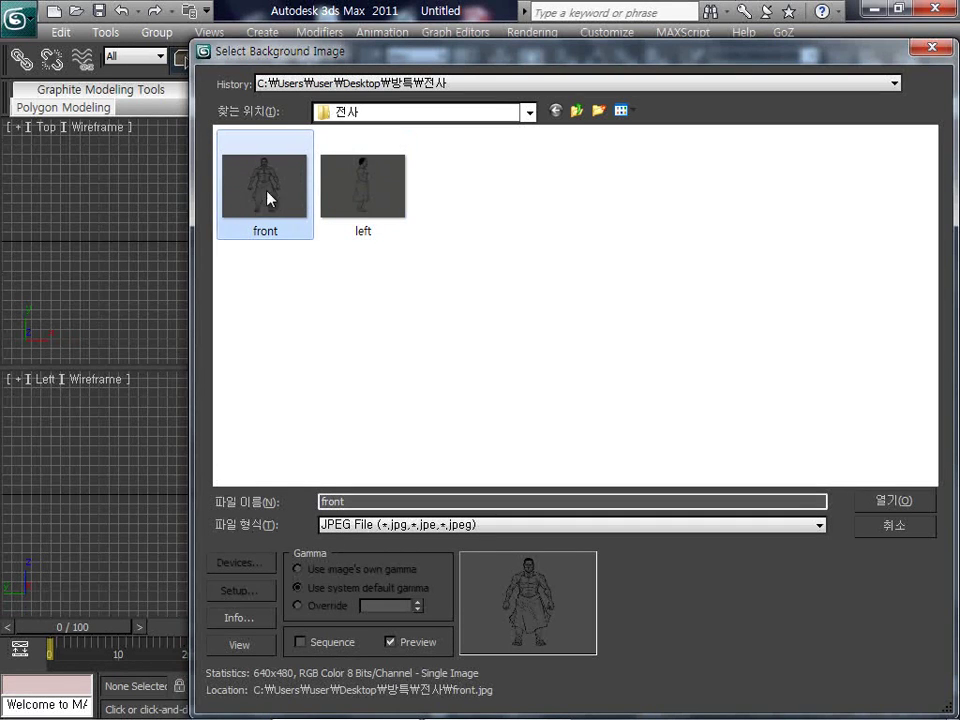
Step: Load front.jpg as the Front viewport background with the aspect ratio matched to the bitmap
{"action": "left_click", "coordinate": [887, 498]}
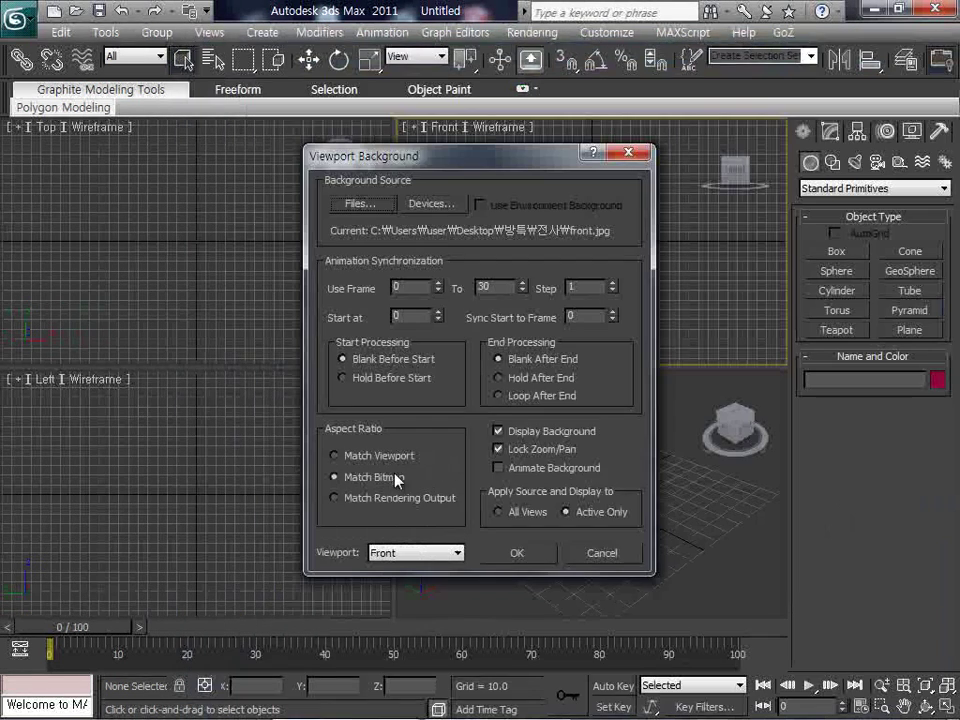
{"action": "left_click", "coordinate": [397, 479]}
{"action": "left_click", "coordinate": [515, 553]}
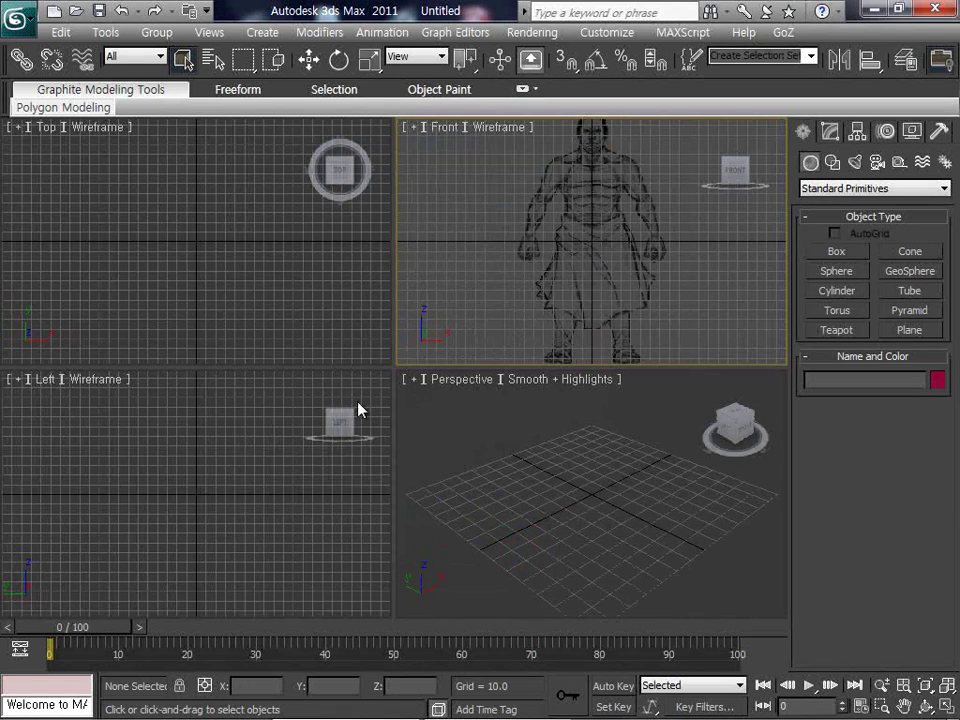
Step: Load left.jpg as the Left viewport background, displayed in the active view only with the aspect ratio matched to the bitmap
{"action": "left_click", "coordinate": [270, 450]}
{"action": "key", "text": "alt+b"}
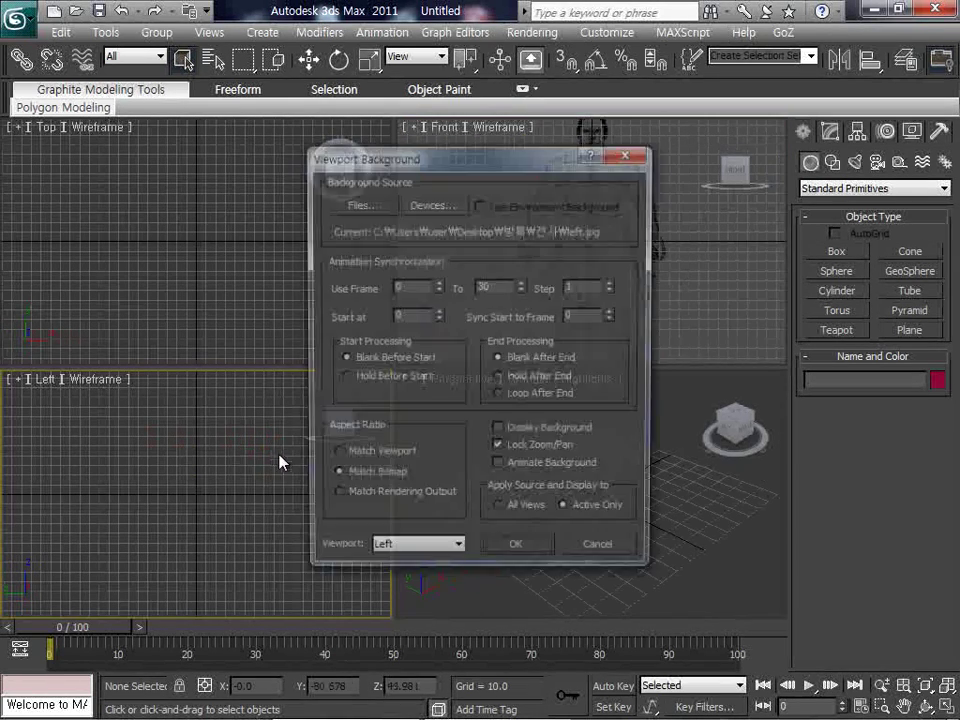
{"action": "left_click", "coordinate": [362, 203]}
{"action": "left_click", "coordinate": [364, 205]}
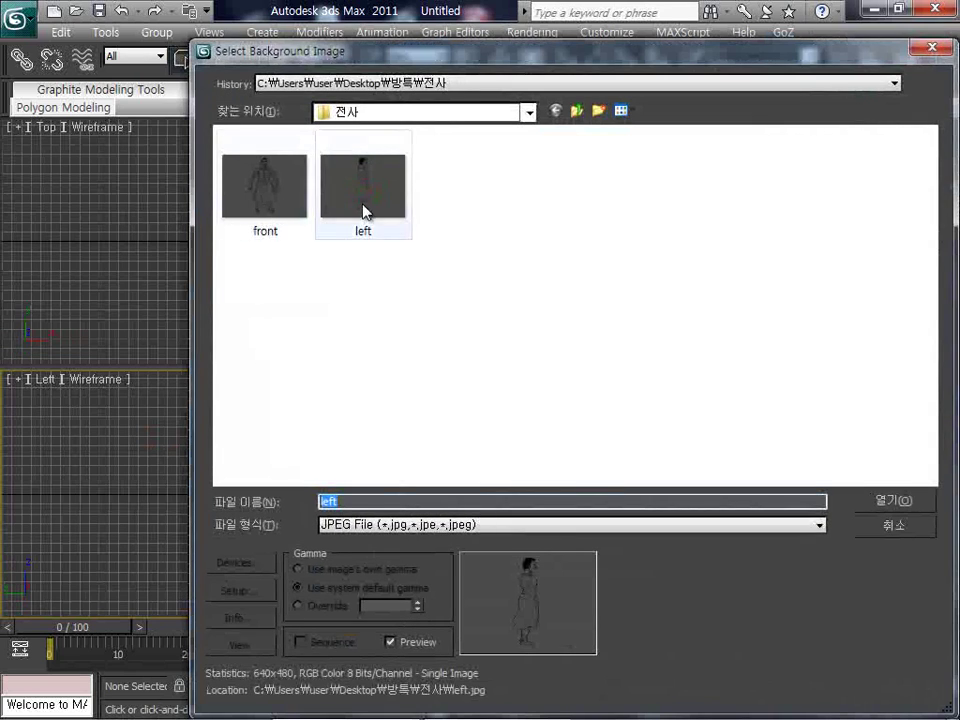
{"action": "left_click", "coordinate": [877, 505]}
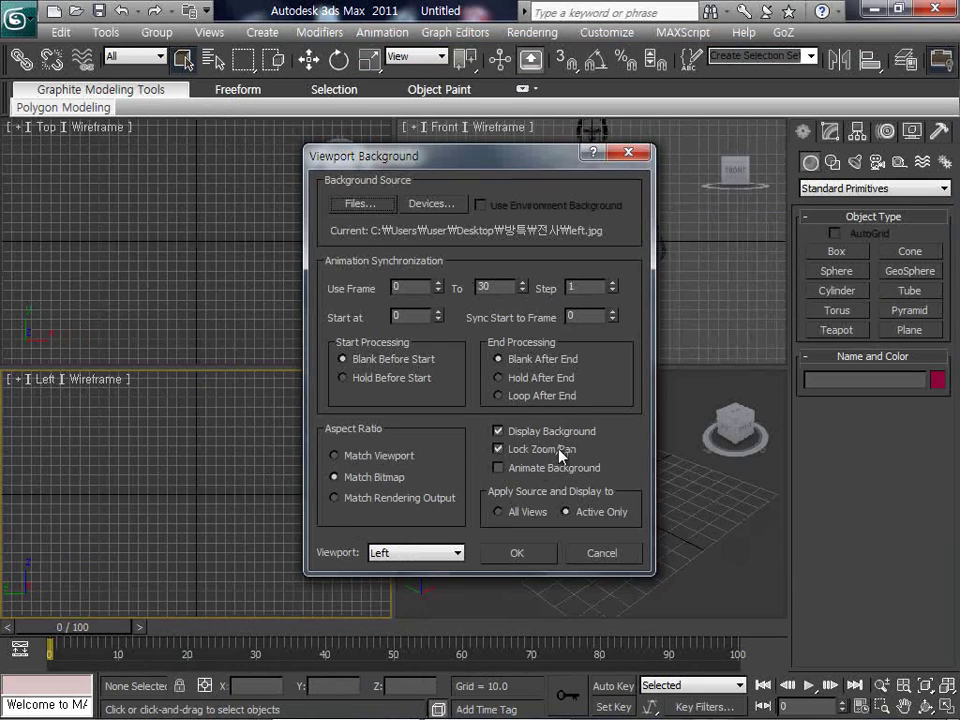
{"action": "left_click", "coordinate": [522, 554]}
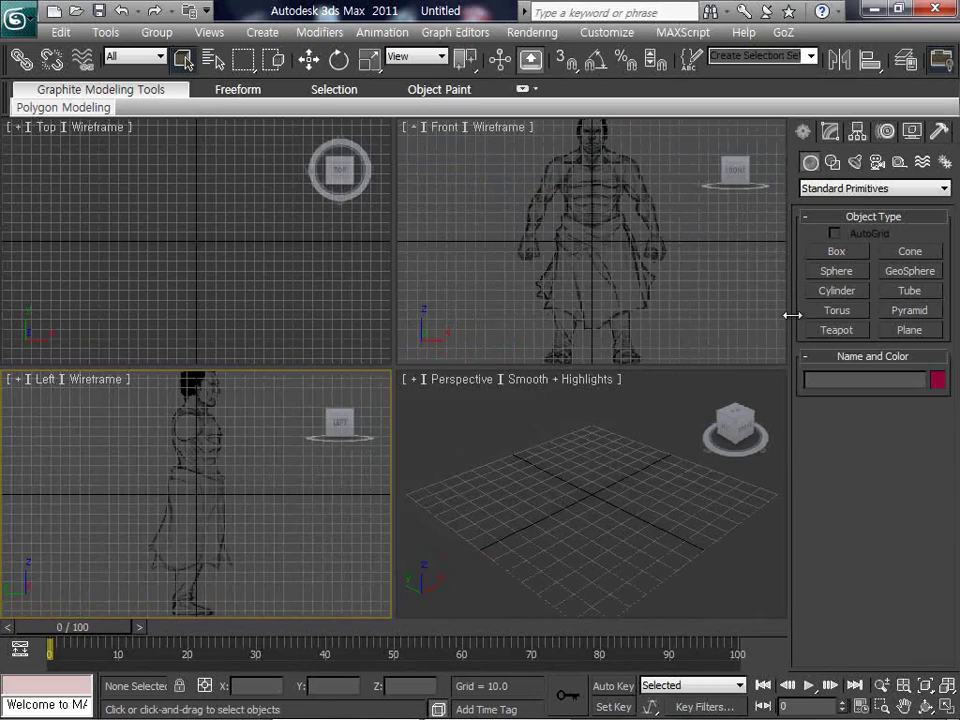
Step: Create a sphere with a radius of about 21.4 near the character's head in the Left view
{"action": "left_click", "coordinate": [836, 271]}
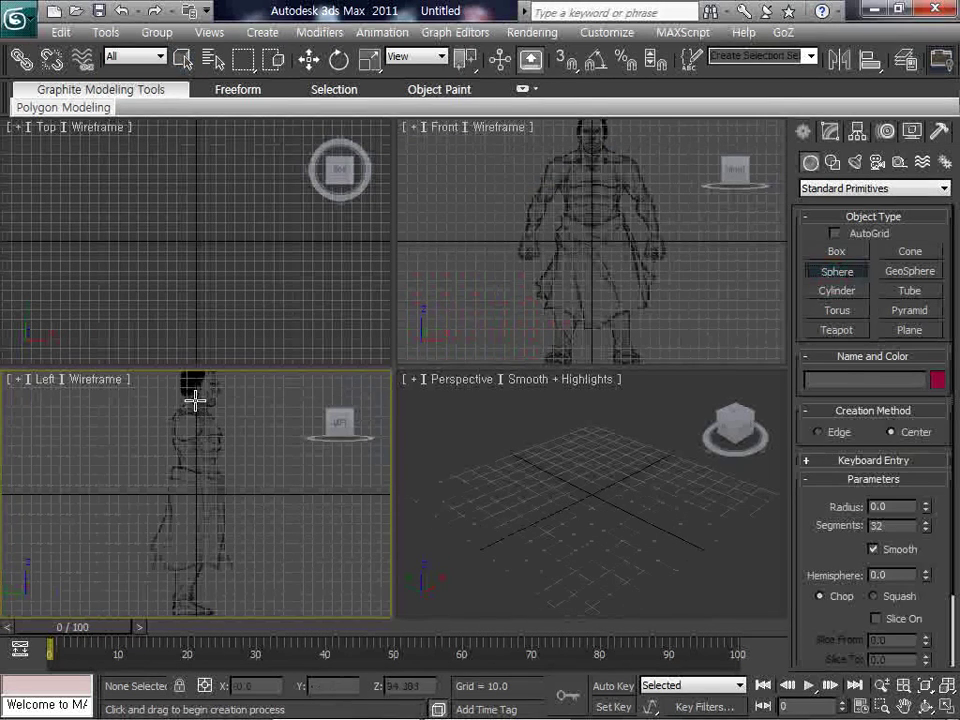
{"action": "left_click_drag", "start_coordinate": [195, 396], "coordinate": [201, 416]}
{"action": "middle_click_drag", "start_coordinate": [216, 433], "coordinate": [187, 508]}
{"action": "scroll", "coordinate": [214, 464], "scroll_direction": "up", "scroll_amount": 3}
{"action": "scroll", "coordinate": [185, 508], "scroll_direction": "up", "scroll_amount": 2}
{"action": "middle_click_drag", "start_coordinate": [551, 231], "coordinate": [565, 305]}
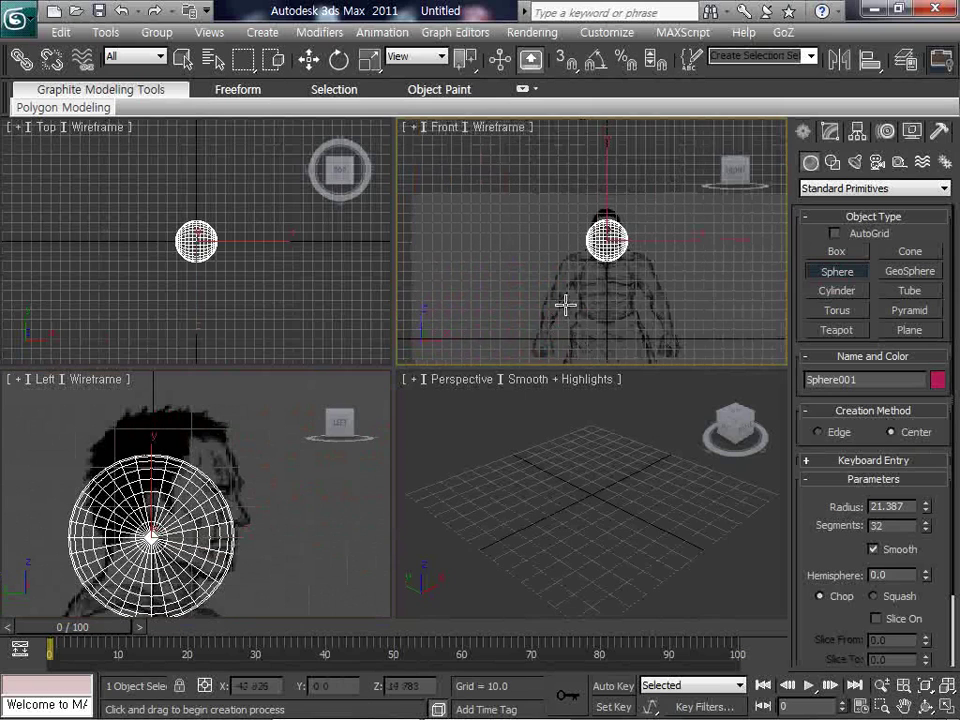
{"action": "scroll", "coordinate": [565, 305], "scroll_direction": "up", "scroll_amount": 3}
Step: Move the sphere up and towards the face in the Left view so it covers the head
{"action": "right_click", "coordinate": [194, 512]}
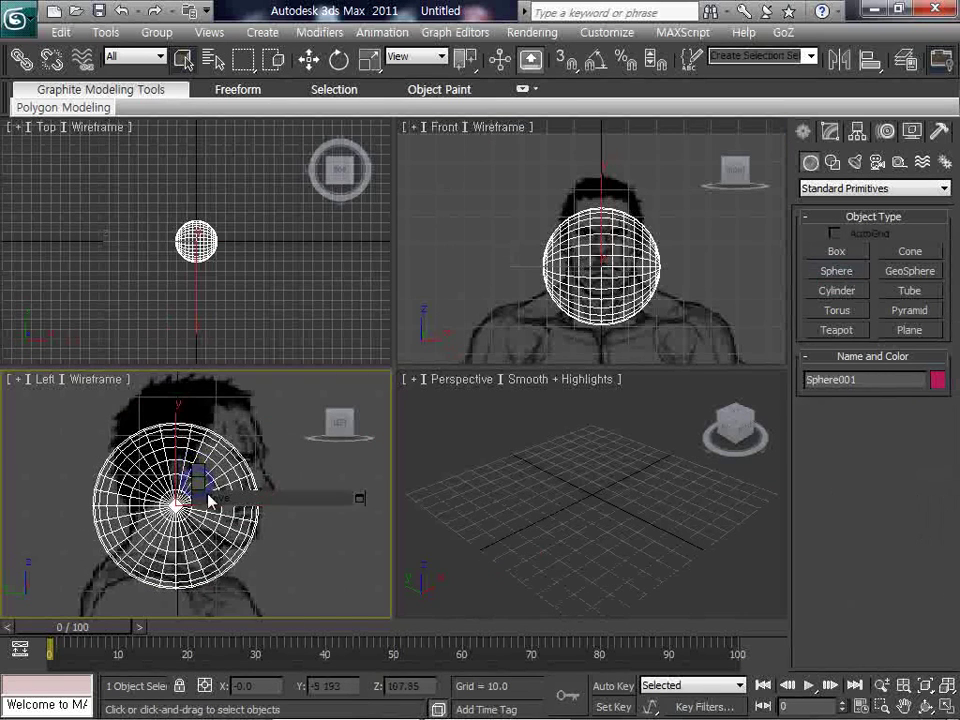
{"action": "key", "text": "w"}
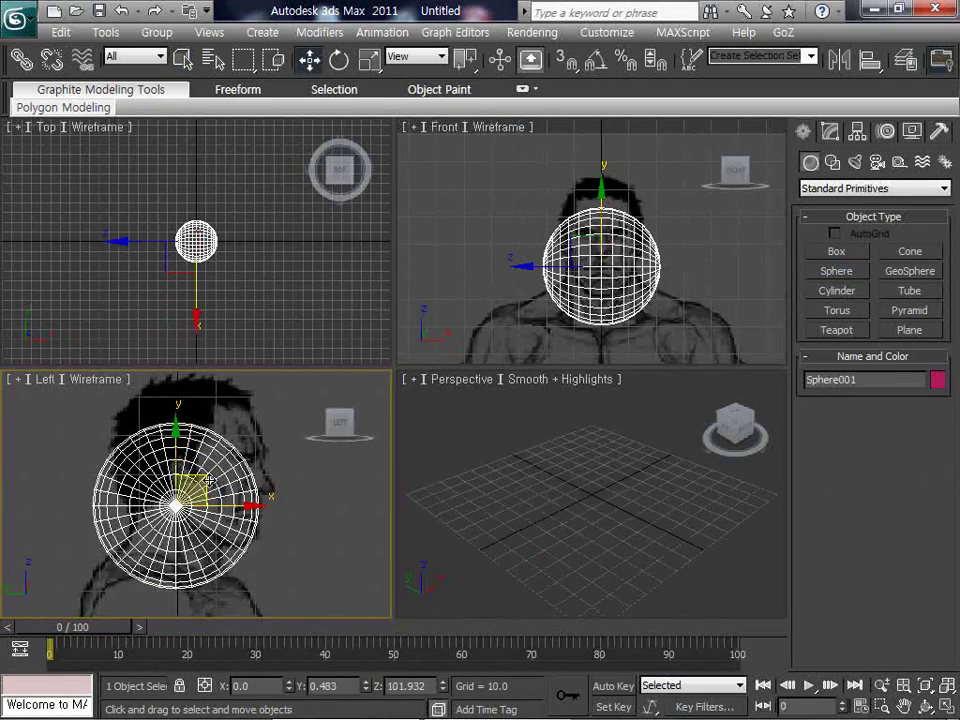
{"action": "left_click_drag", "start_coordinate": [230, 432], "coordinate": [246, 397]}
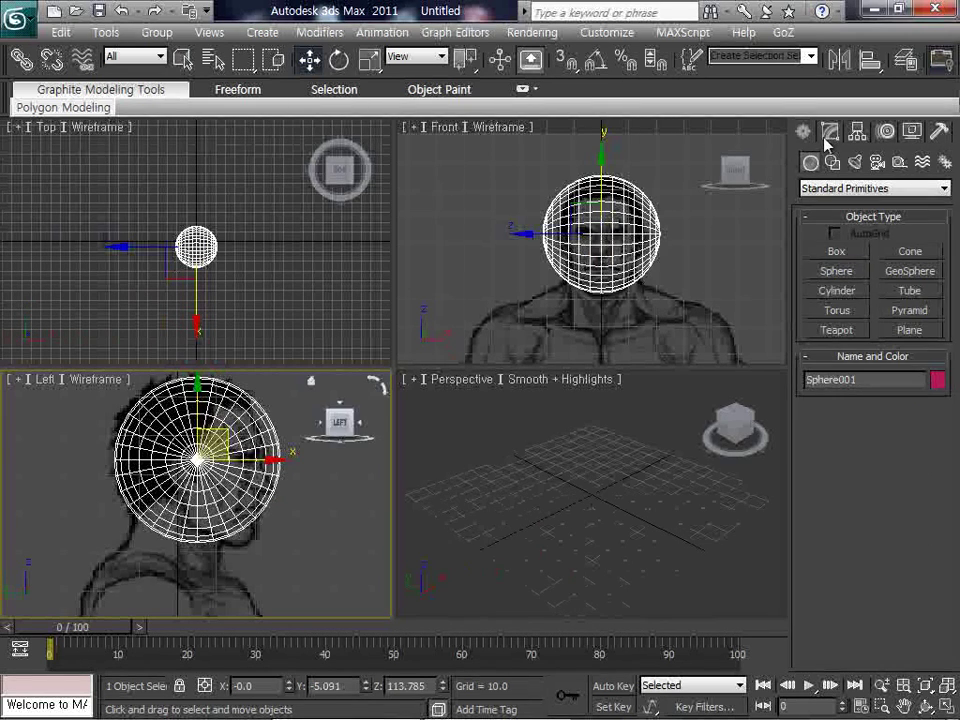
Step: Set the sphere's segments to 12 and convert it to an Editable Poly
{"action": "left_click", "coordinate": [830, 131]}
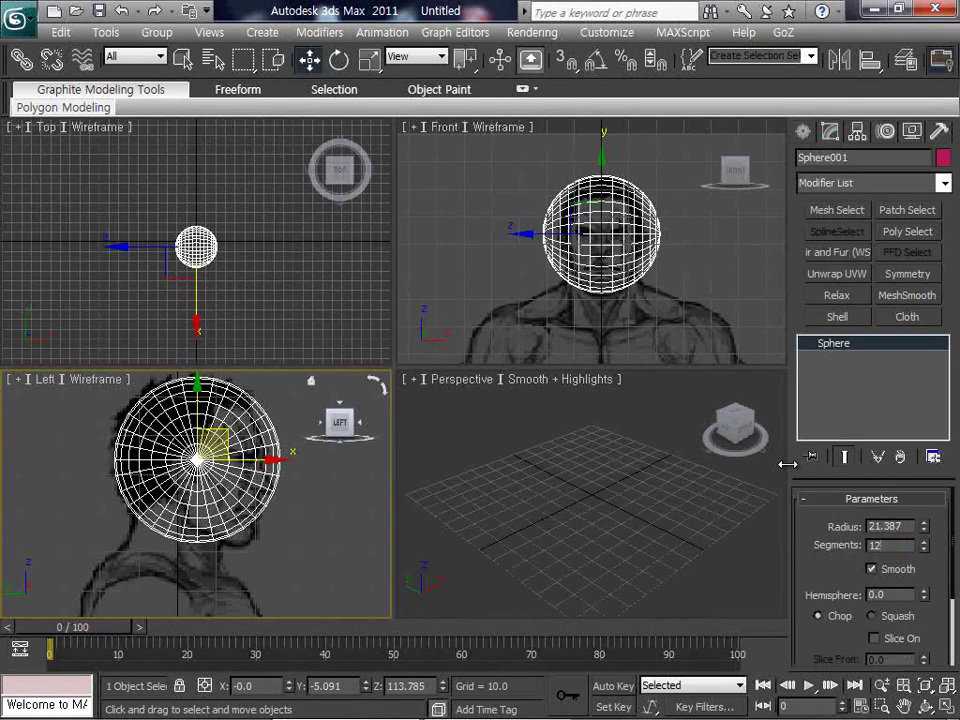
{"action": "key", "text": "Return"}
{"action": "middle_click_drag", "start_coordinate": [583, 276], "coordinate": [602, 301]}
{"action": "scroll", "coordinate": [557, 285], "scroll_direction": "up", "scroll_amount": 2}
{"action": "key", "text": "alt+w"}
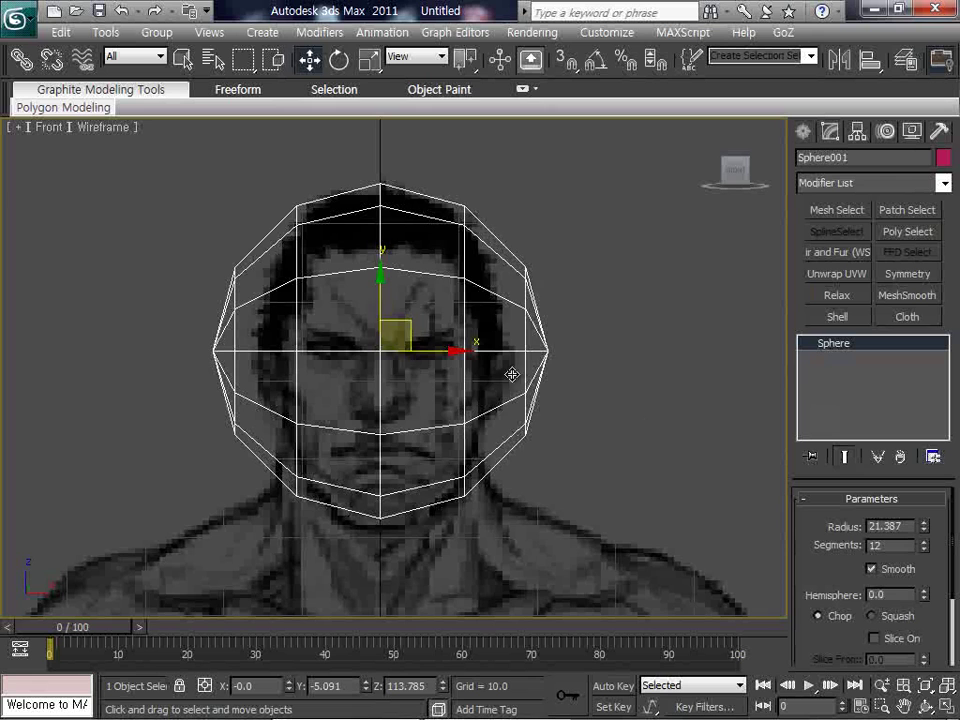
{"action": "right_click", "coordinate": [409, 333]}
{"action": "mouse_move", "coordinate": [490, 507]}
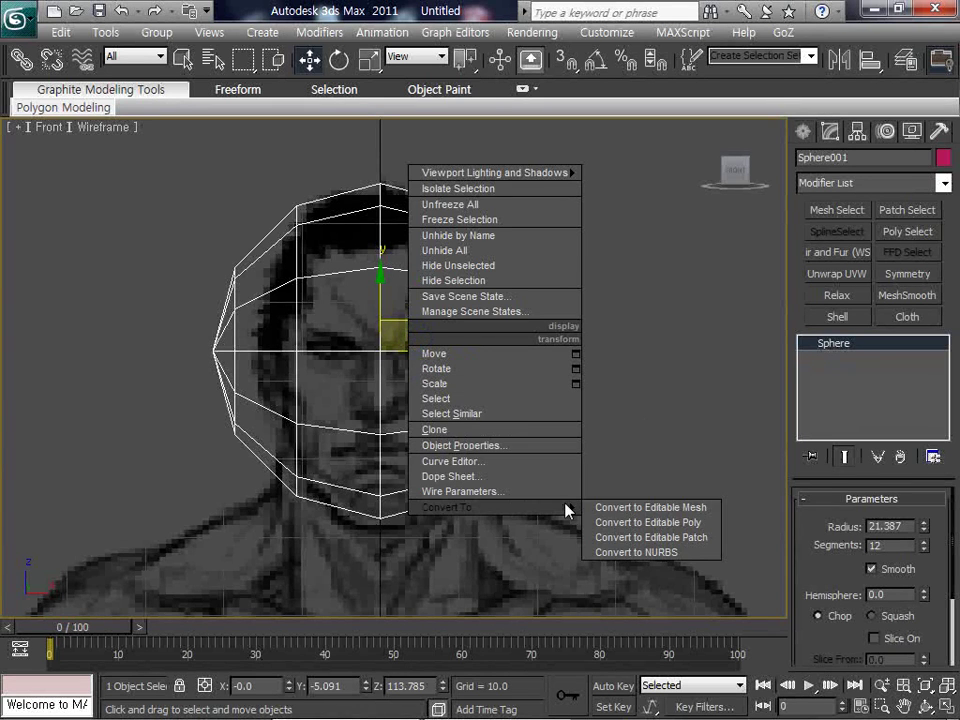
{"action": "left_click", "coordinate": [638, 521]}
Step: Delete the polygons of the sphere's left half as seen in the Front view, and leave polygon editing
{"action": "left_click", "coordinate": [891, 519]}
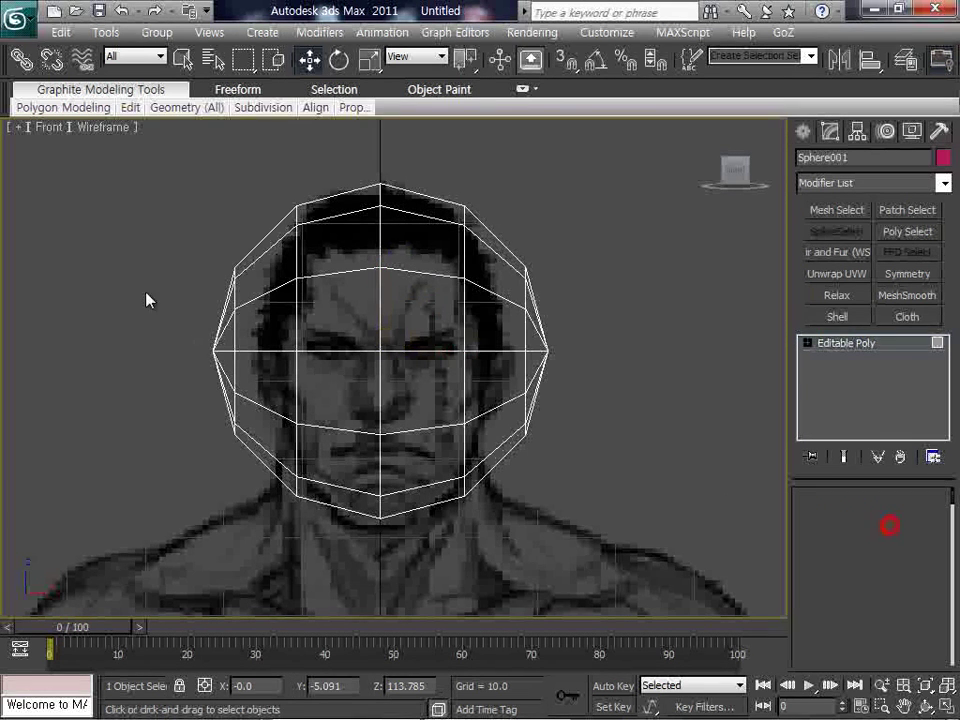
{"action": "left_click_drag", "start_coordinate": [171, 186], "coordinate": [348, 527]}
{"action": "key", "text": "Delete"}
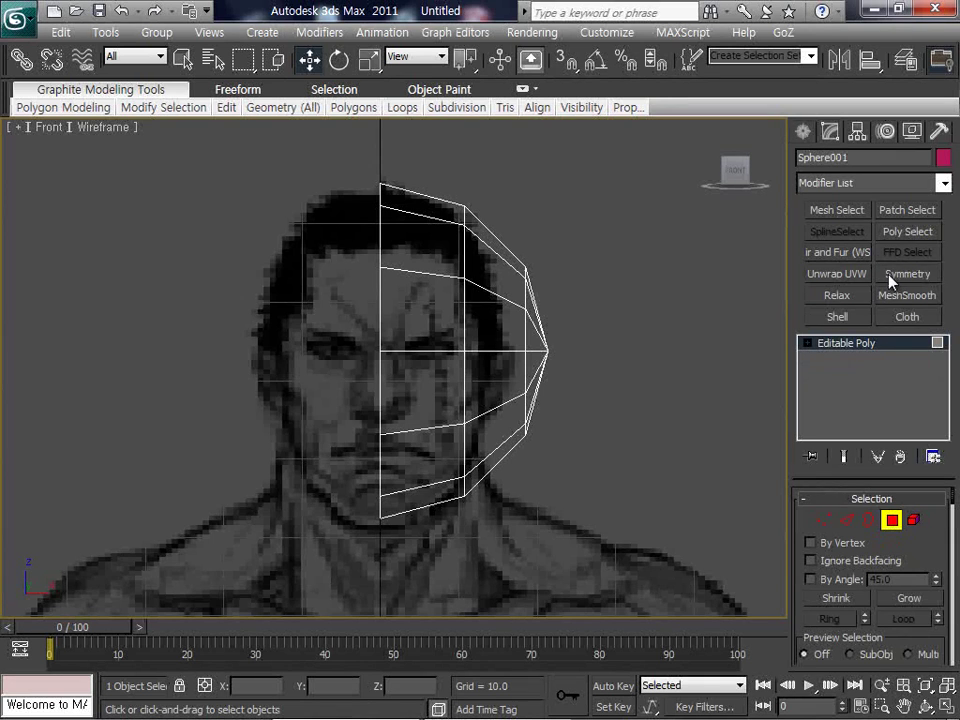
{"action": "left_click", "coordinate": [890, 519]}
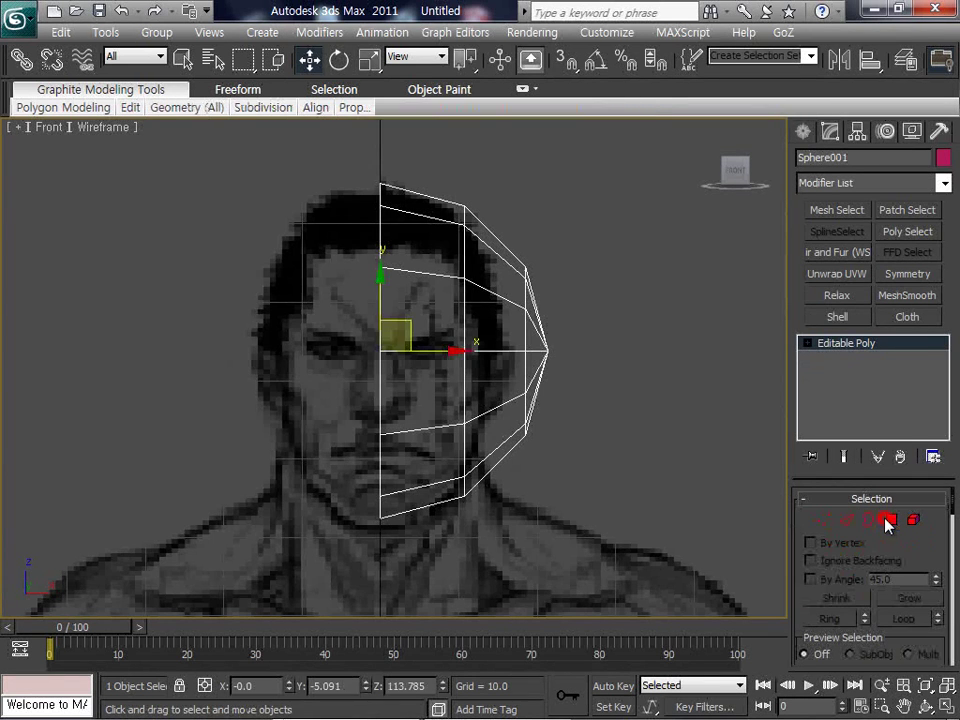
Step: Apply a Symmetry modifier to the half sphere with mirror axis Z and Flip enabled
{"action": "left_click", "coordinate": [907, 276]}
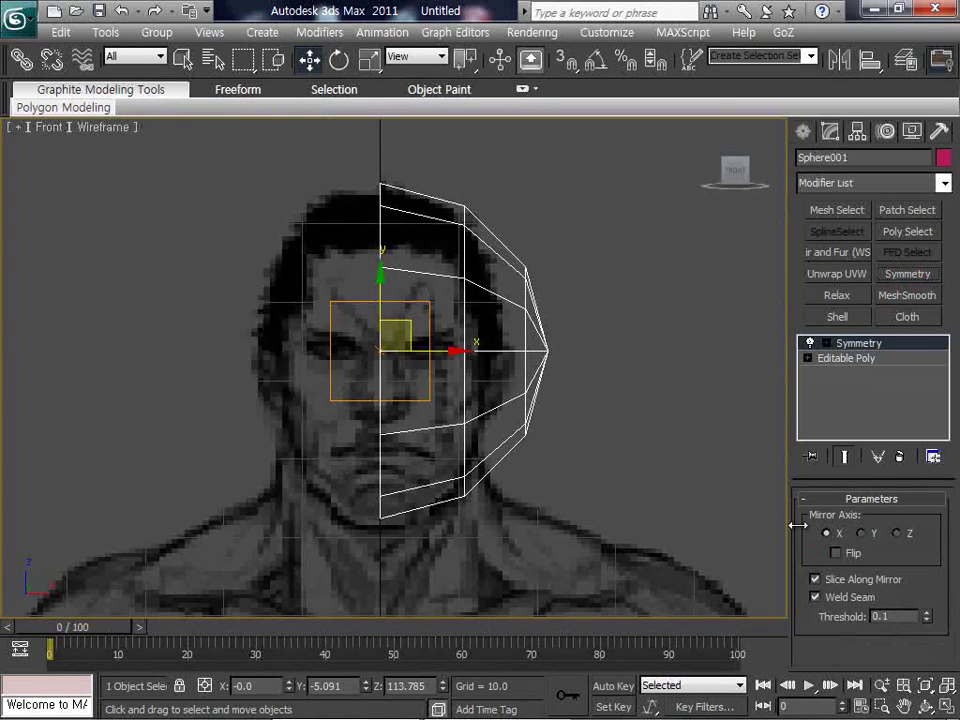
{"action": "left_click", "coordinate": [897, 534]}
{"action": "left_click", "coordinate": [836, 553]}
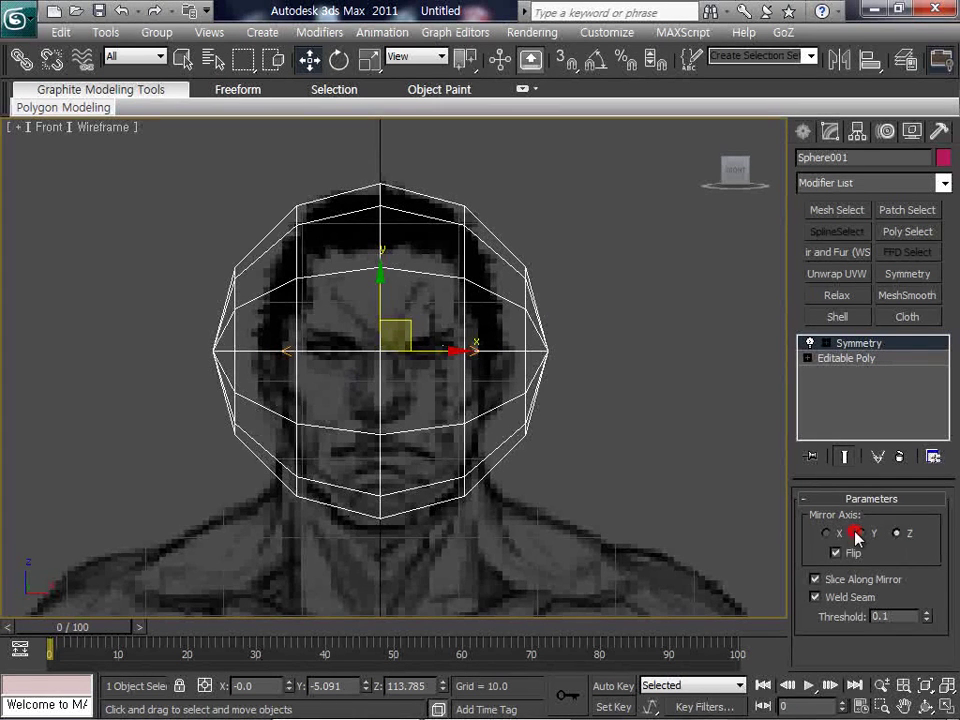
{"action": "left_click", "coordinate": [896, 534]}
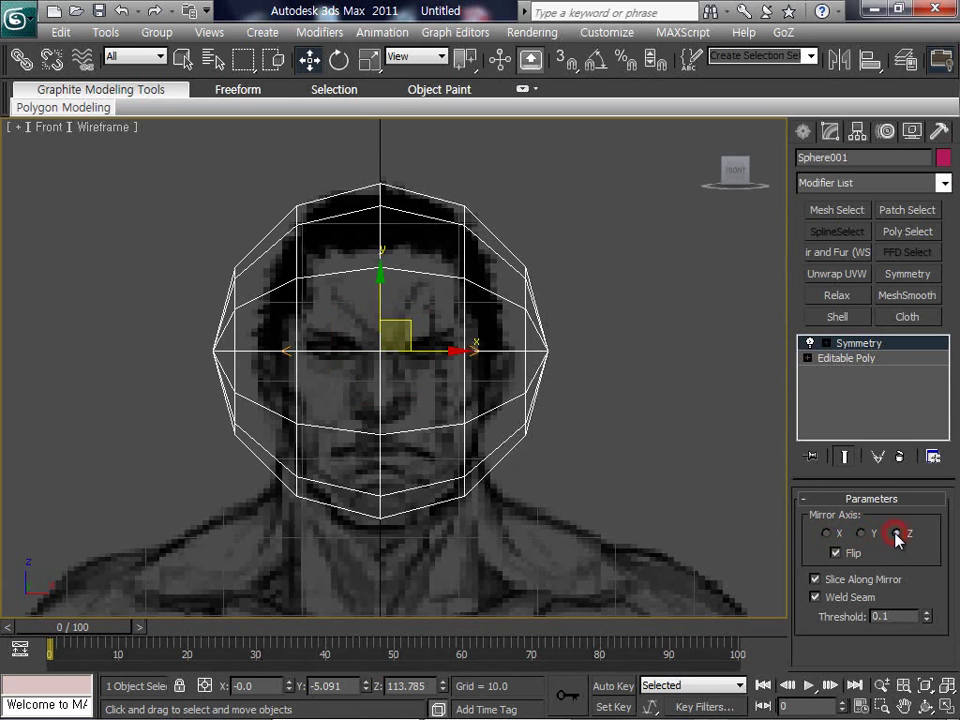
Step: Return to the Editable Poly level with the end result of the Symmetry modifier shown
{"action": "left_click", "coordinate": [834, 361]}
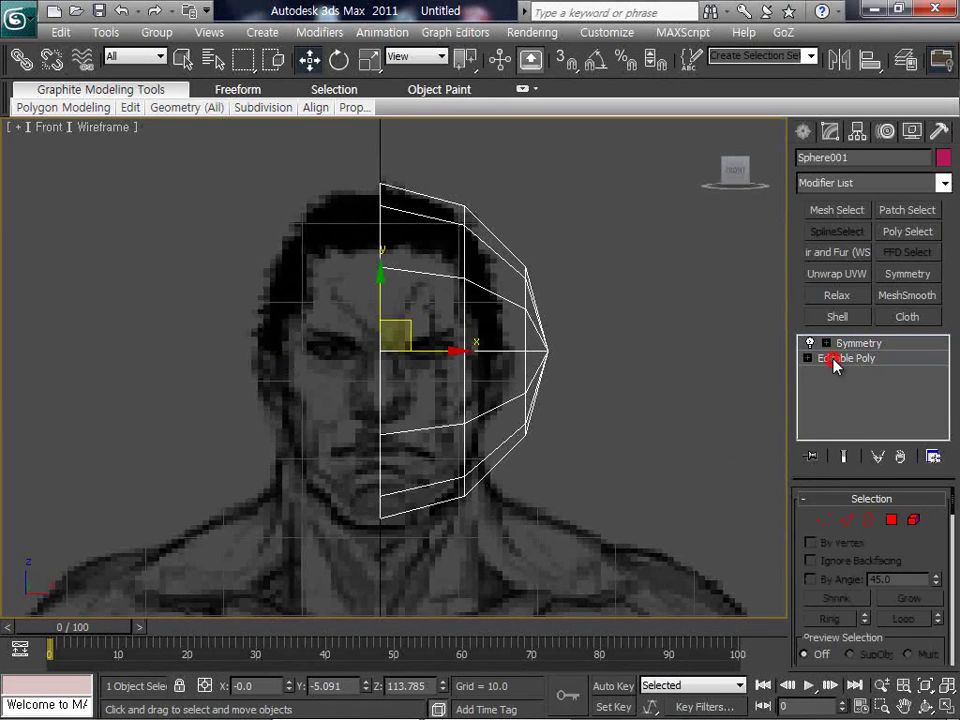
{"action": "left_click", "coordinate": [845, 457]}
{"action": "left_click", "coordinate": [845, 457]}
{"action": "left_click", "coordinate": [845, 457]}
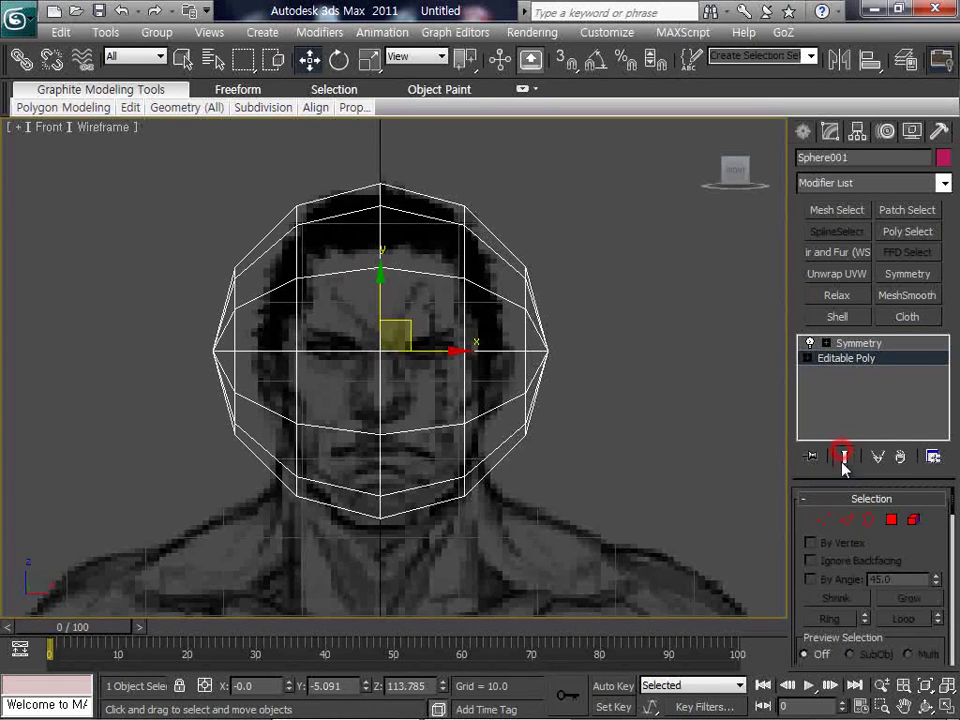
Step: Connect the edges between the centre line and the adjacent vertical column to add a vertical edge loop
{"action": "left_click", "coordinate": [848, 519]}
{"action": "left_click_drag", "start_coordinate": [422, 171], "coordinate": [422, 568]}
{"action": "right_click", "coordinate": [424, 488]}
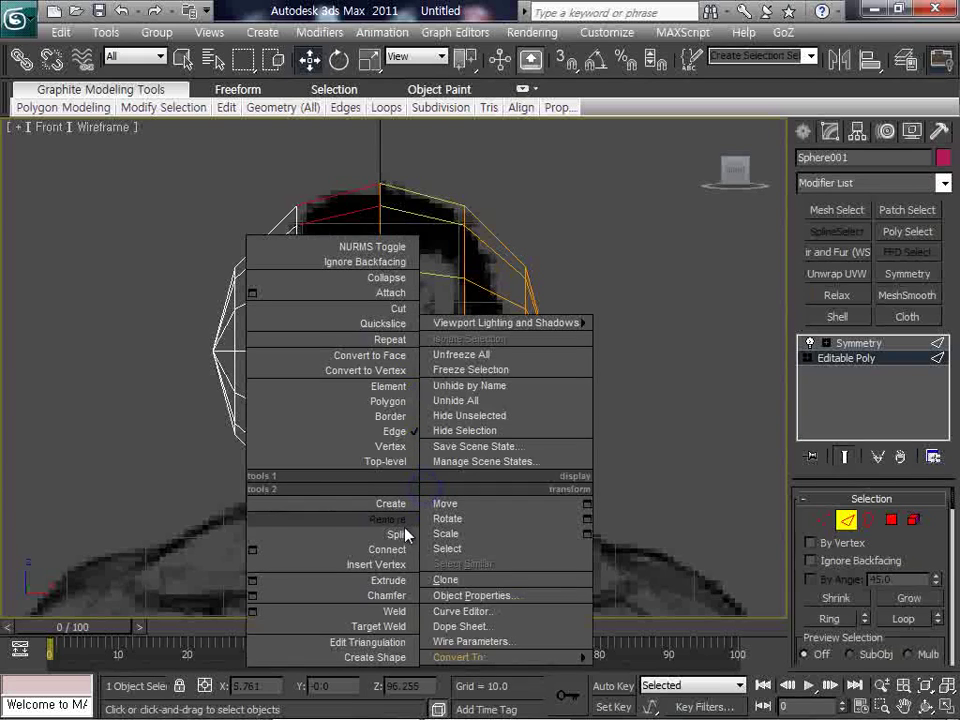
{"action": "left_click", "coordinate": [392, 555]}
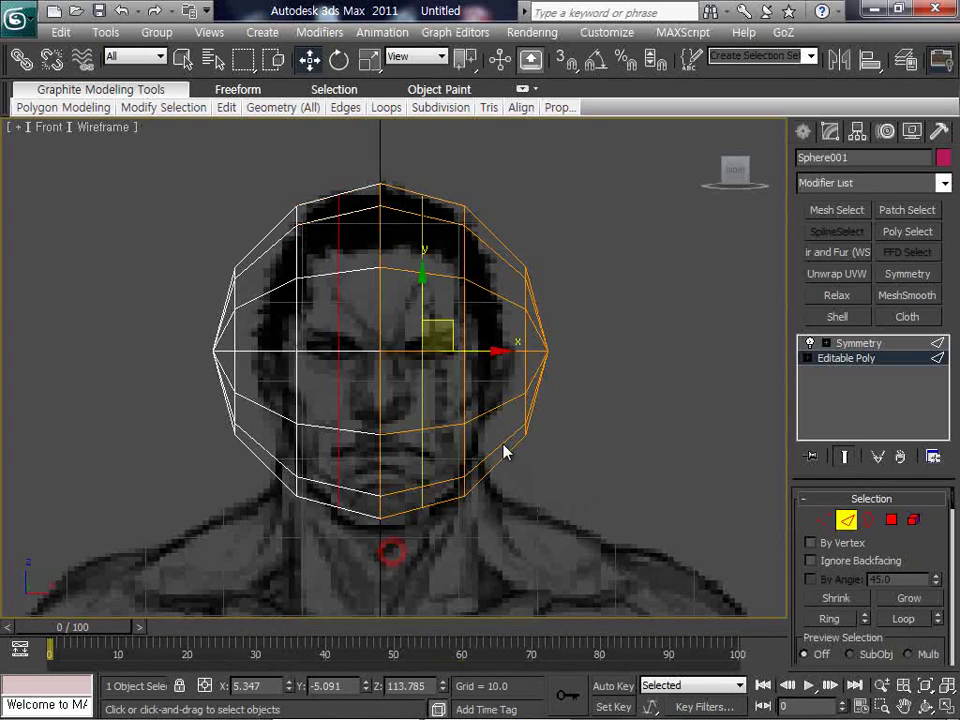
Step: Move the added vertical edge loop slightly outward along X so it runs through the eye
{"action": "scroll", "coordinate": [456, 317], "scroll_direction": "up", "scroll_amount": 6}
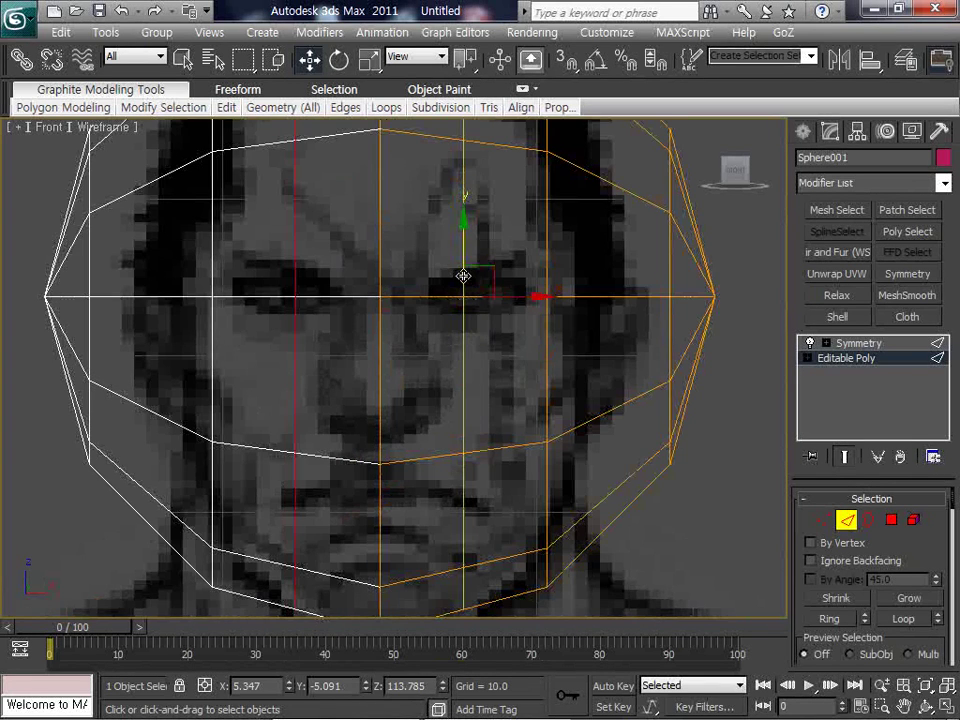
{"action": "scroll", "coordinate": [463, 275], "scroll_direction": "down", "scroll_amount": 3}
{"action": "middle_click_drag", "start_coordinate": [456, 306], "coordinate": [442, 326]}
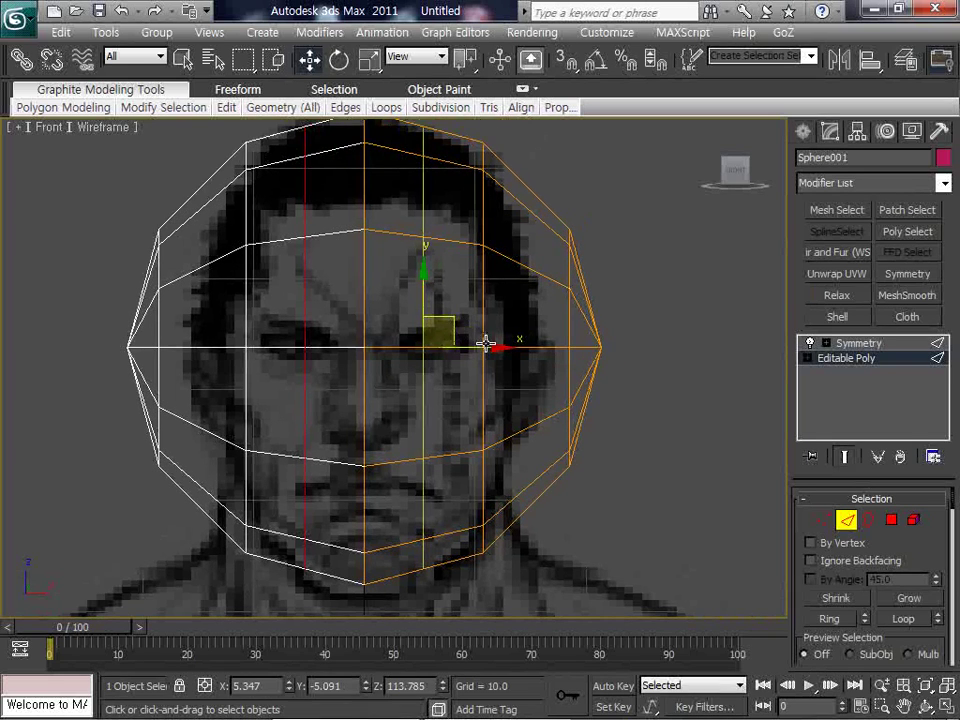
{"action": "left_click_drag", "start_coordinate": [489, 345], "coordinate": [501, 350]}
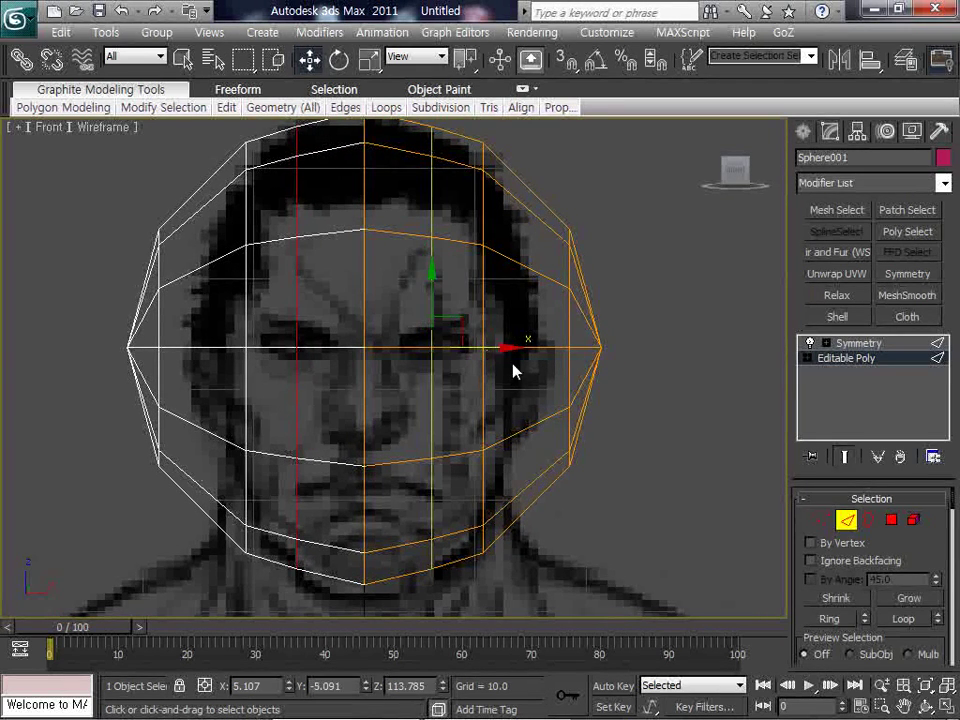
Step: Scale the head's outer vertices to about 61% along X to fit the width of the reference face
{"action": "left_click", "coordinate": [824, 521]}
{"action": "scroll", "coordinate": [600, 459], "scroll_direction": "down", "scroll_amount": 3}
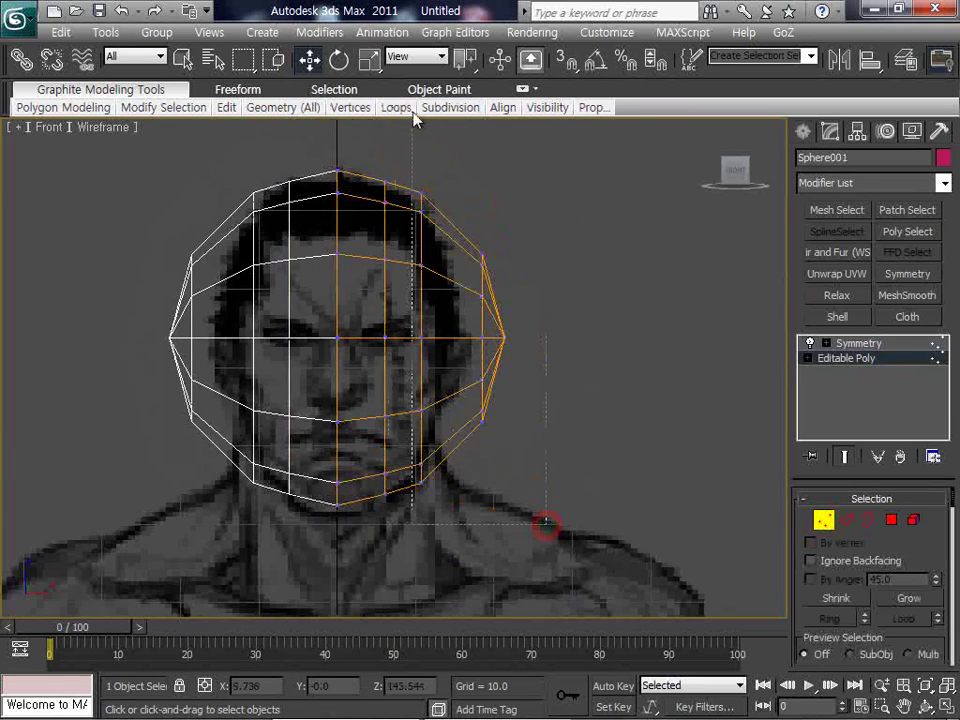
{"action": "key", "text": "e"}
{"action": "key", "text": "r"}
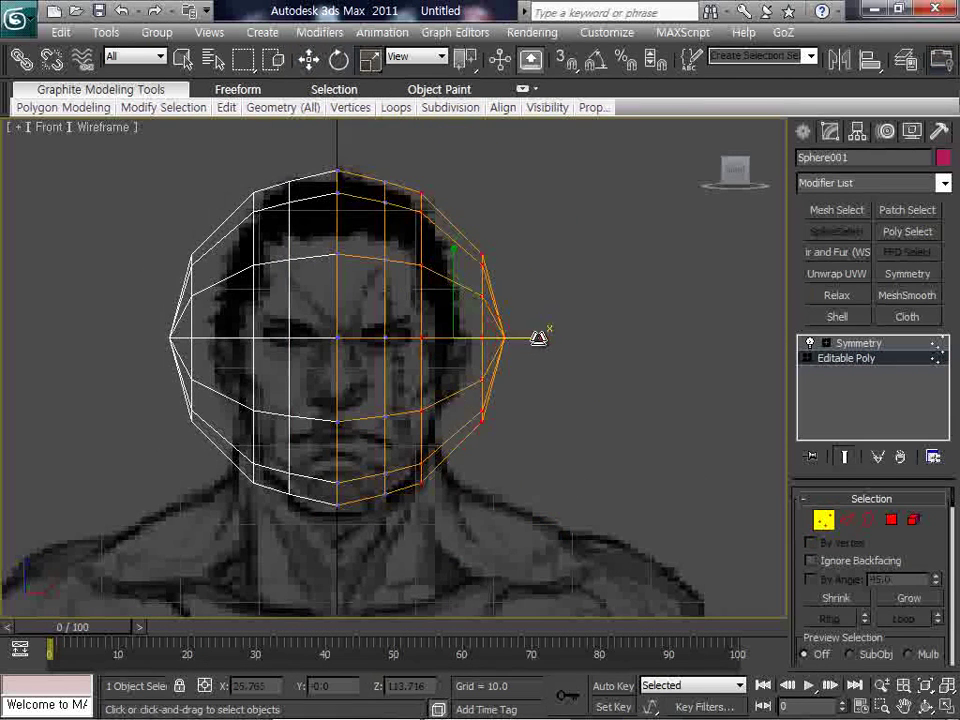
{"action": "left_click_drag", "start_coordinate": [534, 338], "coordinate": [469, 345]}
{"action": "key", "text": "w"}
{"action": "key", "text": "r"}
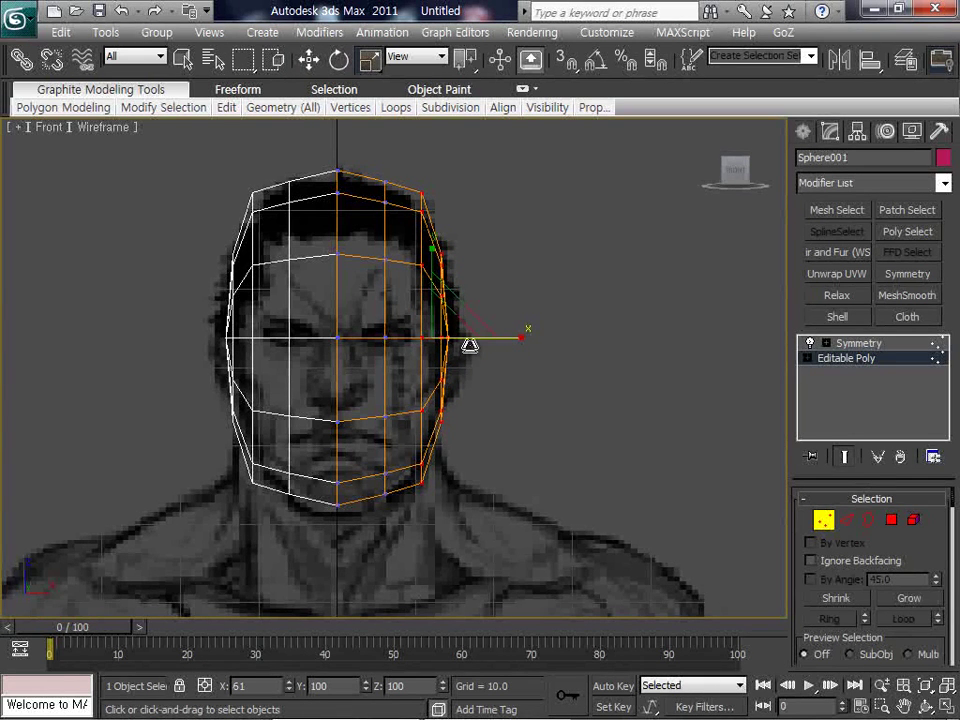
{"action": "left_click_drag", "start_coordinate": [468, 345], "coordinate": [466, 345]}
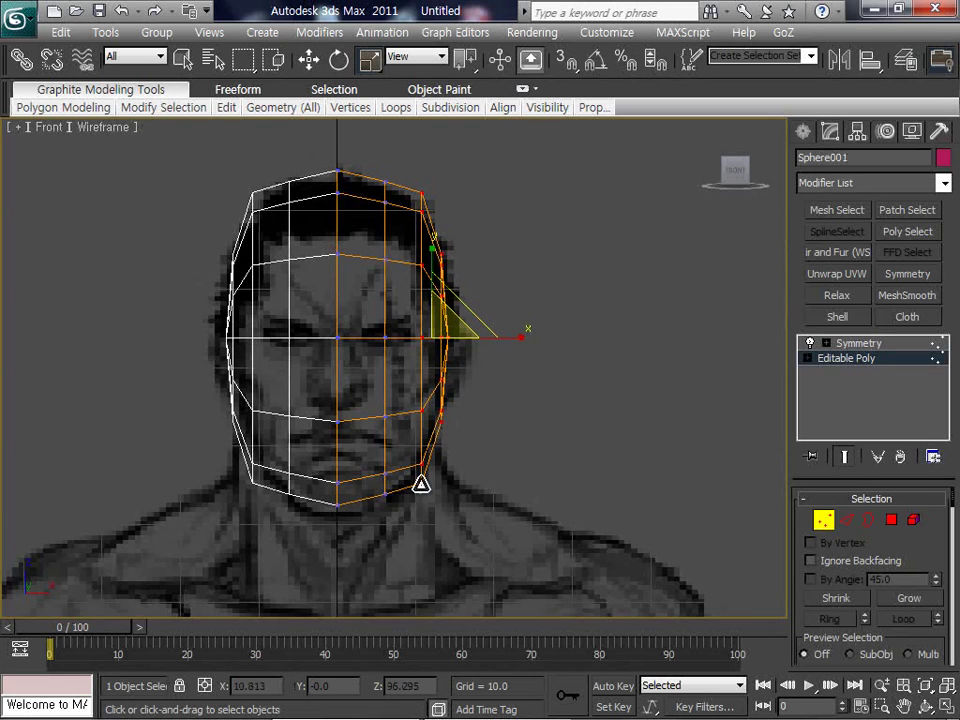
Step: Scale the vertex columns vertically, stretching the one through the eye and shrinking the next one outward, to round the head outline
{"action": "left_click", "coordinate": [373, 164]}
{"action": "left_click", "coordinate": [389, 496]}
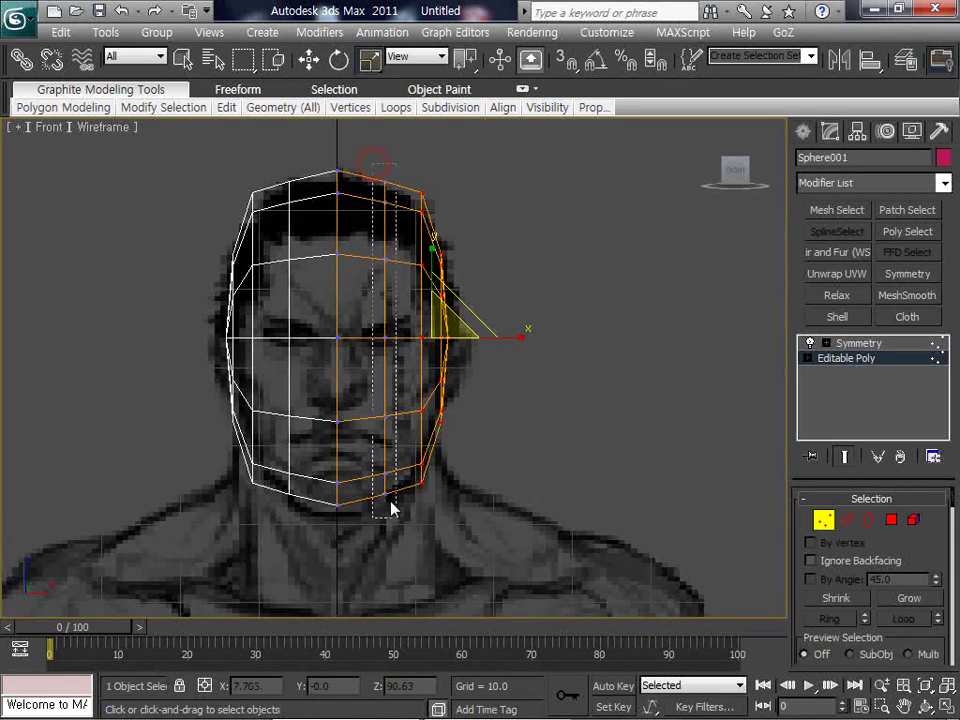
{"action": "right_click", "coordinate": [390, 252]}
{"action": "left_click_drag", "start_coordinate": [413, 181], "coordinate": [440, 514]}
{"action": "left_click_drag", "start_coordinate": [421, 253], "coordinate": [424, 268]}
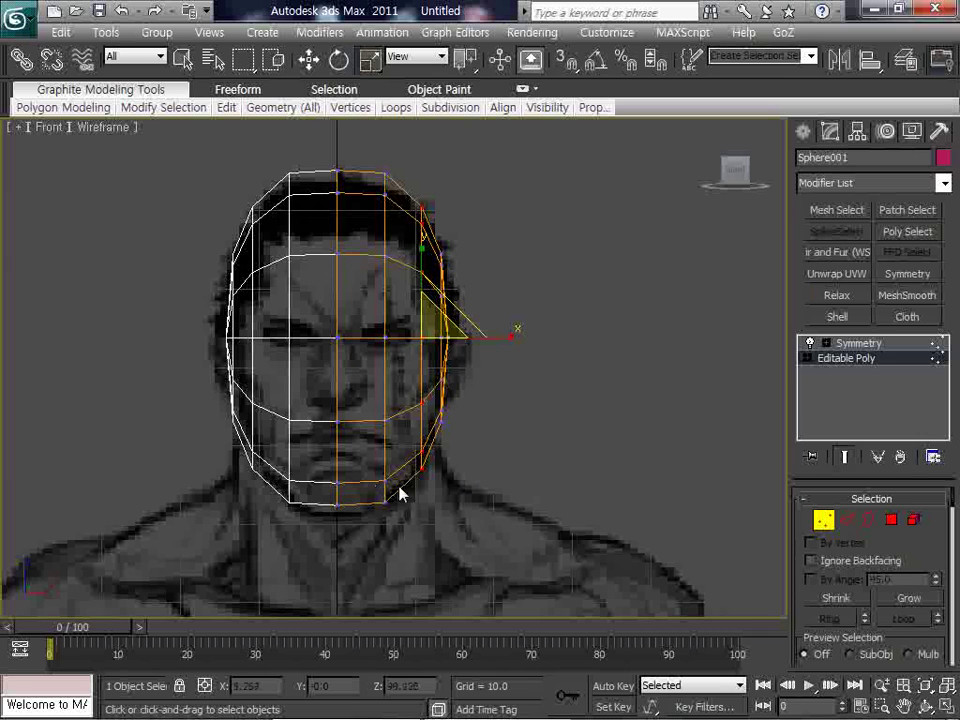
{"action": "left_click", "coordinate": [571, 474]}
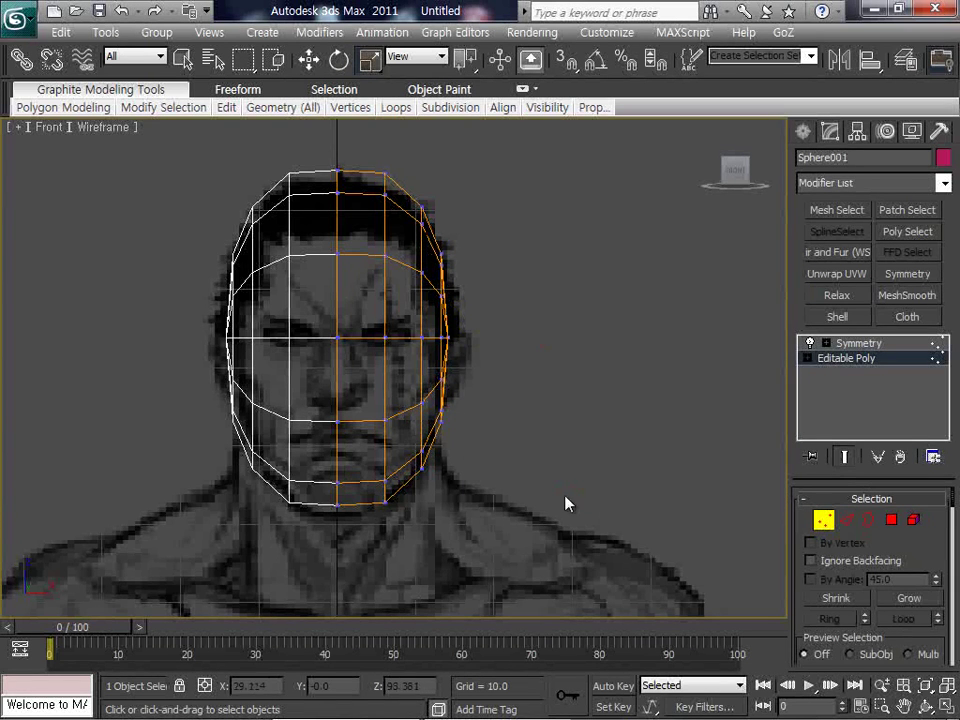
{"action": "scroll", "coordinate": [308, 355], "scroll_direction": "up", "scroll_amount": 2}
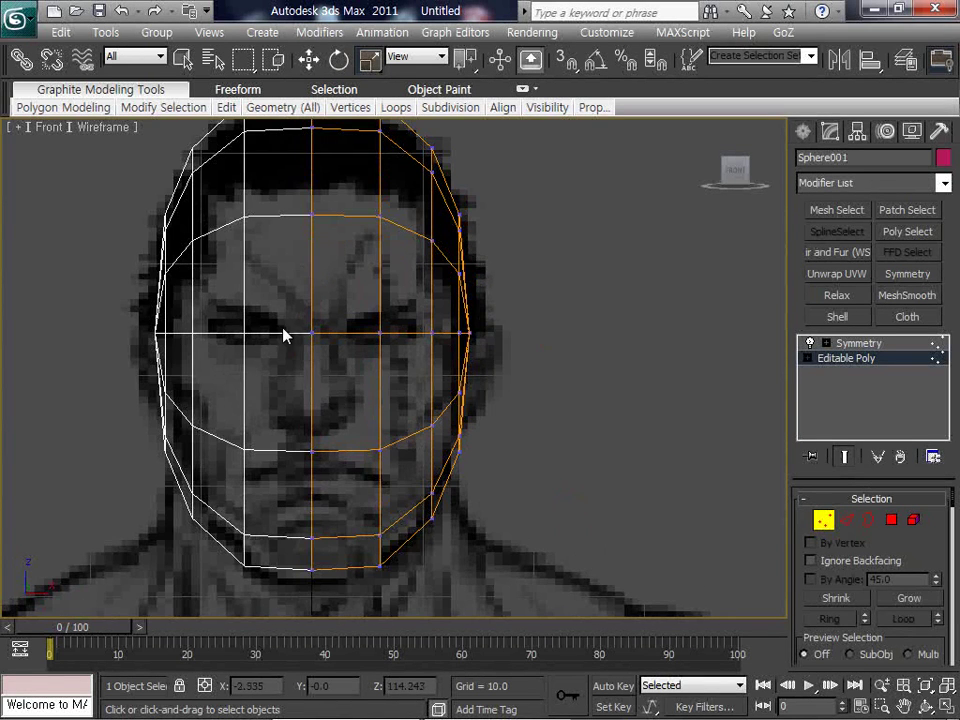
Step: In the left view, move the head's lower front vertices down and forward to the tip of the reference chin
{"action": "scroll", "coordinate": [396, 342], "scroll_direction": "down", "scroll_amount": 2}
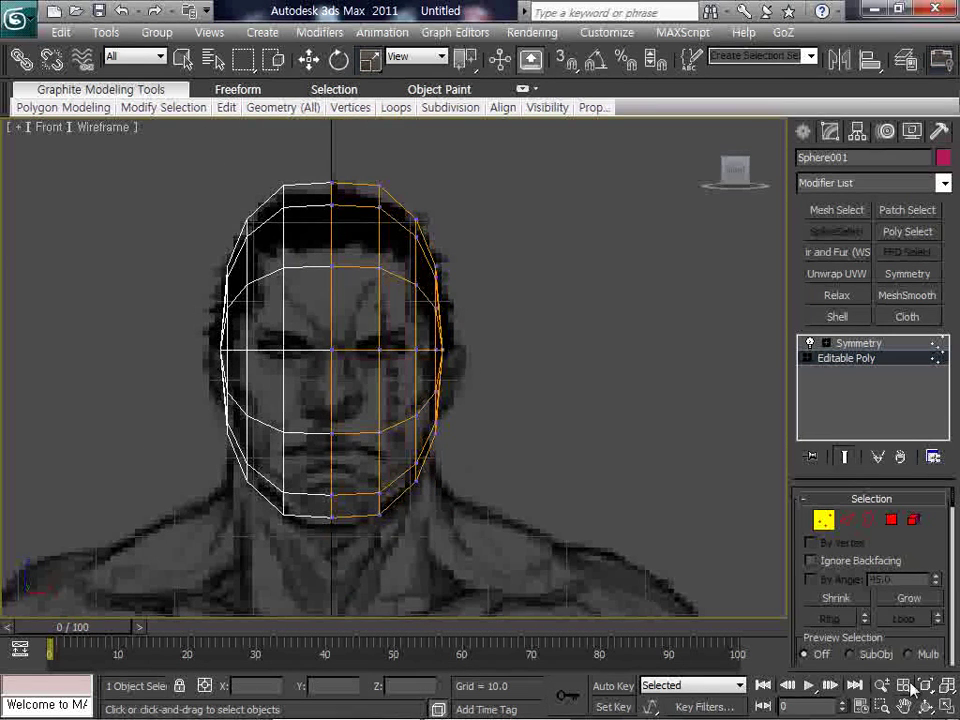
{"action": "left_click", "coordinate": [944, 706]}
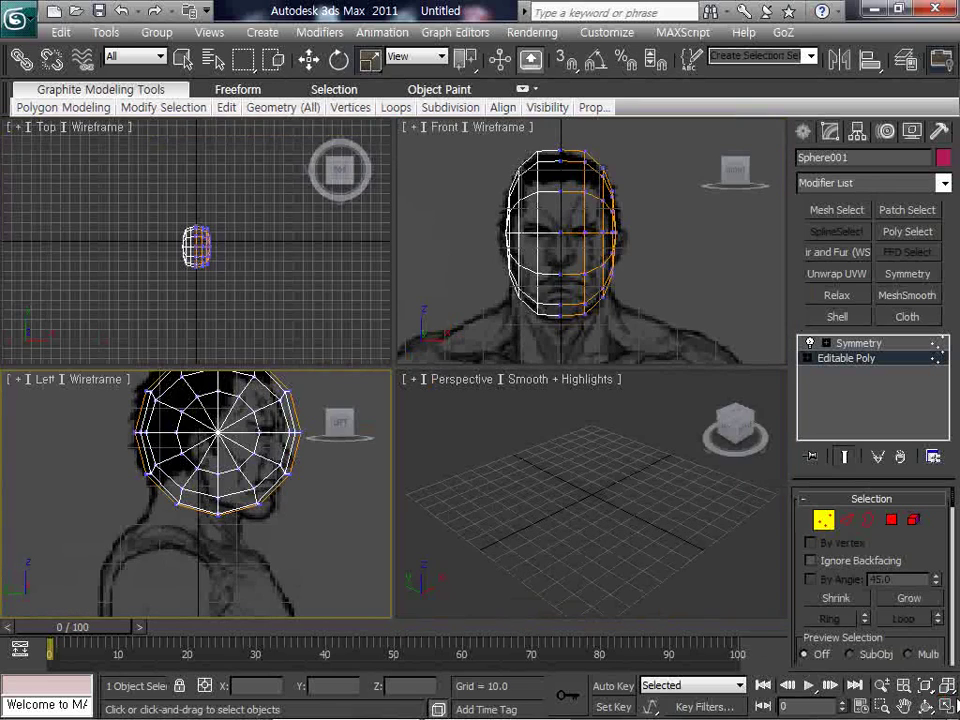
{"action": "key", "text": "alt+w"}
{"action": "middle_click_drag", "start_coordinate": [609, 457], "coordinate": [508, 469]}
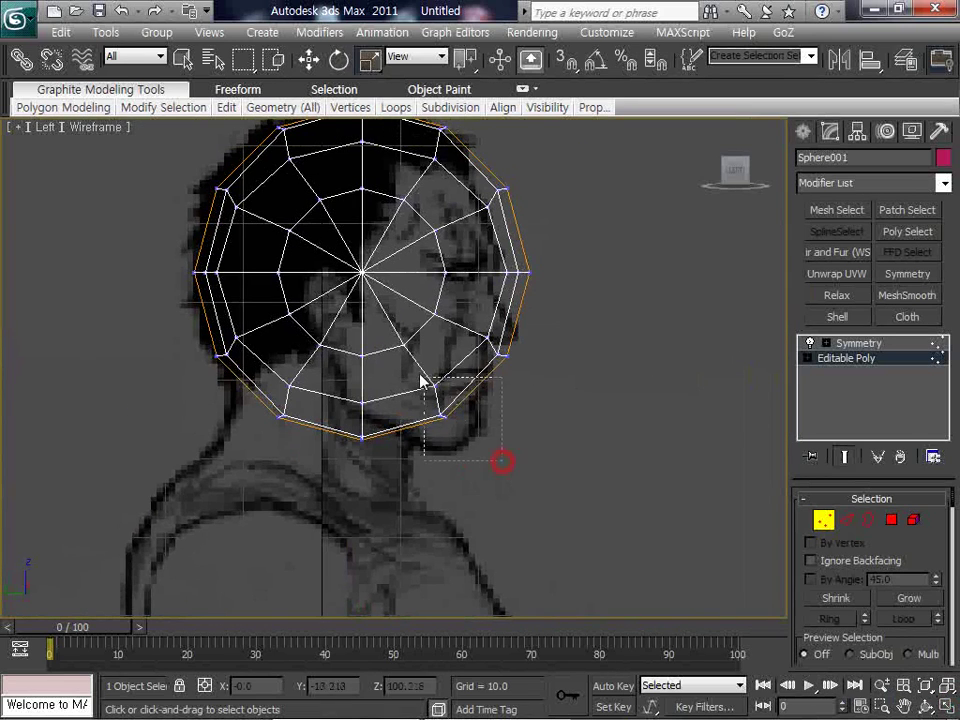
{"action": "left_click", "coordinate": [443, 414]}
{"action": "key", "text": "w"}
{"action": "left_click_drag", "start_coordinate": [466, 383], "coordinate": [488, 419]}
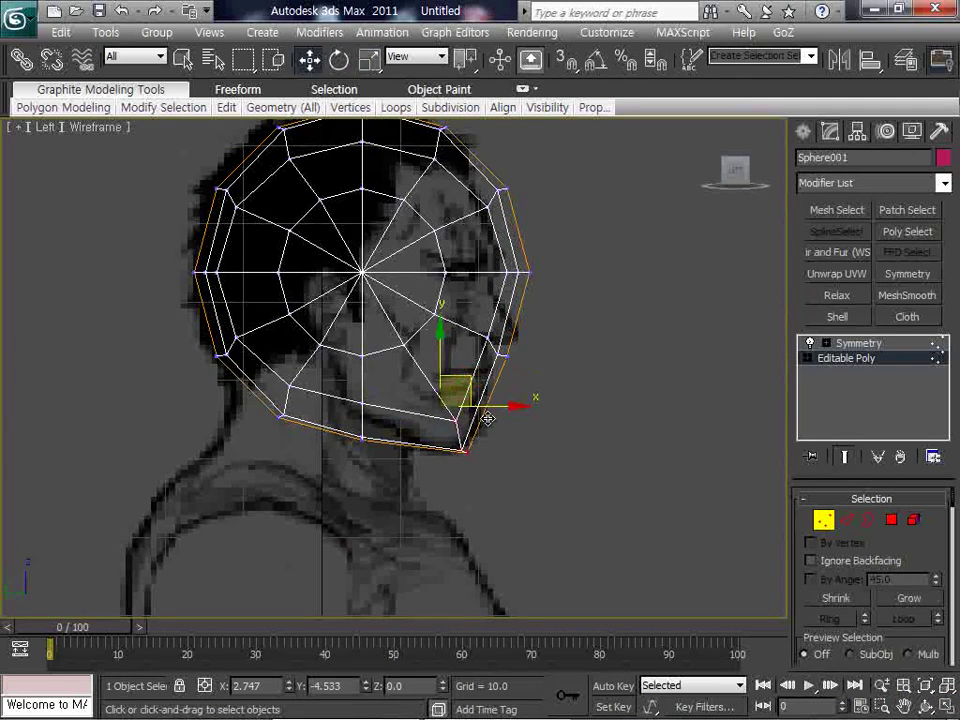
{"action": "middle_click_drag", "start_coordinate": [473, 280], "coordinate": [469, 306]}
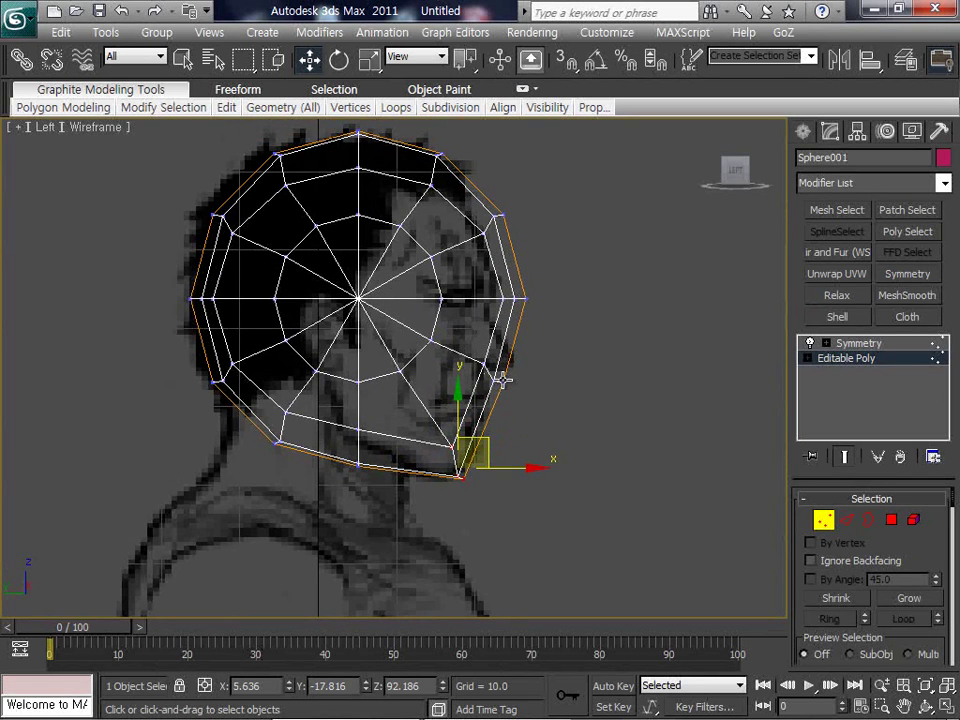
{"action": "mouse_move", "coordinate": [484, 440]}
{"action": "left_mouse_down"}
{"action": "mouse_move", "coordinate": [482, 428]}
{"action": "mouse_move", "coordinate": [488, 446]}
{"action": "mouse_move", "coordinate": [476, 434]}
{"action": "left_mouse_up"}
Step: Raise the bottom middle and lower back vertices to follow the jawline and the nape of the side reference
{"action": "left_click_drag", "start_coordinate": [382, 490], "coordinate": [360, 384]}
{"action": "left_click_drag", "start_coordinate": [305, 461], "coordinate": [256, 337]}
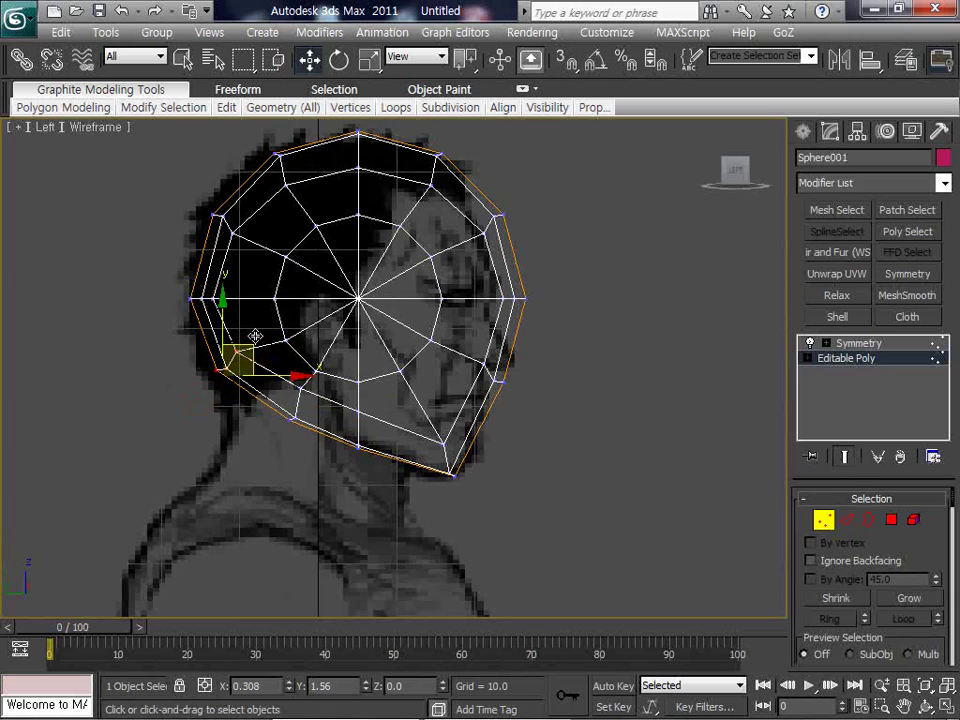
{"action": "middle_click_drag", "start_coordinate": [407, 266], "coordinate": [392, 300]}
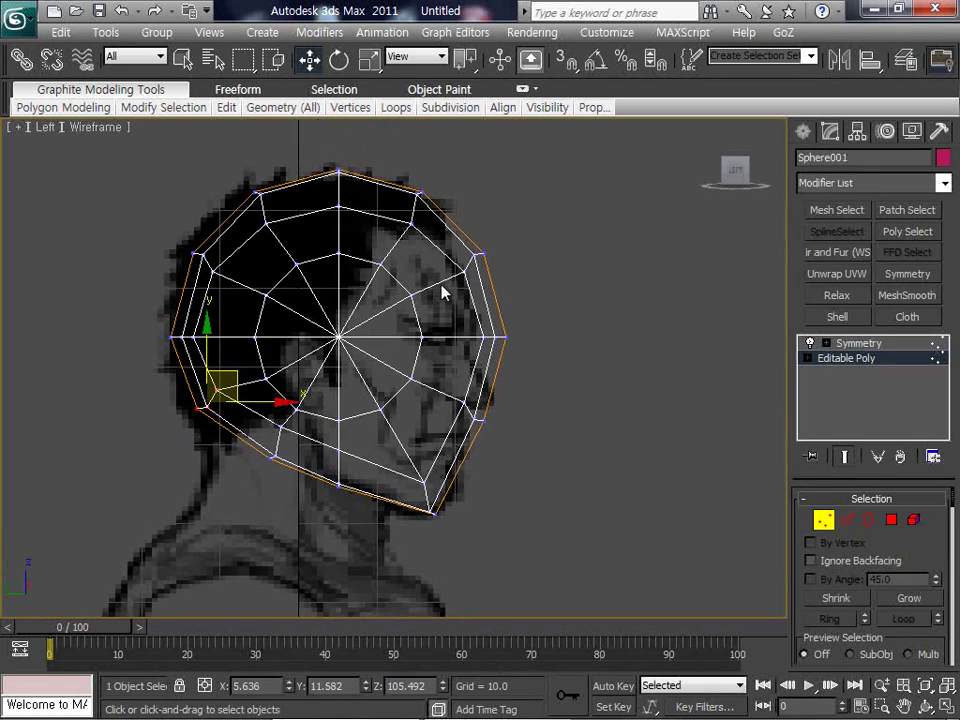
Step: Nudge the forehead vertex and the upper-lip vertex on the front of the face slightly upward to refine the side profile
{"action": "scroll", "coordinate": [445, 292], "scroll_direction": "up", "scroll_amount": 3}
{"action": "left_click", "coordinate": [531, 213]}
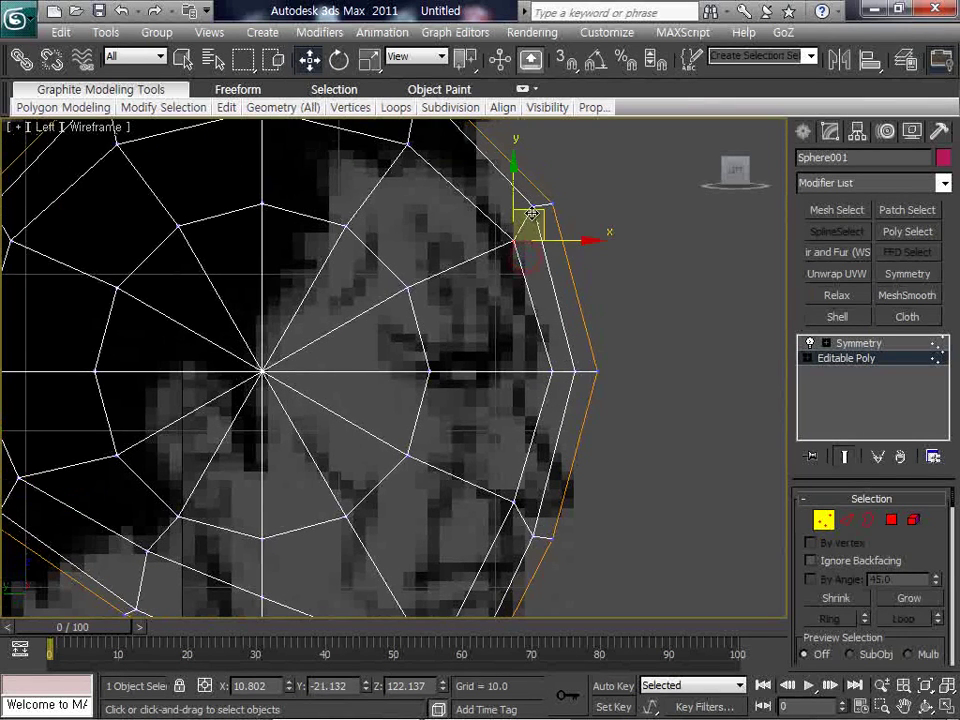
{"action": "left_click_drag", "start_coordinate": [531, 213], "coordinate": [527, 209]}
{"action": "scroll", "coordinate": [371, 282], "scroll_direction": "down", "scroll_amount": 3}
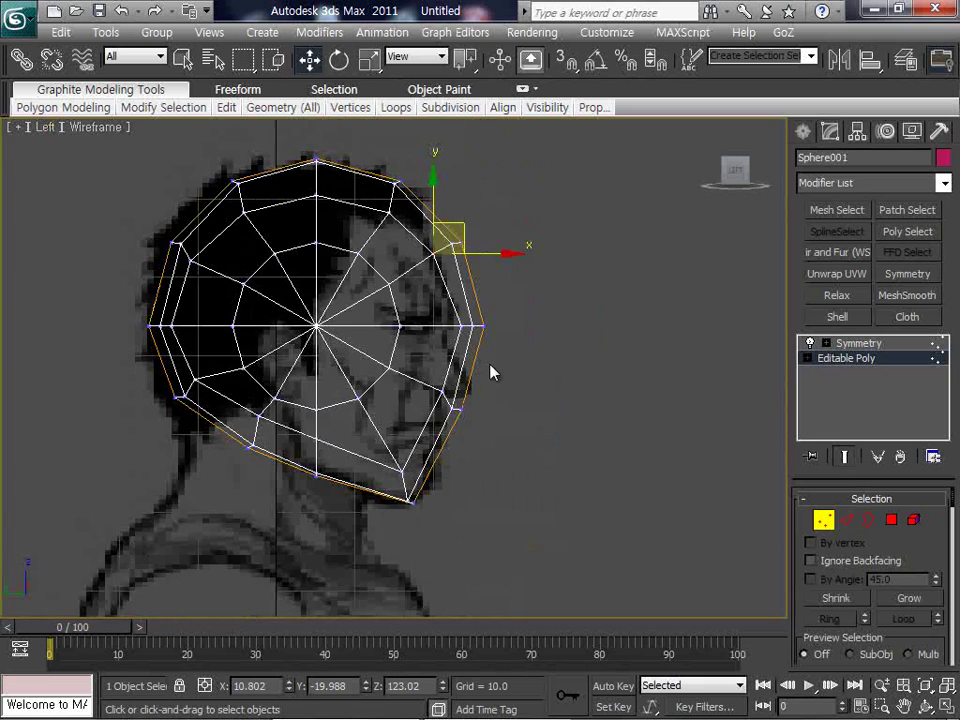
{"action": "scroll", "coordinate": [491, 372], "scroll_direction": "up", "scroll_amount": 3}
{"action": "left_click", "coordinate": [509, 448]}
{"action": "left_click_drag", "start_coordinate": [522, 416], "coordinate": [527, 404]}
{"action": "scroll", "coordinate": [560, 466], "scroll_direction": "down", "scroll_amount": 3}
{"action": "left_click", "coordinate": [514, 448]}
{"action": "scroll", "coordinate": [230, 340], "scroll_direction": "down", "scroll_amount": 1}
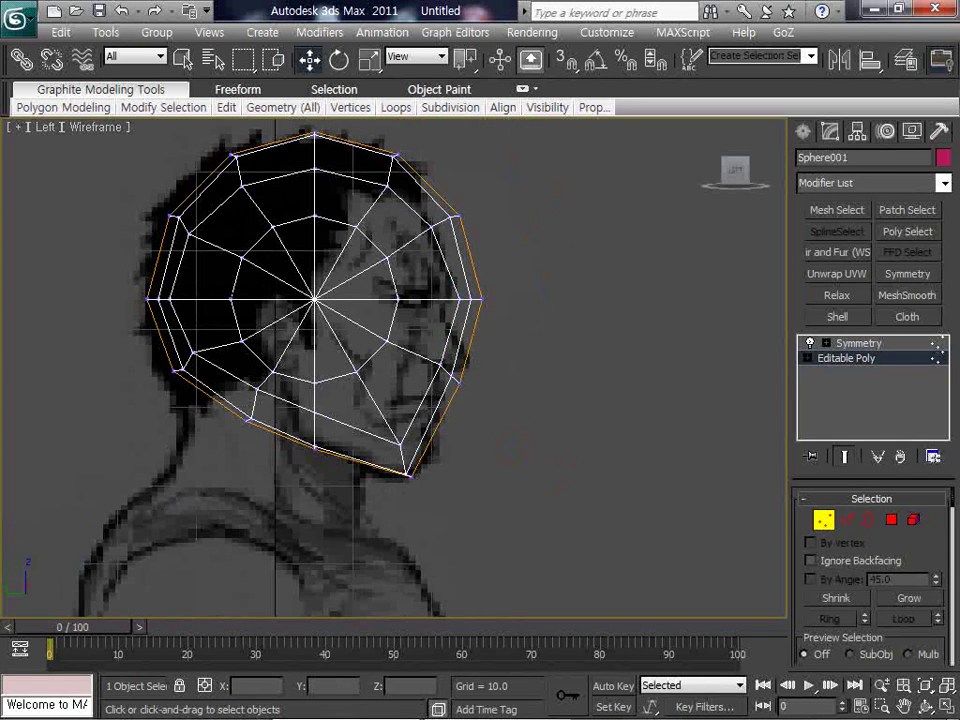
Step: Frame the head in all views, show edged faces in the perspective view and enlarge that view
{"action": "left_click", "coordinate": [947, 708]}
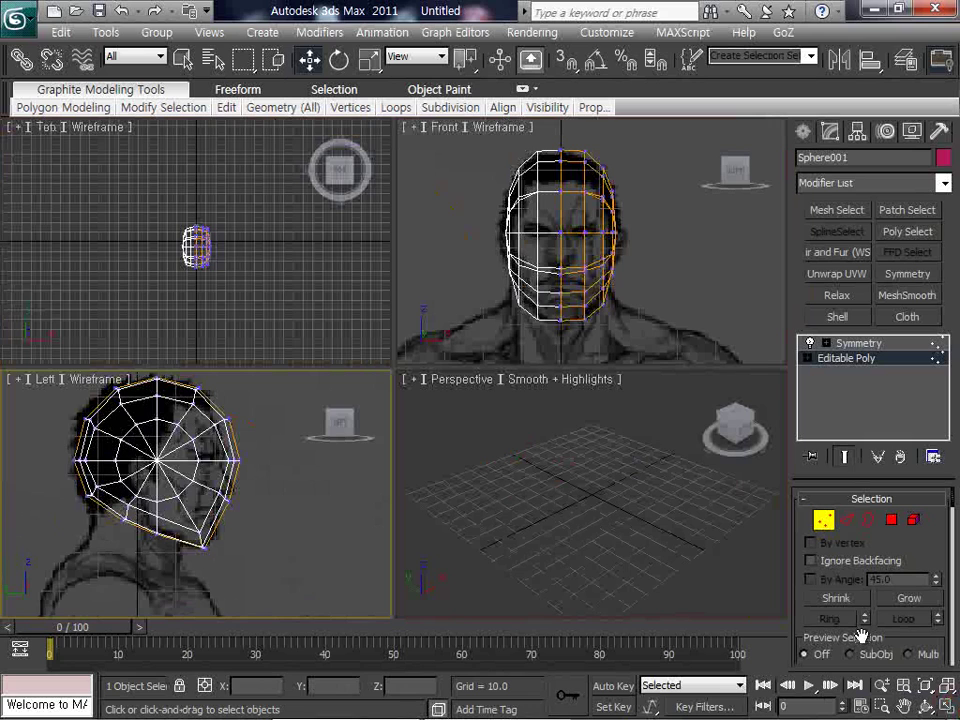
{"action": "key", "text": "z"}
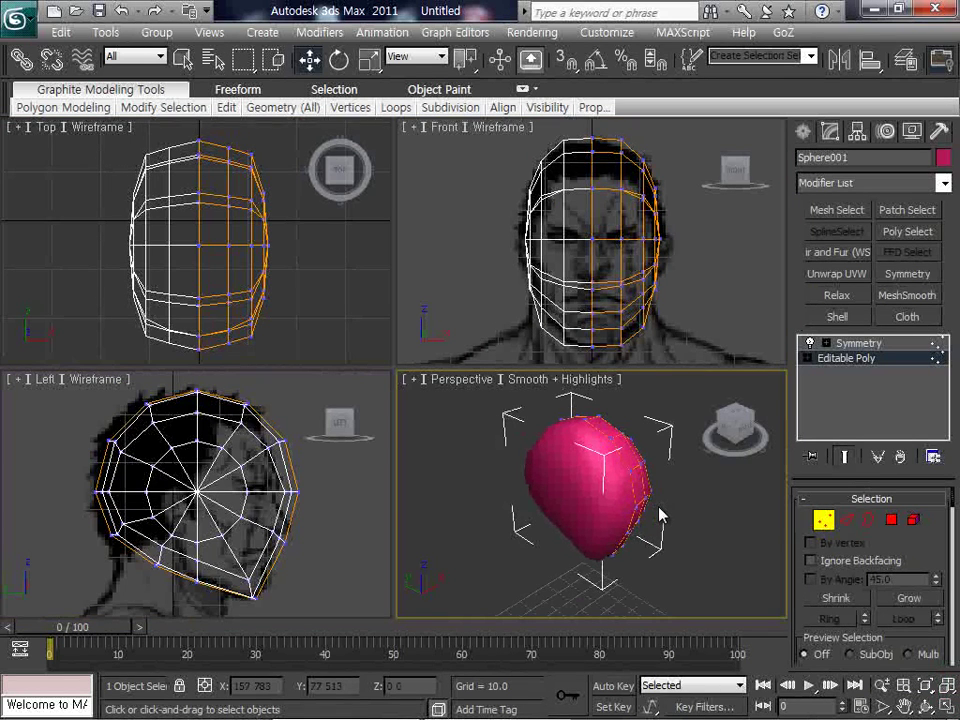
{"action": "key", "text": "F4"}
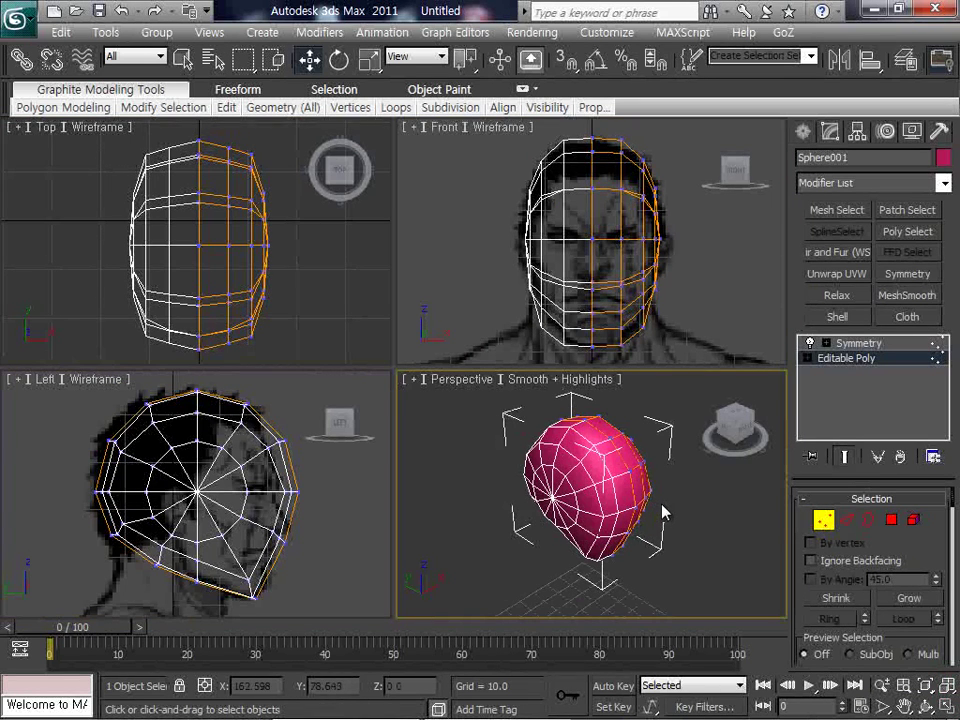
{"action": "left_click", "coordinate": [947, 706]}
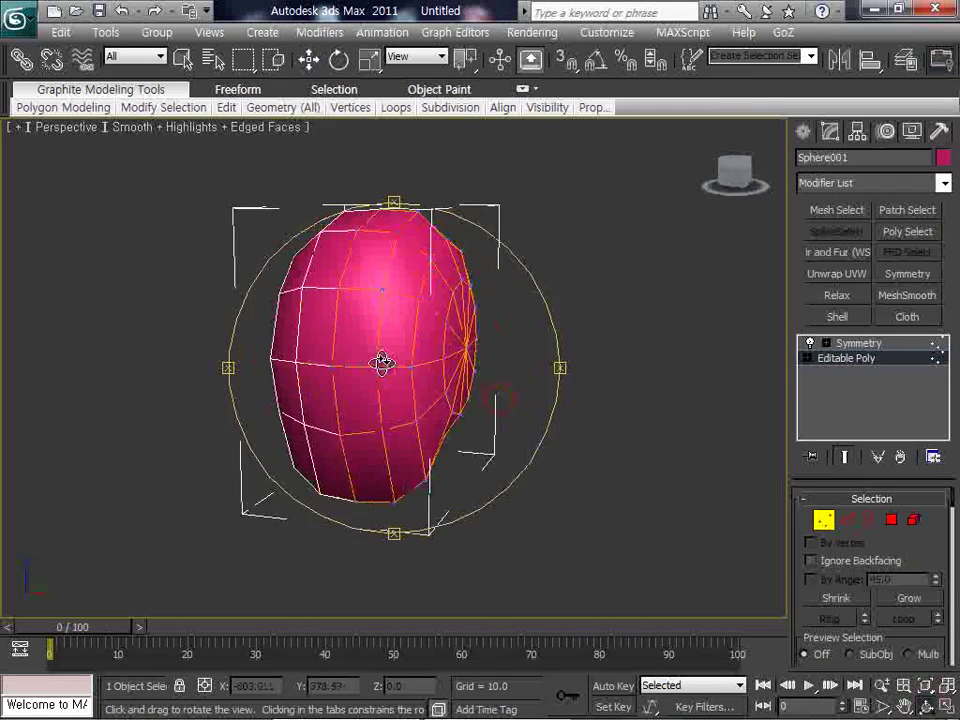
Step: Leave vertex editing and assign the grey 01 - Default material to the head
{"action": "left_click", "coordinate": [822, 520]}
{"action": "left_click_drag", "start_coordinate": [744, 77], "coordinate": [551, 75]}
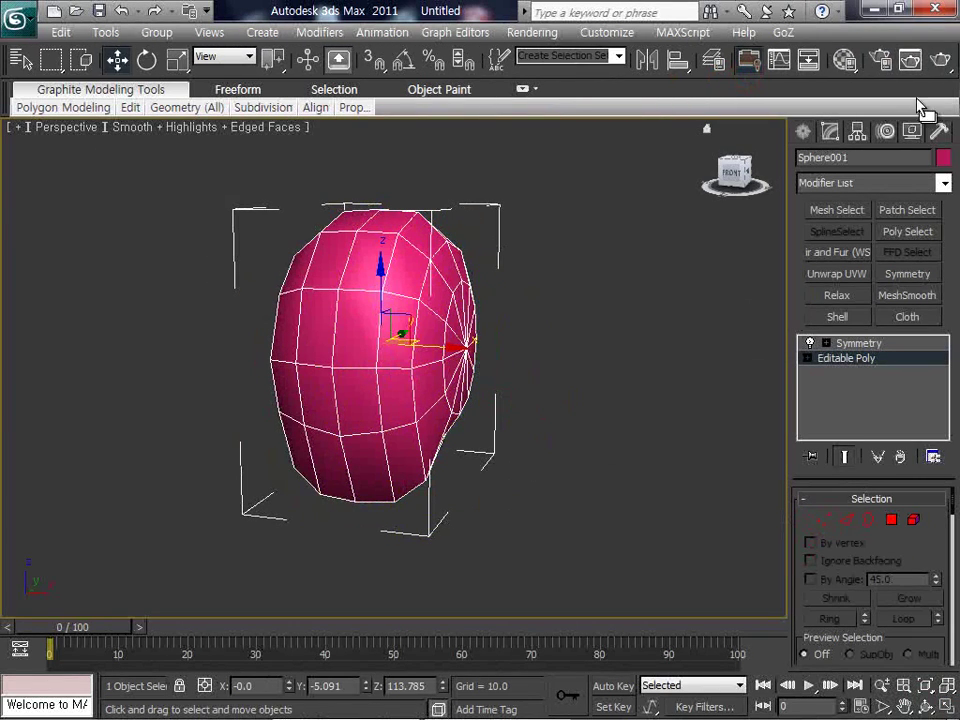
{"action": "left_click", "coordinate": [845, 60]}
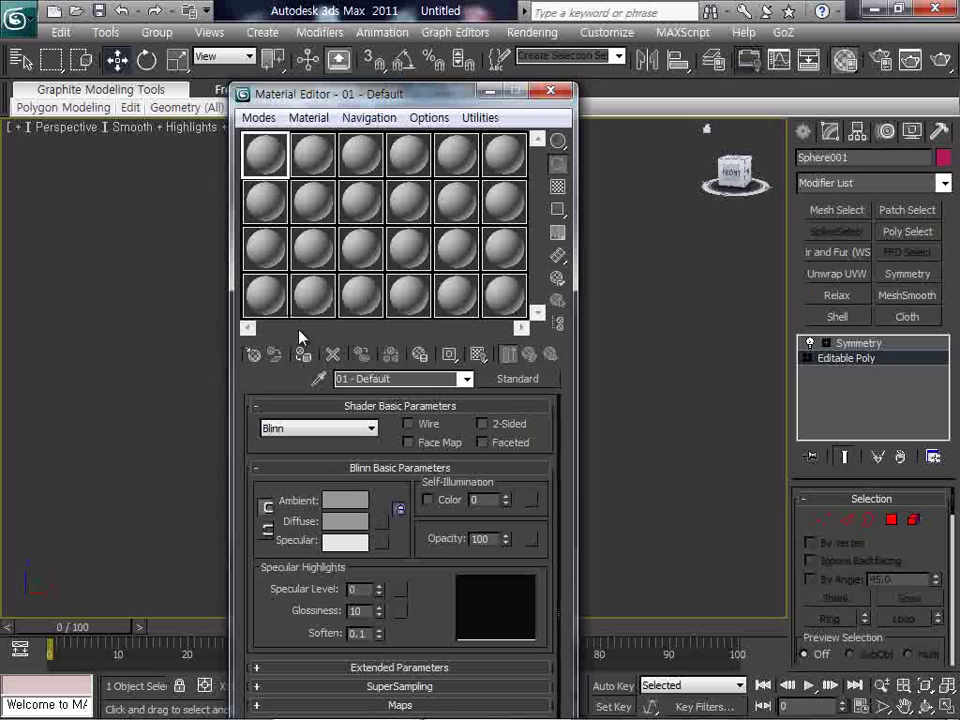
{"action": "left_click", "coordinate": [551, 92]}
Step: Set the head's object colour to black and deselect it to show dark wireframe edges
{"action": "left_click", "coordinate": [943, 157]}
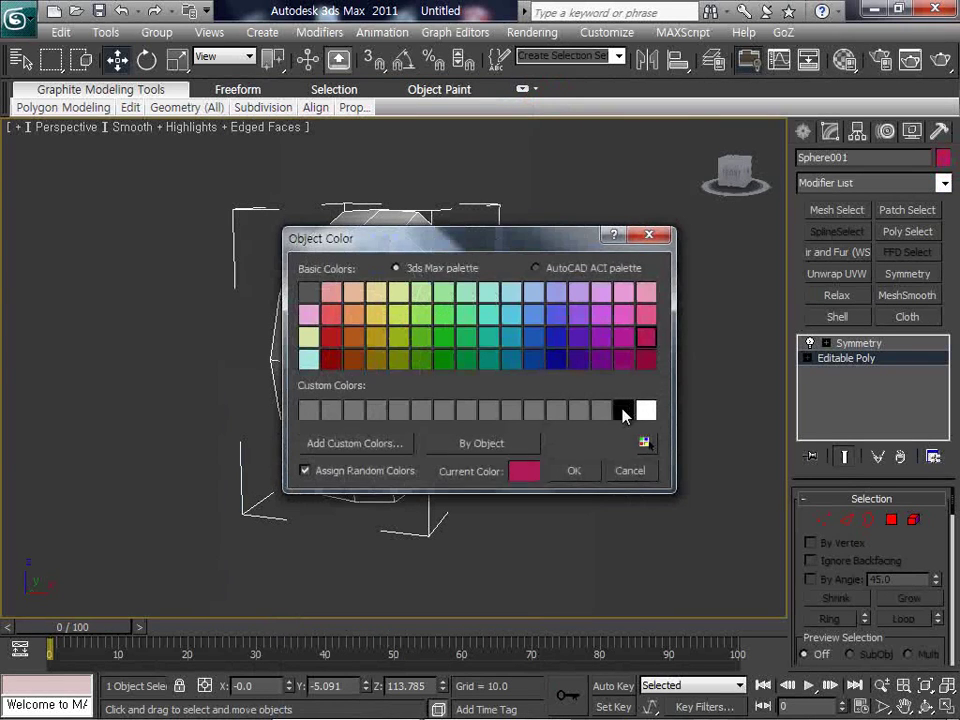
{"action": "left_click", "coordinate": [622, 410]}
{"action": "left_click", "coordinate": [578, 469]}
{"action": "left_click", "coordinate": [582, 467]}
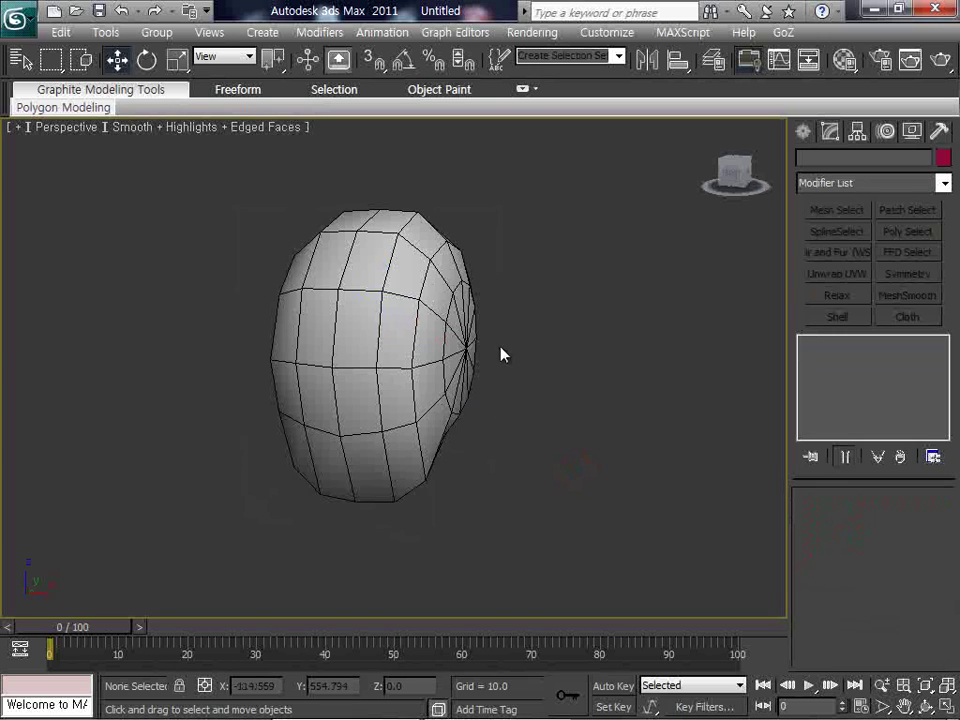
Step: Reselect the head, turn the perspective view to its front from below, and enter edge editing on the Editable Poly
{"action": "scroll", "coordinate": [505, 350], "scroll_direction": "up", "scroll_amount": 3}
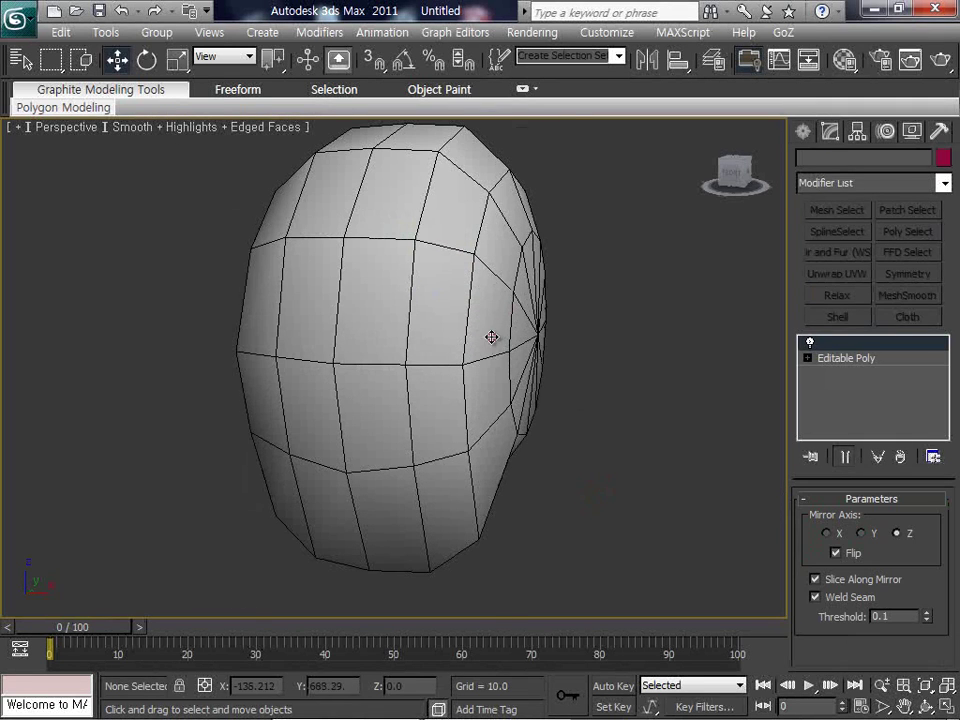
{"action": "scroll", "coordinate": [496, 337], "scroll_direction": "down", "scroll_amount": 3}
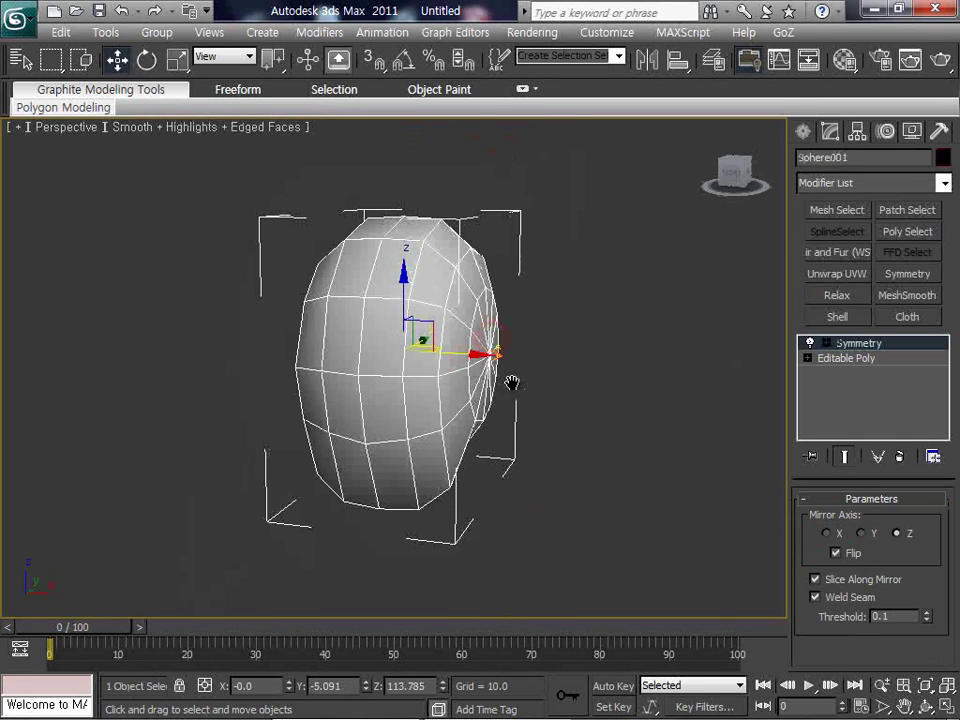
{"action": "left_click", "coordinate": [945, 706]}
{"action": "left_click", "coordinate": [945, 706]}
{"action": "left_click", "coordinate": [926, 707]}
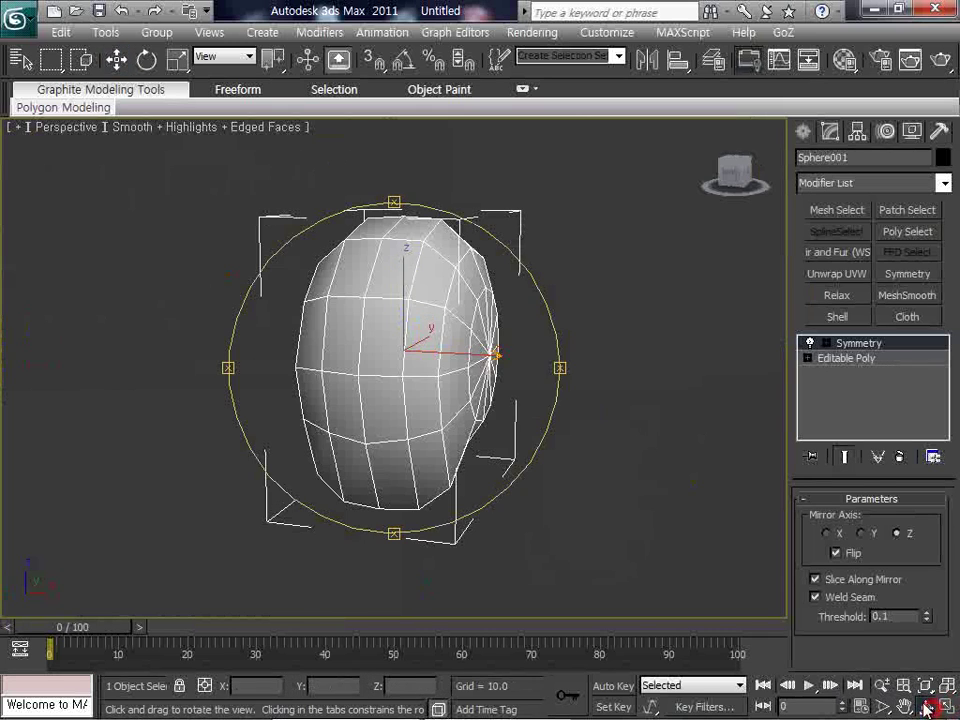
{"action": "left_click_drag", "start_coordinate": [386, 360], "coordinate": [386, 326]}
{"action": "middle_click_drag", "start_coordinate": [403, 350], "coordinate": [412, 343]}
{"action": "scroll", "coordinate": [415, 346], "scroll_direction": "up", "scroll_amount": 3}
{"action": "scroll", "coordinate": [420, 345], "scroll_direction": "up", "scroll_amount": 3}
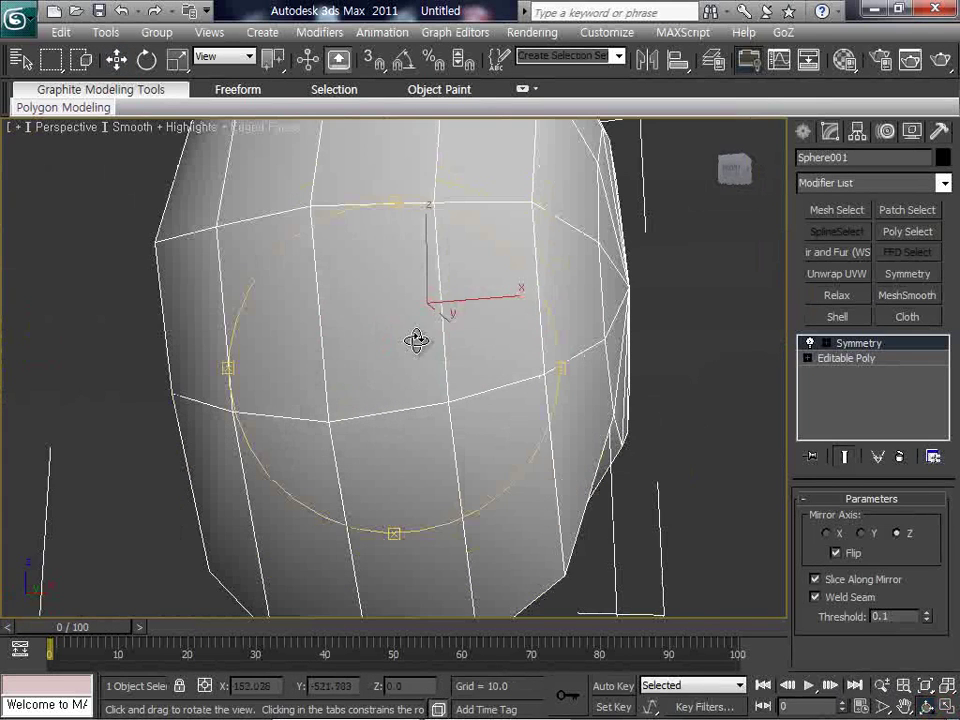
{"action": "scroll", "coordinate": [424, 343], "scroll_direction": "down", "scroll_amount": 3}
{"action": "right_click", "coordinate": [423, 347]}
{"action": "left_click", "coordinate": [807, 357]}
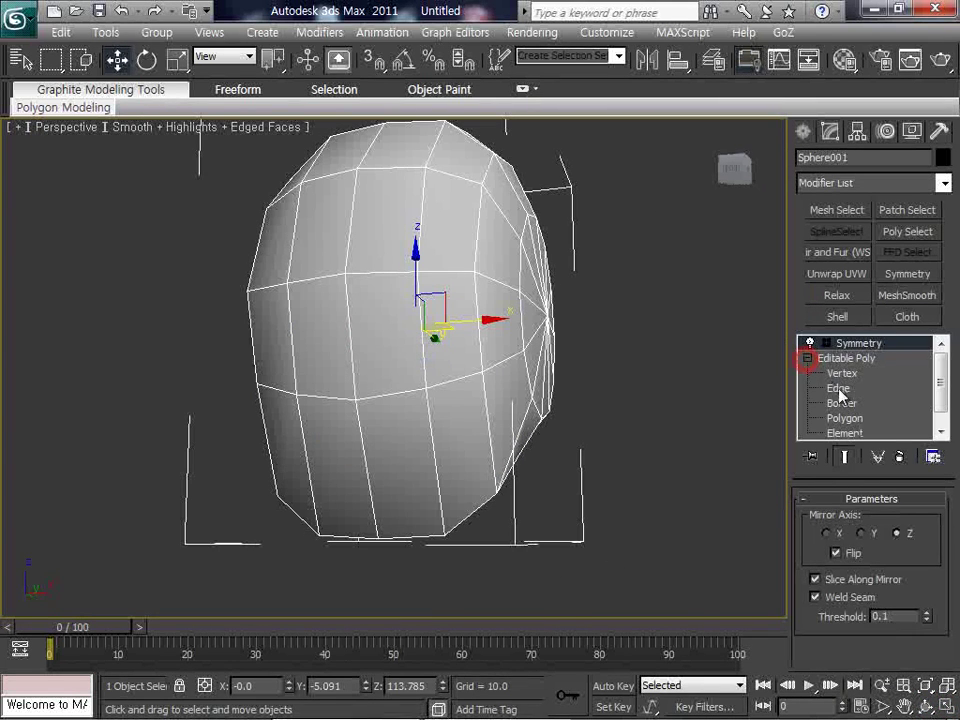
{"action": "left_click", "coordinate": [838, 388]}
{"action": "left_click_drag", "start_coordinate": [620, 414], "coordinate": [600, 412]}
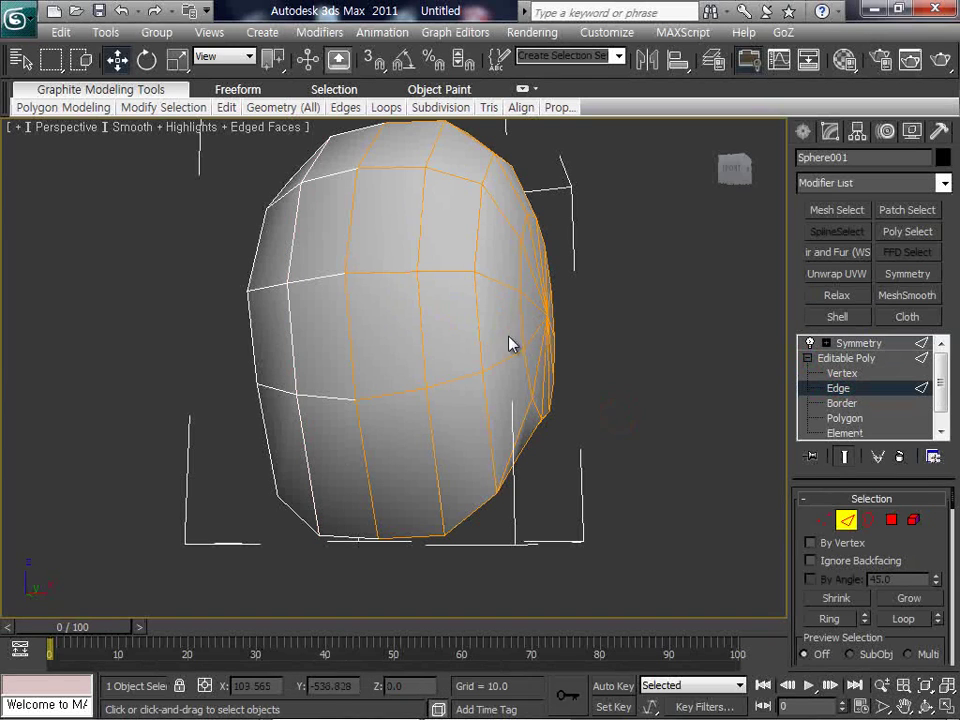
Step: Connect the three horizontal edges beside the centre line, from eye level to the chin, to add a vertical edge line
{"action": "left_click", "coordinate": [393, 272]}
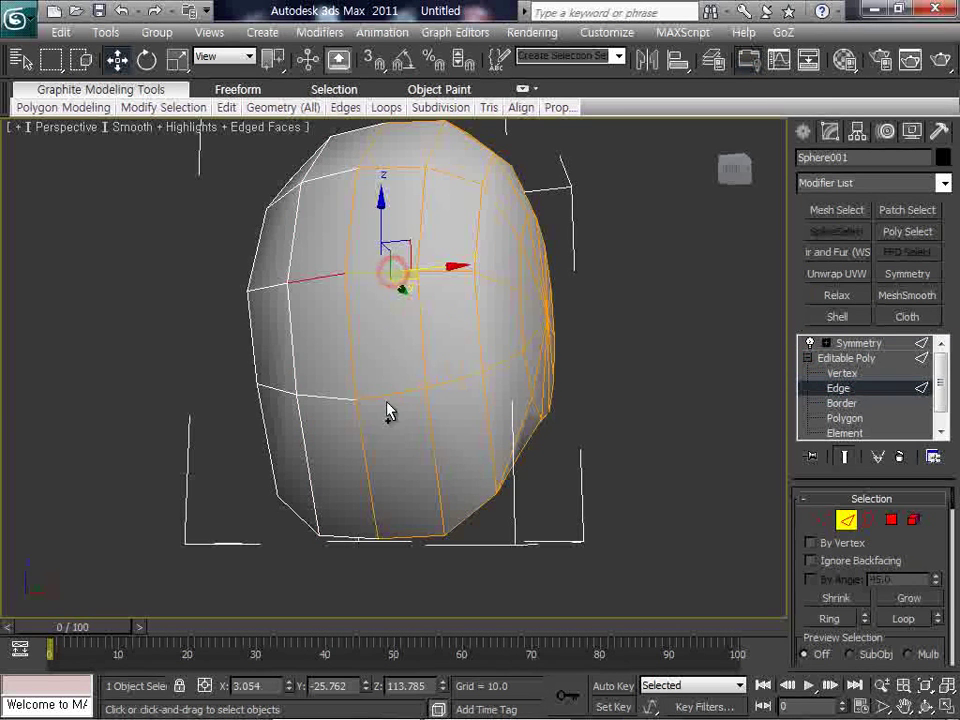
{"action": "left_click", "coordinate": [387, 393], "text": "ctrl"}
{"action": "left_click", "coordinate": [409, 532], "text": "ctrl"}
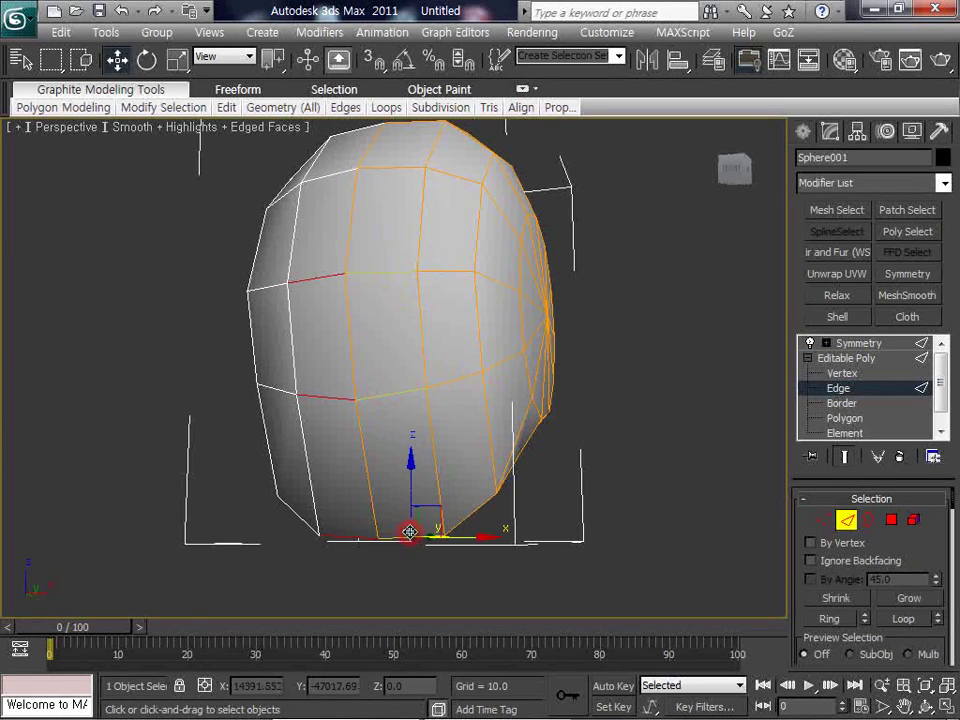
{"action": "right_click", "coordinate": [403, 395]}
{"action": "left_click", "coordinate": [380, 460]}
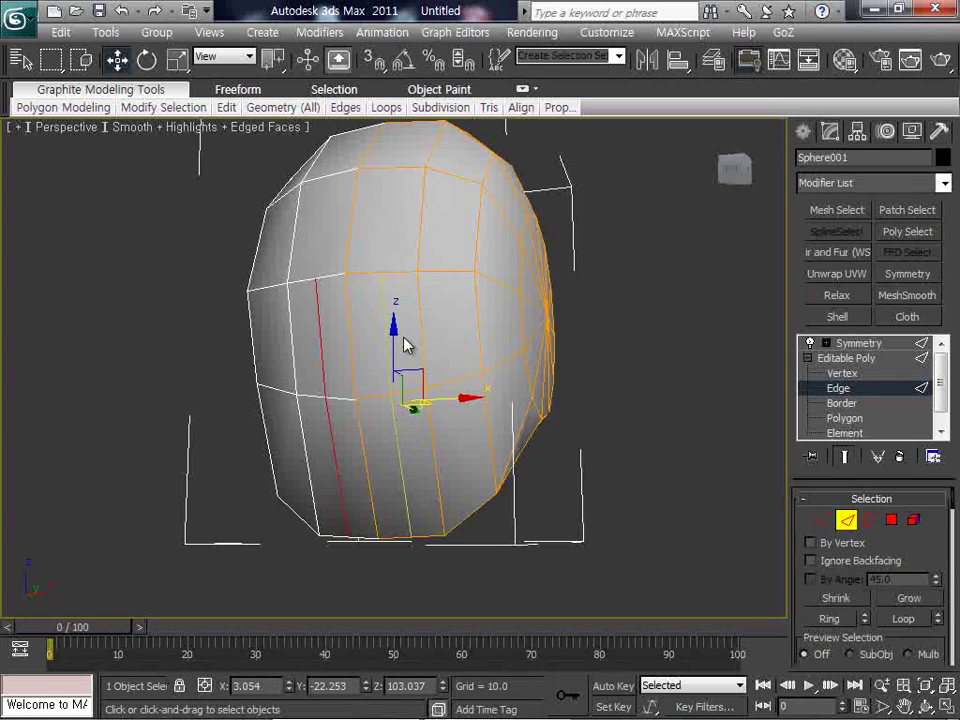
{"action": "left_click", "coordinate": [593, 509]}
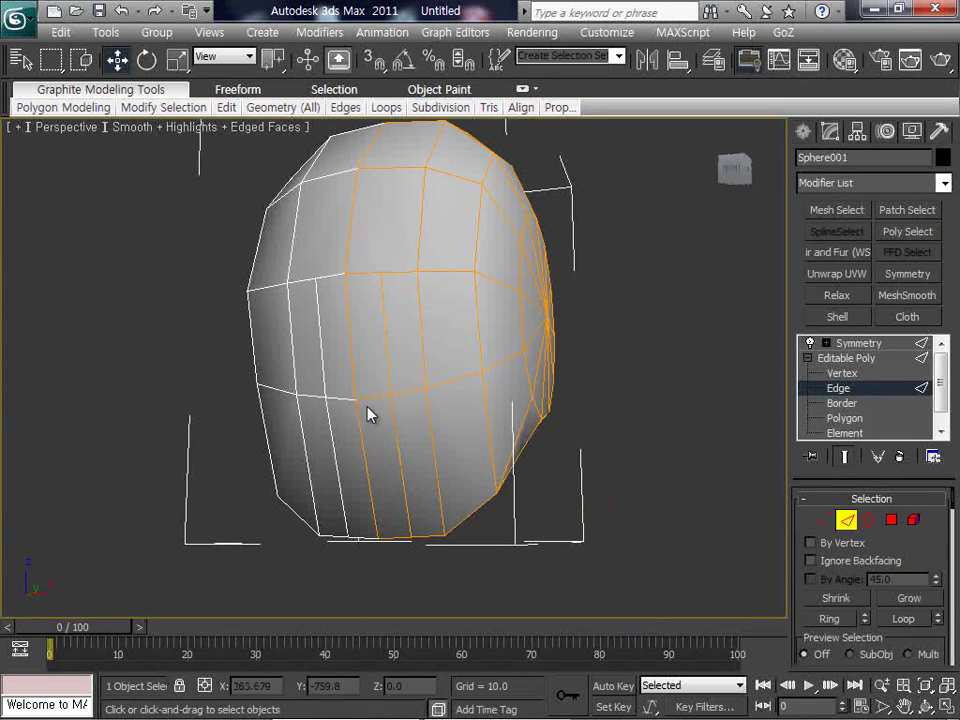
Step: Connect the five vertical edges below eye level, from the centre line to the side, to add a horizontal edge line across the face
{"action": "left_click", "coordinate": [351, 339]}
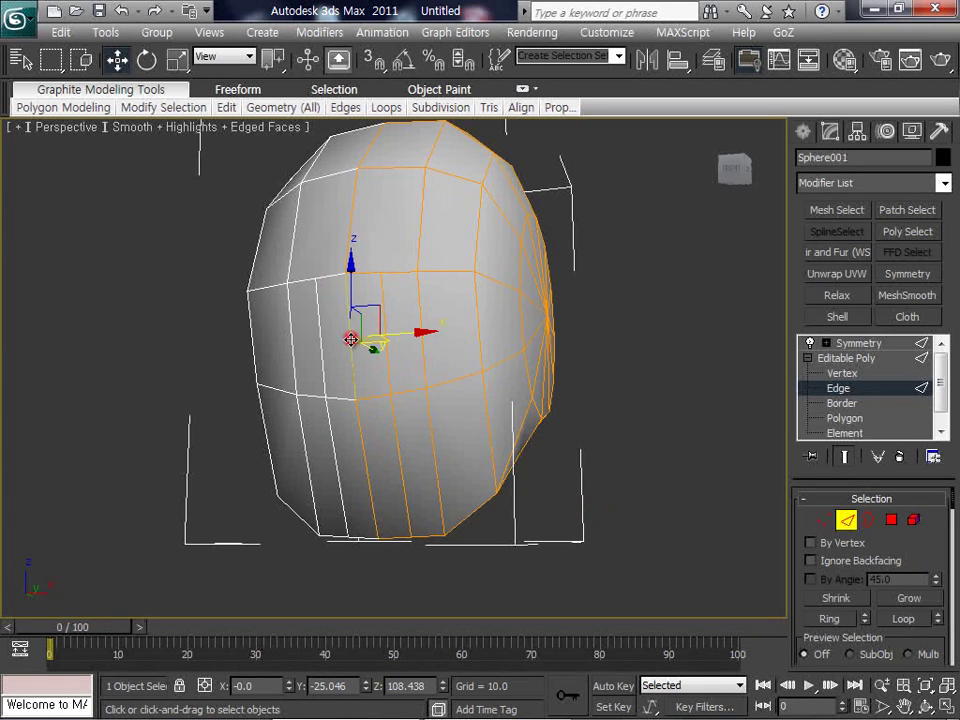
{"action": "left_click", "coordinate": [388, 354], "text": "ctrl"}
{"action": "left_click", "coordinate": [422, 354], "text": "ctrl"}
{"action": "left_click", "coordinate": [479, 334], "text": "ctrl"}
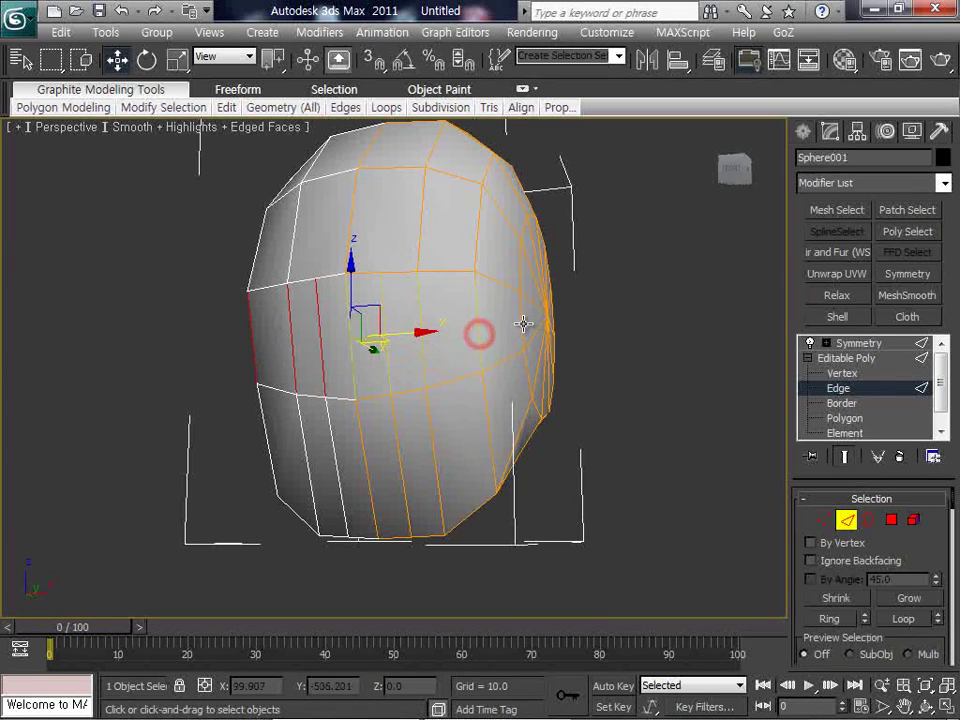
{"action": "left_click", "coordinate": [524, 323], "text": "ctrl"}
{"action": "right_click", "coordinate": [522, 325]}
{"action": "left_click", "coordinate": [484, 386]}
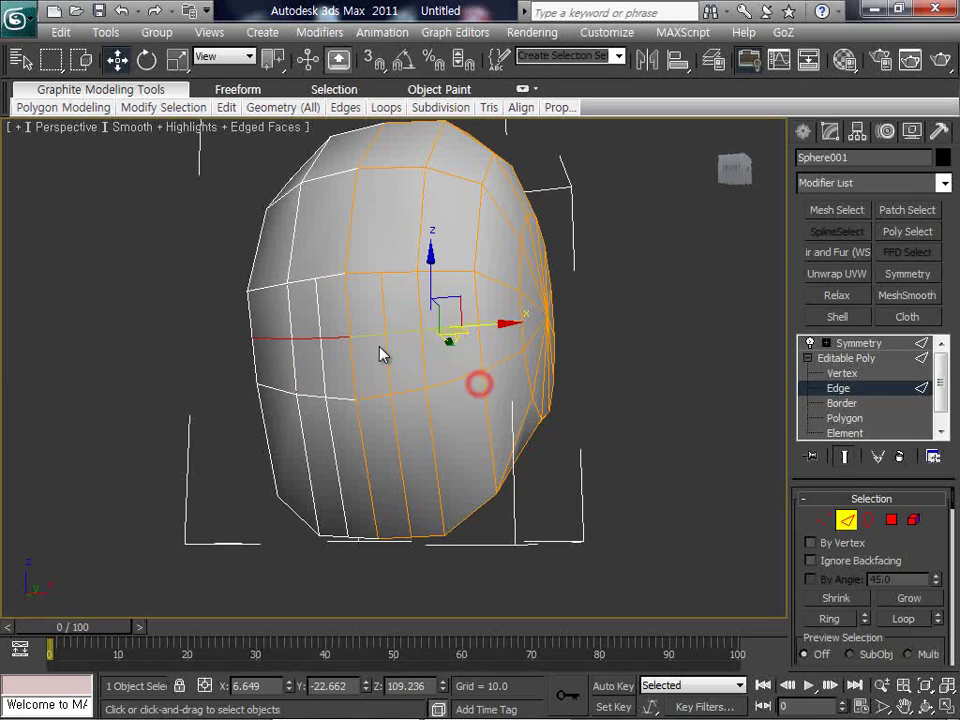
Step: Connect the three lower vertical edges nearest the centre line to add a short horizontal edge line above the chin
{"action": "middle_click_drag", "start_coordinate": [508, 384], "coordinate": [506, 329]}
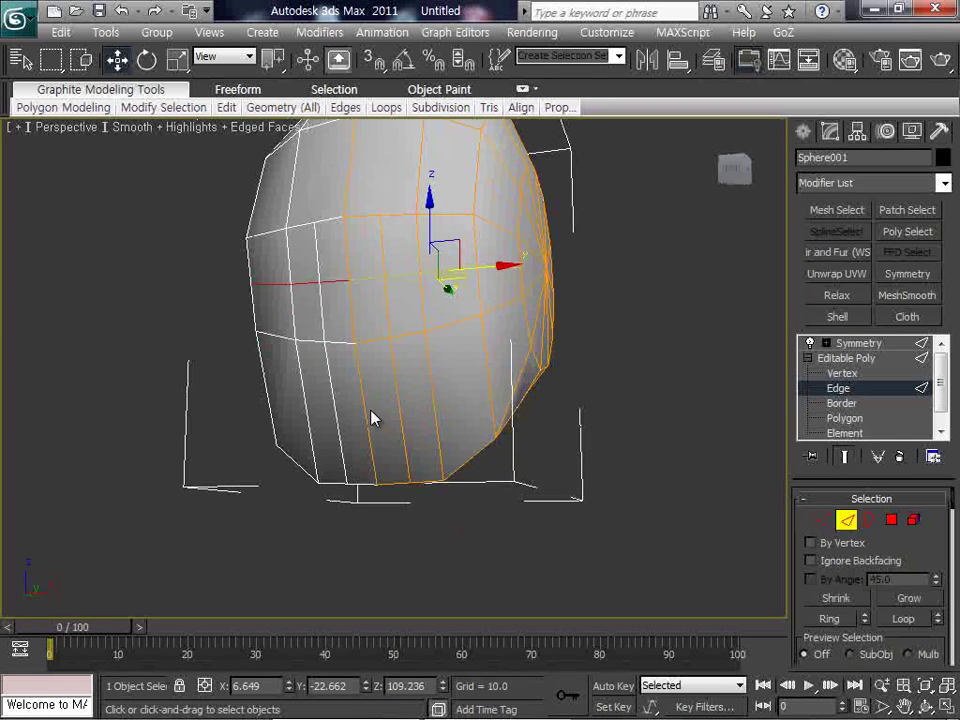
{"action": "key", "text": "ctrl+z"}
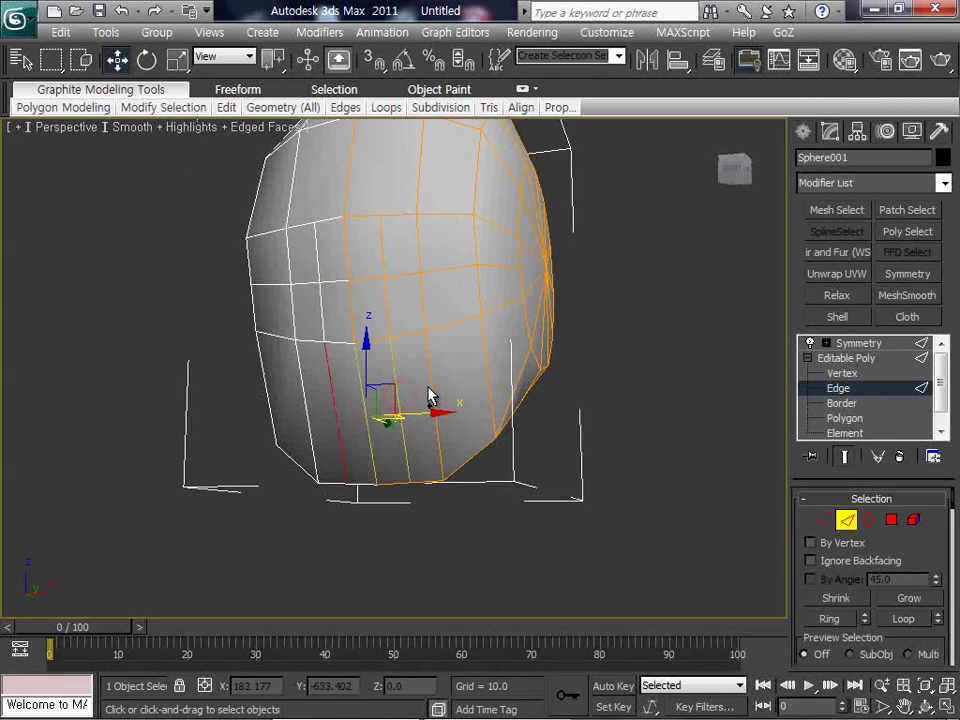
{"action": "right_click", "coordinate": [428, 387]}
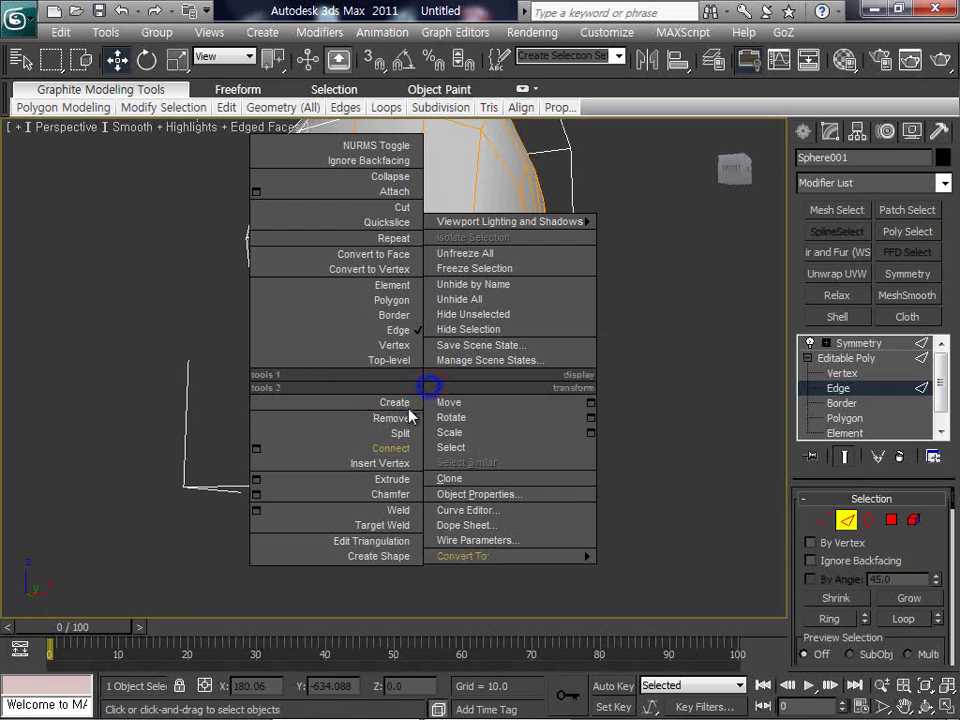
{"action": "left_click", "coordinate": [390, 446]}
{"action": "left_click", "coordinate": [577, 445]}
{"action": "middle_click_drag", "start_coordinate": [591, 386], "coordinate": [577, 404]}
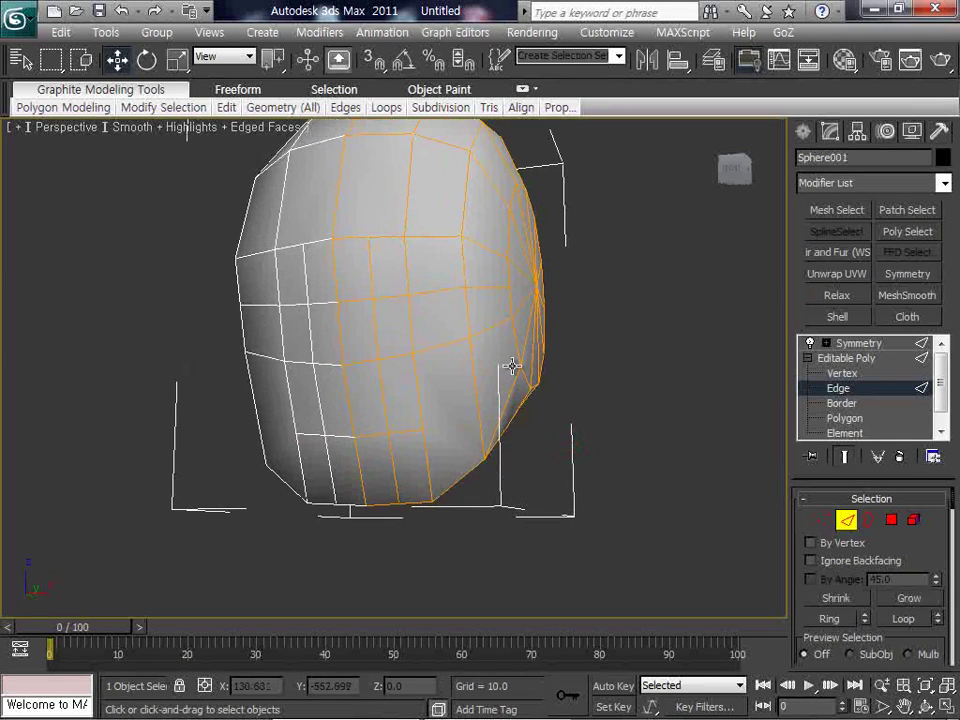
Step: Select the newly added vertical edge line, the horizontal line below eye level, and the short line above the chin for review
{"action": "scroll", "coordinate": [430, 437], "scroll_direction": "up", "scroll_amount": 2}
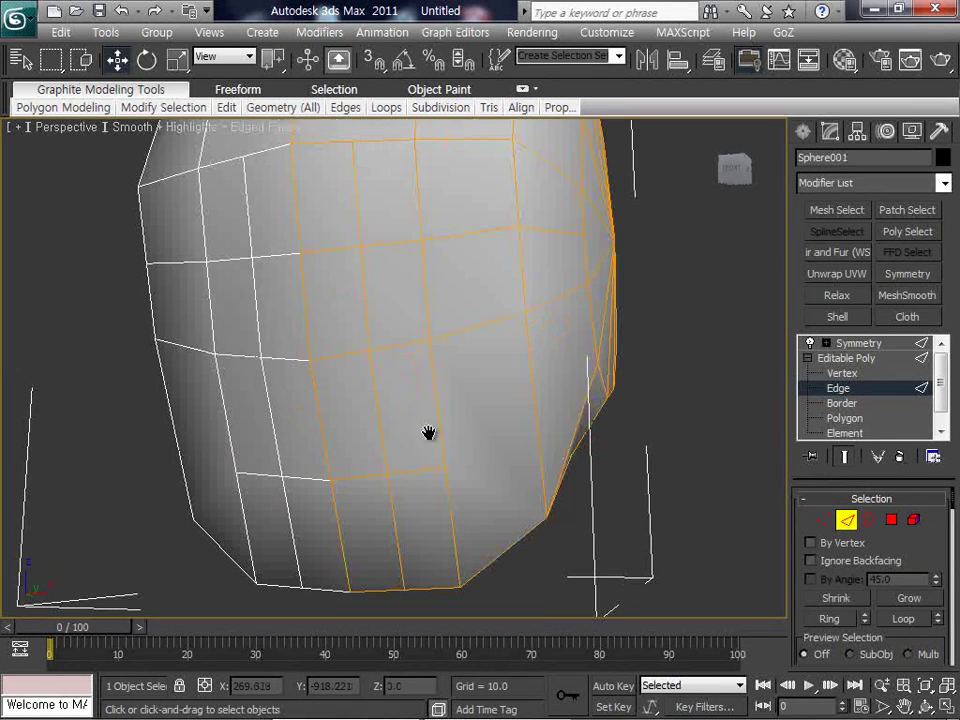
{"action": "left_click", "coordinate": [357, 207]}
{"action": "left_click", "coordinate": [361, 287], "text": "ctrl"}
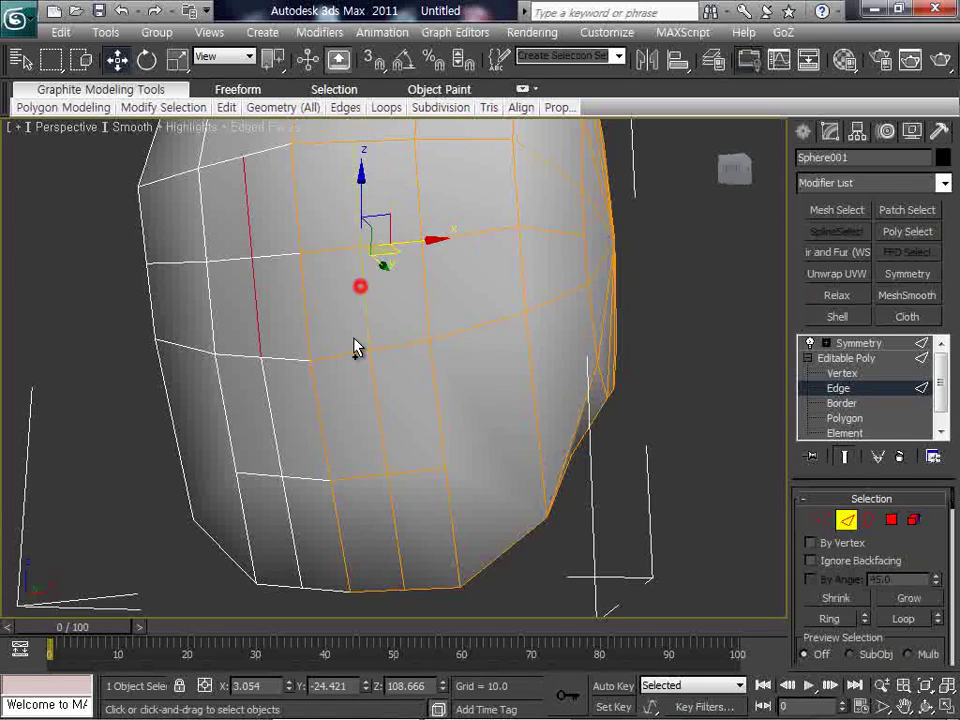
{"action": "left_click", "coordinate": [369, 381], "text": "ctrl"}
{"action": "left_click", "coordinate": [394, 504], "text": "ctrl"}
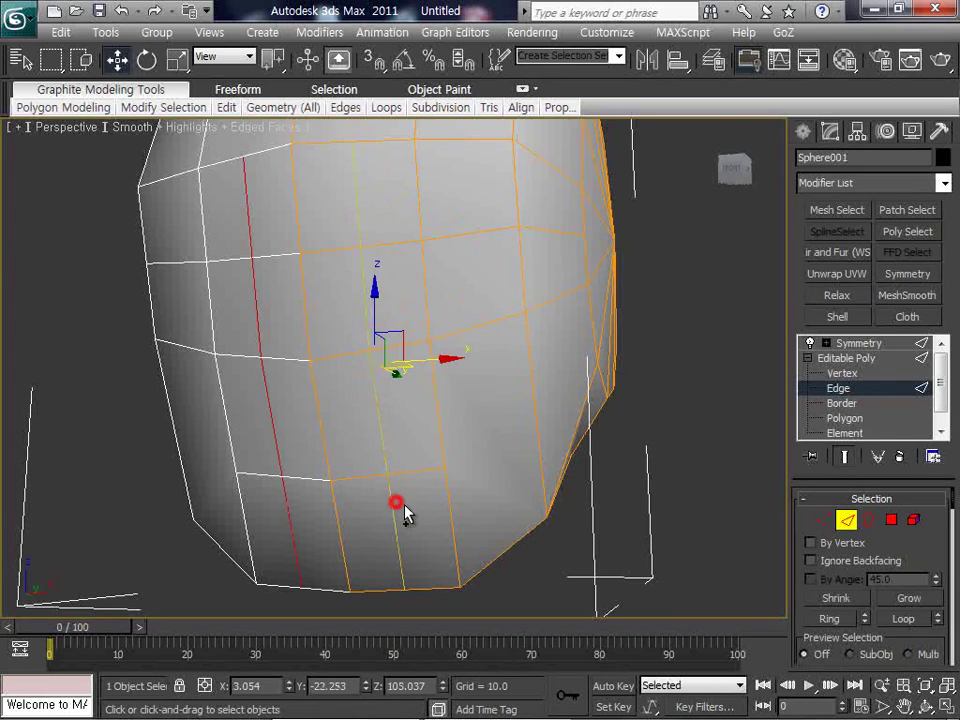
{"action": "left_click", "coordinate": [344, 248], "text": "ctrl"}
{"action": "left_click", "coordinate": [403, 246], "text": "ctrl"}
{"action": "left_click", "coordinate": [459, 238], "text": "ctrl"}
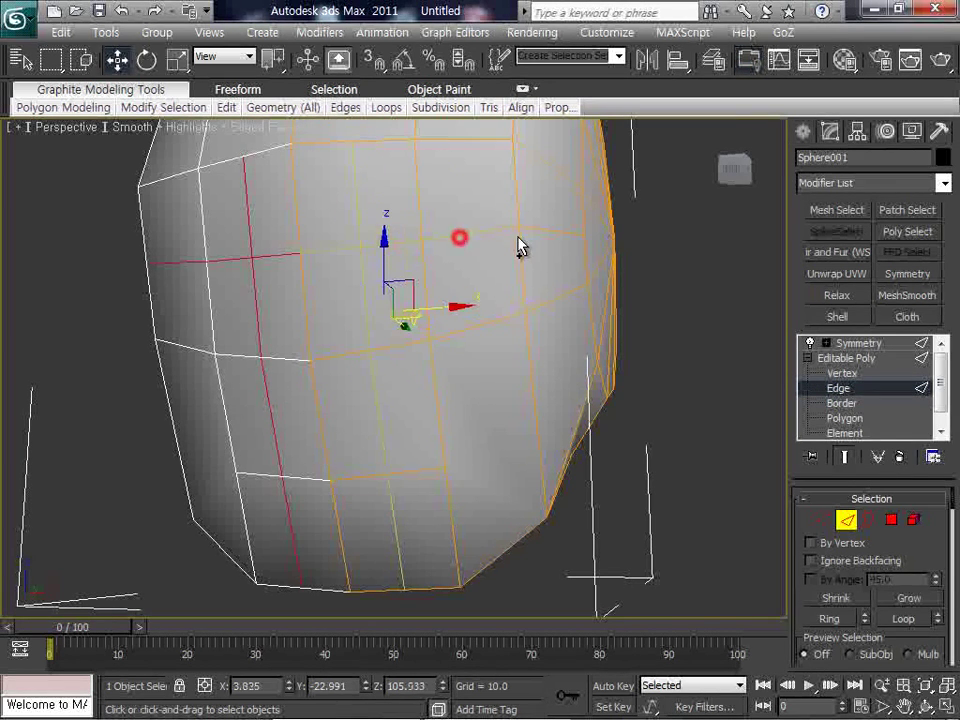
{"action": "left_click", "coordinate": [543, 231], "text": "ctrl"}
{"action": "left_click", "coordinate": [365, 477], "text": "ctrl"}
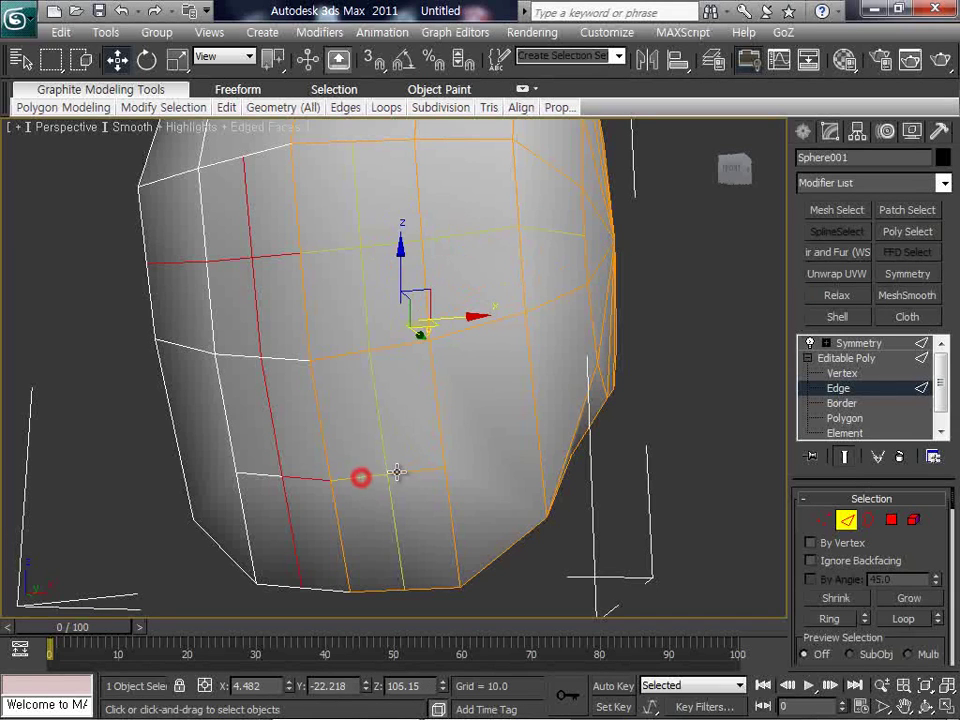
{"action": "left_click", "coordinate": [410, 473], "text": "ctrl"}
Step: Examine the highlighted edge lines from the front and both sides of the head, and clear the selection
{"action": "middle_click_drag", "start_coordinate": [476, 420], "coordinate": [493, 441]}
{"action": "left_click", "coordinate": [931, 702]}
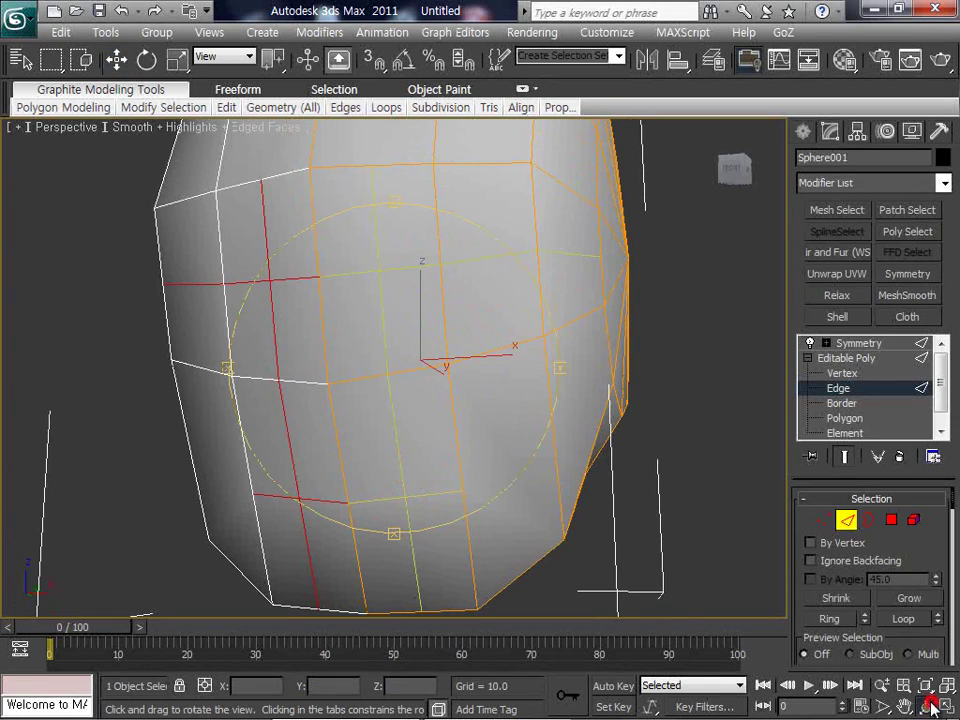
{"action": "left_click_drag", "start_coordinate": [325, 347], "coordinate": [326, 279]}
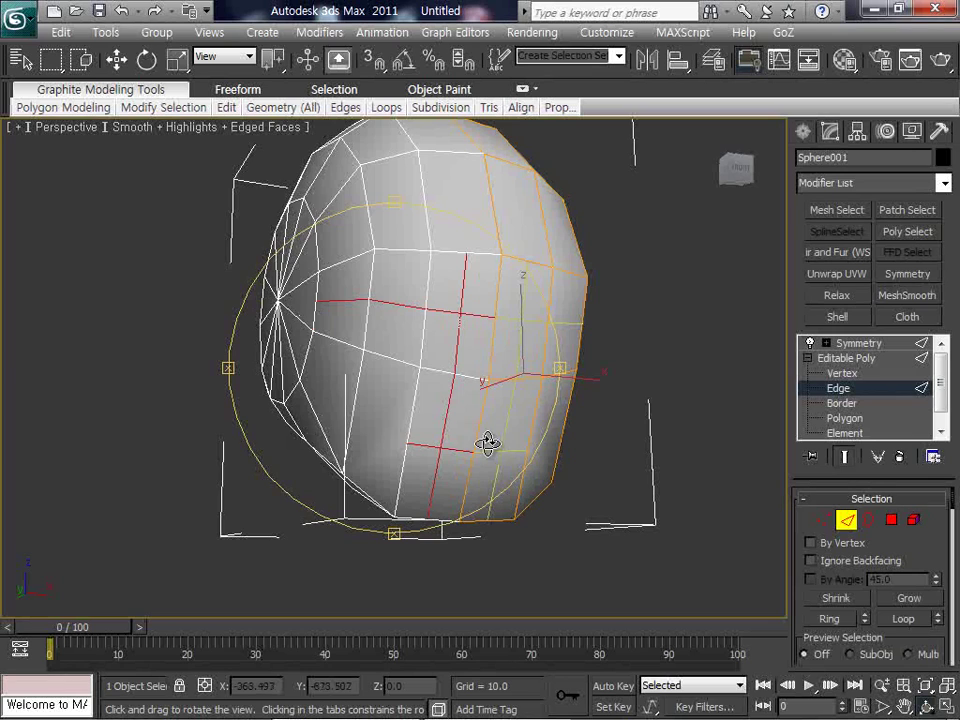
{"action": "left_click_drag", "start_coordinate": [499, 360], "coordinate": [425, 347]}
{"action": "key", "text": "w"}
{"action": "left_click", "coordinate": [706, 519]}
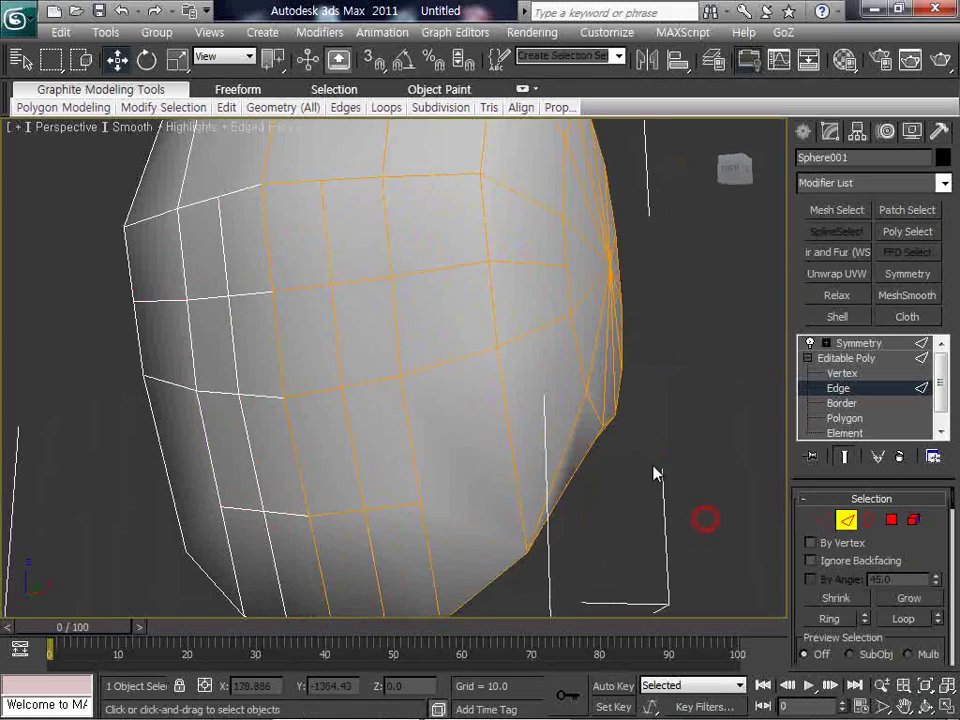
Step: Connect the centre-line edge and its neighbouring vertical edge in the second row below eye level to add a short horizontal nose edge
{"action": "key", "text": "i"}
{"action": "left_click", "coordinate": [363, 341]}
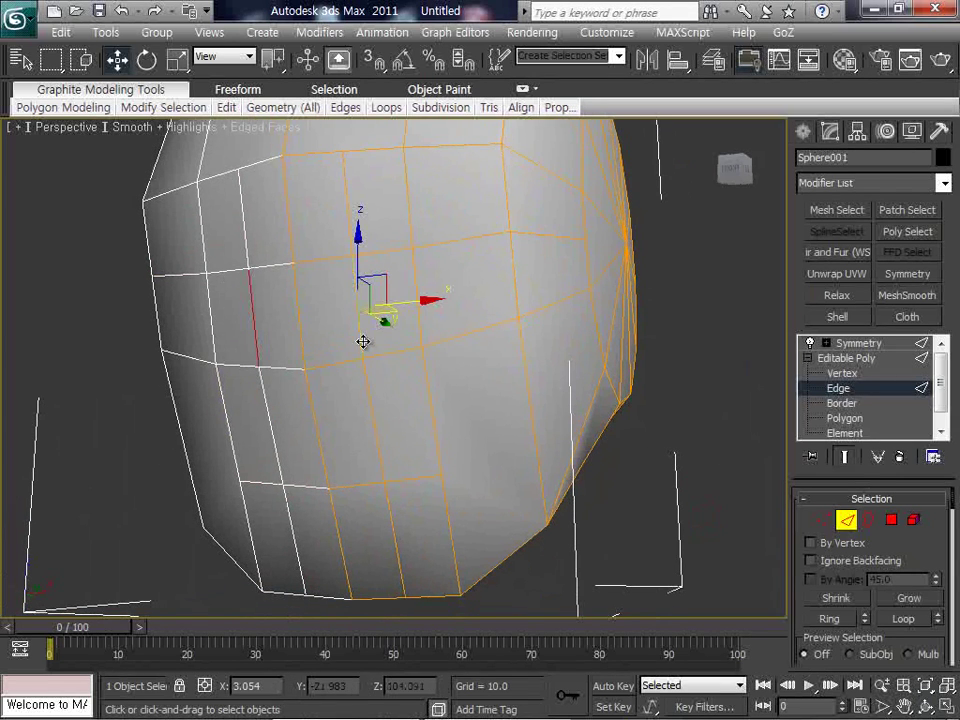
{"action": "right_click", "coordinate": [357, 331]}
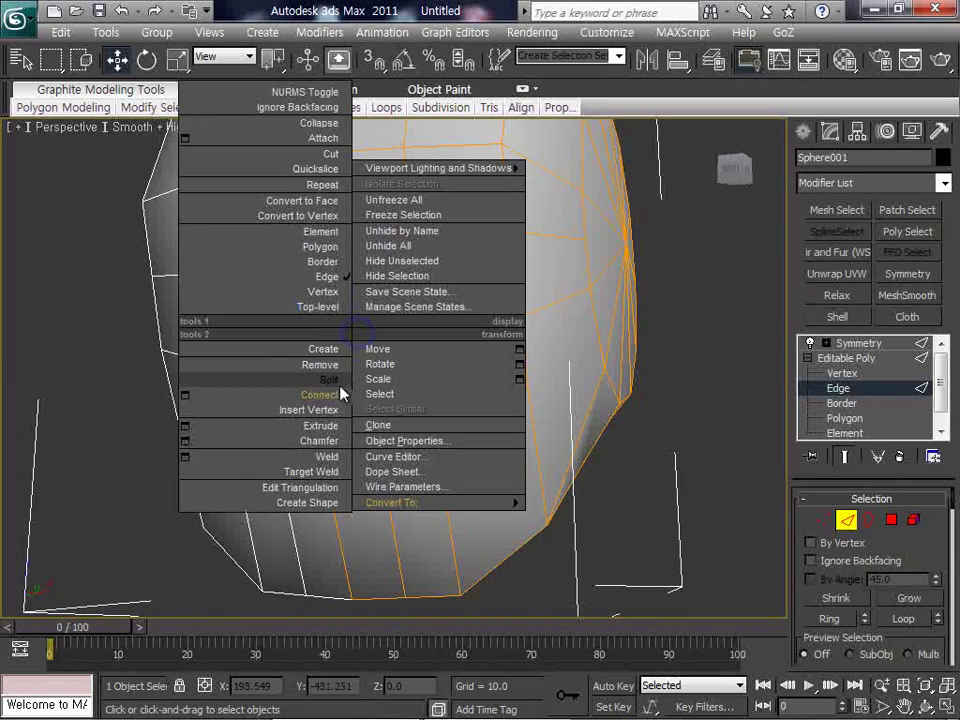
{"action": "left_click", "coordinate": [338, 393]}
{"action": "left_click", "coordinate": [654, 526]}
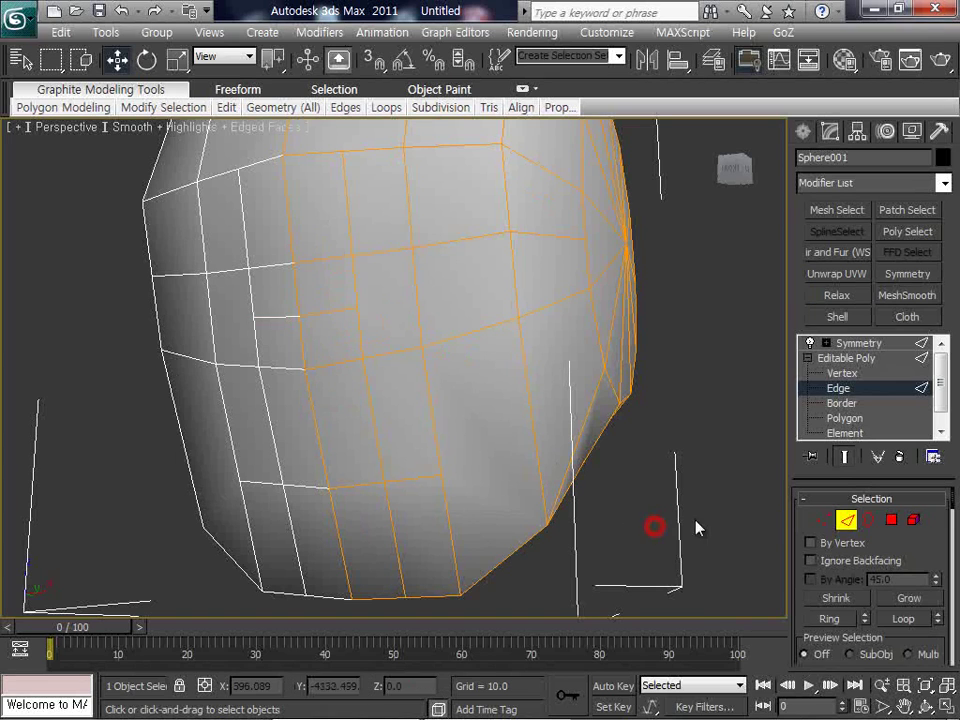
Step: Leave edge editing, widen the command panel to show the Edit Geometry options, and activate Cut at object level
{"action": "left_click", "coordinate": [846, 519]}
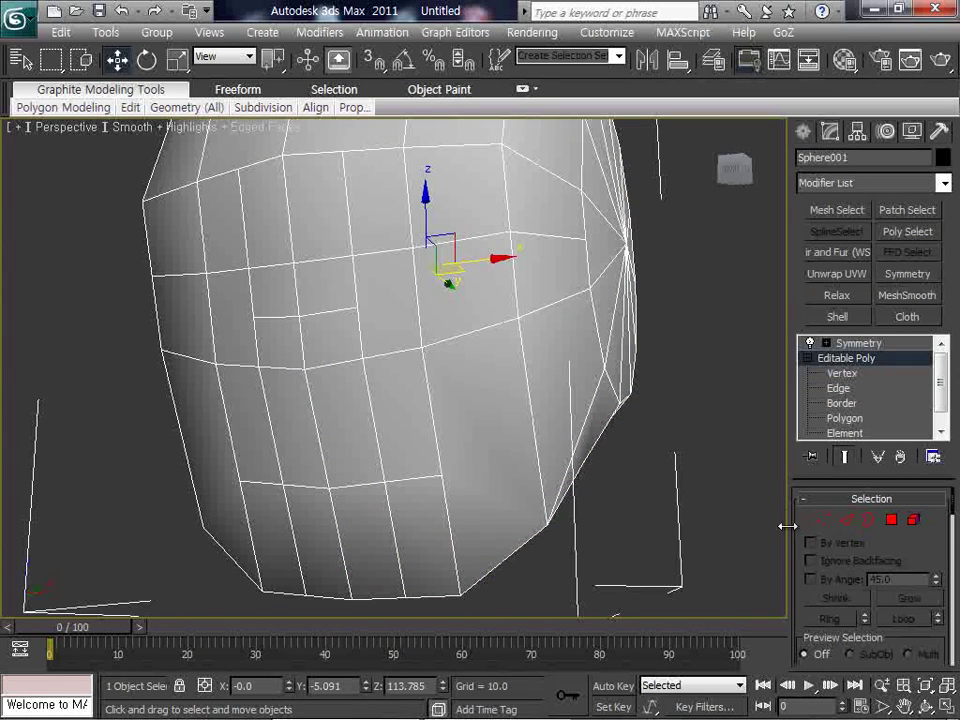
{"action": "left_click_drag", "start_coordinate": [789, 526], "coordinate": [725, 515]}
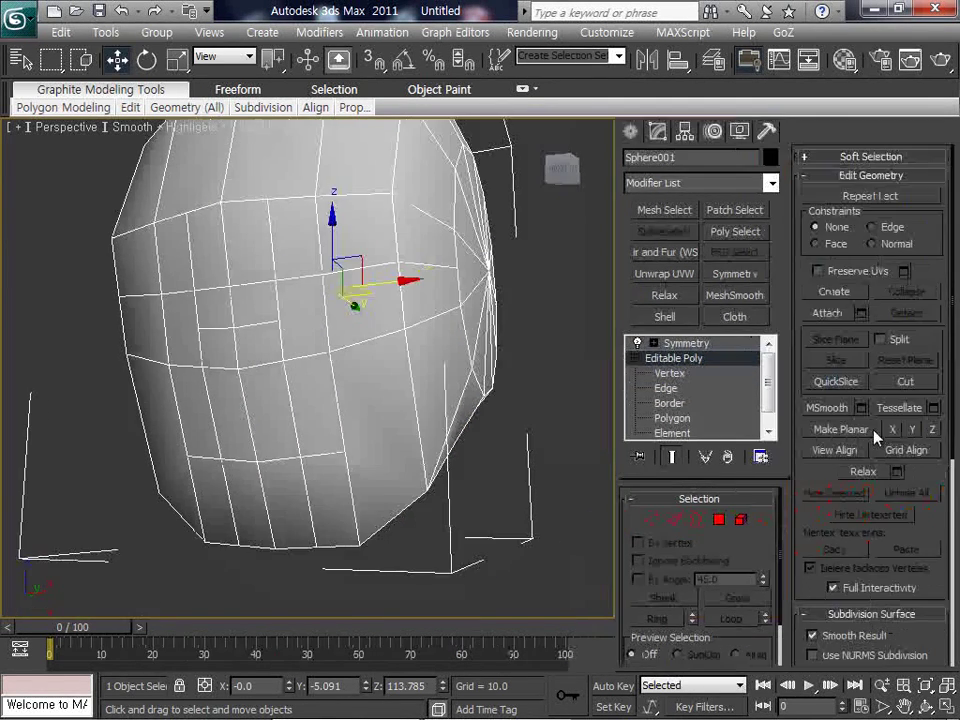
{"action": "left_click", "coordinate": [900, 384]}
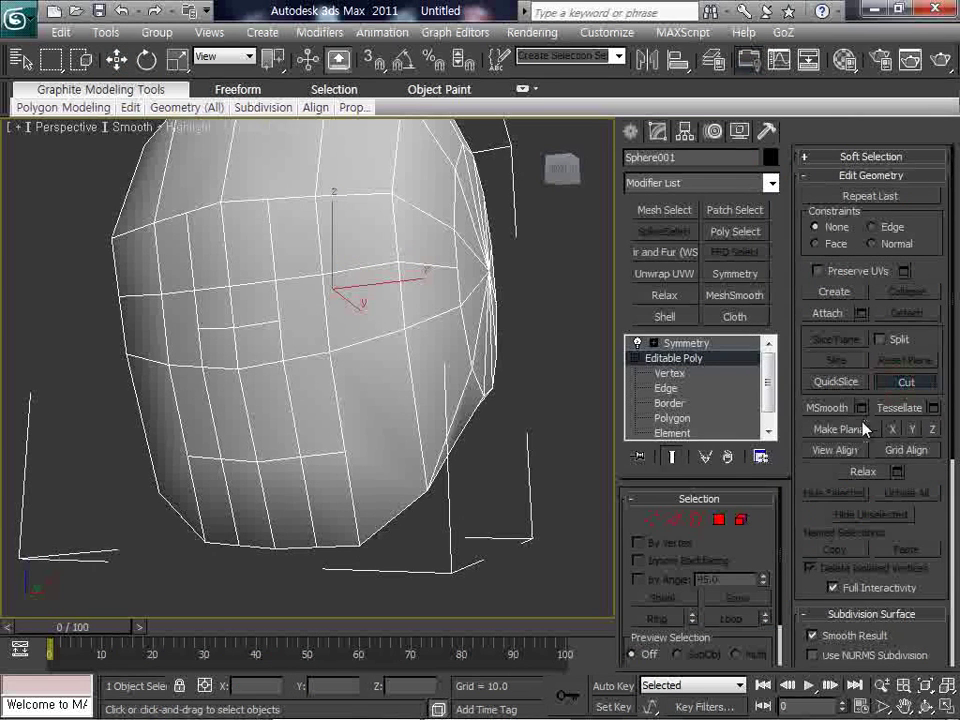
{"action": "left_click", "coordinate": [656, 523]}
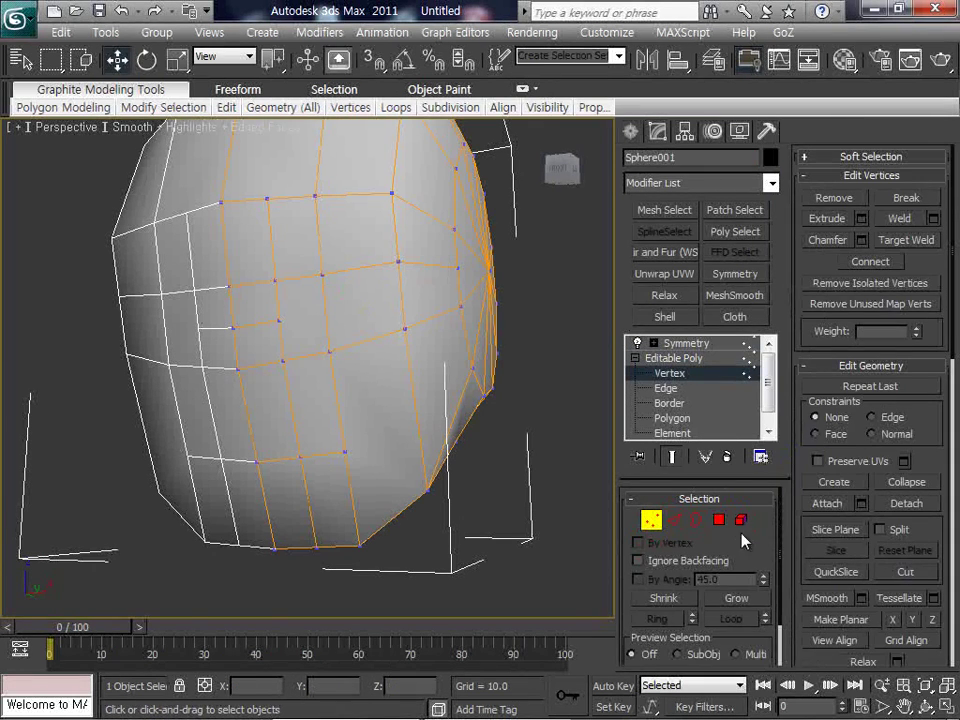
{"action": "left_click", "coordinate": [719, 519]}
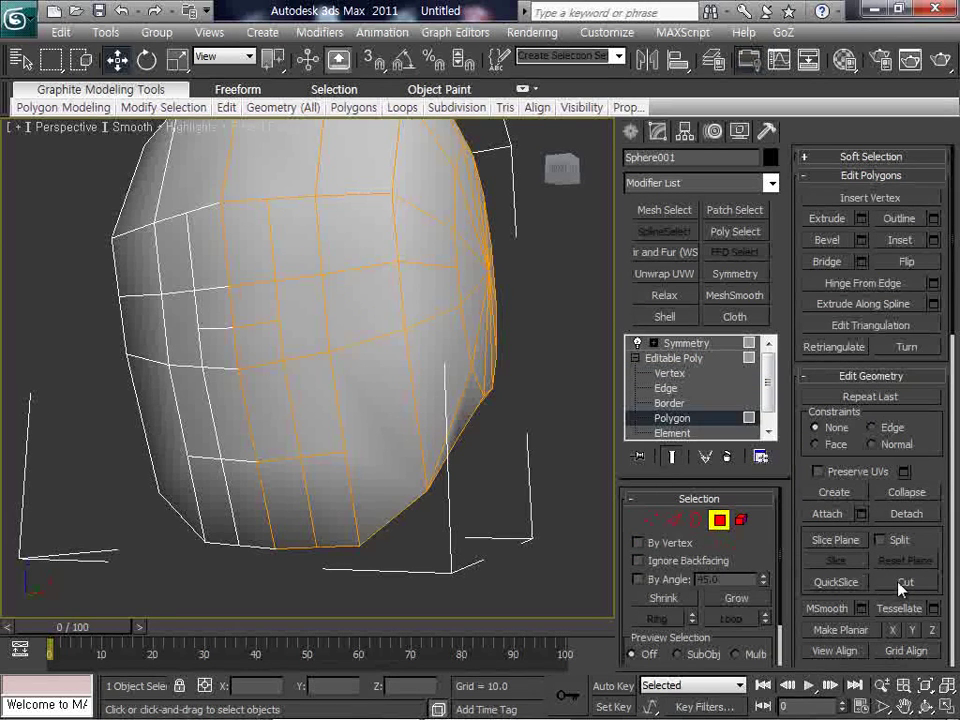
{"action": "left_click", "coordinate": [719, 519]}
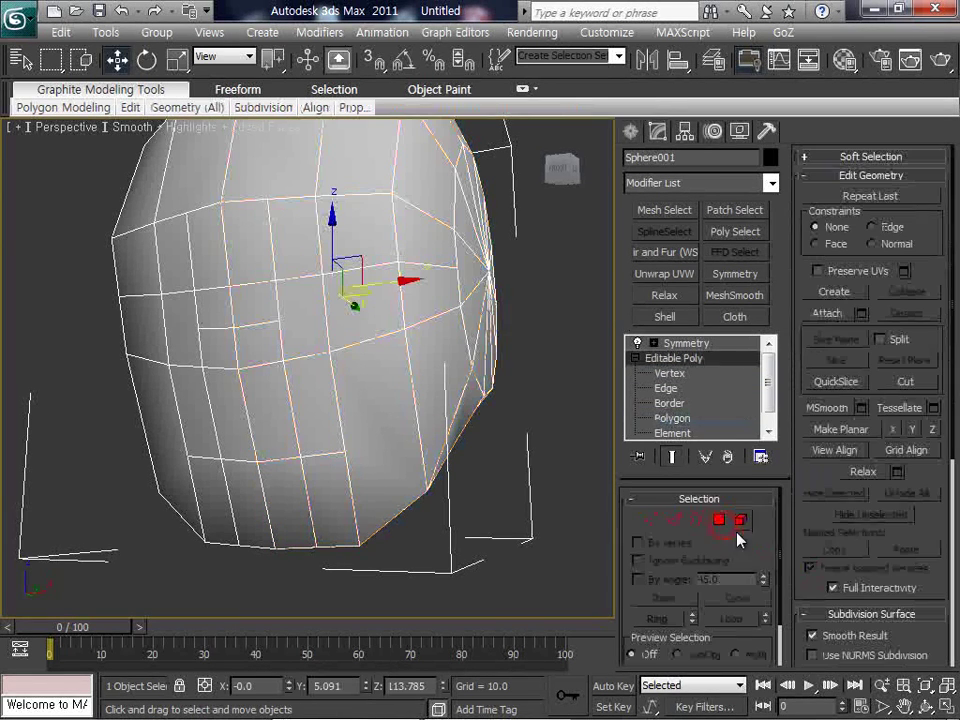
{"action": "left_click", "coordinate": [904, 384]}
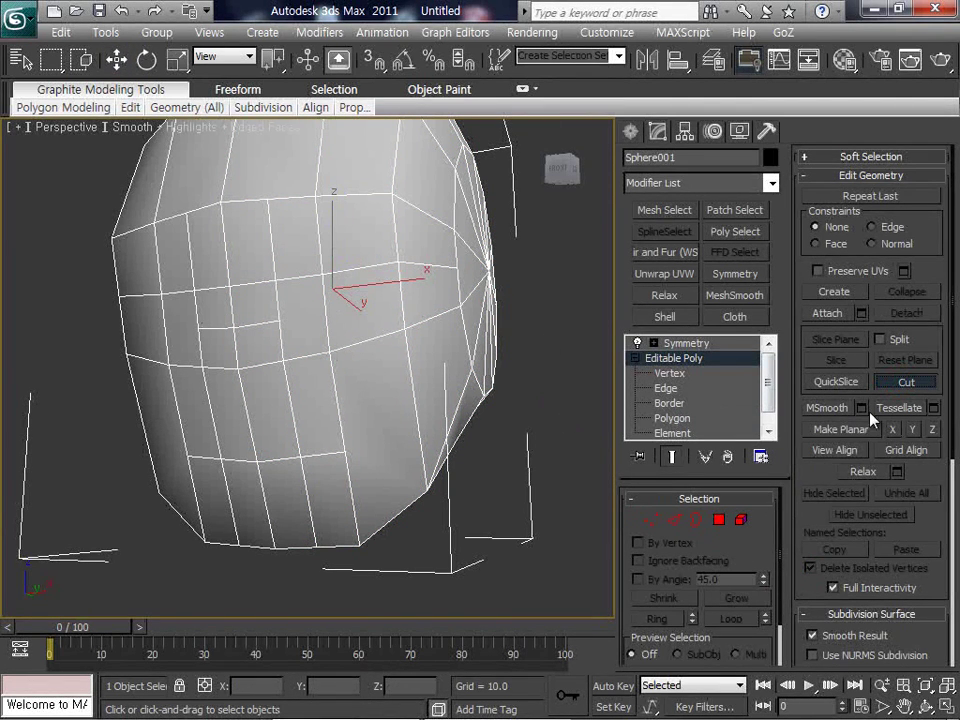
Step: Cut an outward-bowed edge beside the nose, from the eye-level vertex across the next horizontal line to the vertex at the lower line
{"action": "middle_click_drag", "start_coordinate": [392, 388], "coordinate": [325, 460]}
{"action": "scroll", "coordinate": [325, 460], "scroll_direction": "up", "scroll_amount": 5}
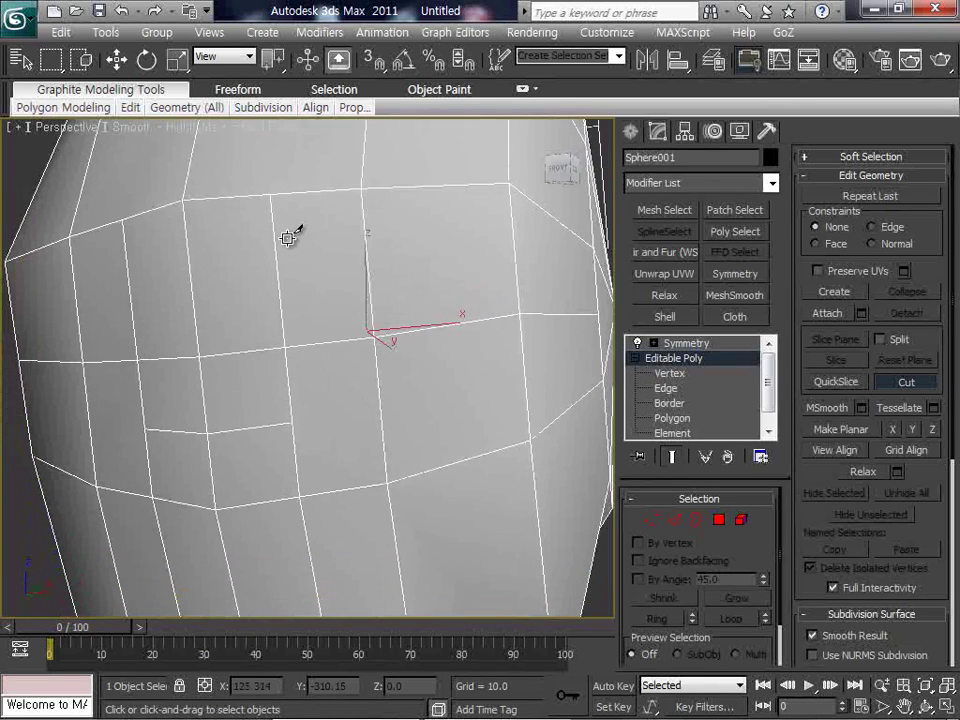
{"action": "left_click", "coordinate": [271, 193]}
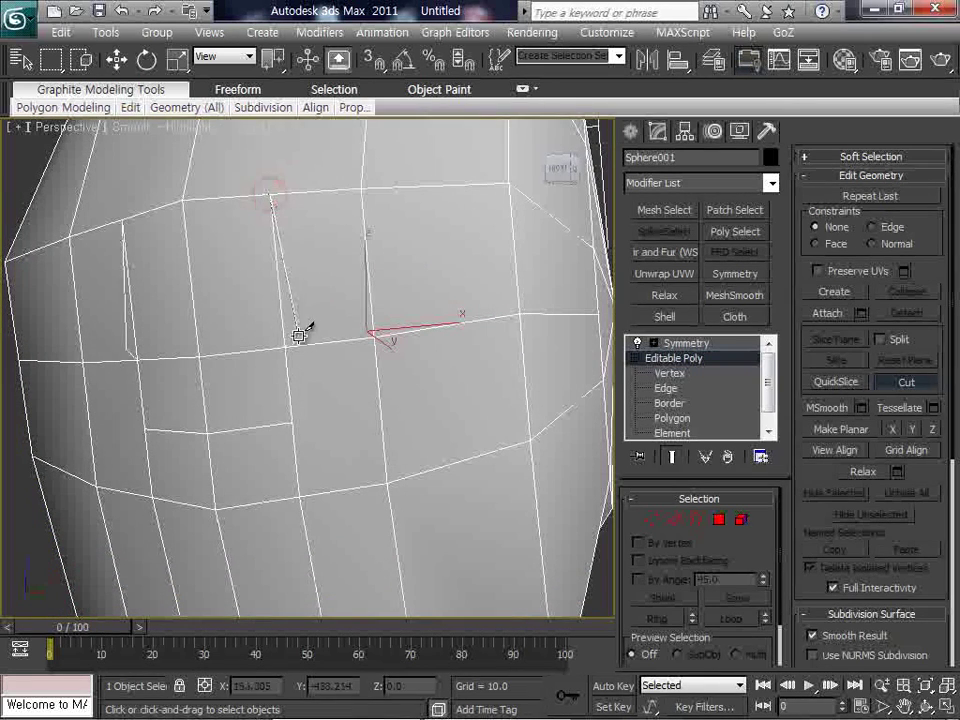
{"action": "left_click", "coordinate": [305, 344]}
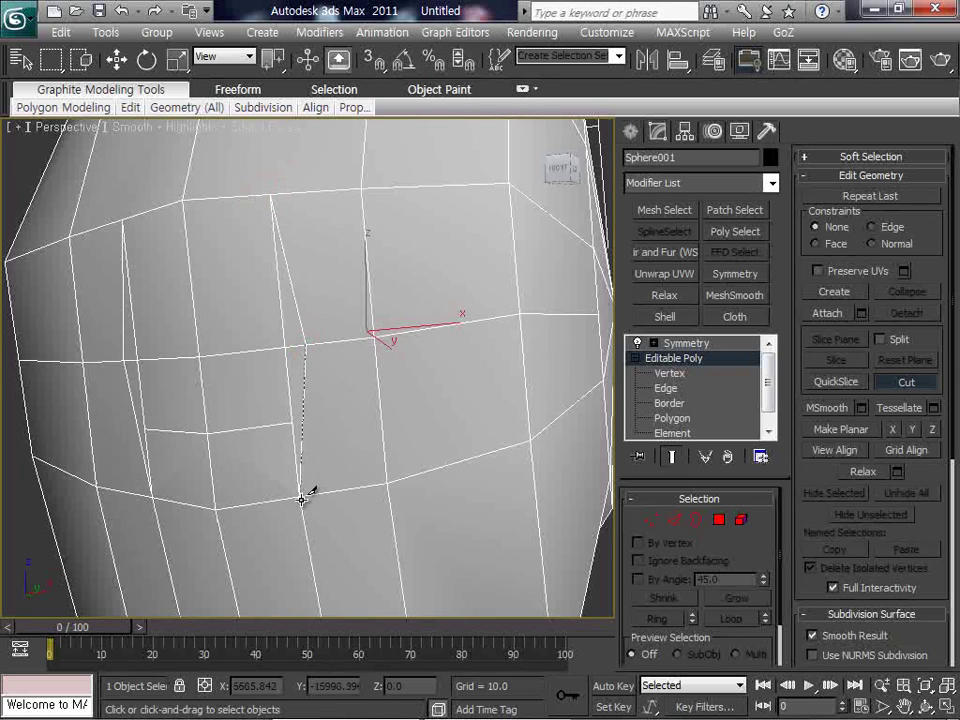
{"action": "right_click", "coordinate": [300, 497]}
Step: Cut the upper lip outline from the centre line across the neighbouring vertical edge to the outer end of the mouth line
{"action": "middle_click_drag", "start_coordinate": [326, 489], "coordinate": [321, 403]}
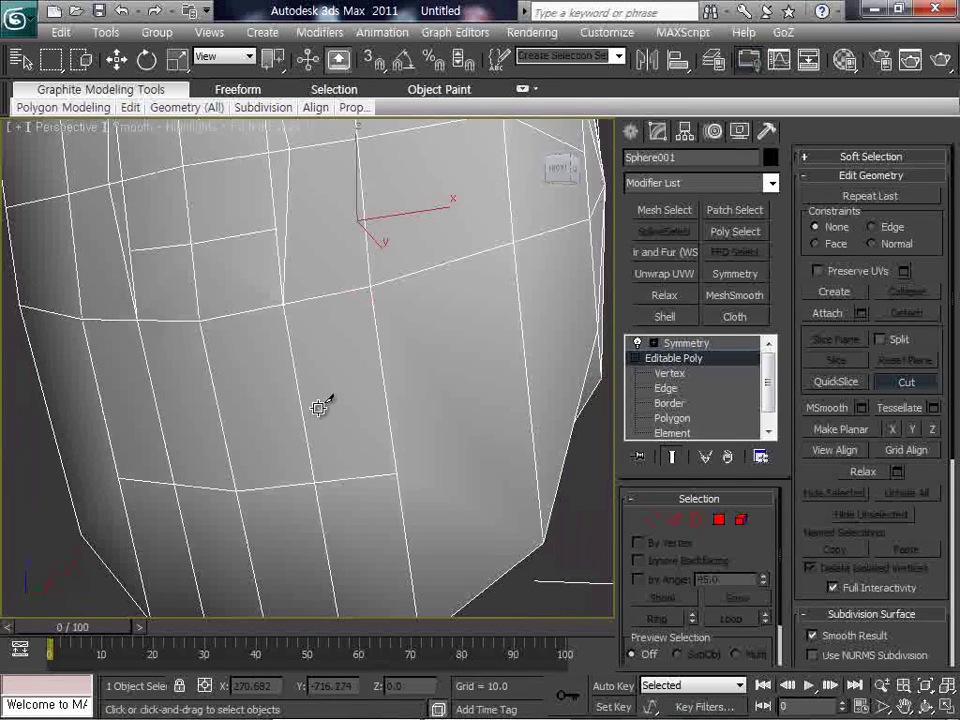
{"action": "left_click", "coordinate": [228, 445]}
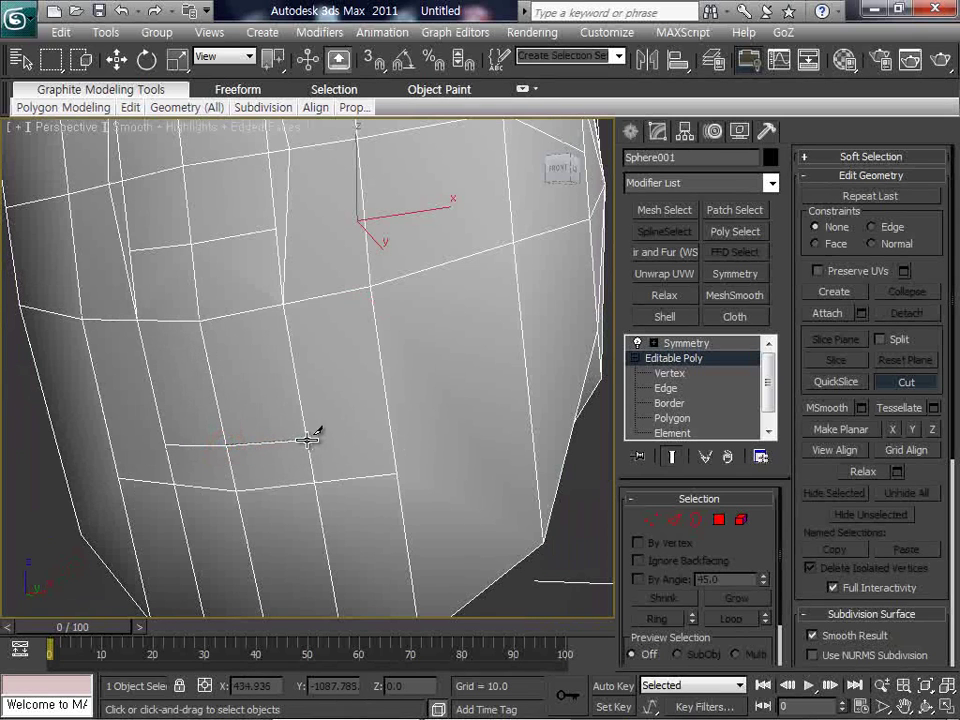
{"action": "left_click", "coordinate": [306, 439]}
{"action": "left_click", "coordinate": [395, 472]}
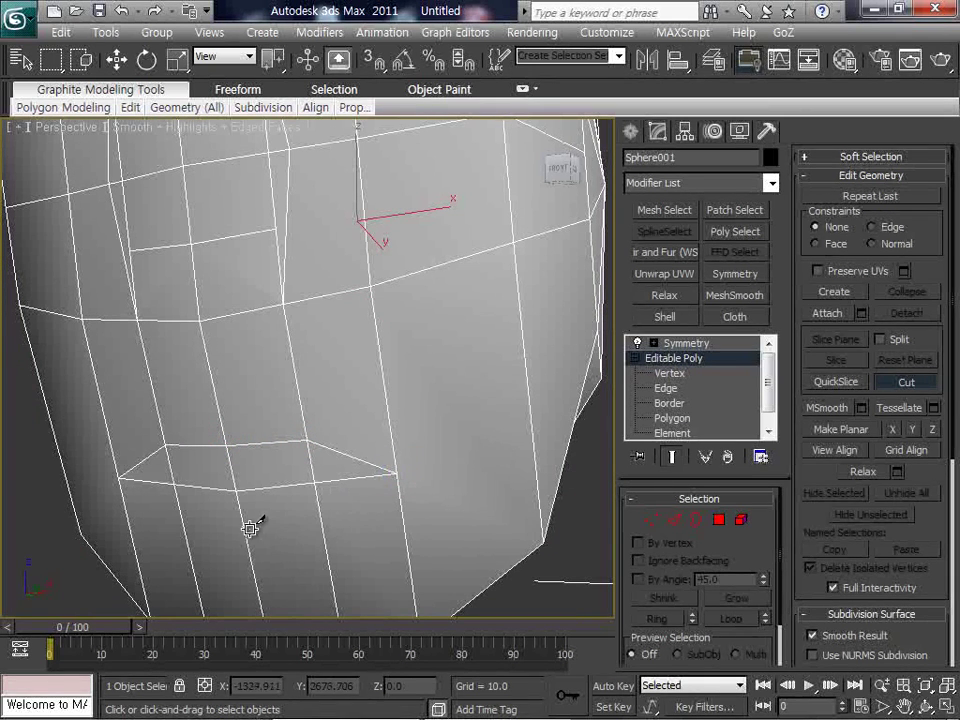
Step: Cut the lower lip outline from the centre line below the mouth across the neighbouring vertical edge to the mouth corner
{"action": "left_click", "coordinate": [246, 528]}
{"action": "left_click", "coordinate": [321, 522]}
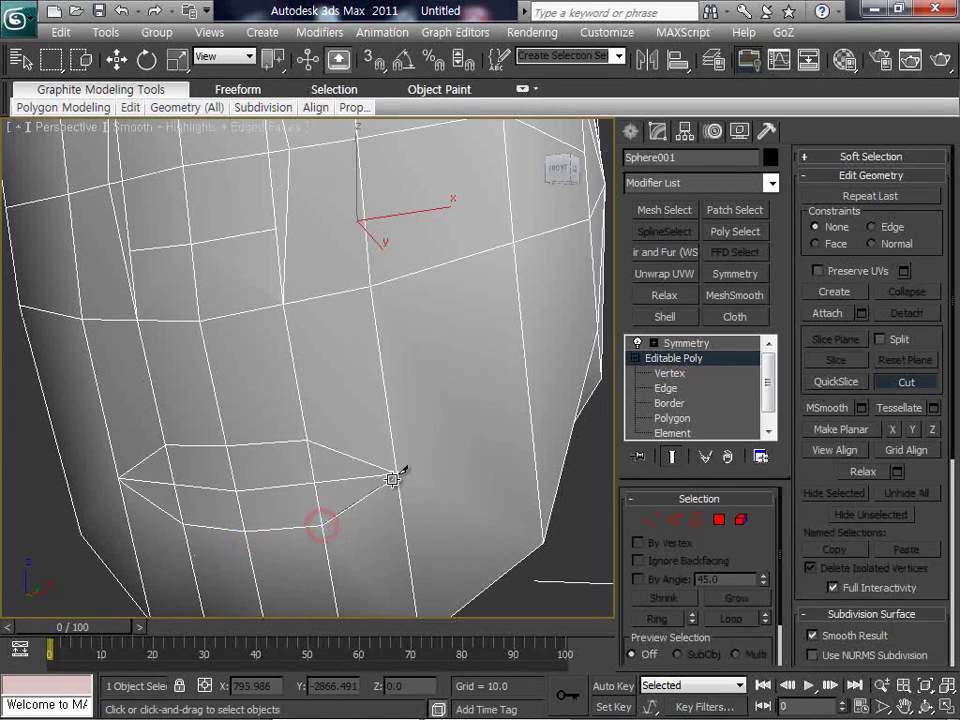
{"action": "left_click", "coordinate": [395, 473]}
{"action": "scroll", "coordinate": [420, 485], "scroll_direction": "down", "scroll_amount": 3}
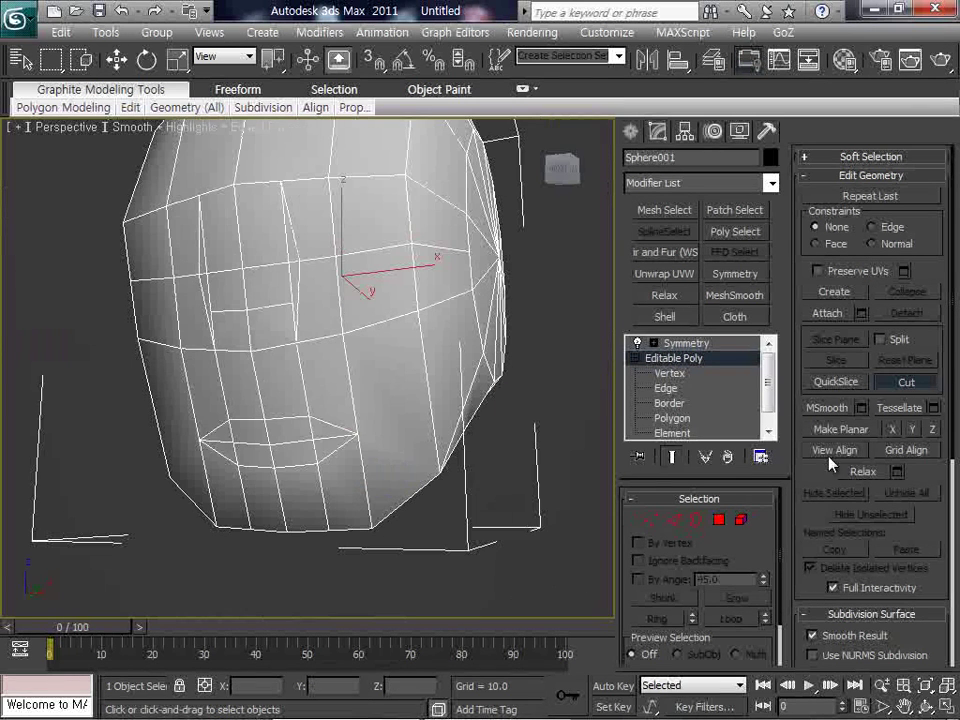
Step: Leave Cut, enter vertex editing, try welding all of the head's vertices, and undo the weld
{"action": "key", "text": "w"}
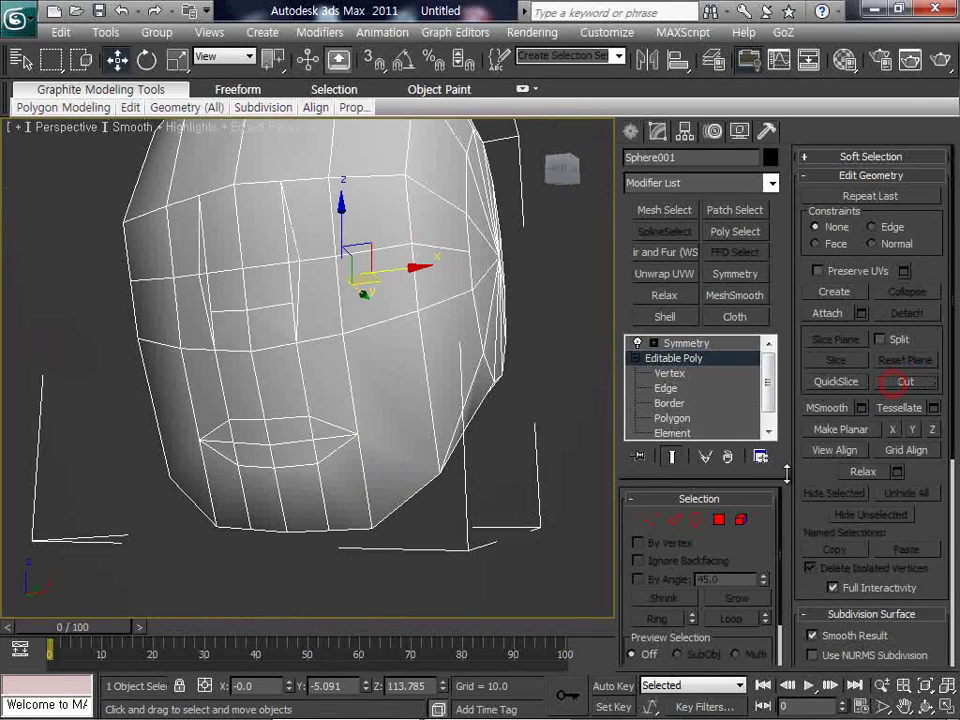
{"action": "left_click", "coordinate": [652, 519]}
{"action": "key", "text": "z"}
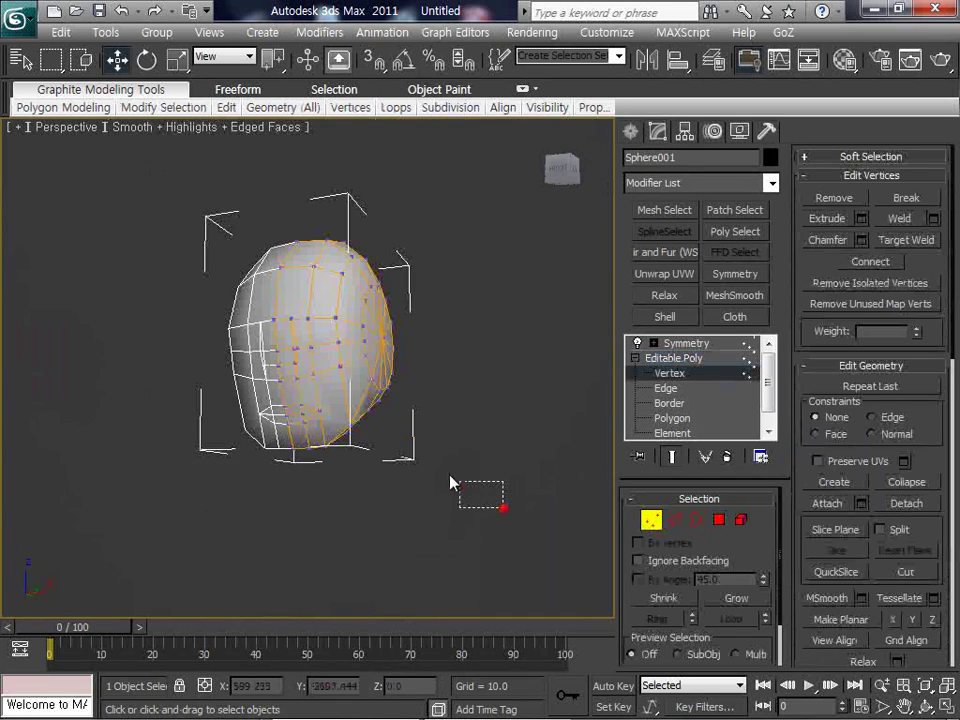
{"action": "scroll", "coordinate": [452, 484], "scroll_direction": "up", "scroll_amount": 5}
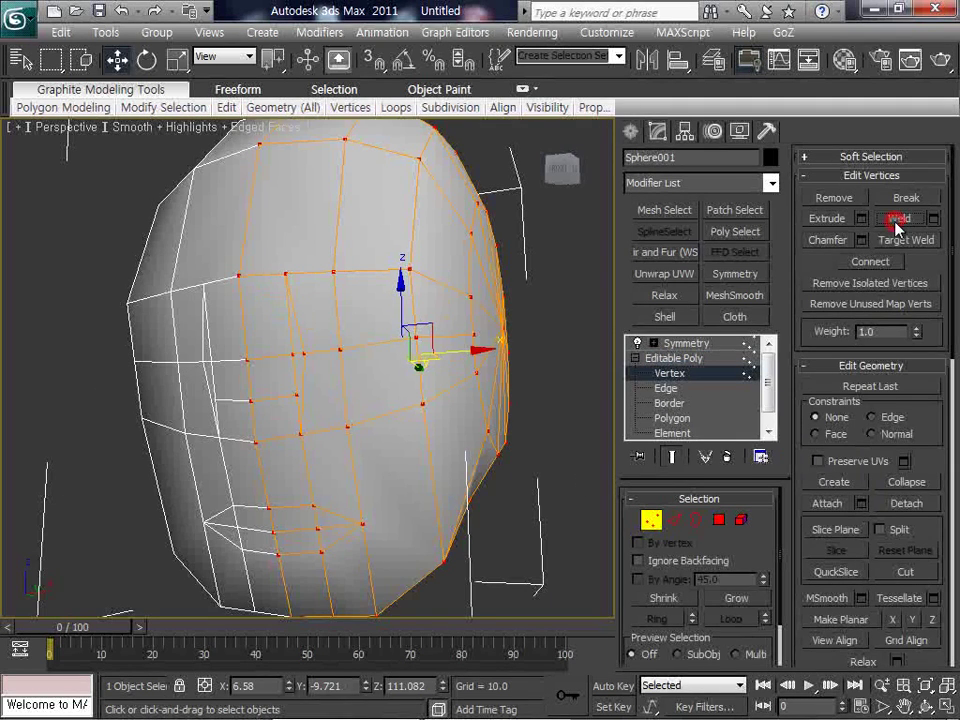
{"action": "middle_click_drag", "start_coordinate": [381, 401], "coordinate": [375, 366], "text": "alt"}
{"action": "scroll", "coordinate": [364, 381], "scroll_direction": "up", "scroll_amount": 3}
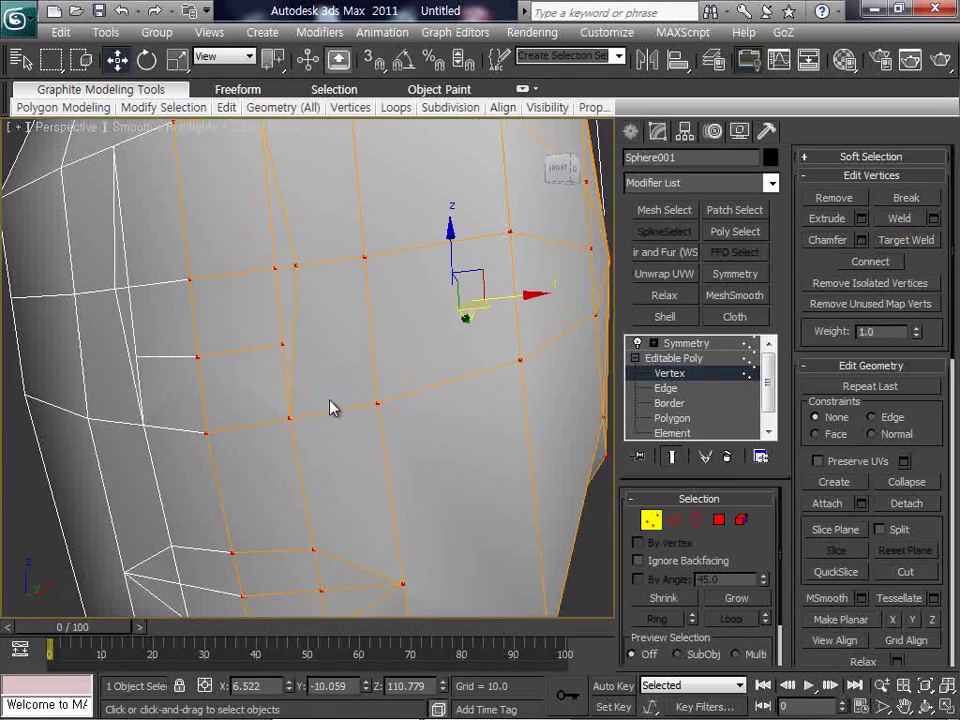
{"action": "middle_click_drag", "start_coordinate": [333, 408], "coordinate": [363, 384]}
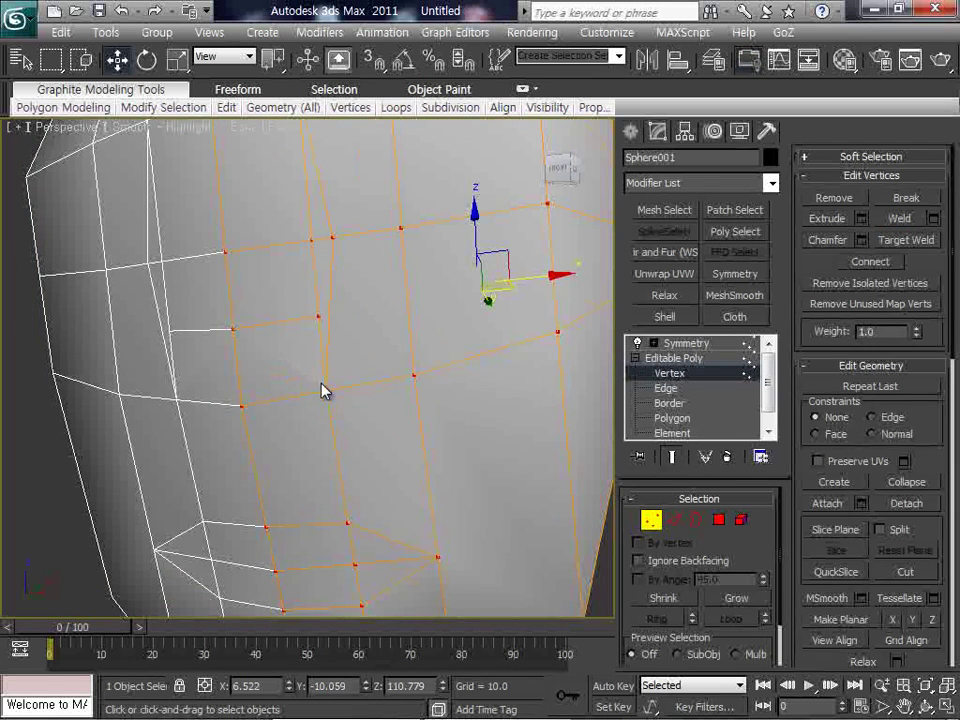
{"action": "left_click", "coordinate": [899, 218]}
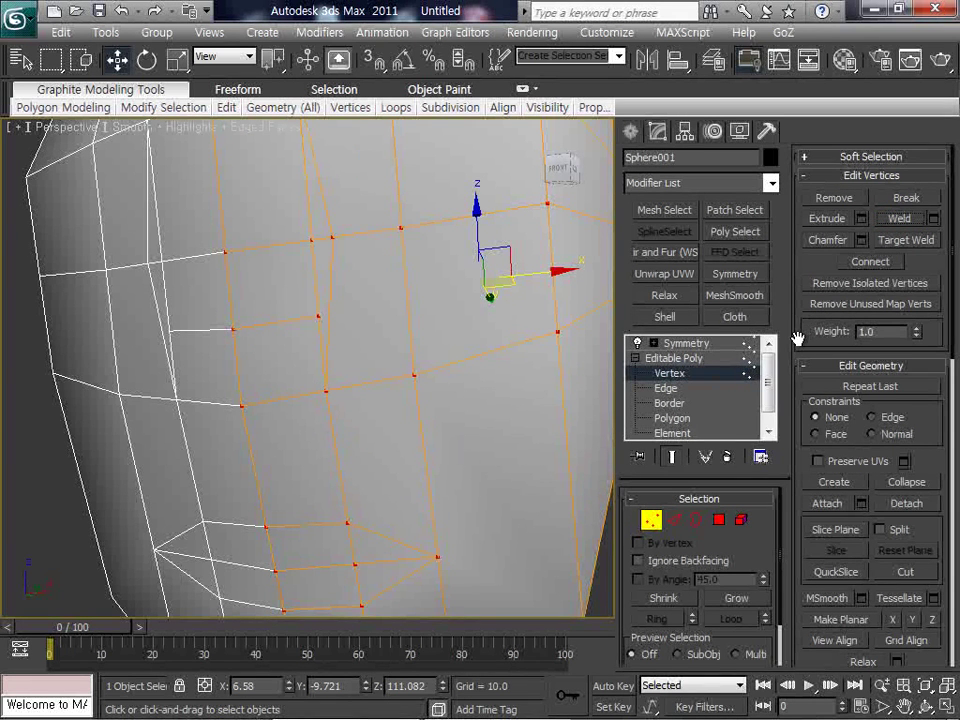
{"action": "key", "text": "ctrl+z"}
{"action": "left_click", "coordinate": [43, 497]}
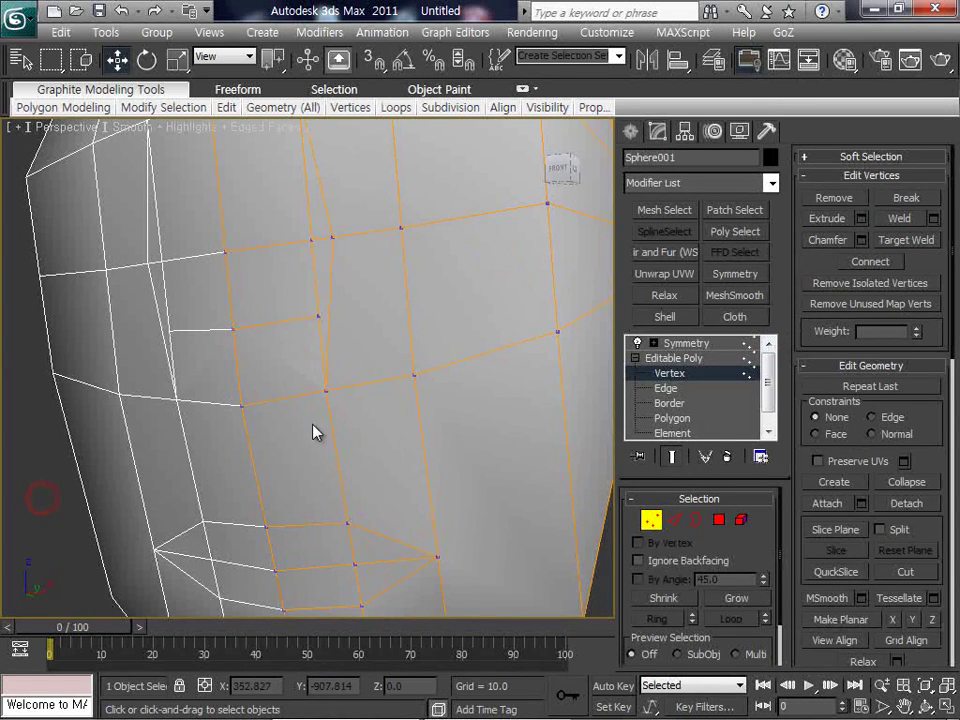
Step: Try moving the vertex at the lower outer corner of the nose, where the new cut meets the horizontal line
{"action": "scroll", "coordinate": [327, 405], "scroll_direction": "up", "scroll_amount": 4}
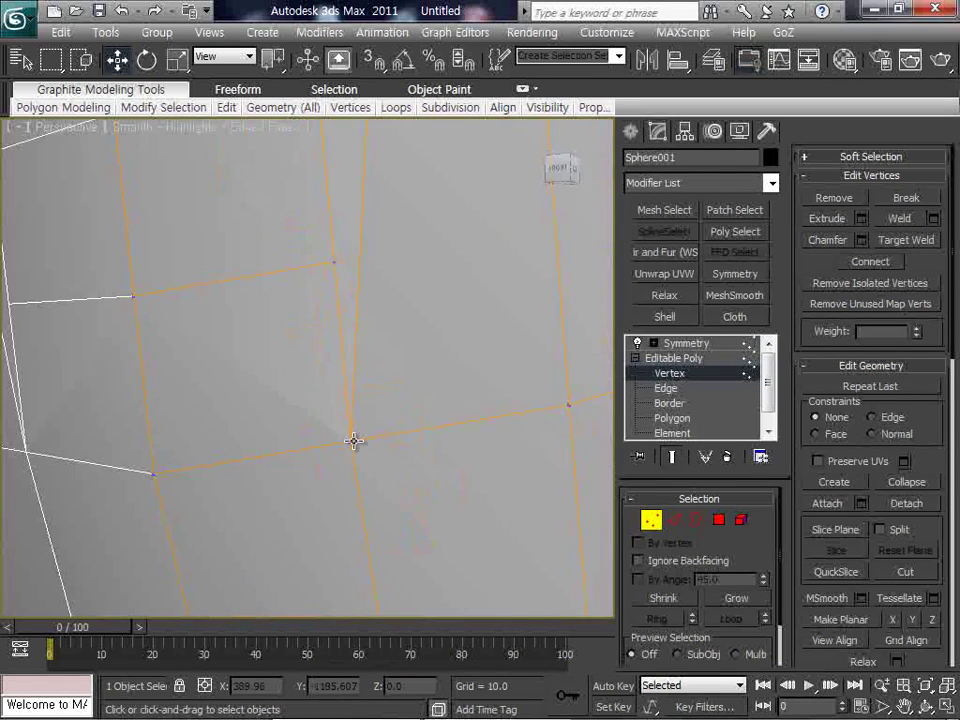
{"action": "left_click", "coordinate": [354, 440]}
{"action": "left_click_drag", "start_coordinate": [407, 441], "coordinate": [386, 450]}
{"action": "scroll", "coordinate": [396, 461], "scroll_direction": "down", "scroll_amount": 5}
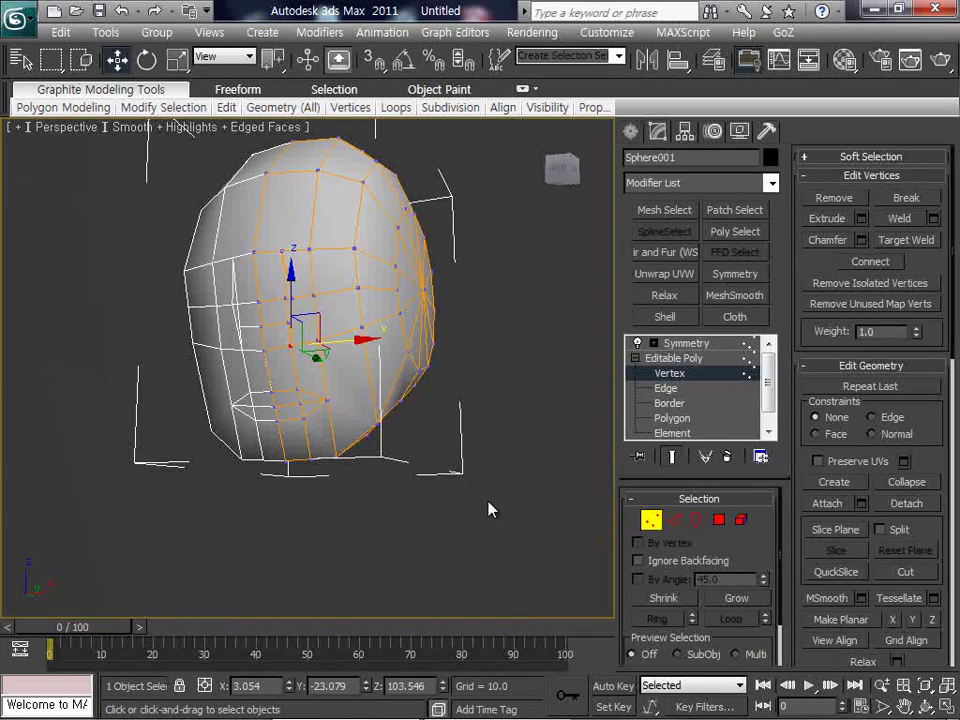
Step: Weld all of the head's vertices, leaving nothing selected
{"action": "mouse_move", "coordinate": [471, 500]}
{"action": "left_mouse_down"}
{"action": "mouse_move", "coordinate": [293, 350]}
{"action": "mouse_move", "coordinate": [175, 130]}
{"action": "left_mouse_up"}
{"action": "middle_click_drag", "start_coordinate": [296, 290], "coordinate": [299, 319]}
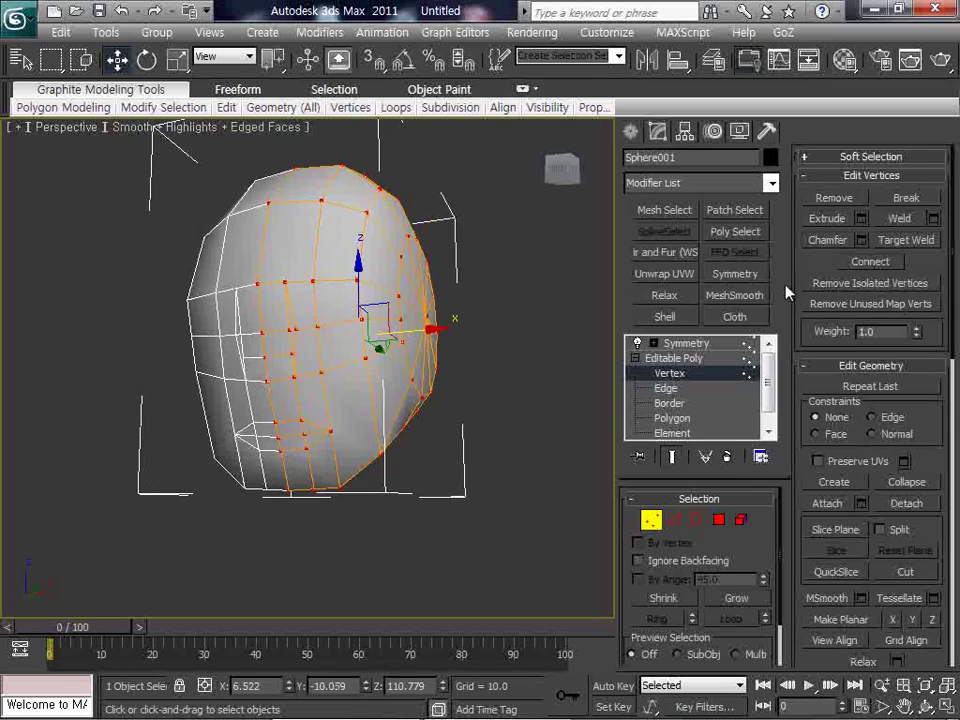
{"action": "left_click", "coordinate": [884, 218]}
{"action": "left_click", "coordinate": [436, 465]}
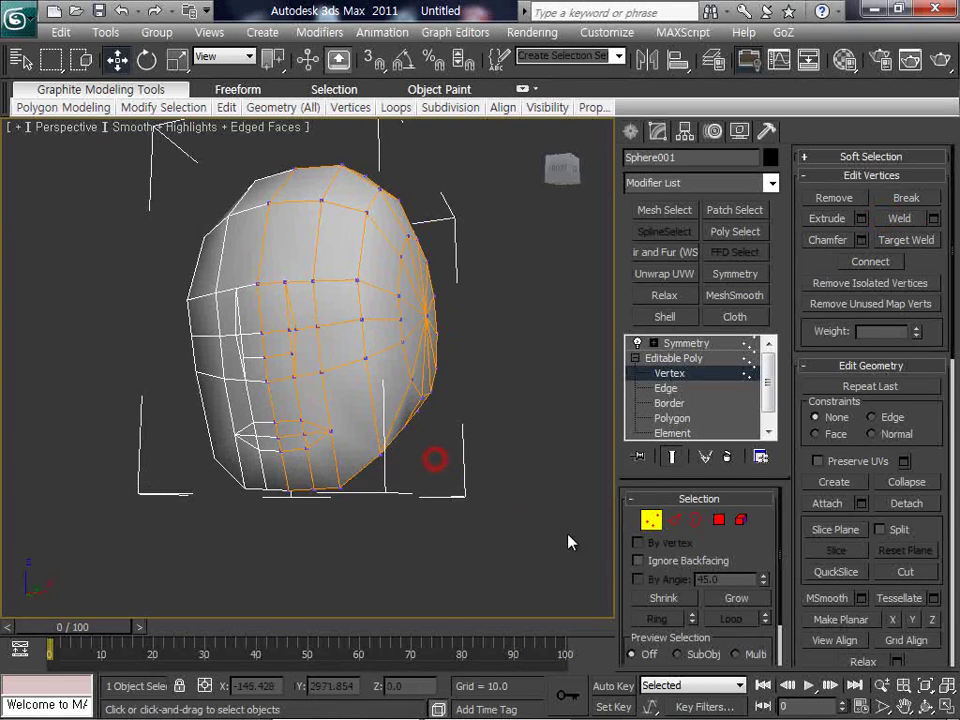
Step: Enter edge editing and pull the short cross edge at the middle of the nose forward and down to shape the nose tip
{"action": "left_click", "coordinate": [918, 706]}
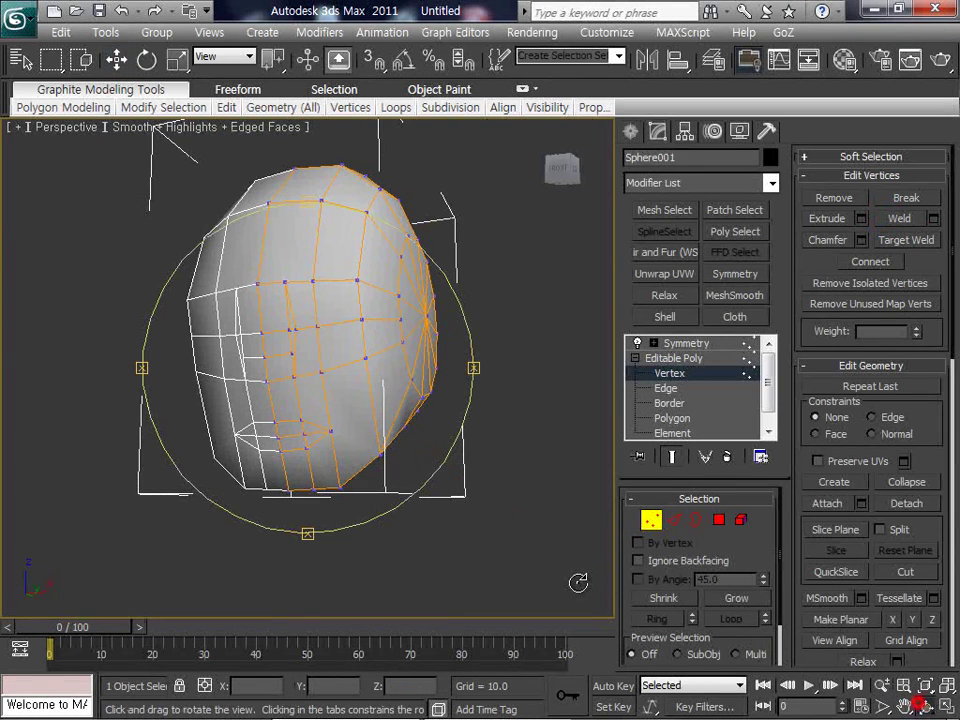
{"action": "left_click_drag", "start_coordinate": [260, 403], "coordinate": [285, 407]}
{"action": "scroll", "coordinate": [312, 400], "scroll_direction": "up", "scroll_amount": 3}
{"action": "right_click", "coordinate": [285, 407]}
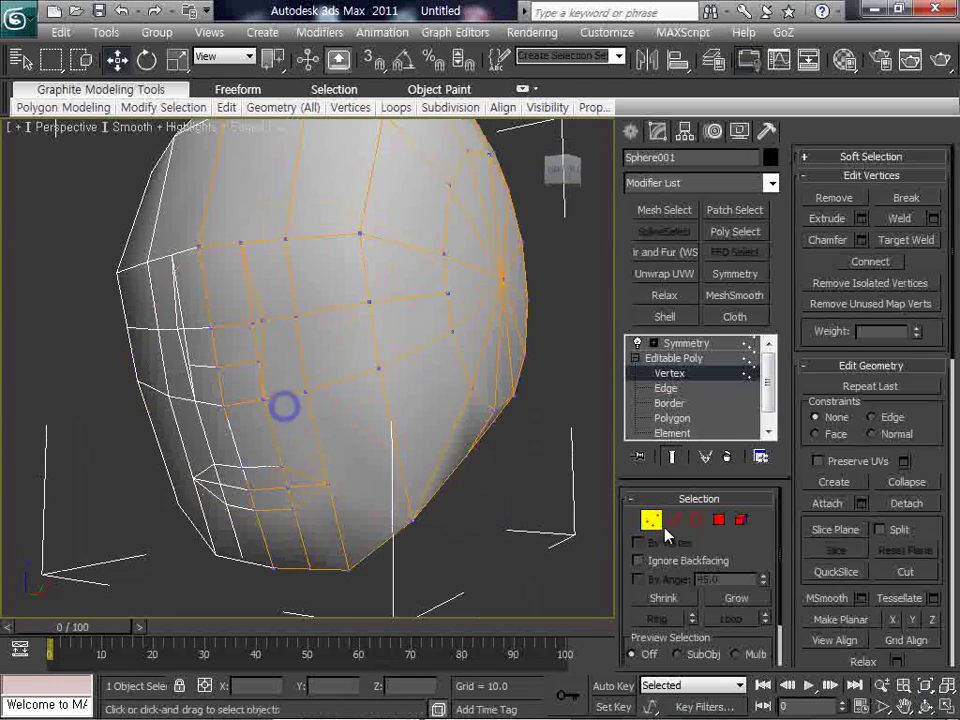
{"action": "left_click", "coordinate": [673, 521]}
{"action": "left_click", "coordinate": [232, 362]}
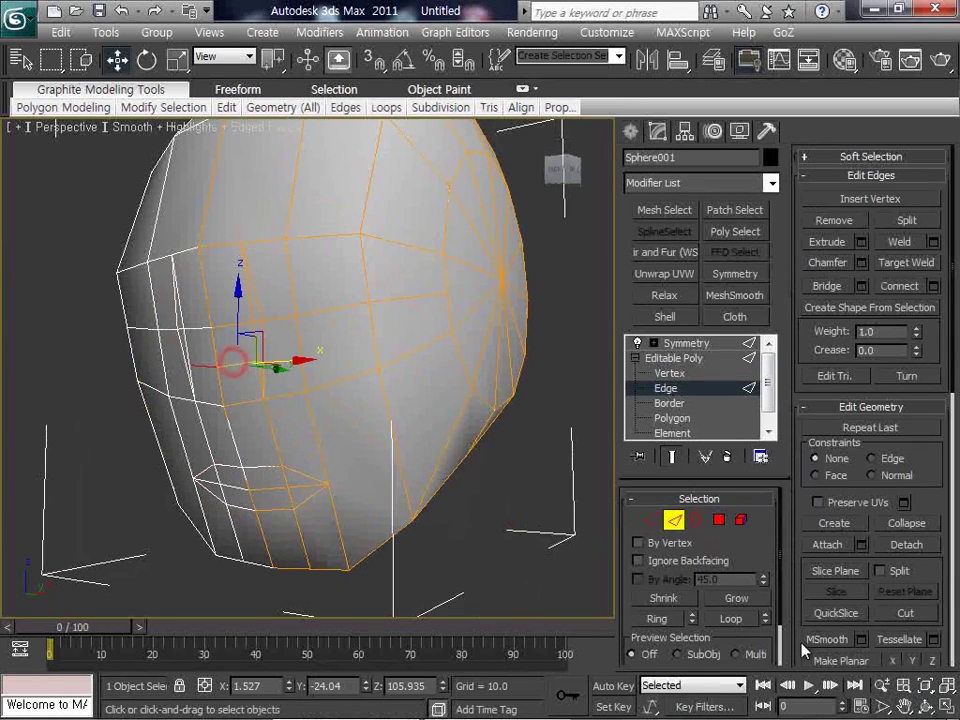
{"action": "left_click", "coordinate": [925, 706]}
{"action": "left_click_drag", "start_coordinate": [309, 385], "coordinate": [281, 410]}
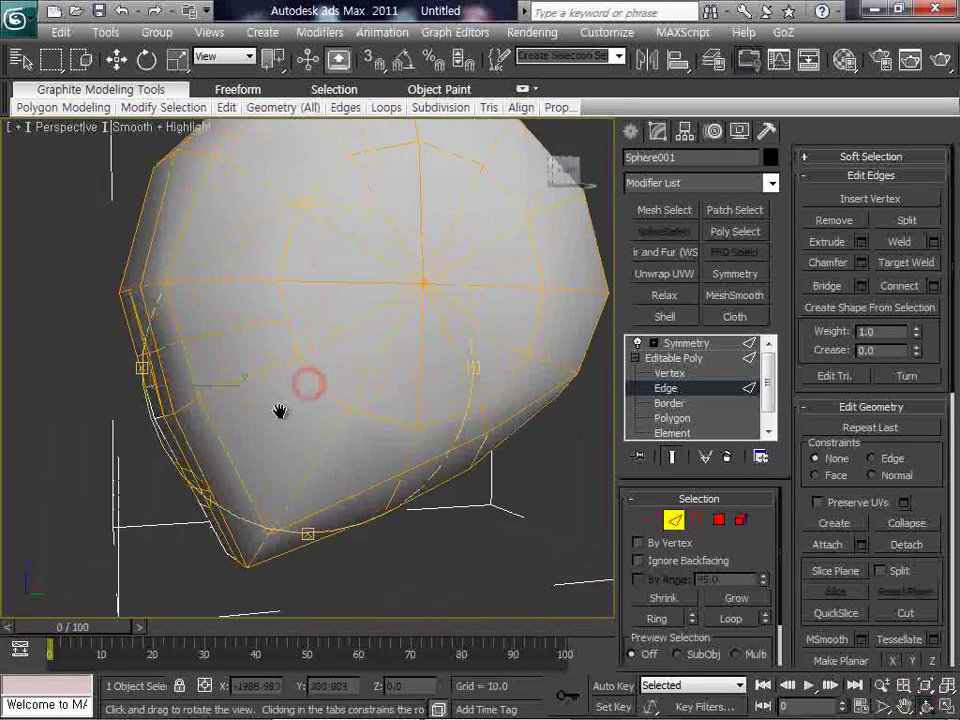
{"action": "middle_click_drag", "start_coordinate": [222, 396], "coordinate": [323, 414]}
{"action": "scroll", "coordinate": [323, 415], "scroll_direction": "up", "scroll_amount": 3}
{"action": "right_click", "coordinate": [321, 417]}
{"action": "left_click_drag", "start_coordinate": [280, 424], "coordinate": [202, 431]}
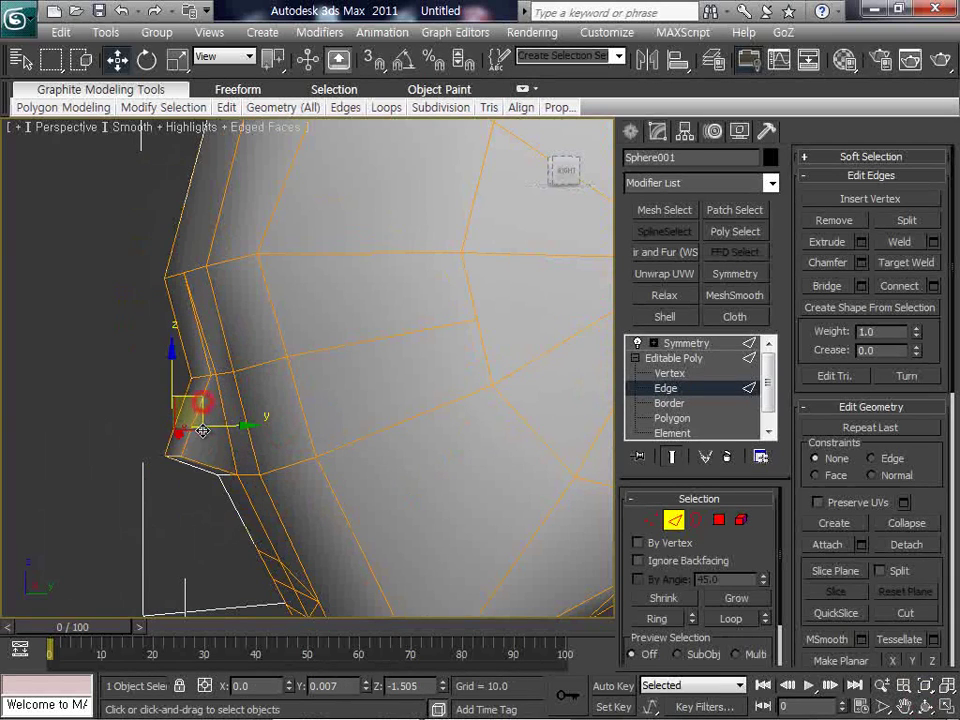
Step: Push the mouth-line edge between the two lip outlines back into the face to form the recess between the lips
{"action": "middle_click_drag", "start_coordinate": [284, 580], "coordinate": [253, 433]}
{"action": "left_click", "coordinate": [253, 433]}
{"action": "left_click", "coordinate": [270, 437]}
{"action": "scroll", "coordinate": [278, 444], "scroll_direction": "up", "scroll_amount": 3}
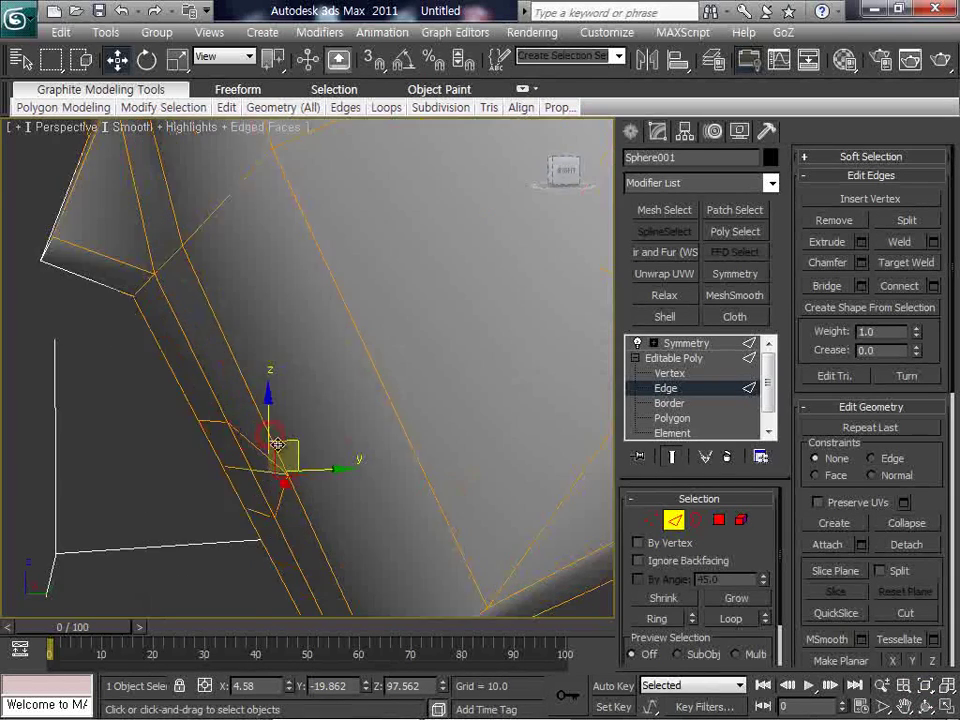
{"action": "scroll", "coordinate": [278, 444], "scroll_direction": "up", "scroll_amount": 3}
{"action": "left_click_drag", "start_coordinate": [160, 574], "coordinate": [191, 560]}
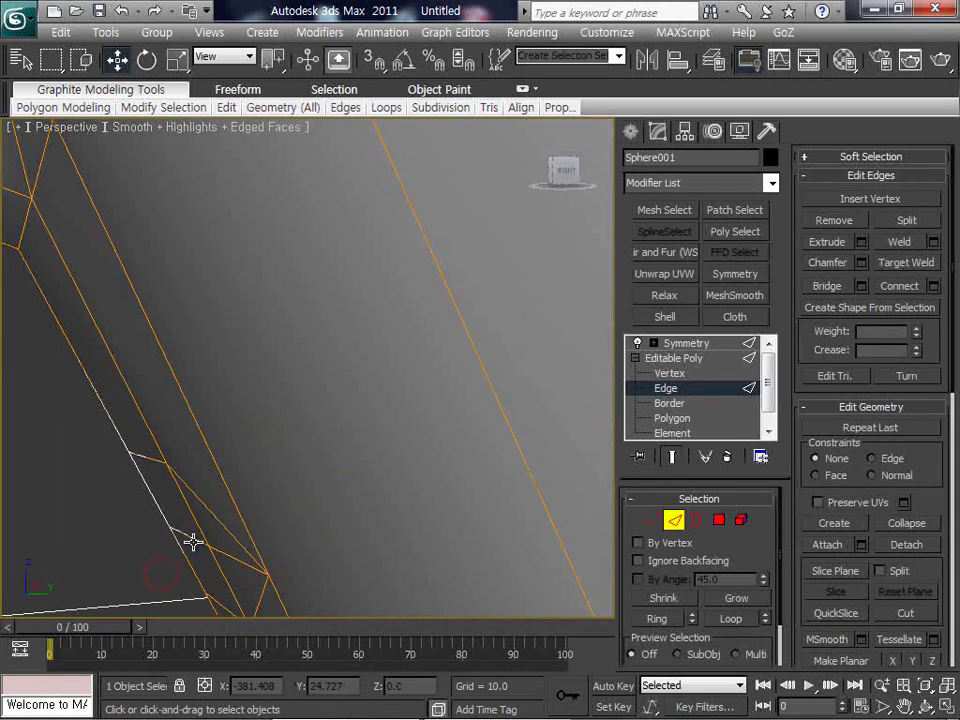
{"action": "left_click", "coordinate": [196, 545]}
{"action": "scroll", "coordinate": [197, 548], "scroll_direction": "down", "scroll_amount": 5}
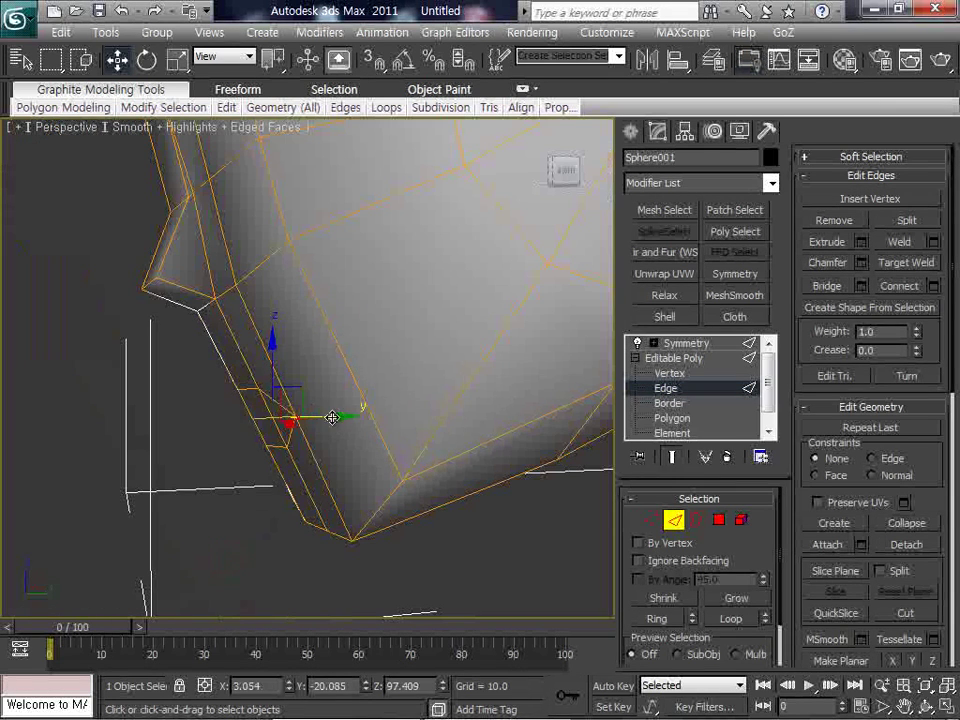
{"action": "left_click_drag", "start_coordinate": [340, 414], "coordinate": [352, 415]}
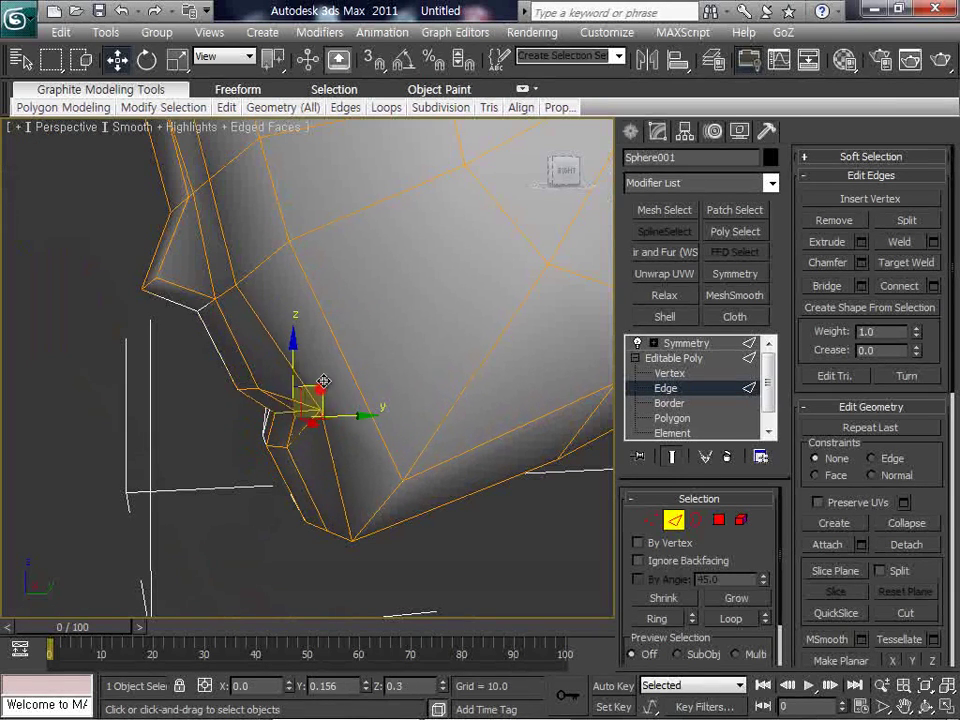
{"action": "middle_click_drag", "start_coordinate": [182, 450], "coordinate": [500, 571], "text": "alt"}
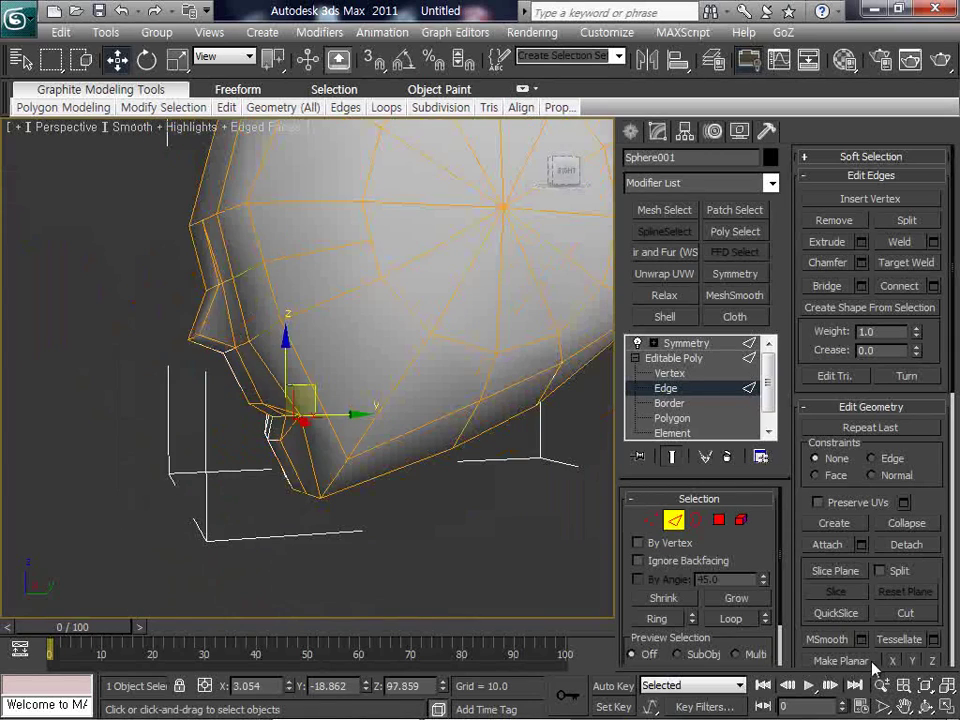
{"action": "scroll", "coordinate": [360, 420], "scroll_direction": "down", "scroll_amount": 4}
{"action": "middle_click_drag", "start_coordinate": [360, 420], "coordinate": [396, 371], "text": "alt"}
{"action": "scroll", "coordinate": [381, 379], "scroll_direction": "up", "scroll_amount": 4}
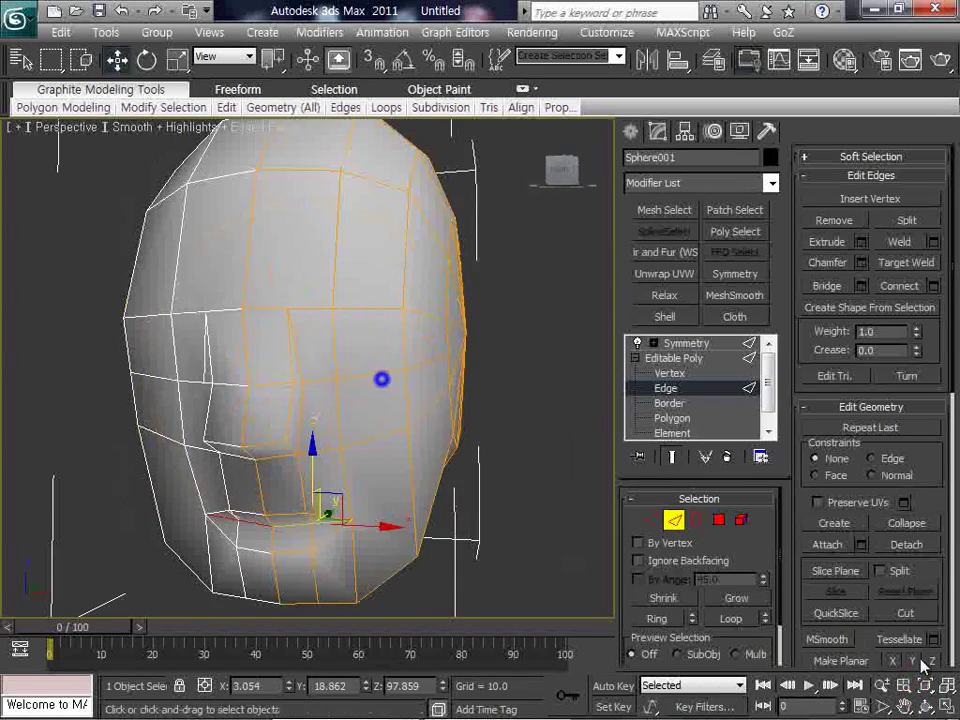
Step: In the left view, raise the row of face vertices at the top of the nose straight up towards the reference's brow
{"action": "left_click", "coordinate": [946, 712]}
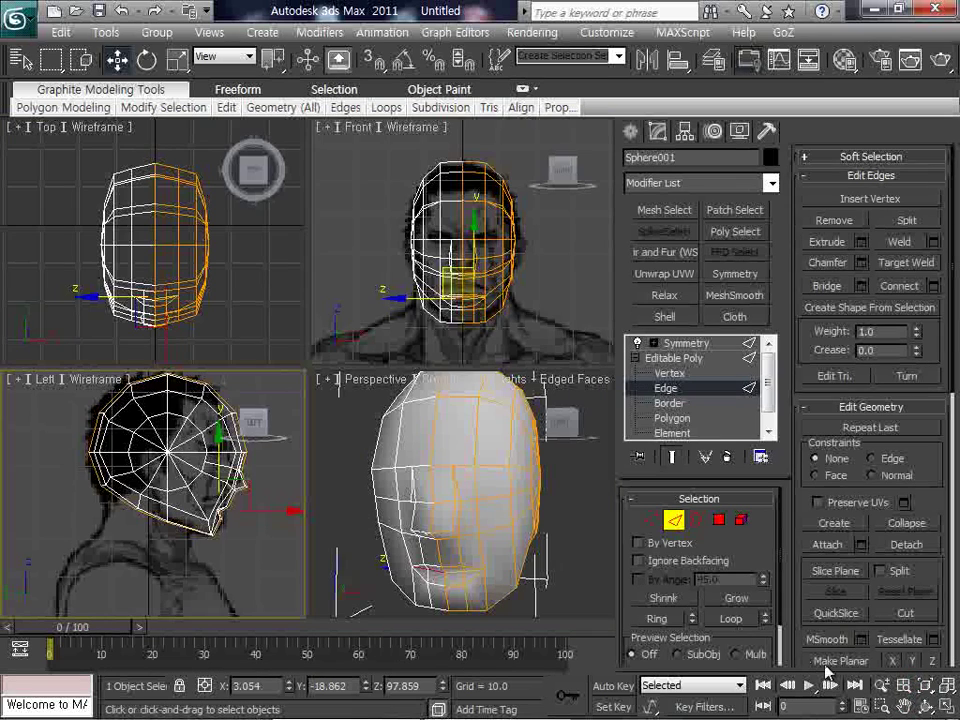
{"action": "key", "text": "alt+w"}
{"action": "scroll", "coordinate": [380, 428], "scroll_direction": "up", "scroll_amount": 3}
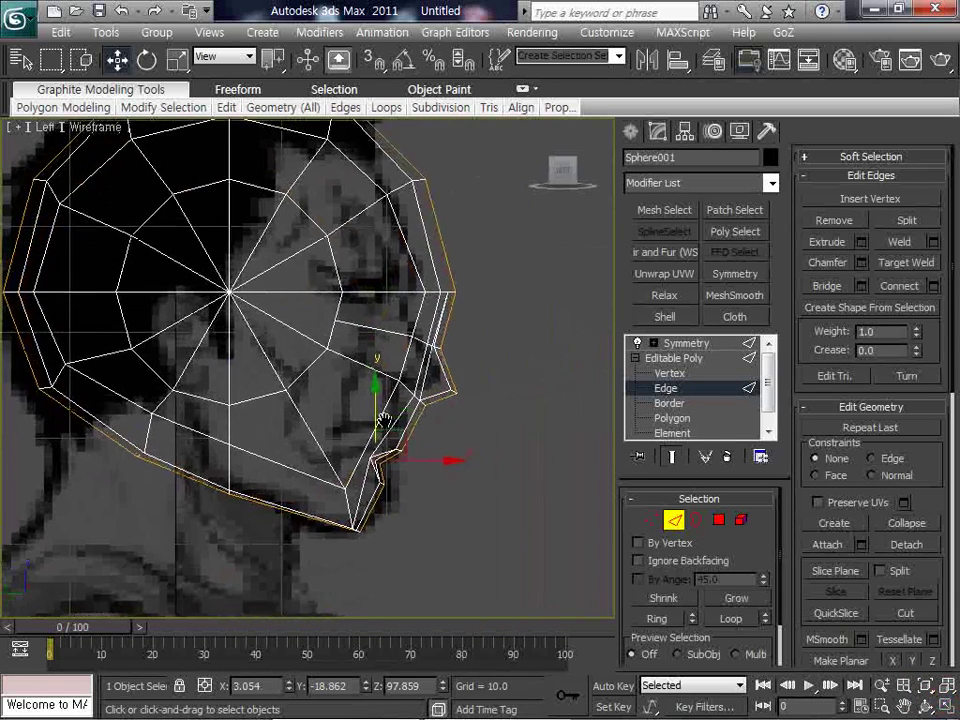
{"action": "key", "text": "1"}
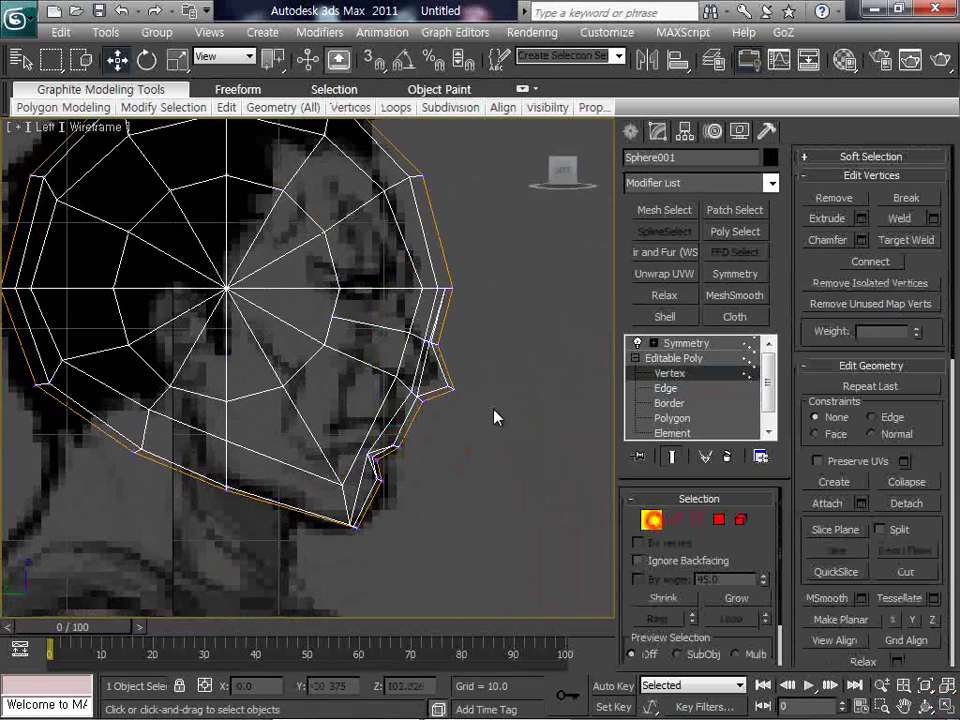
{"action": "scroll", "coordinate": [494, 416], "scroll_direction": "up", "scroll_amount": 2}
{"action": "left_click", "coordinate": [675, 519]}
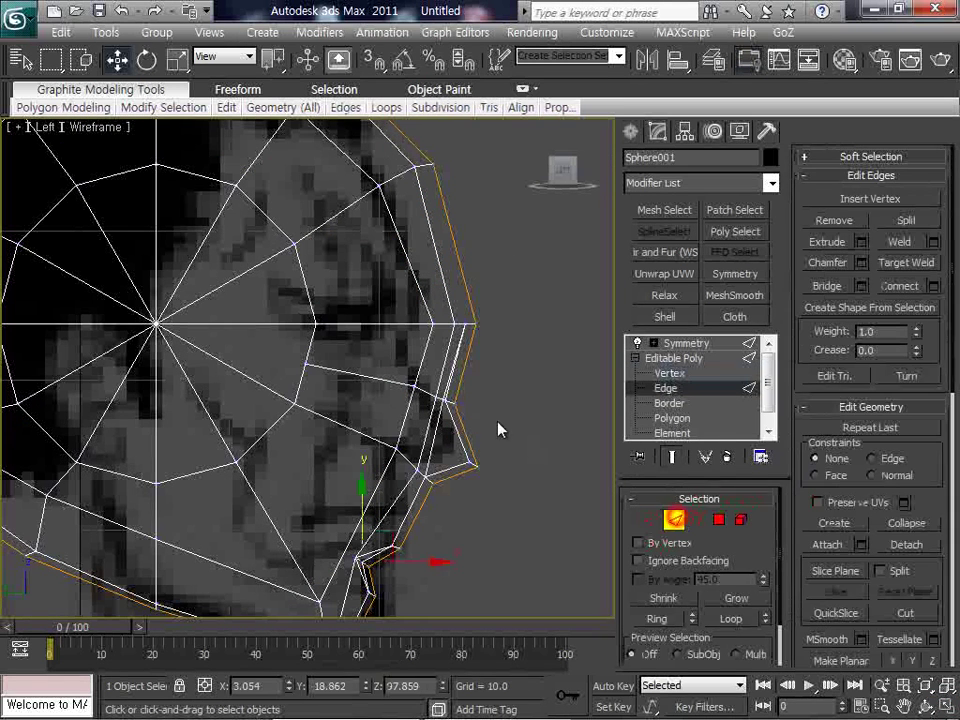
{"action": "left_click", "coordinate": [388, 379]}
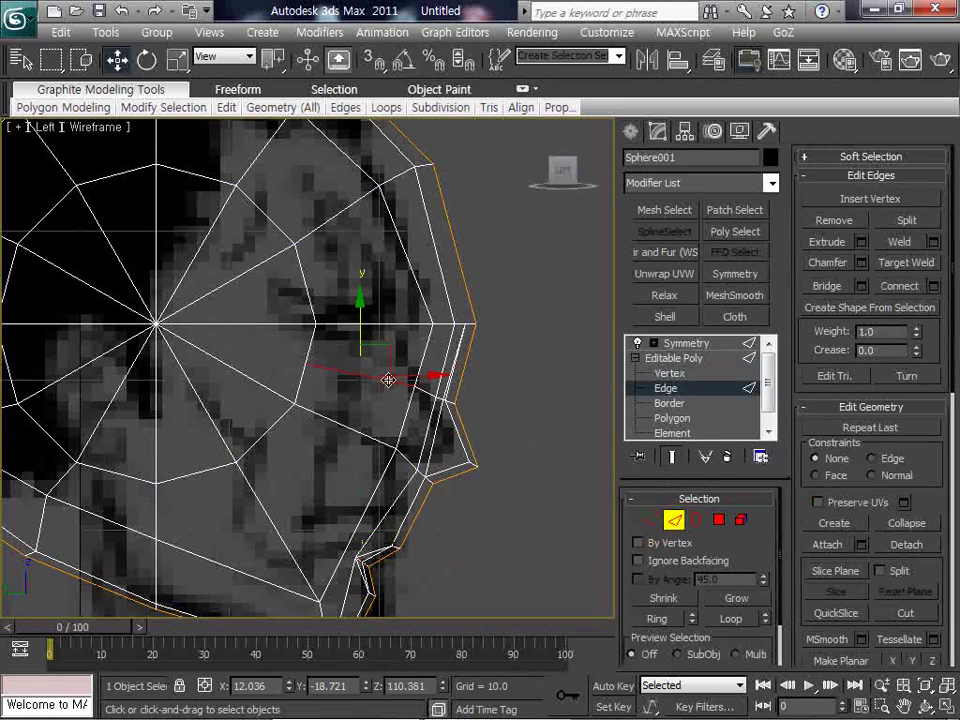
{"action": "left_click", "coordinate": [724, 620]}
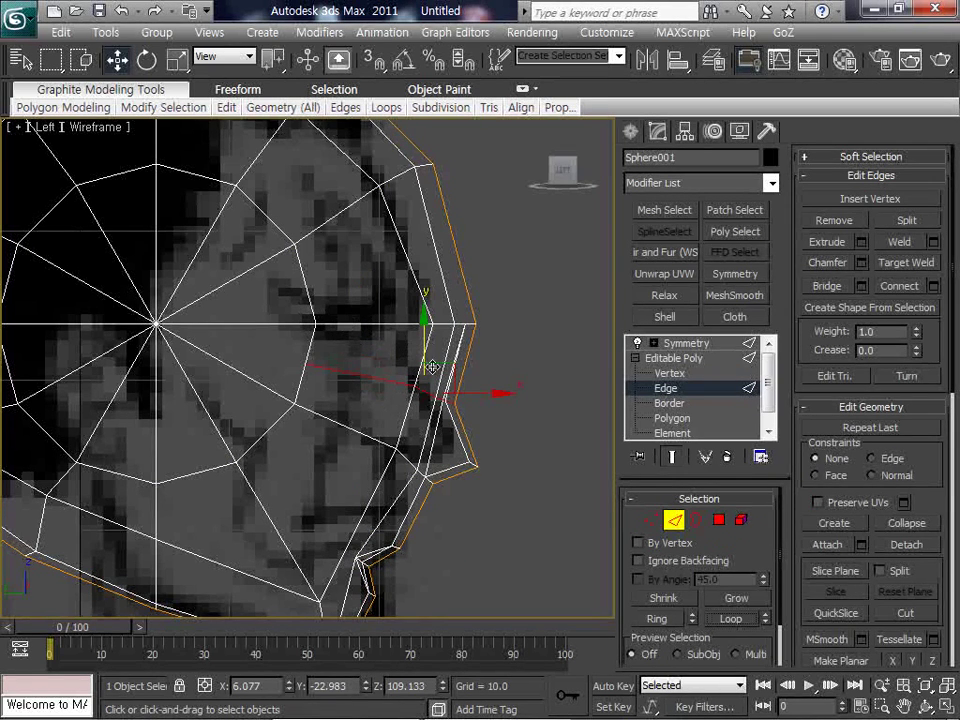
{"action": "left_click", "coordinate": [652, 521]}
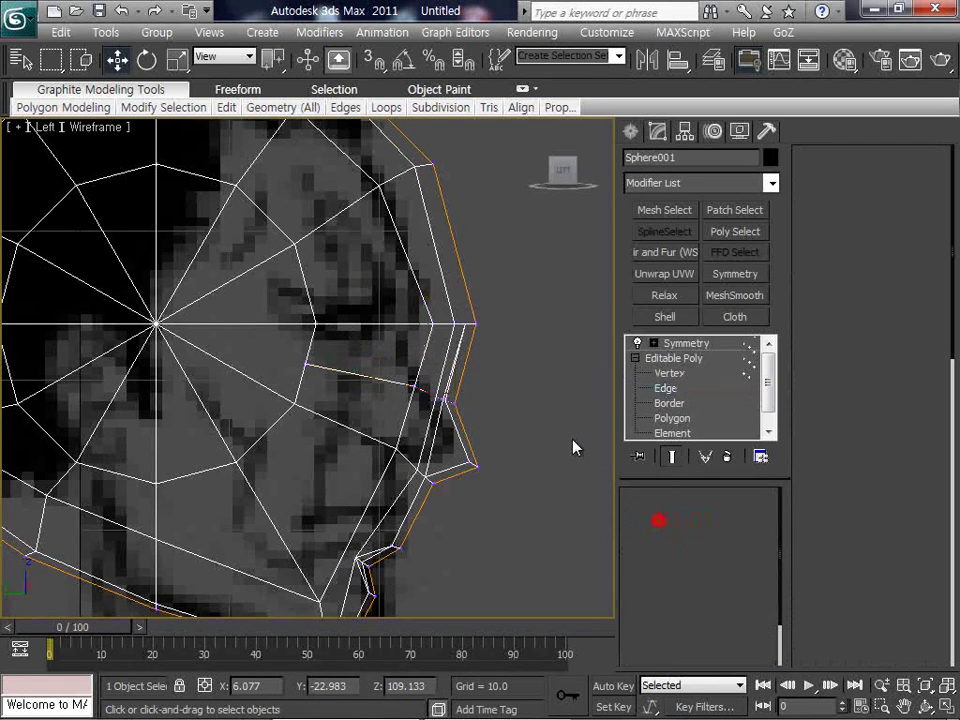
{"action": "middle_click_drag", "start_coordinate": [573, 441], "coordinate": [576, 473]}
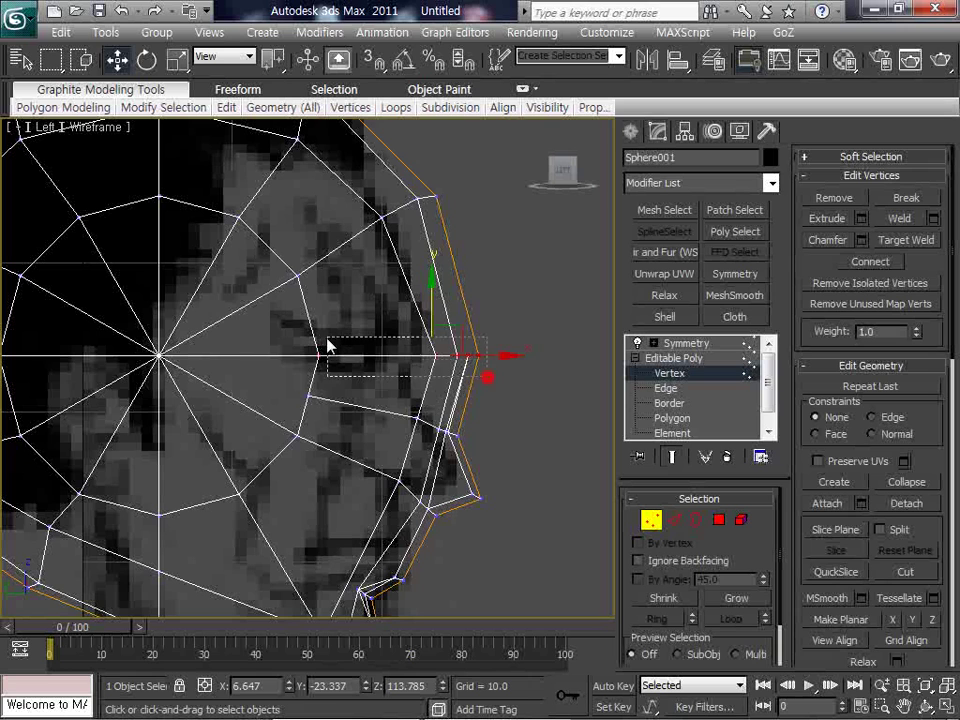
{"action": "left_click_drag", "start_coordinate": [439, 332], "coordinate": [436, 261]}
Step: Move the vertex row across the nose bridge and cheek up and back to eye level and rotate it about 16 degrees
{"action": "left_click", "coordinate": [309, 396]}
{"action": "left_click_drag", "start_coordinate": [406, 442], "coordinate": [430, 325], "text": "ctrl"}
{"action": "key", "text": "e"}
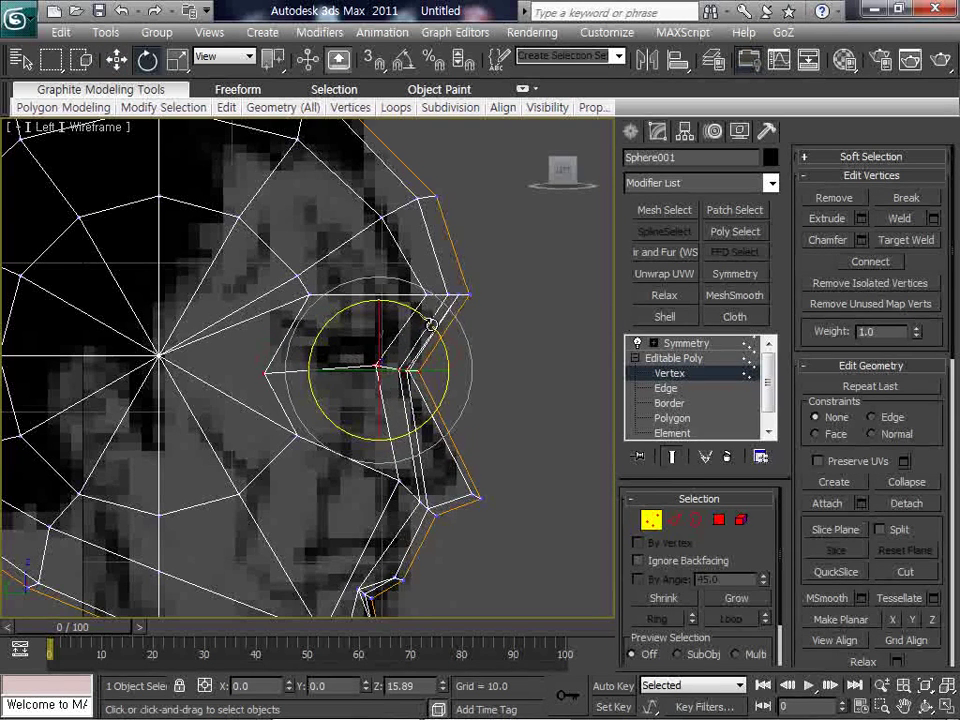
{"action": "key", "text": "w"}
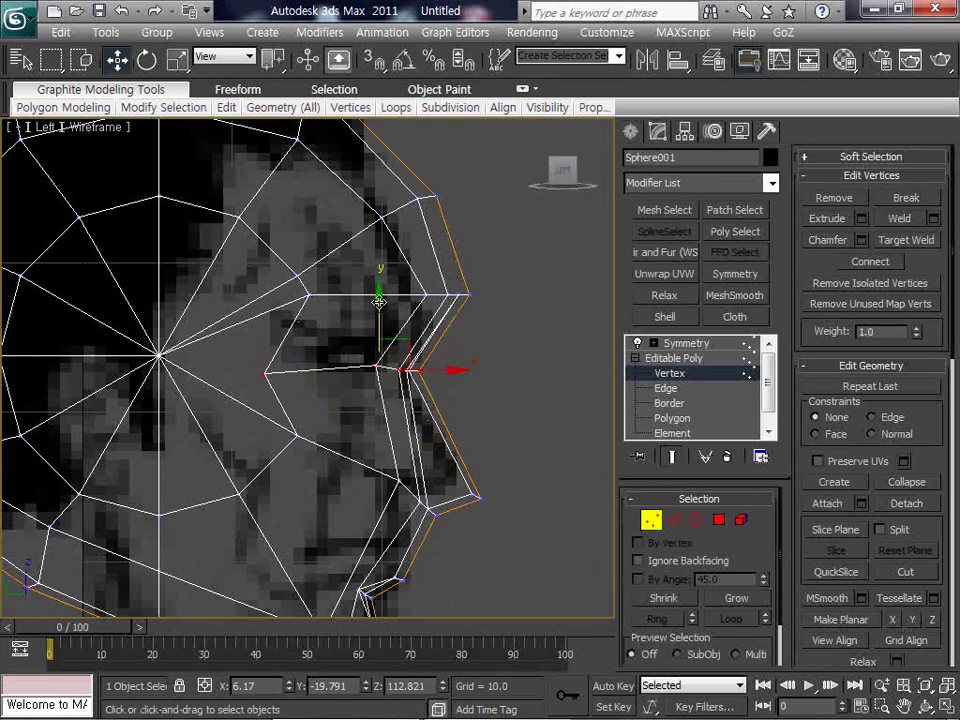
Step: Scale the selected eye-level vertex row vertically in the left view until it forms a flat horizontal line
{"action": "key", "text": "r"}
{"action": "key", "text": "t"}
{"action": "scroll", "coordinate": [382, 310], "scroll_direction": "down", "scroll_amount": 4}
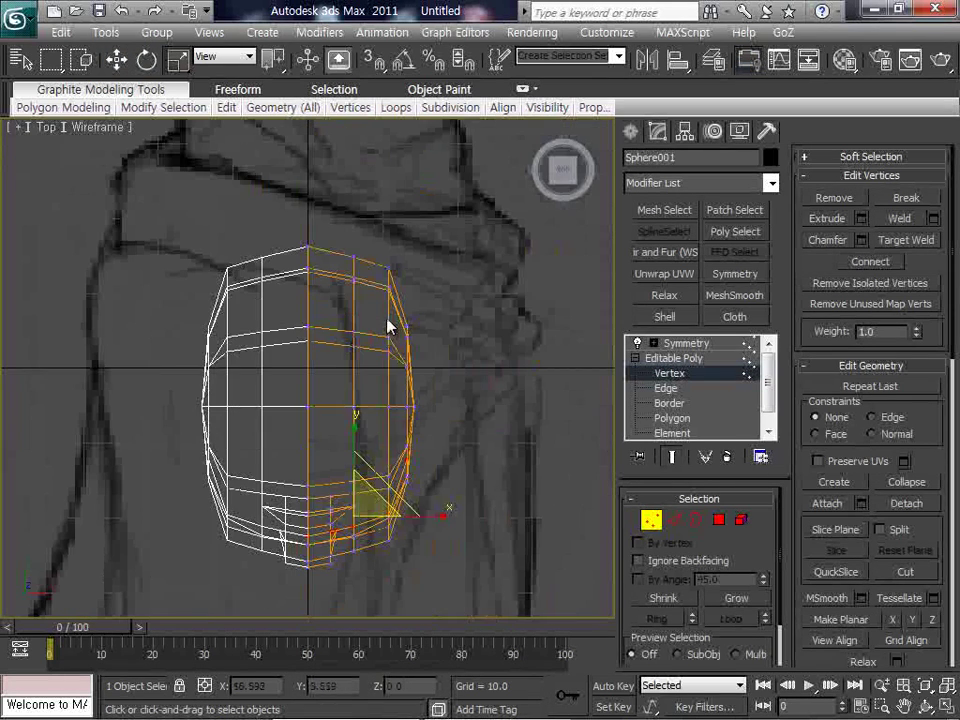
{"action": "key", "text": "l"}
{"action": "scroll", "coordinate": [390, 357], "scroll_direction": "down", "scroll_amount": 5}
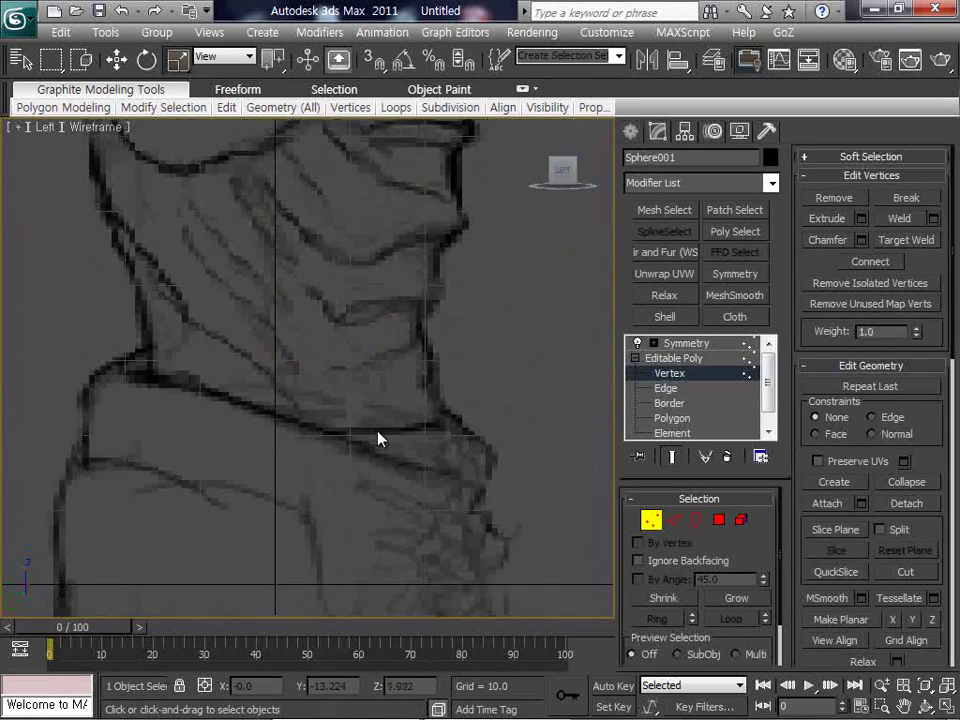
{"action": "middle_click_drag", "start_coordinate": [397, 306], "coordinate": [352, 416]}
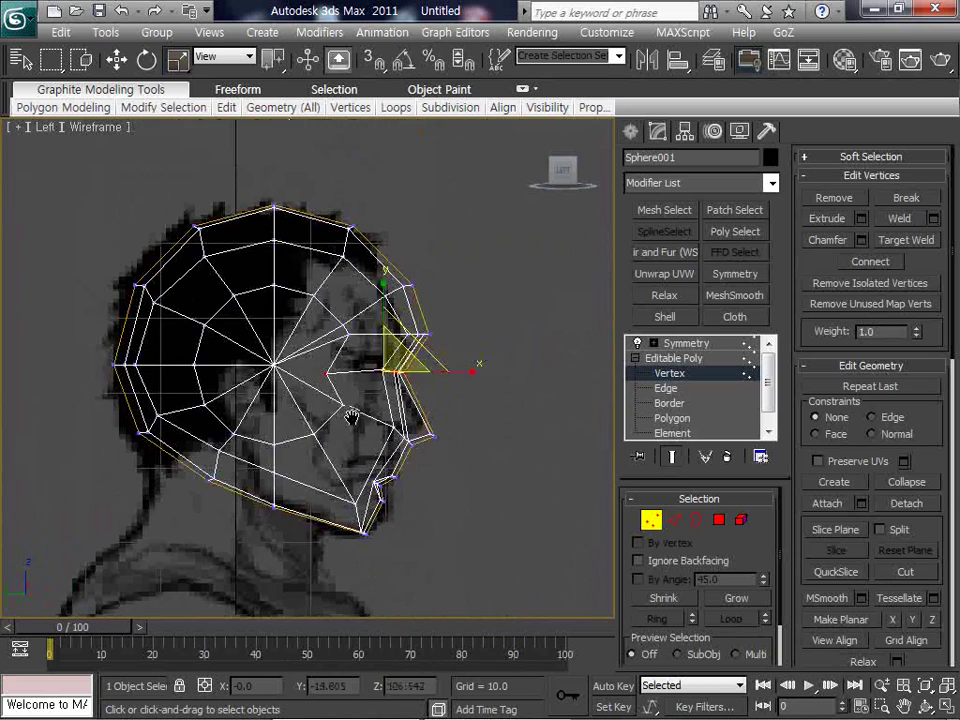
{"action": "scroll", "coordinate": [396, 351], "scroll_direction": "up", "scroll_amount": 4}
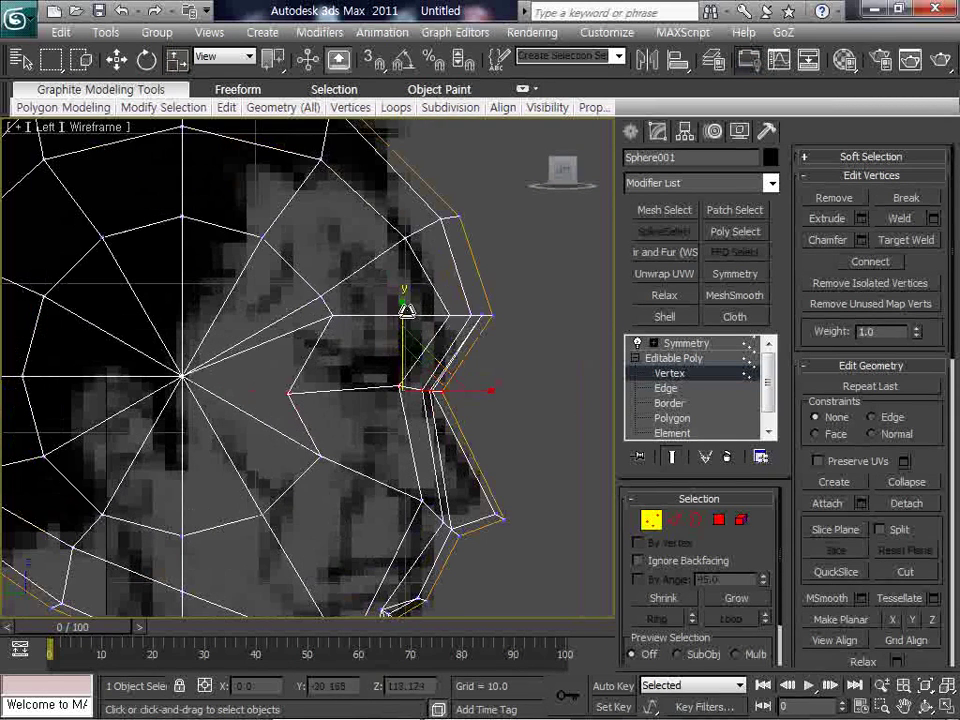
{"action": "left_click_drag", "start_coordinate": [403, 304], "coordinate": [503, 425]}
{"action": "scroll", "coordinate": [428, 218], "scroll_direction": "up", "scroll_amount": 2}
Step: Move the flattened eye-level vertex row slightly up and back to match the eye in the reference image
{"action": "key", "text": "w"}
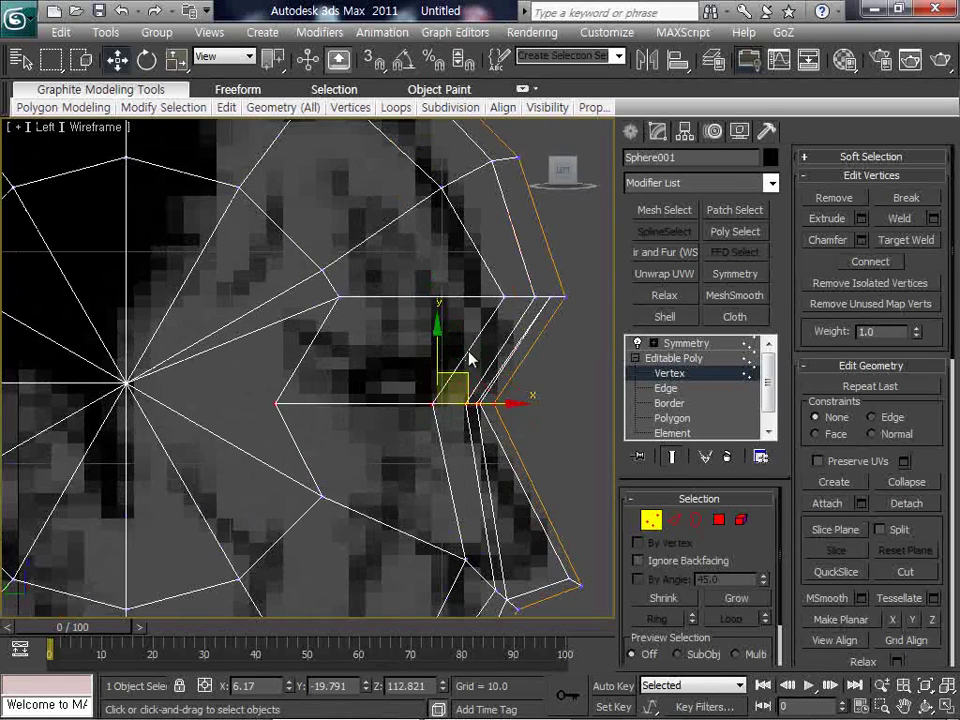
{"action": "left_click", "coordinate": [463, 368]}
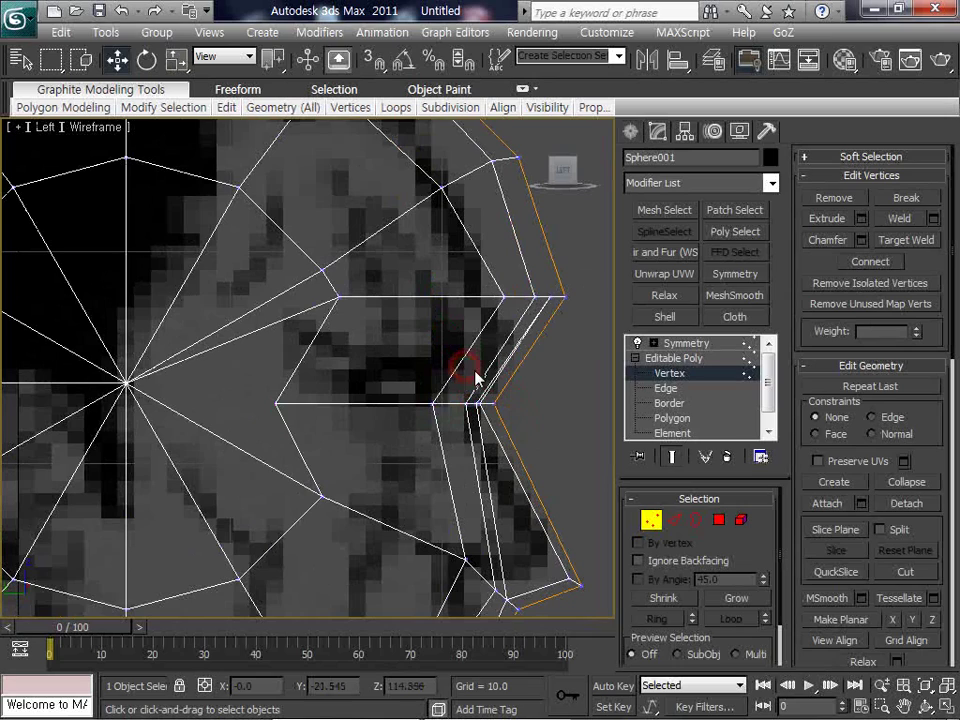
{"action": "key", "text": "ctrl+z"}
{"action": "left_click_drag", "start_coordinate": [464, 373], "coordinate": [453, 350]}
Step: Move the forehead vertices and the brow row of vertices back to follow the reference profile
{"action": "scroll", "coordinate": [443, 344], "scroll_direction": "down", "scroll_amount": 2}
{"action": "middle_click_drag", "start_coordinate": [490, 276], "coordinate": [486, 300]}
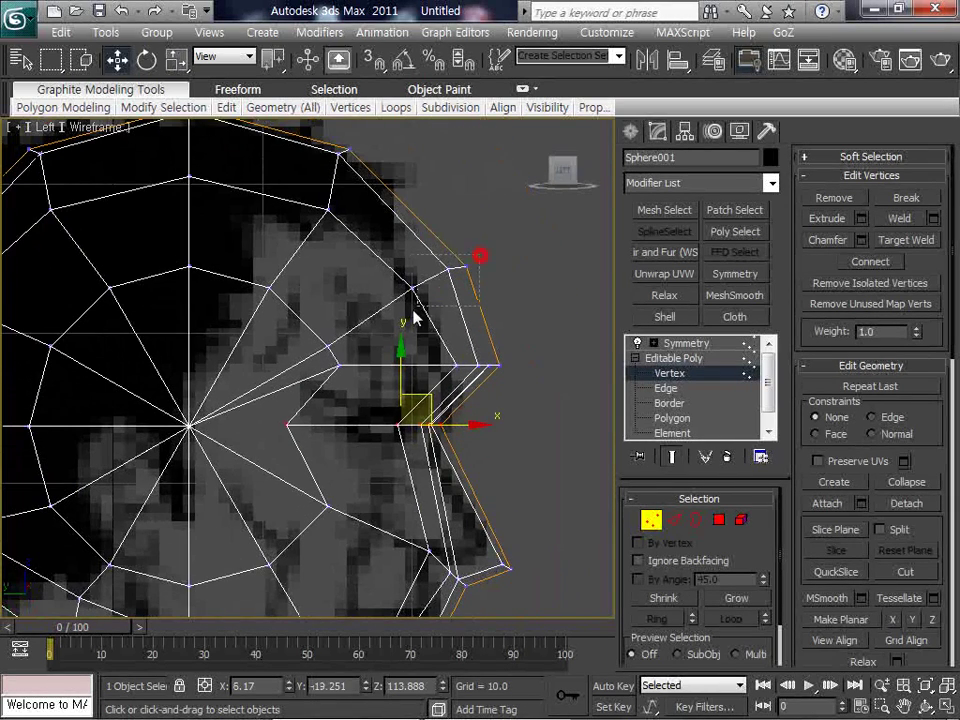
{"action": "left_click_drag", "start_coordinate": [415, 318], "coordinate": [383, 320]}
{"action": "left_click_drag", "start_coordinate": [447, 251], "coordinate": [398, 256]}
{"action": "left_click_drag", "start_coordinate": [518, 332], "coordinate": [326, 375]}
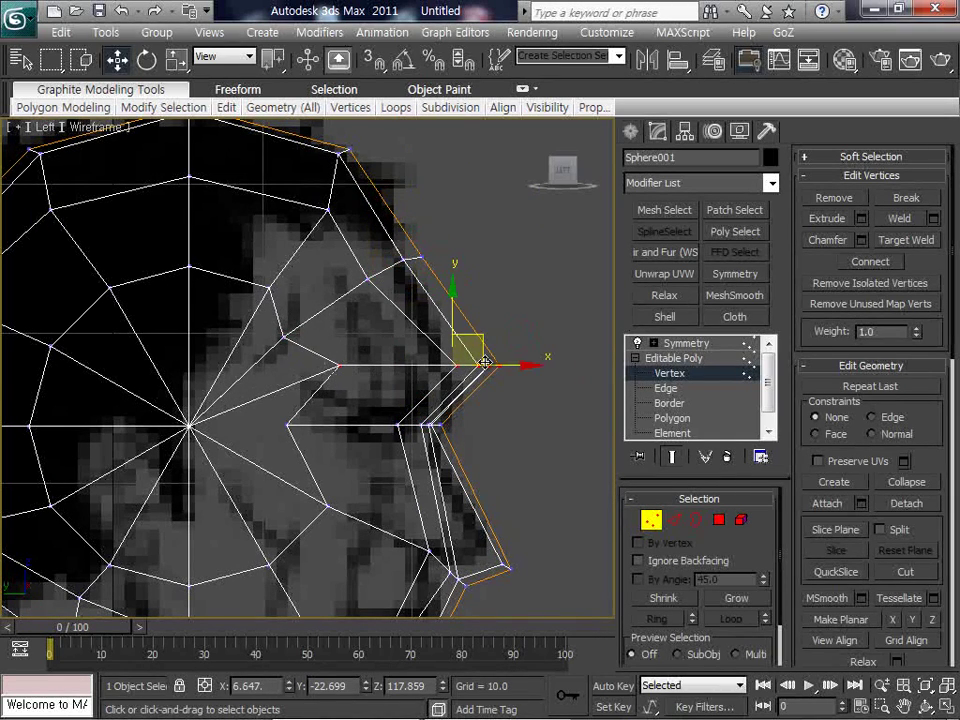
{"action": "left_click_drag", "start_coordinate": [485, 362], "coordinate": [435, 362]}
Step: Shift the upper forehead side vertex slightly back and up, and lower the outer vertex of the brow row
{"action": "left_click_drag", "start_coordinate": [311, 197], "coordinate": [346, 232]}
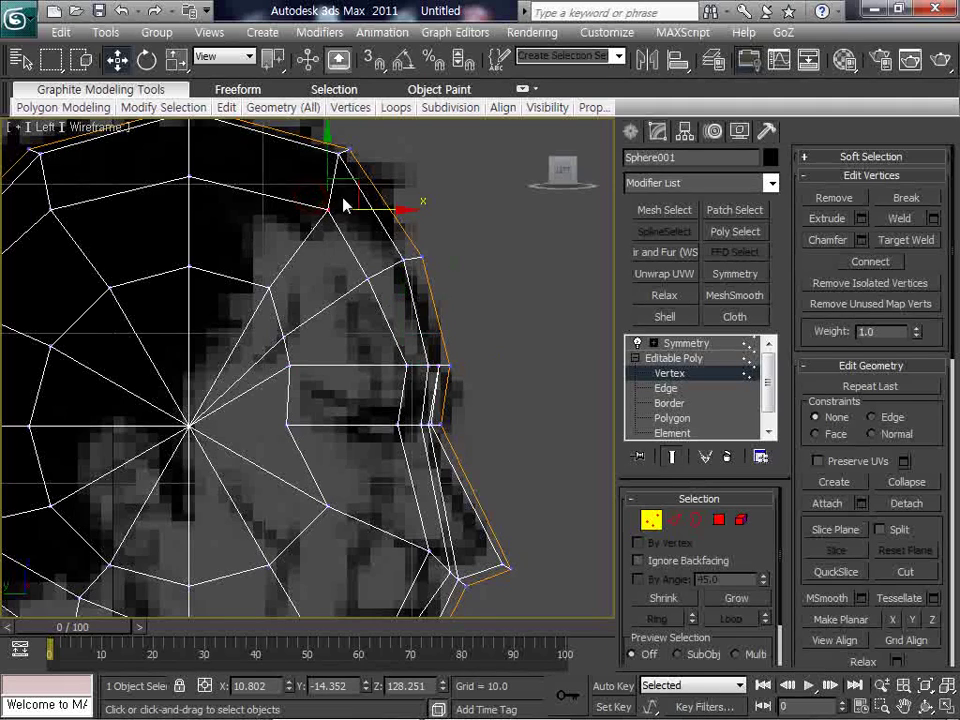
{"action": "left_click_drag", "start_coordinate": [341, 180], "coordinate": [322, 174]}
{"action": "middle_click_drag", "start_coordinate": [305, 306], "coordinate": [348, 260]}
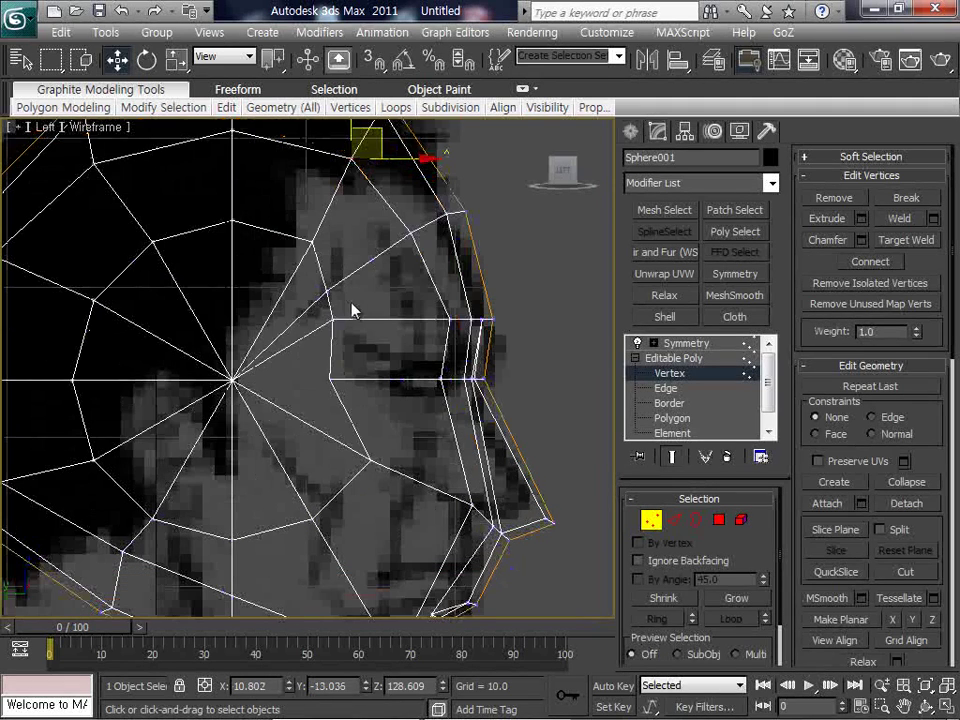
{"action": "left_click", "coordinate": [330, 326]}
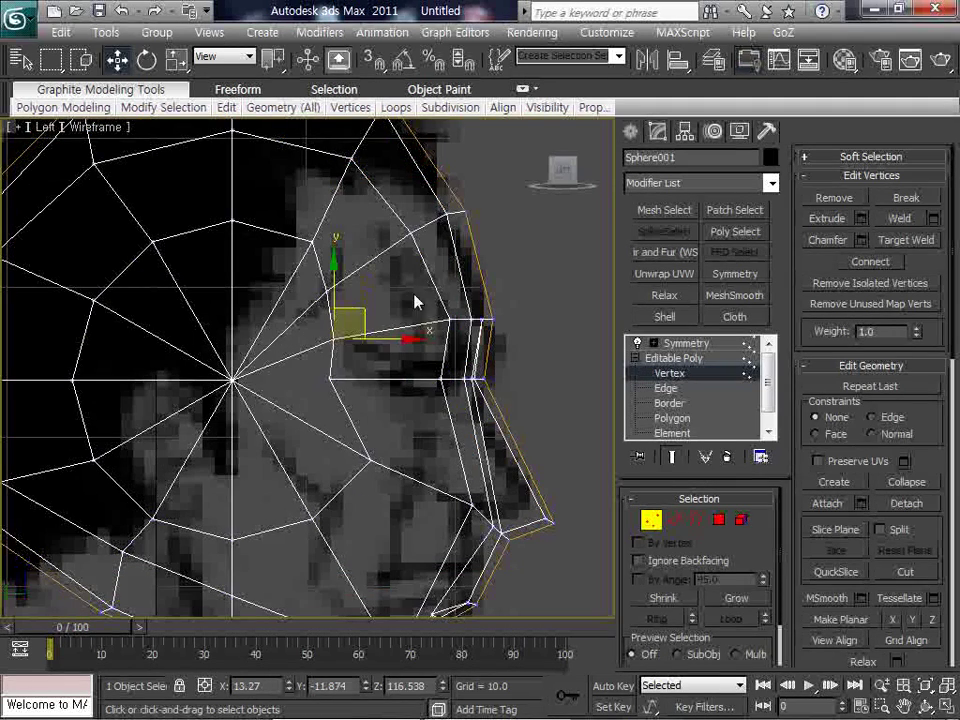
{"action": "scroll", "coordinate": [418, 300], "scroll_direction": "down", "scroll_amount": 2}
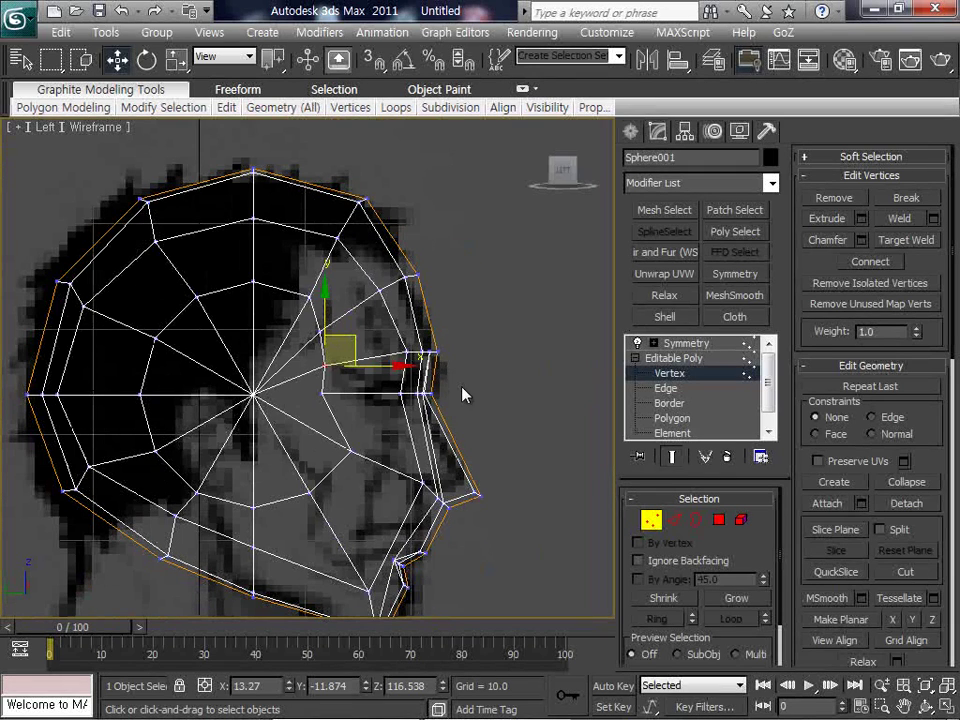
Step: Move the nose-tip and nose-base vertices back and up in the left view to match the reference nose
{"action": "scroll", "coordinate": [425, 372], "scroll_direction": "up", "scroll_amount": 2}
{"action": "middle_click_drag", "start_coordinate": [429, 381], "coordinate": [418, 318]}
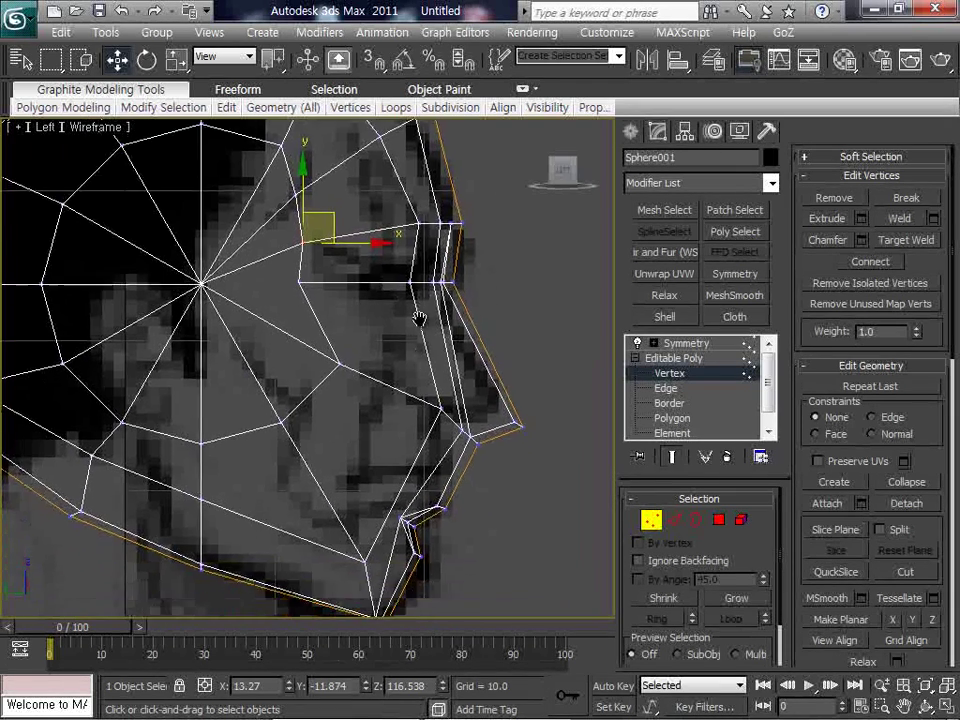
{"action": "scroll", "coordinate": [375, 313], "scroll_direction": "down", "scroll_amount": 2}
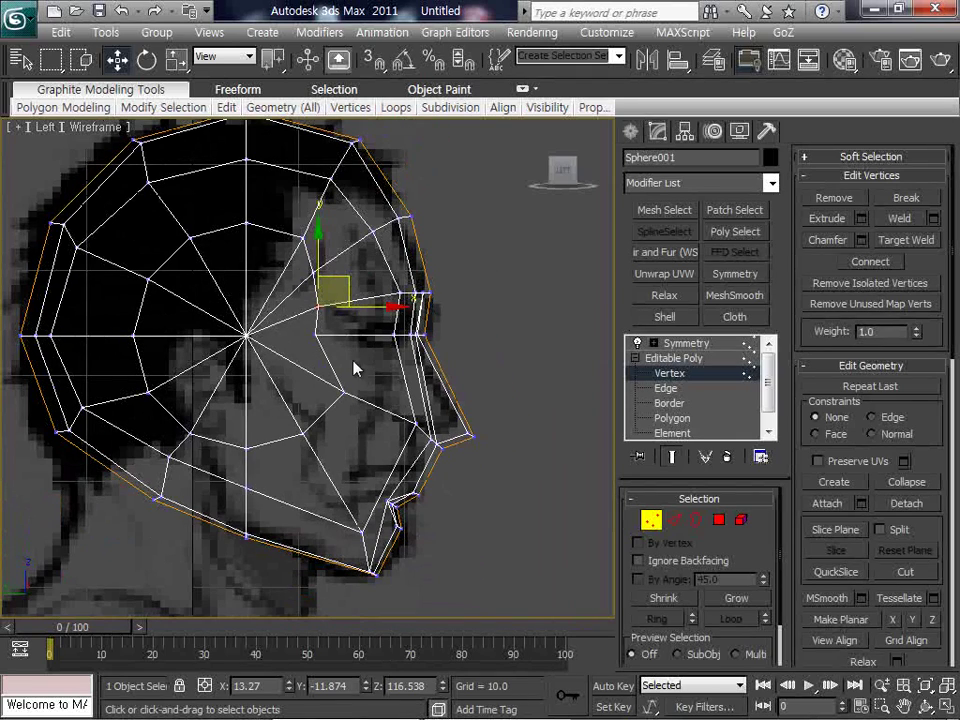
{"action": "scroll", "coordinate": [375, 396], "scroll_direction": "up", "scroll_amount": 3}
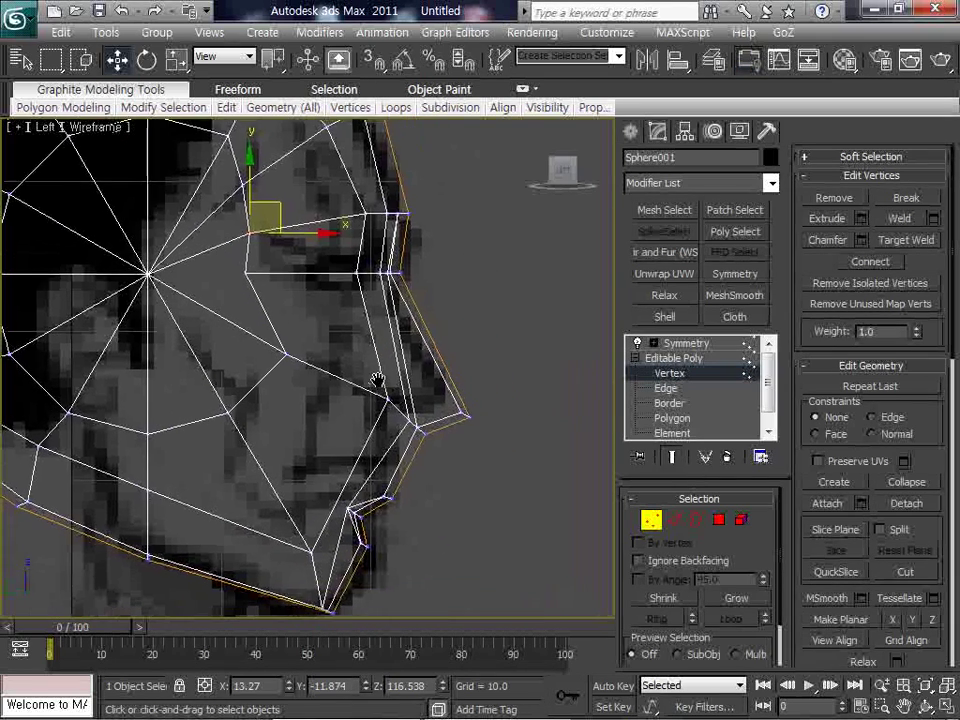
{"action": "left_click_drag", "start_coordinate": [388, 399], "coordinate": [477, 449]}
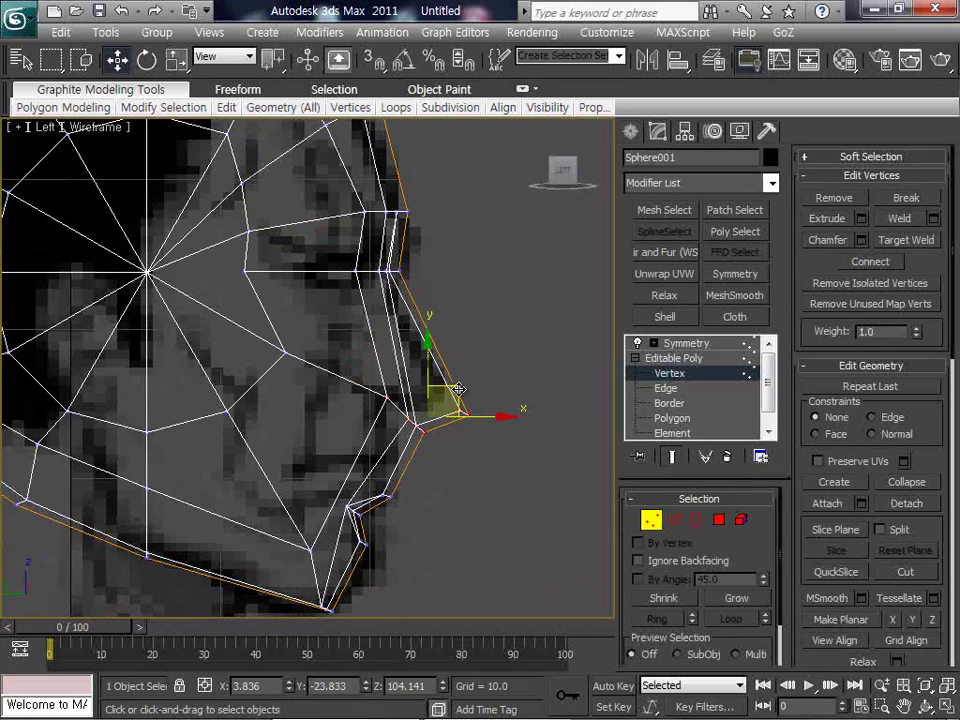
{"action": "left_click_drag", "start_coordinate": [457, 390], "coordinate": [429, 370]}
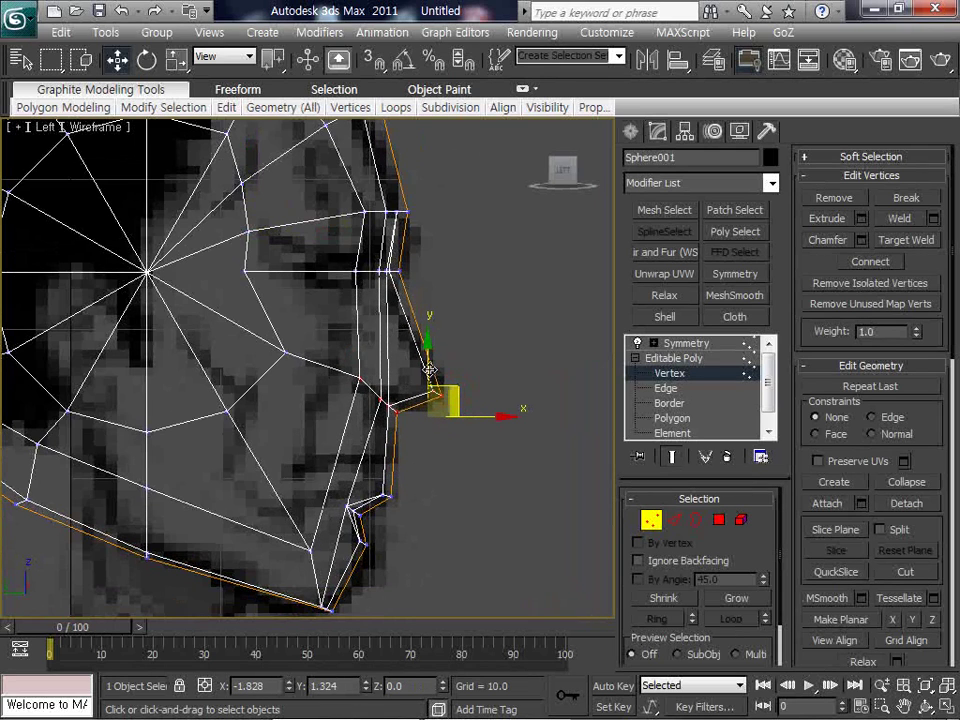
Step: Raise the lip vertices in the left view to align the mouth with the reference profile
{"action": "scroll", "coordinate": [410, 390], "scroll_direction": "up", "scroll_amount": 2}
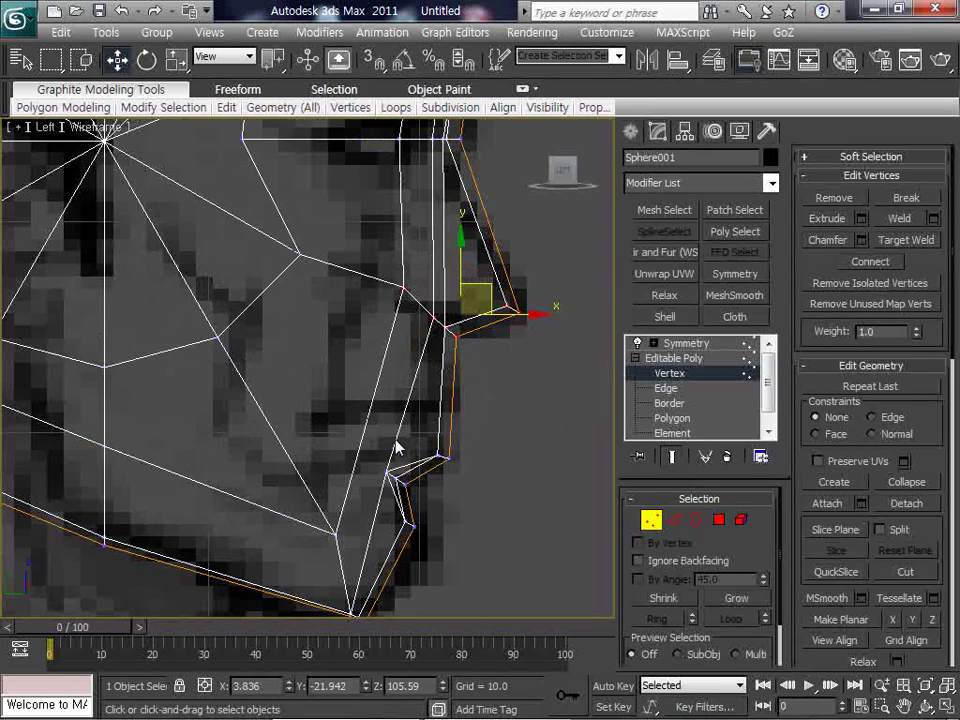
{"action": "left_click_drag", "start_coordinate": [381, 444], "coordinate": [462, 541]}
{"action": "left_click_drag", "start_coordinate": [443, 459], "coordinate": [447, 390]}
{"action": "left_click_drag", "start_coordinate": [437, 489], "coordinate": [462, 428]}
{"action": "mouse_move", "coordinate": [378, 398]}
{"action": "left_mouse_down"}
{"action": "mouse_move", "coordinate": [429, 429]}
{"action": "mouse_move", "coordinate": [385, 405]}
{"action": "left_mouse_up"}
Step: Rotate the mouth-line vertices slightly and collapse the Symmetry modifier into a single editable poly
{"action": "key", "text": "r"}
{"action": "key", "text": "e"}
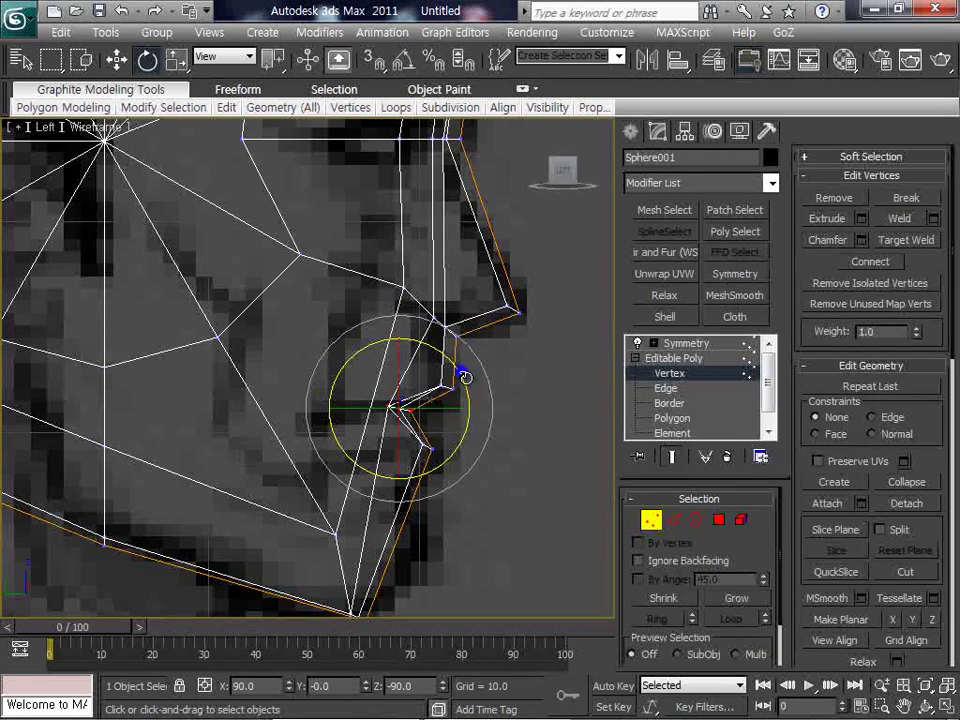
{"action": "left_click", "coordinate": [461, 372]}
{"action": "scroll", "coordinate": [454, 404], "scroll_direction": "down", "scroll_amount": 3}
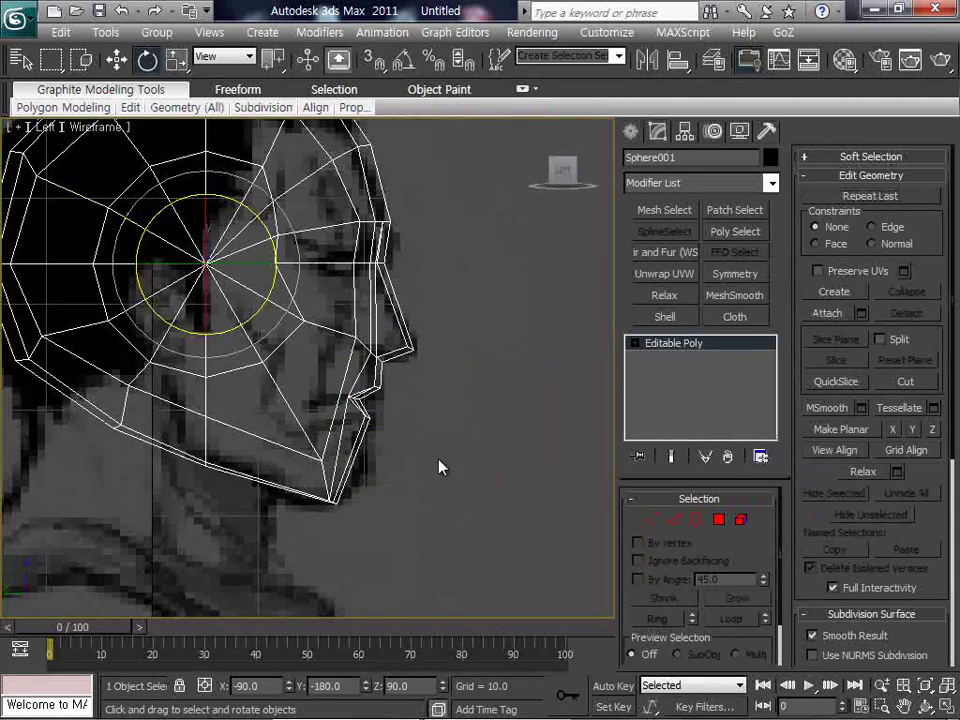
Step: Move the chin-tip vertices slightly forward and up to meet the reference chin
{"action": "left_click", "coordinate": [650, 519]}
{"action": "left_click", "coordinate": [340, 494]}
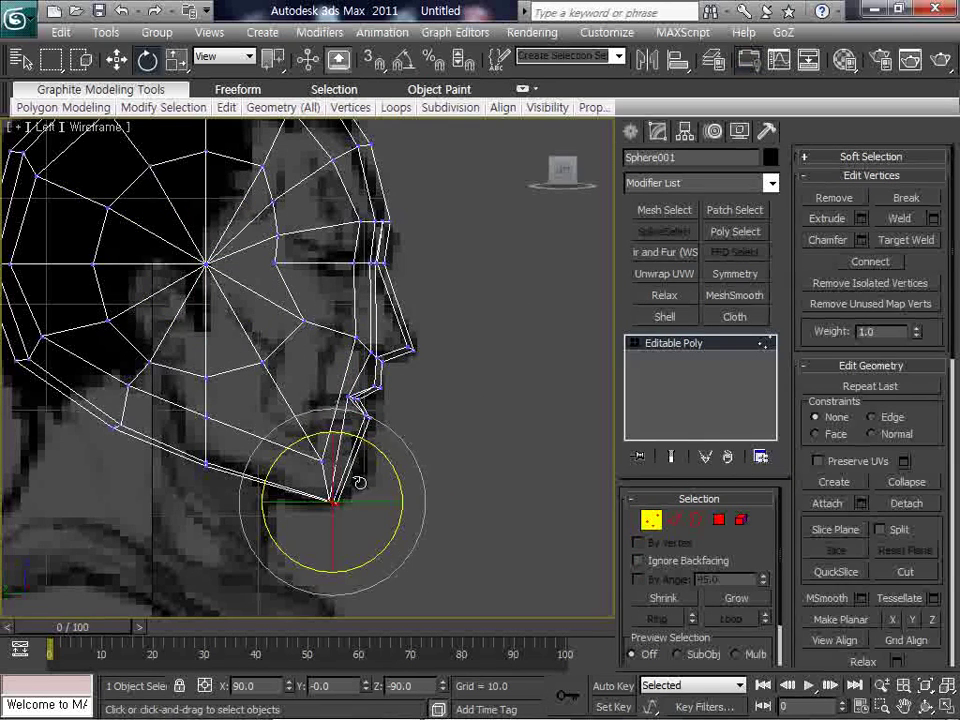
{"action": "key", "text": "w"}
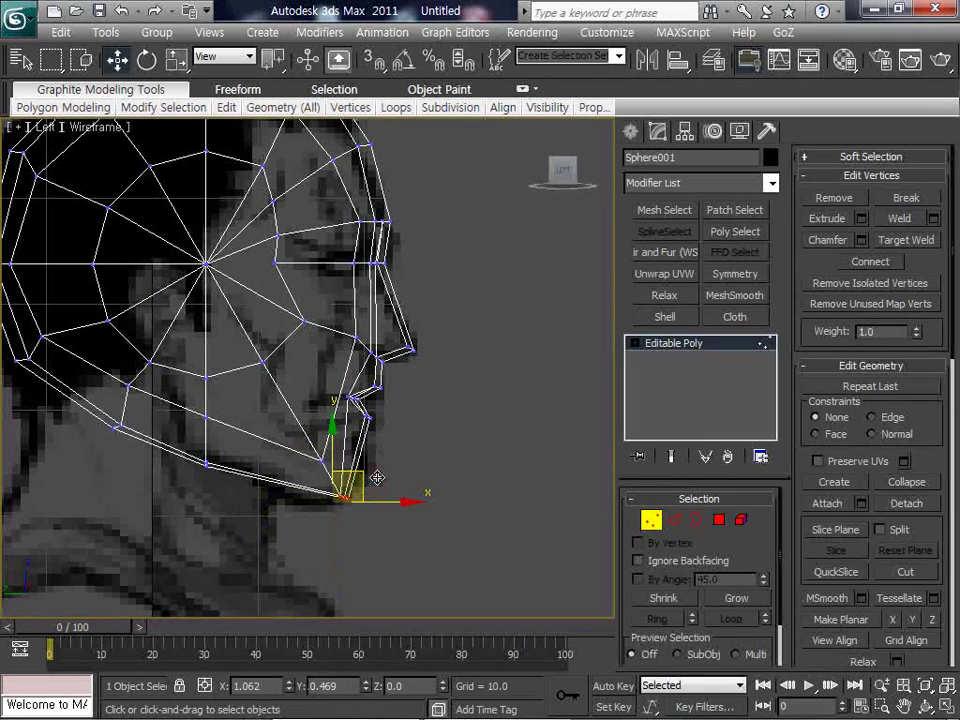
Step: Move the upper cheek vertex back and the outer eye-level vertex slightly forward in the left view
{"action": "middle_click_drag", "start_coordinate": [321, 308], "coordinate": [373, 355]}
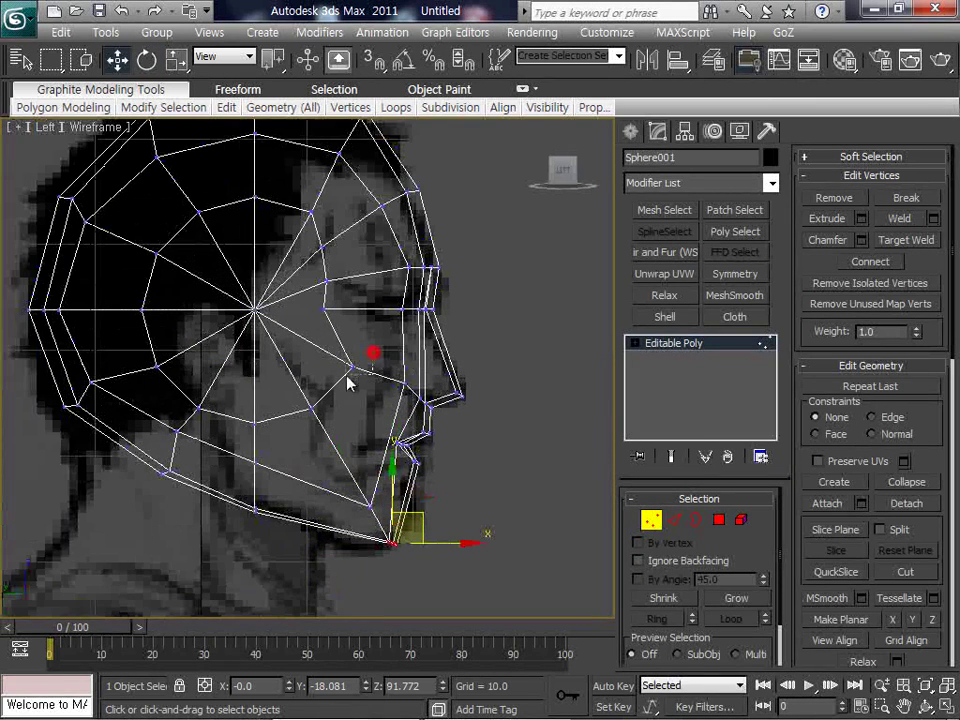
{"action": "left_click", "coordinate": [325, 309]}
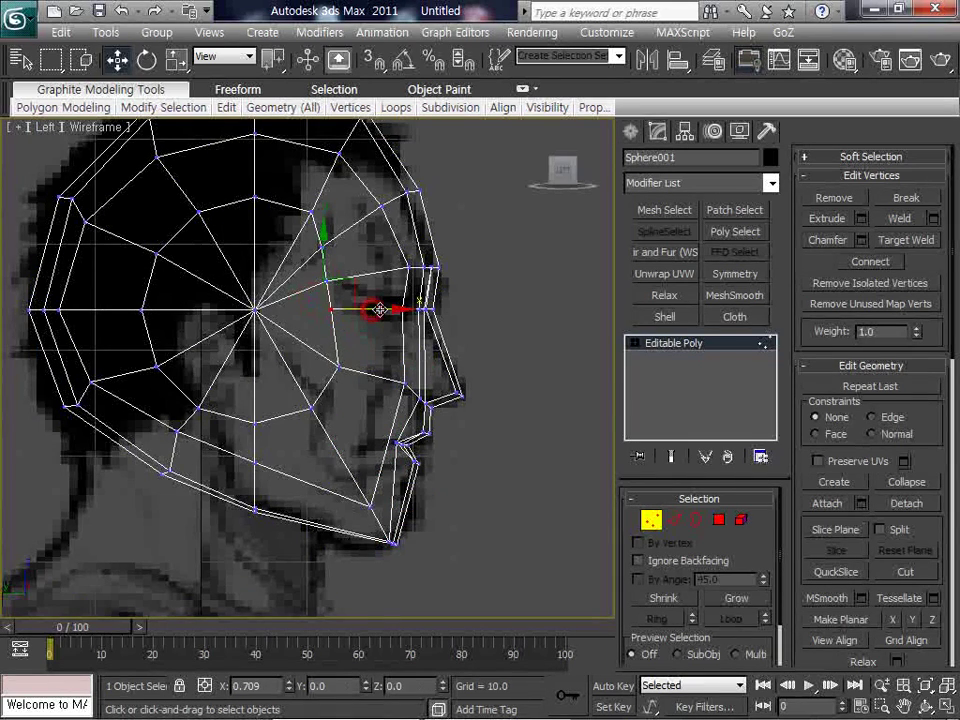
{"action": "scroll", "coordinate": [415, 348], "scroll_direction": "down", "scroll_amount": 2}
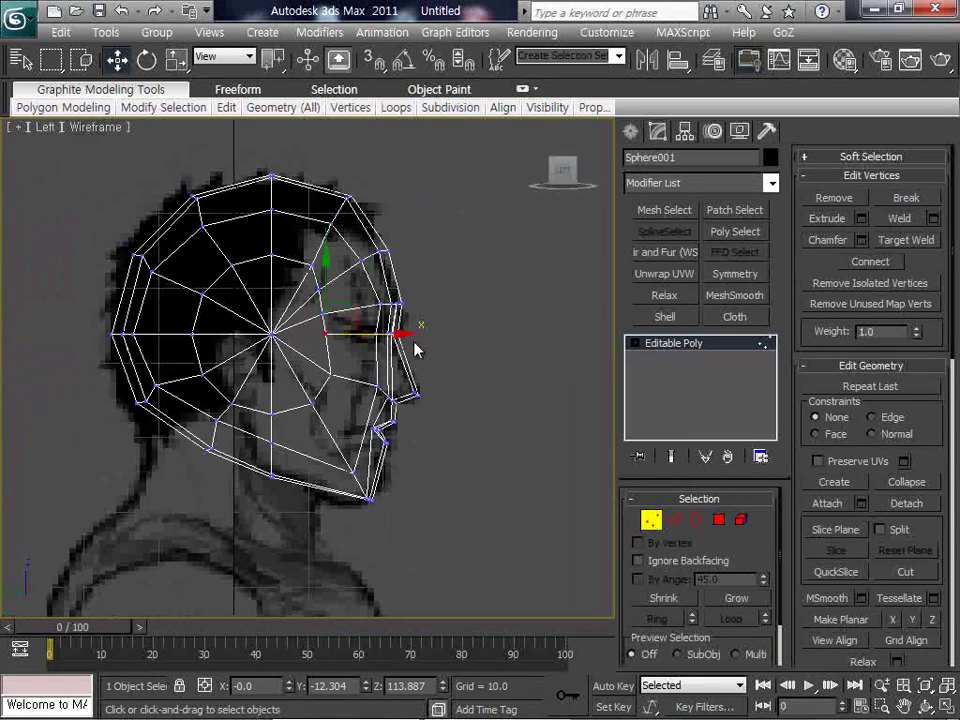
Step: In the front view, move the eye-level nose-bridge vertices beside the eye slightly toward the centre line
{"action": "left_click", "coordinate": [945, 706]}
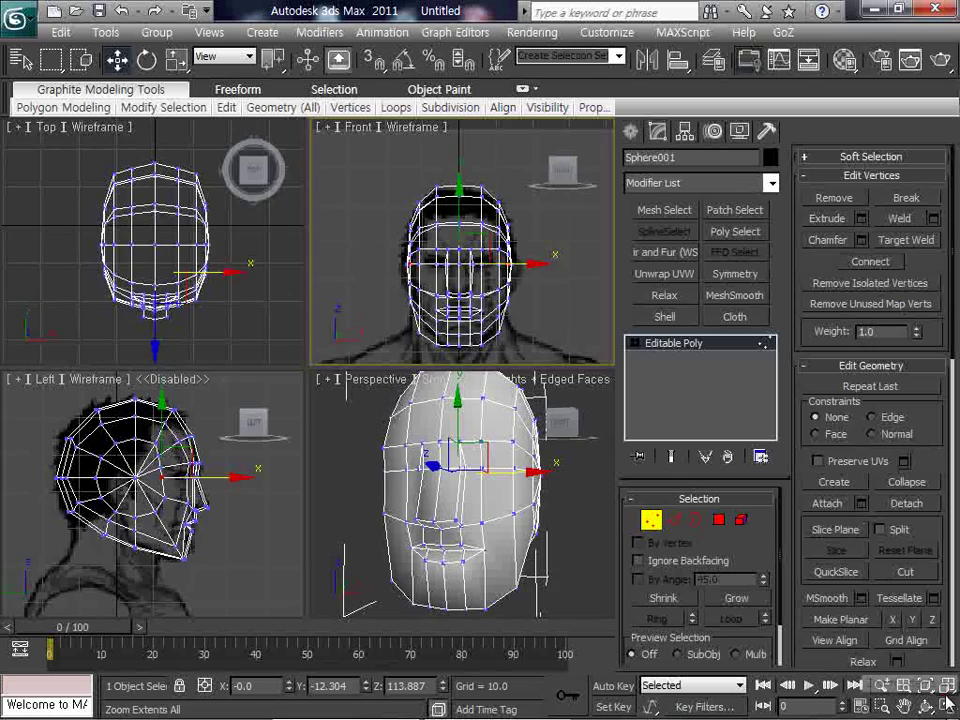
{"action": "key", "text": "alt+w"}
{"action": "scroll", "coordinate": [448, 428], "scroll_direction": "up", "scroll_amount": 4}
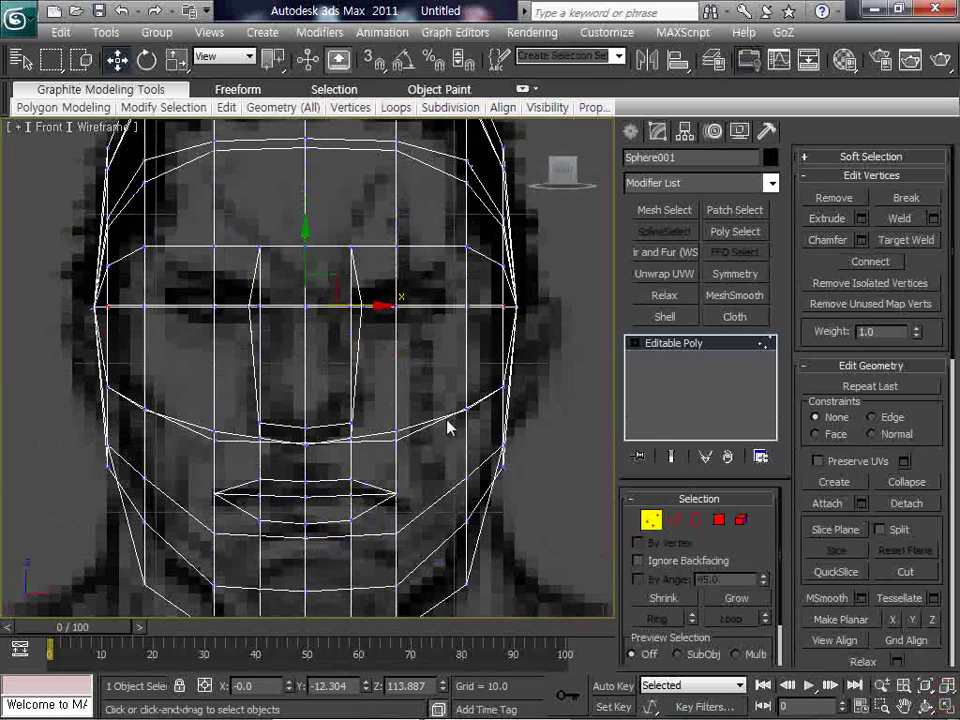
{"action": "middle_click_drag", "start_coordinate": [497, 431], "coordinate": [467, 450]}
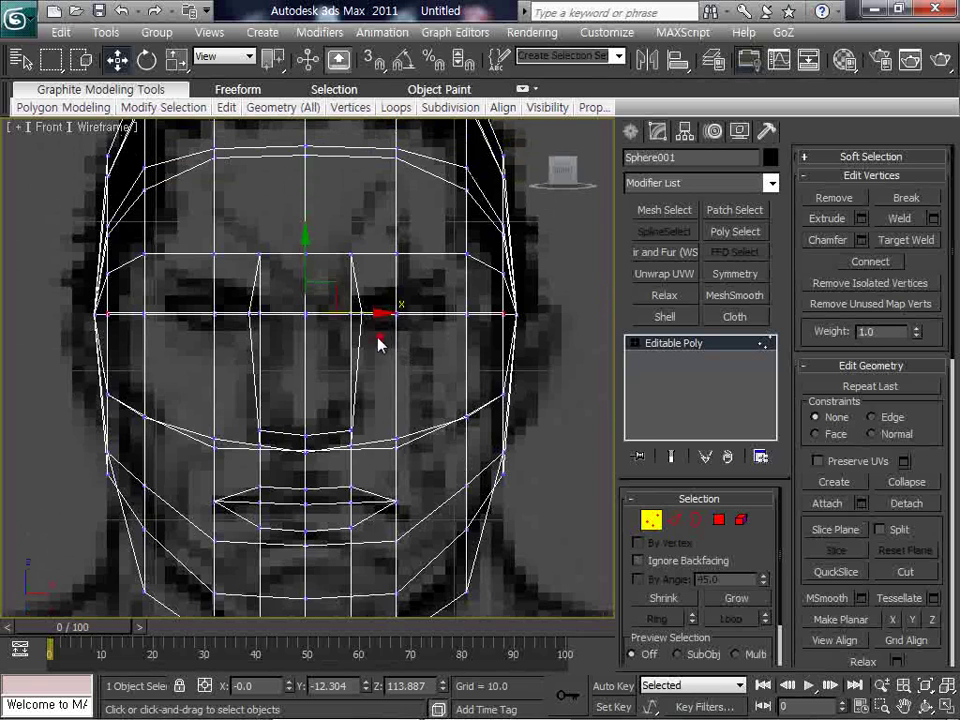
{"action": "left_click_drag", "start_coordinate": [379, 338], "coordinate": [395, 318]}
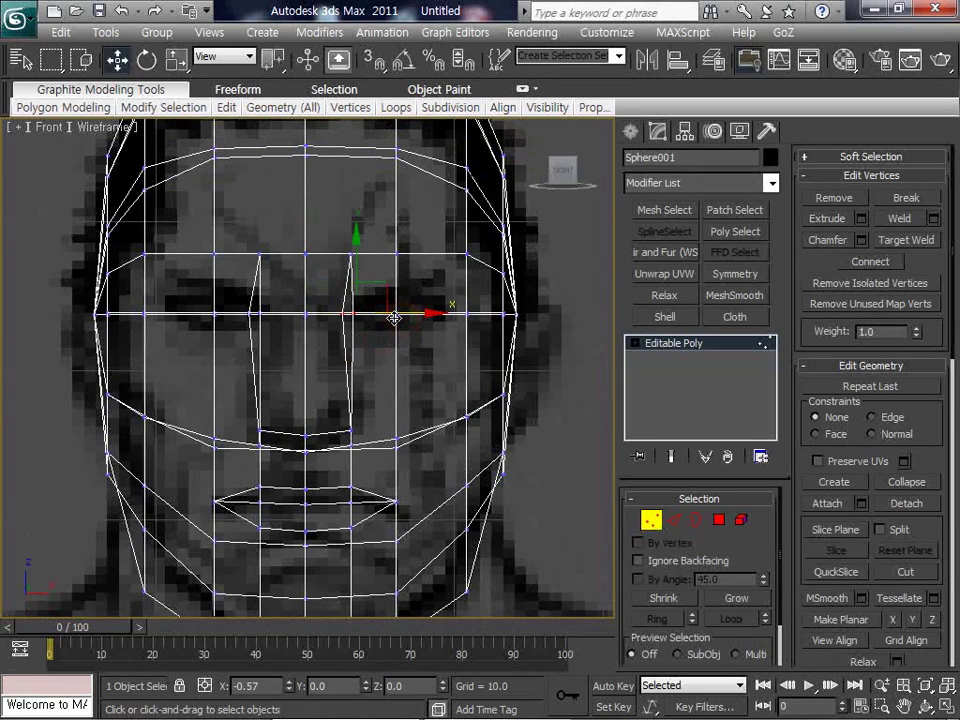
{"action": "scroll", "coordinate": [395, 318], "scroll_direction": "down", "scroll_amount": 2}
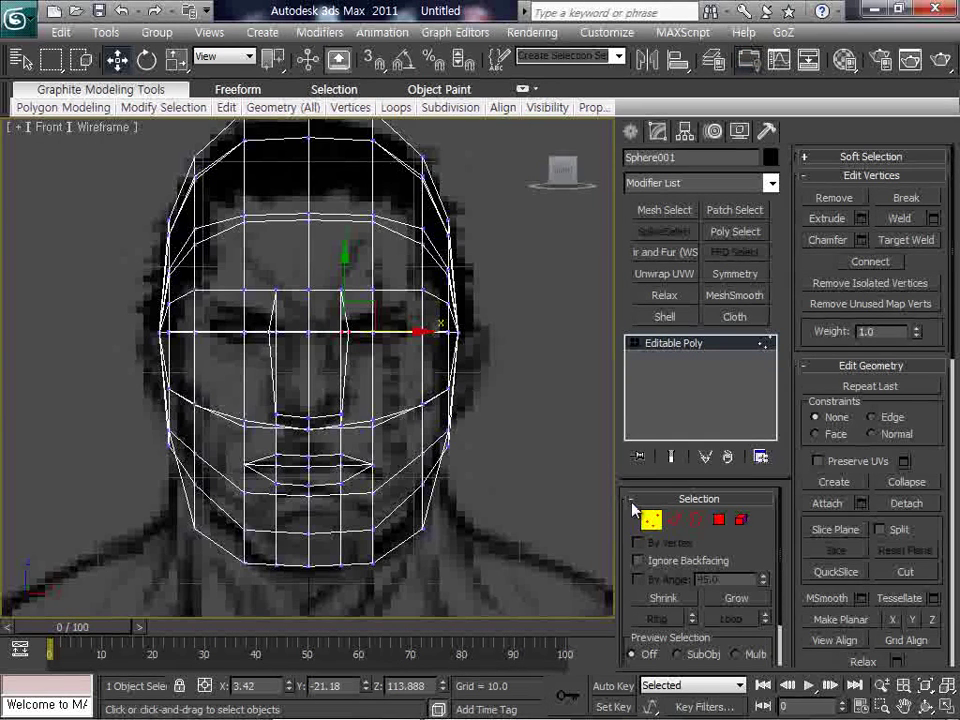
Step: Delete all polygons on the left half of the head as seen in the front view
{"action": "left_click", "coordinate": [720, 520]}
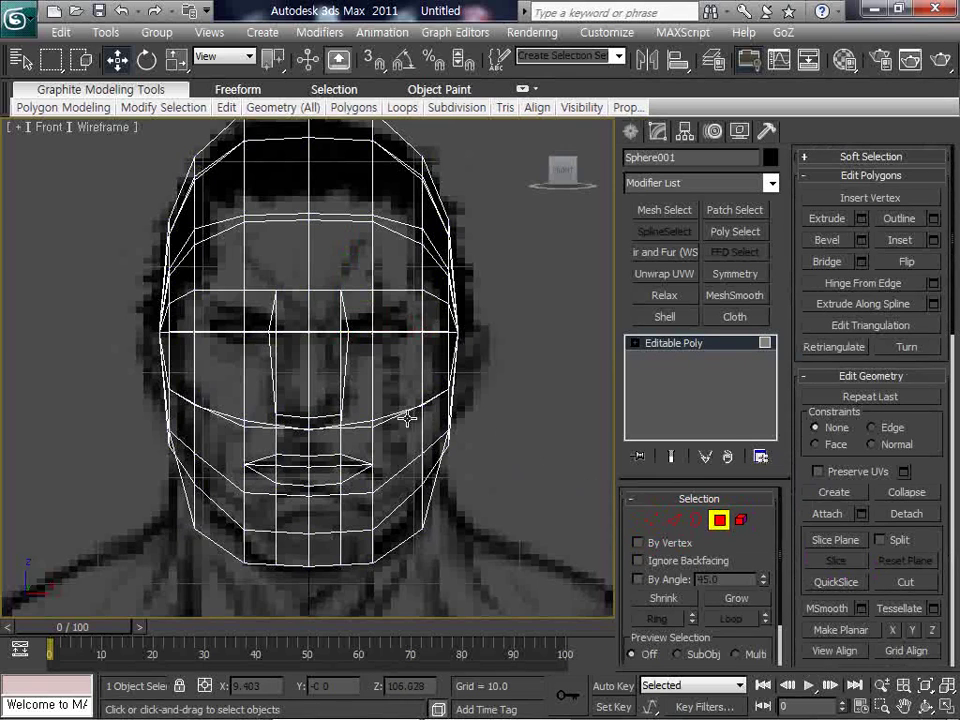
{"action": "scroll", "coordinate": [310, 320], "scroll_direction": "down", "scroll_amount": 2}
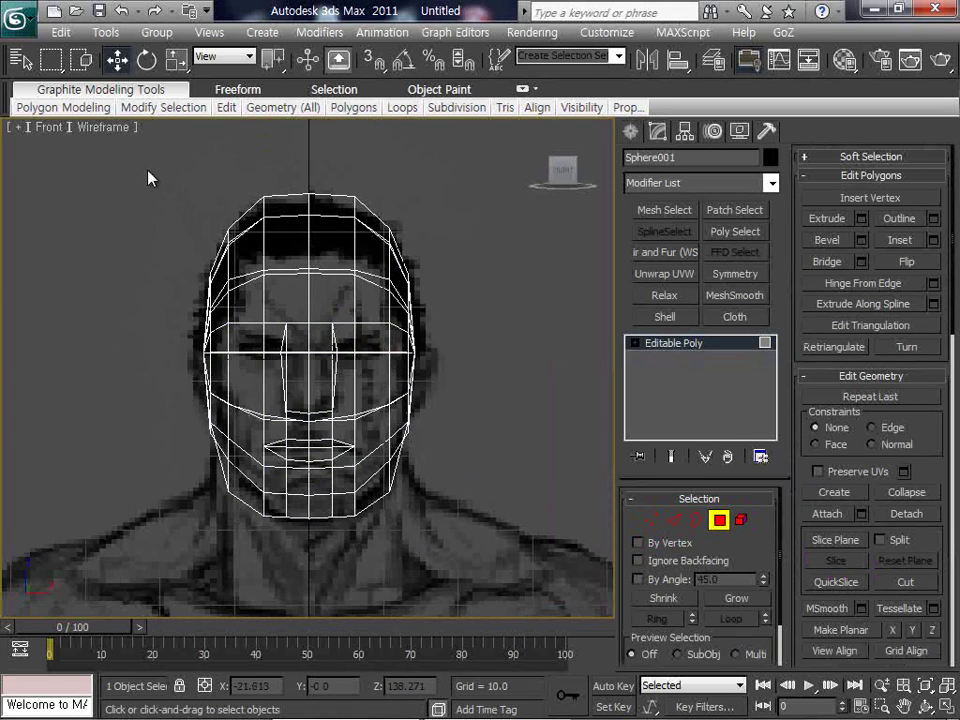
{"action": "left_click_drag", "start_coordinate": [150, 178], "coordinate": [306, 549]}
{"action": "key", "text": "Delete"}
{"action": "left_click", "coordinate": [720, 520]}
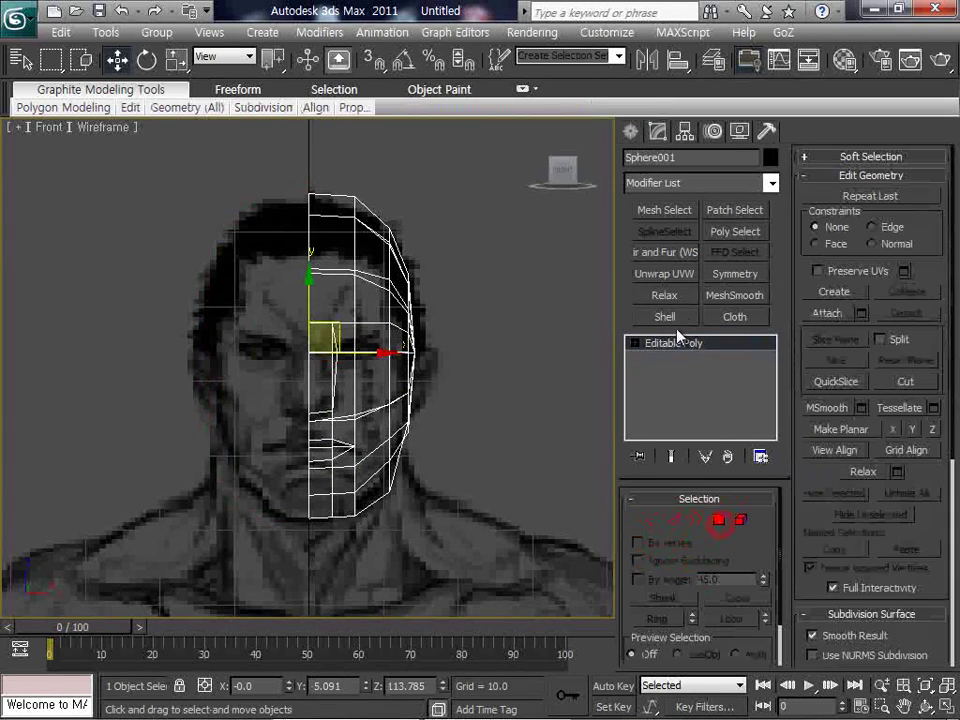
Step: Add a Symmetry modifier to the half head, mirrored on the Z axis with Flip enabled
{"action": "left_click", "coordinate": [720, 274]}
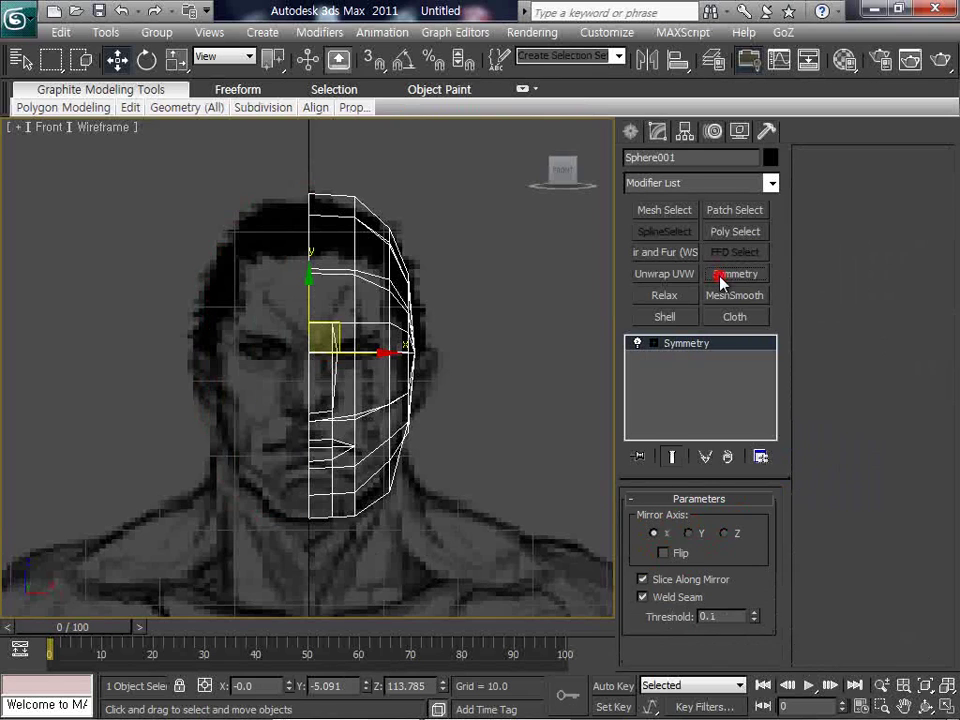
{"action": "left_click", "coordinate": [725, 534]}
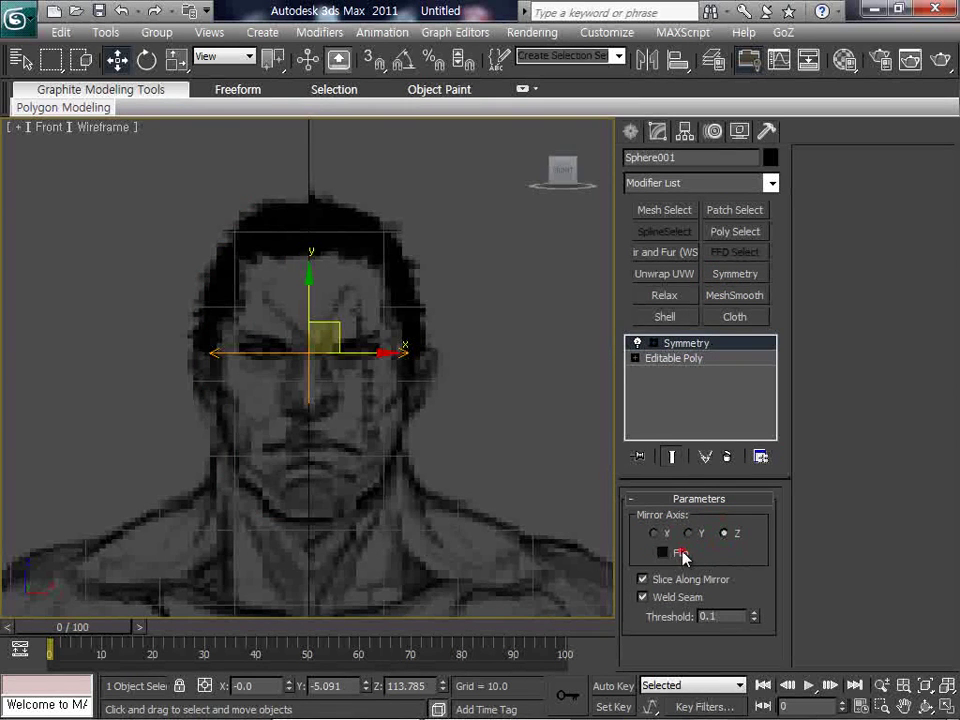
{"action": "left_click", "coordinate": [662, 552]}
{"action": "scroll", "coordinate": [386, 381], "scroll_direction": "up", "scroll_amount": 4}
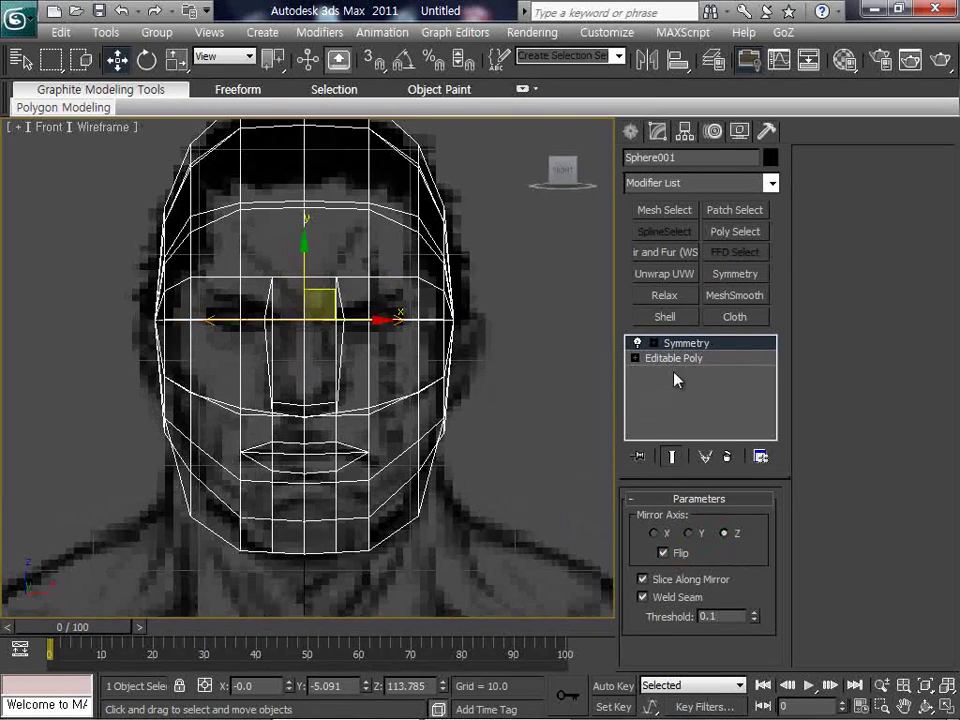
Step: In the base Editable Poly, move the inner nose-bridge vertex at eye level closer to the centre line
{"action": "left_click", "coordinate": [683, 358]}
{"action": "left_click", "coordinate": [655, 519]}
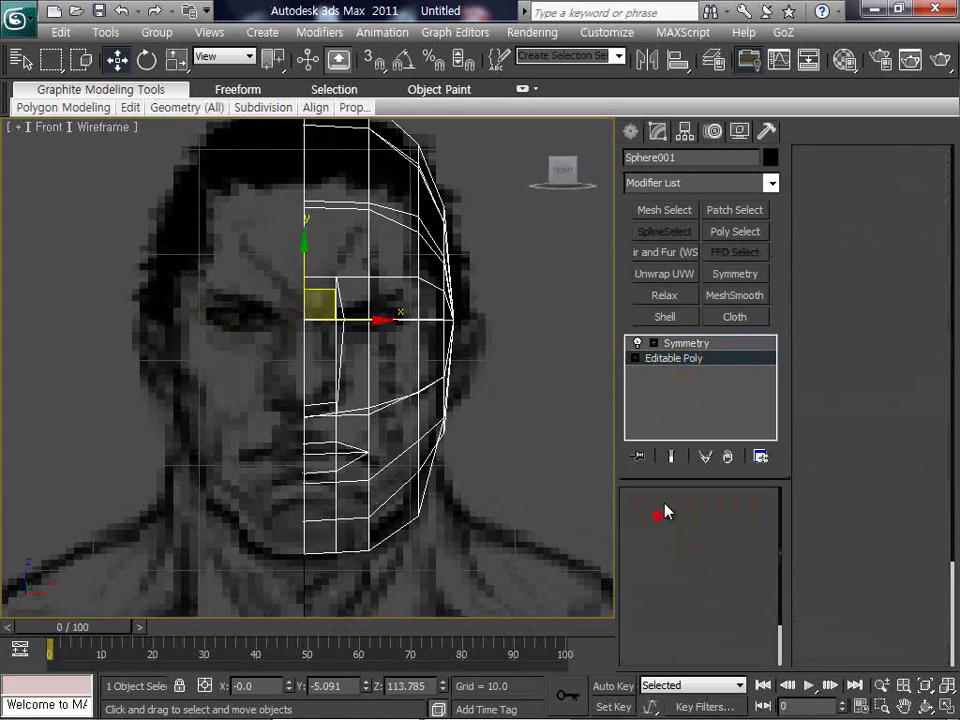
{"action": "scroll", "coordinate": [375, 350], "scroll_direction": "up", "scroll_amount": 3}
{"action": "left_click_drag", "start_coordinate": [358, 290], "coordinate": [375, 272]}
{"action": "middle_click_drag", "start_coordinate": [359, 408], "coordinate": [355, 358]}
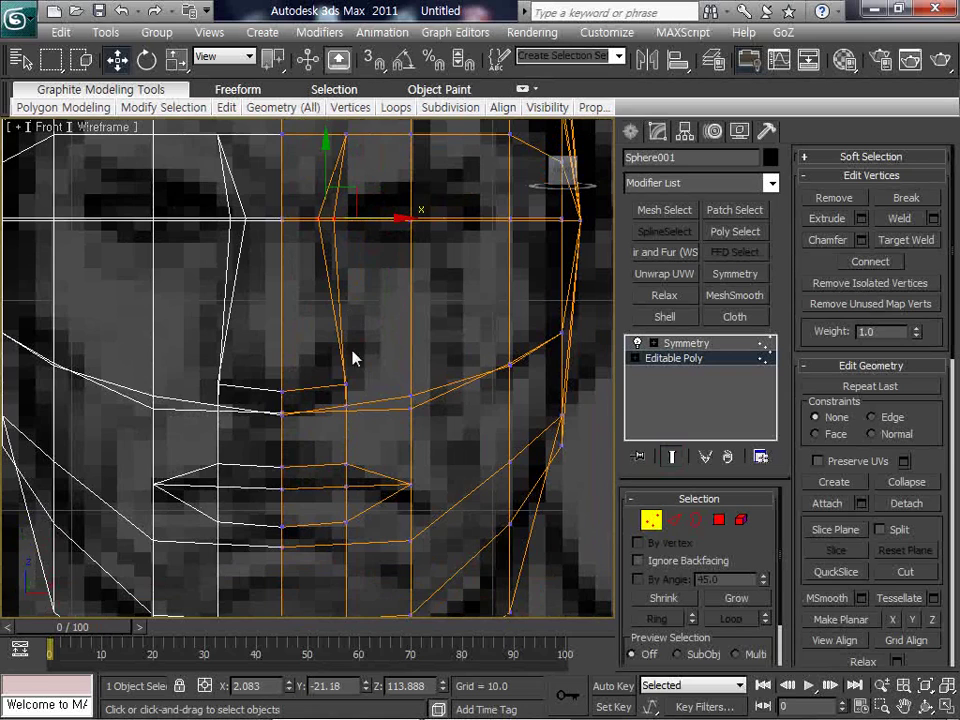
Step: Move the mouth-corner vertex slightly inward and down to match the reference mouth
{"action": "middle_click_drag", "start_coordinate": [258, 395], "coordinate": [254, 330]}
{"action": "left_click", "coordinate": [396, 416]}
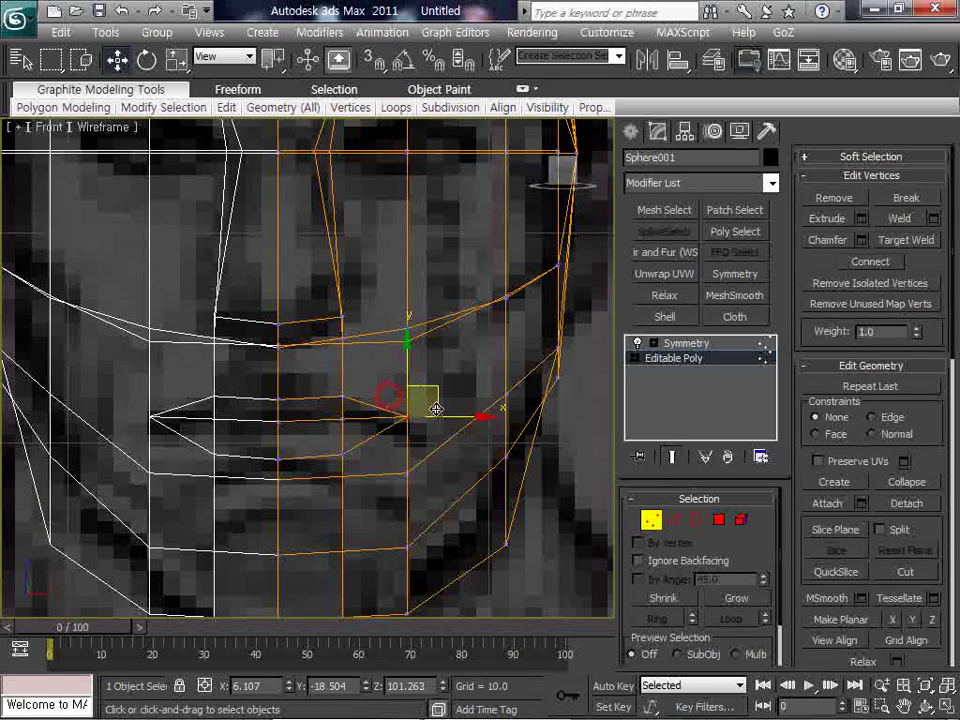
{"action": "left_click_drag", "start_coordinate": [445, 415], "coordinate": [435, 416]}
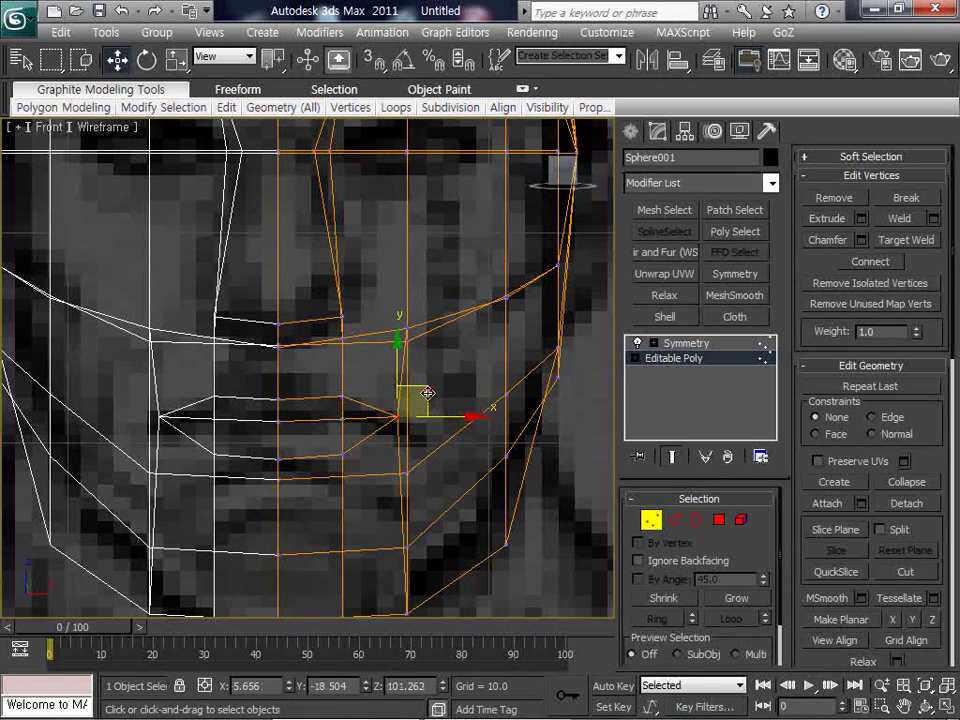
{"action": "scroll", "coordinate": [430, 400], "scroll_direction": "down", "scroll_amount": 2}
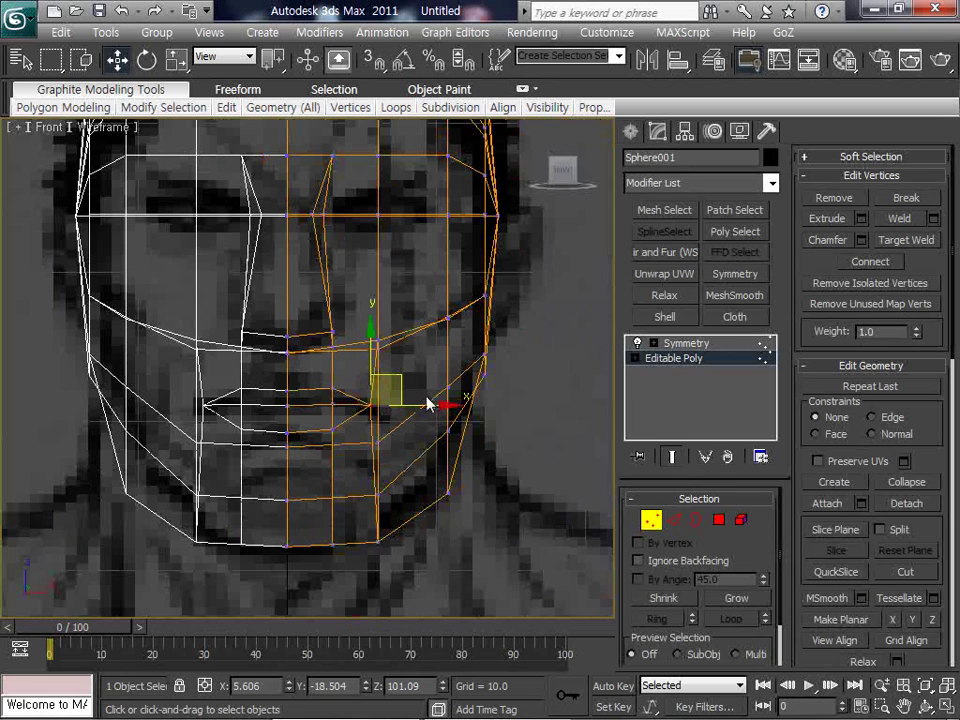
Step: Show the front view shaded with edged faces and compare the head's shape with the reference
{"action": "key", "text": "F3"}
{"action": "middle_click_drag", "start_coordinate": [439, 401], "coordinate": [460, 448]}
{"action": "scroll", "coordinate": [460, 443], "scroll_direction": "down", "scroll_amount": 2}
{"action": "key", "text": "F4"}
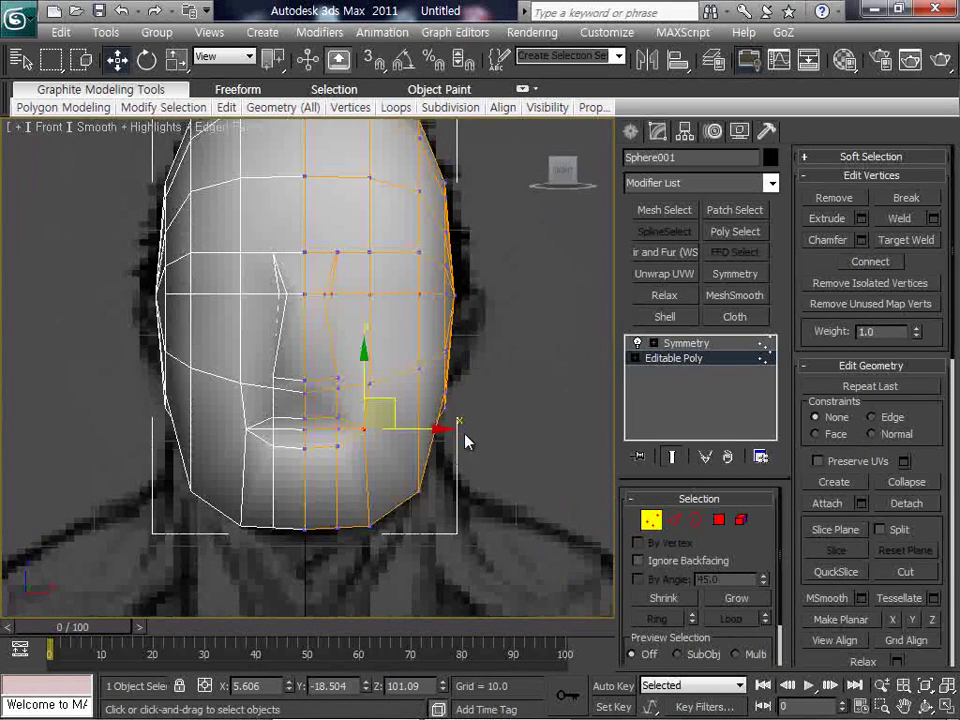
{"action": "key", "text": "F3"}
{"action": "scroll", "coordinate": [481, 507], "scroll_direction": "up", "scroll_amount": 2}
{"action": "key", "text": "F3"}
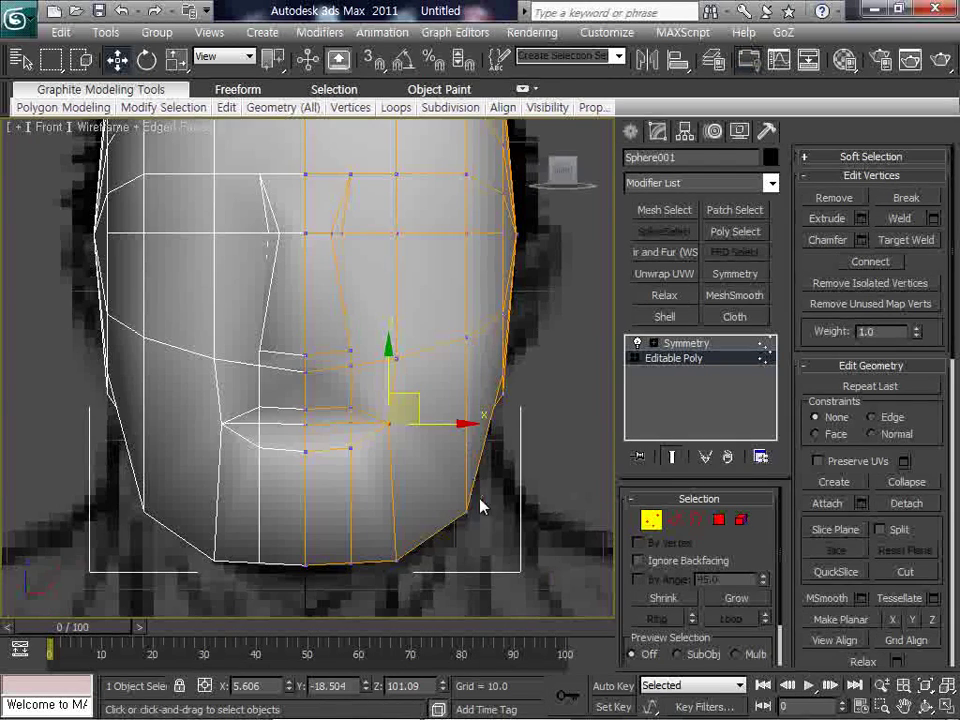
Step: Raise the outer jaw vertex in the front view to taper the jawline
{"action": "key", "text": "F3"}
{"action": "left_click", "coordinate": [467, 511]}
{"action": "left_click_drag", "start_coordinate": [467, 452], "coordinate": [467, 412]}
{"action": "key", "text": "F3"}
{"action": "key", "text": "F3"}
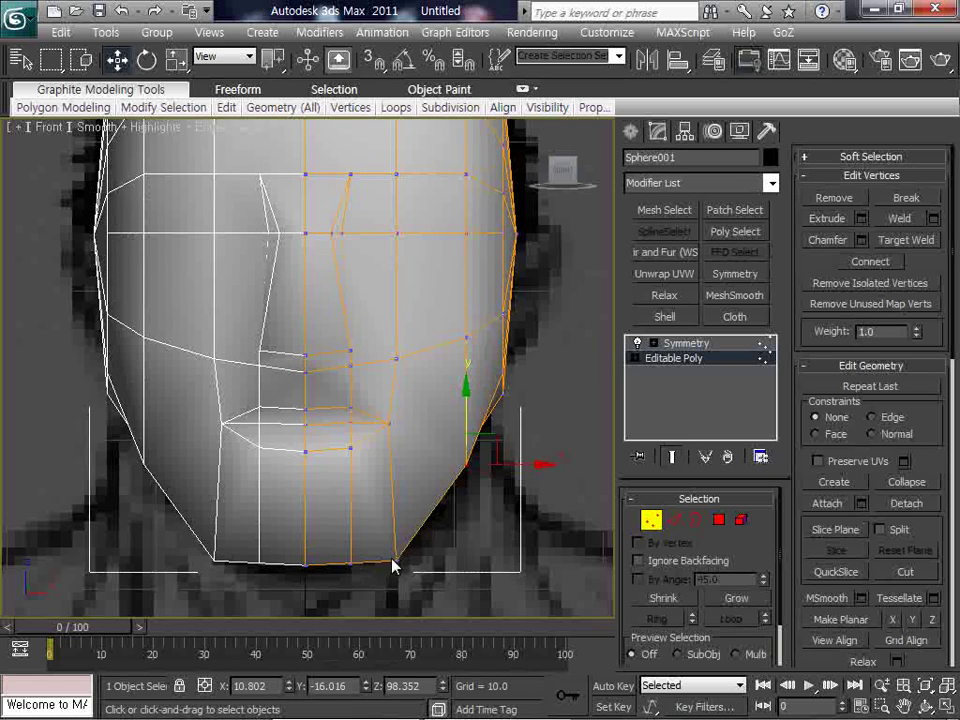
Step: Raise the outer chin vertex slightly to round off the chin
{"action": "left_click", "coordinate": [393, 566]}
{"action": "left_click_drag", "start_coordinate": [396, 497], "coordinate": [396, 484]}
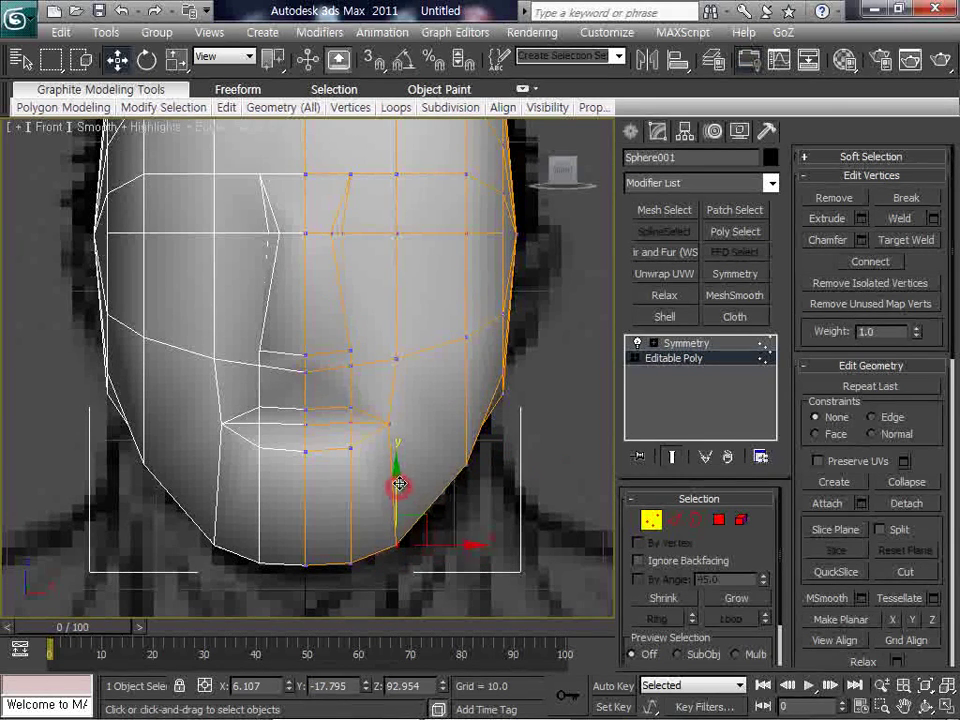
{"action": "key", "text": "F3"}
Step: Move the brow-level vertex above the nose bridge inward by about 0.6 toward the centre line
{"action": "scroll", "coordinate": [431, 399], "scroll_direction": "up", "scroll_amount": 3}
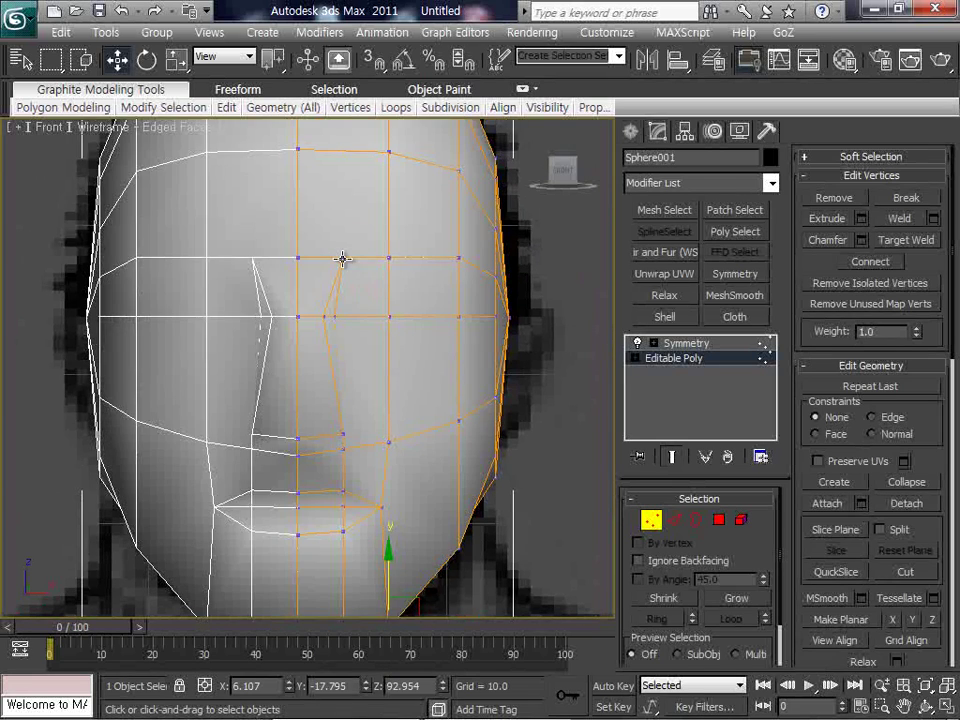
{"action": "left_click", "coordinate": [343, 257]}
{"action": "key", "text": "F3"}
{"action": "left_click_drag", "start_coordinate": [366, 258], "coordinate": [371, 259]}
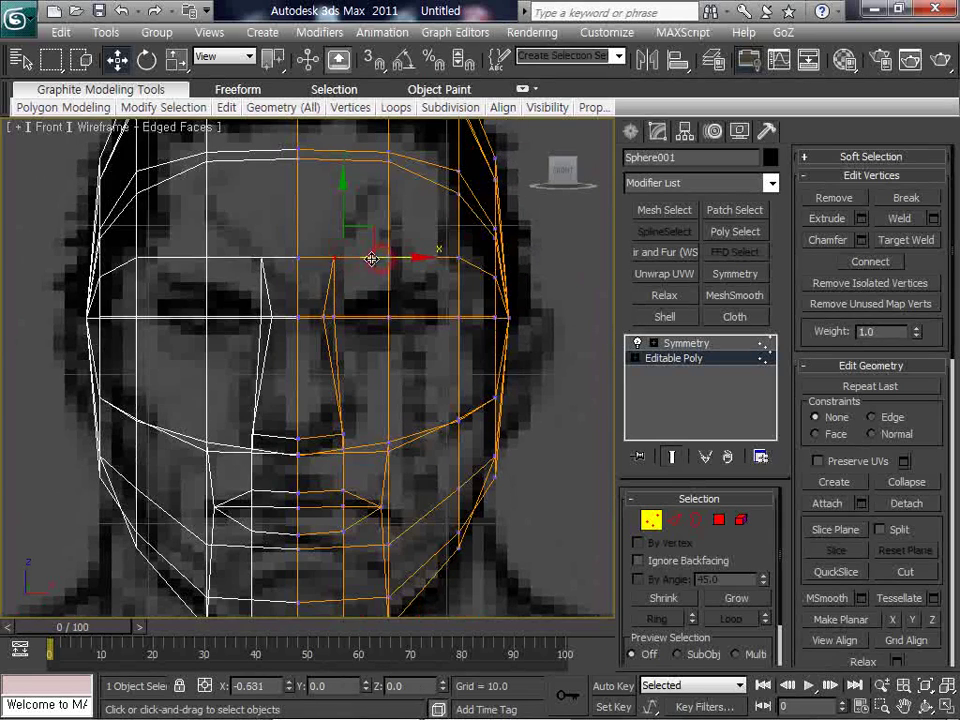
Step: Move the outer nose-base vertices slightly inward toward the centre line to narrow the nostril to the front reference
{"action": "key", "text": "F3"}
{"action": "key", "text": "F3"}
{"action": "left_click", "coordinate": [343, 441]}
{"action": "key", "text": "F3"}
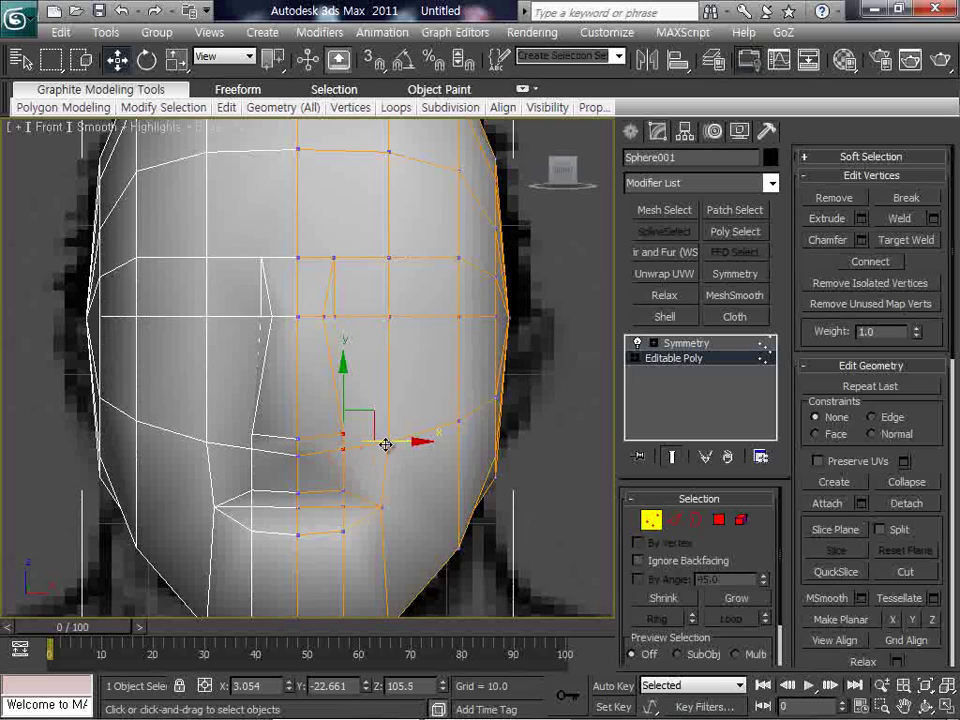
{"action": "left_click_drag", "start_coordinate": [386, 444], "coordinate": [298, 452]}
Step: Raise the lower nose-base vertices by about 0.26 in the front view to match the reference
{"action": "key", "text": "F3"}
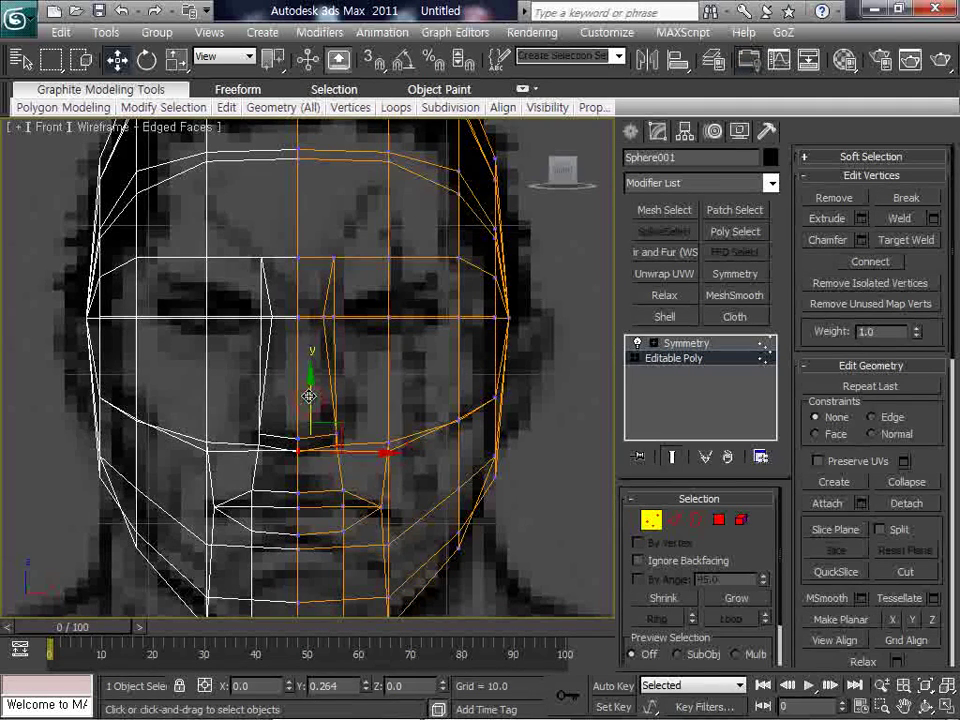
{"action": "key", "text": "F3"}
{"action": "key", "text": "F3"}
{"action": "scroll", "coordinate": [505, 460], "scroll_direction": "down", "scroll_amount": 2}
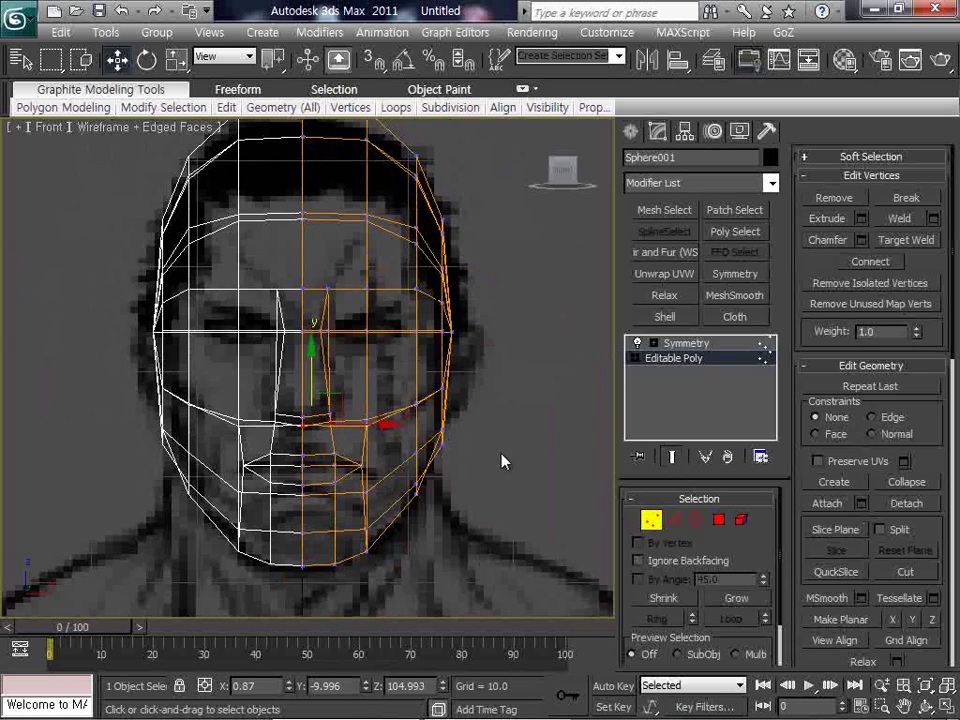
Step: Connect the mouth-corner vertex to the jaw vertex beside it with a new edge, working in the perspective view
{"action": "left_click", "coordinate": [948, 710]}
{"action": "right_click", "coordinate": [526, 538]}
{"action": "left_click", "coordinate": [946, 707]}
{"action": "left_click", "coordinate": [926, 706]}
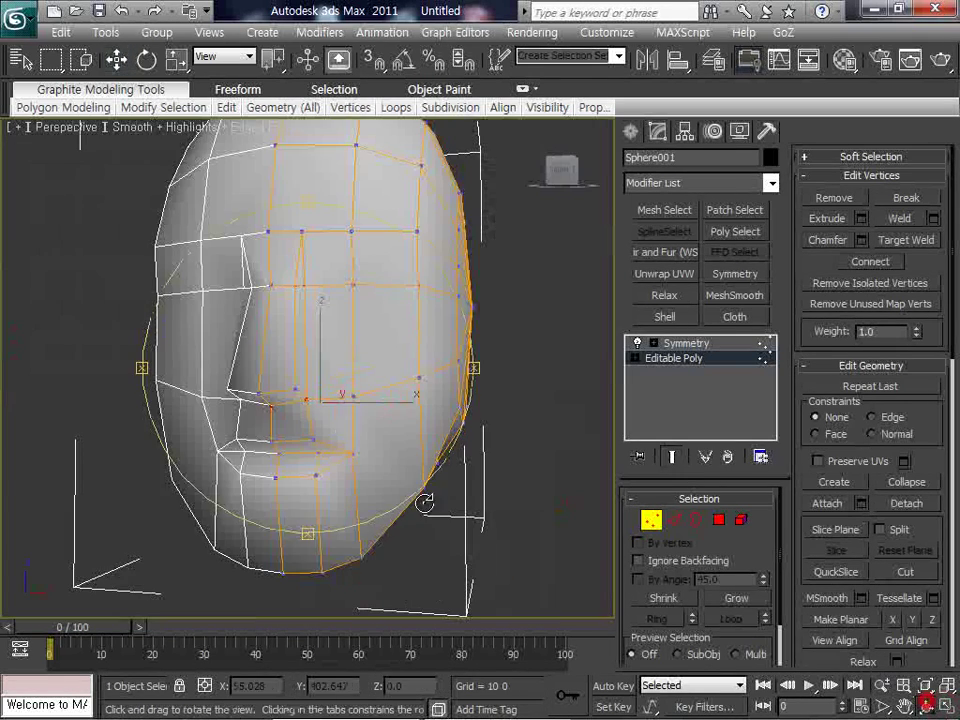
{"action": "mouse_move", "coordinate": [344, 409]}
{"action": "left_mouse_down"}
{"action": "mouse_move", "coordinate": [279, 405]}
{"action": "mouse_move", "coordinate": [347, 401]}
{"action": "left_mouse_up"}
{"action": "scroll", "coordinate": [332, 405], "scroll_direction": "up", "scroll_amount": 3}
{"action": "right_click", "coordinate": [347, 401]}
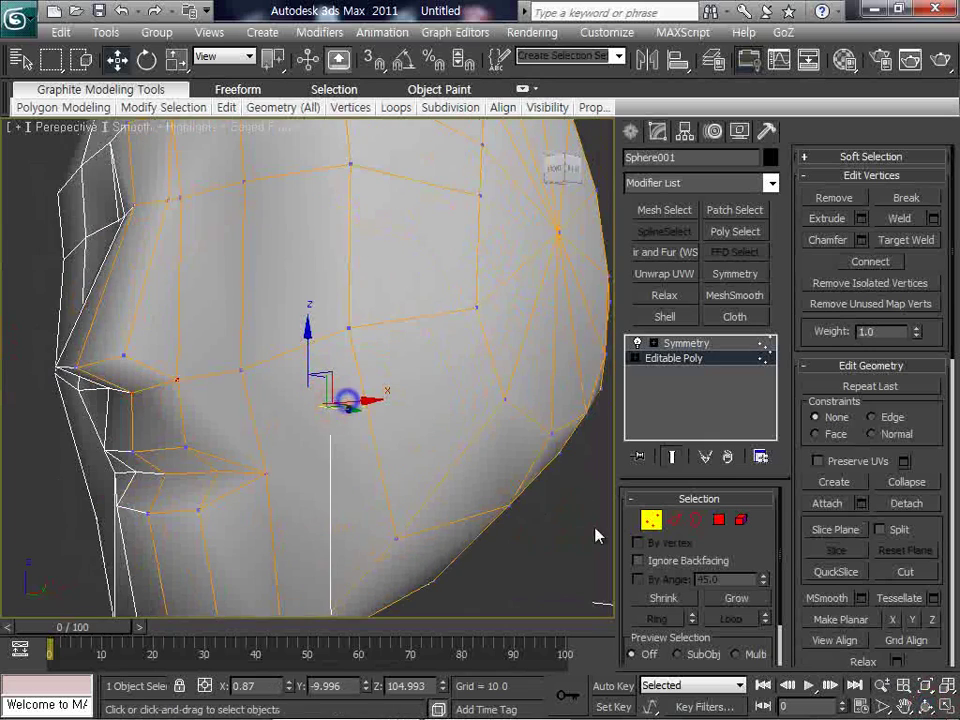
{"action": "left_click", "coordinate": [267, 473]}
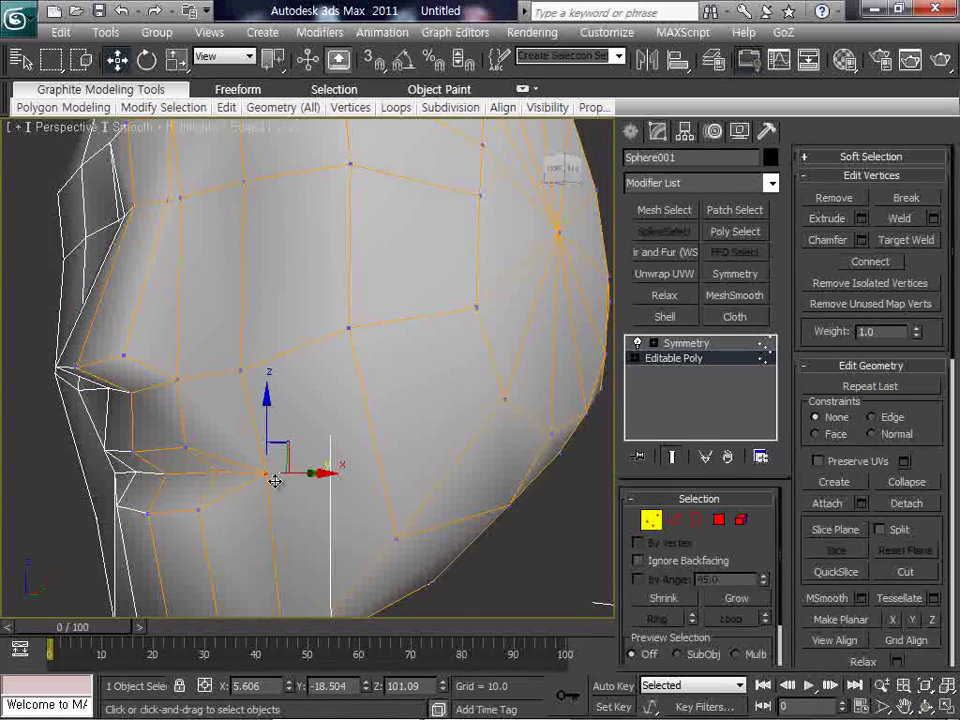
{"action": "middle_click_drag", "start_coordinate": [274, 471], "coordinate": [261, 421]}
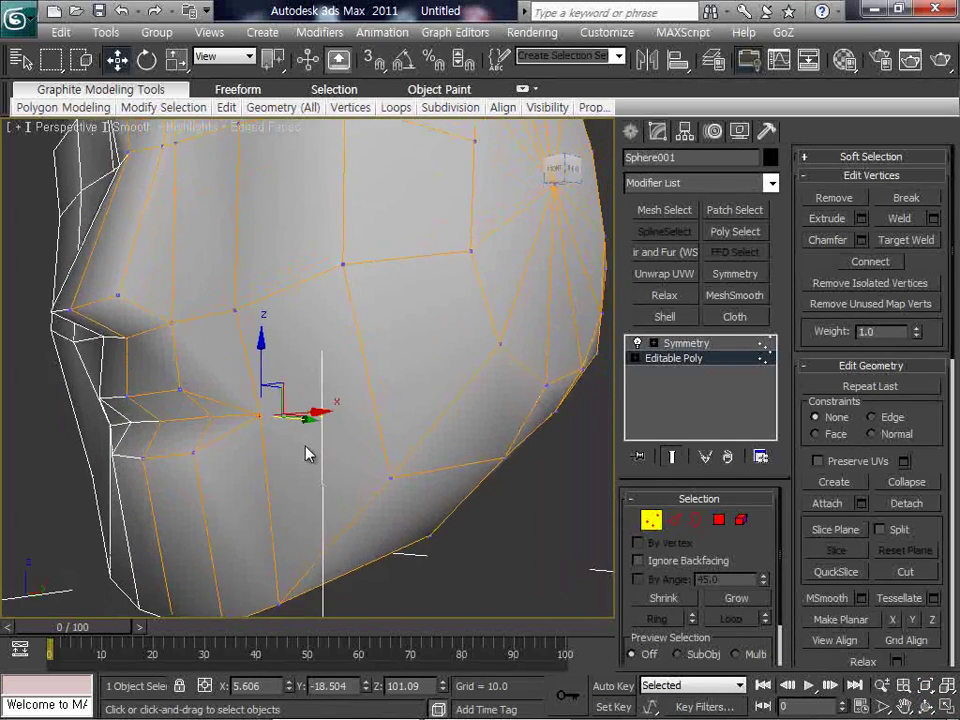
{"action": "left_click", "coordinate": [390, 479]}
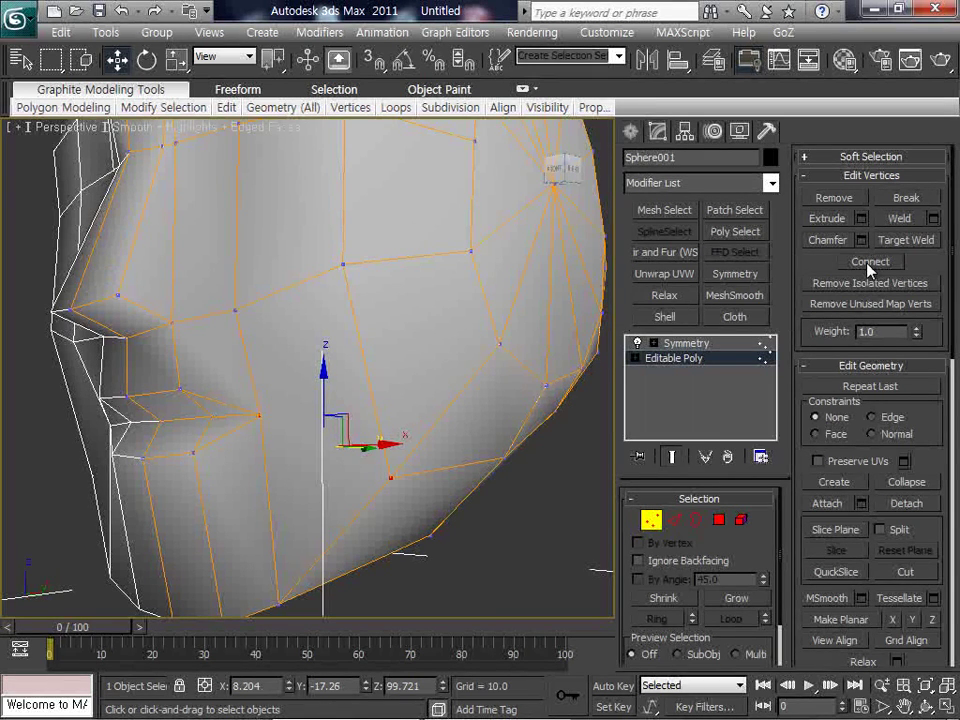
Step: Raise the jaw vertex connected to the mouth corner by about 1.2
{"action": "left_click", "coordinate": [428, 543]}
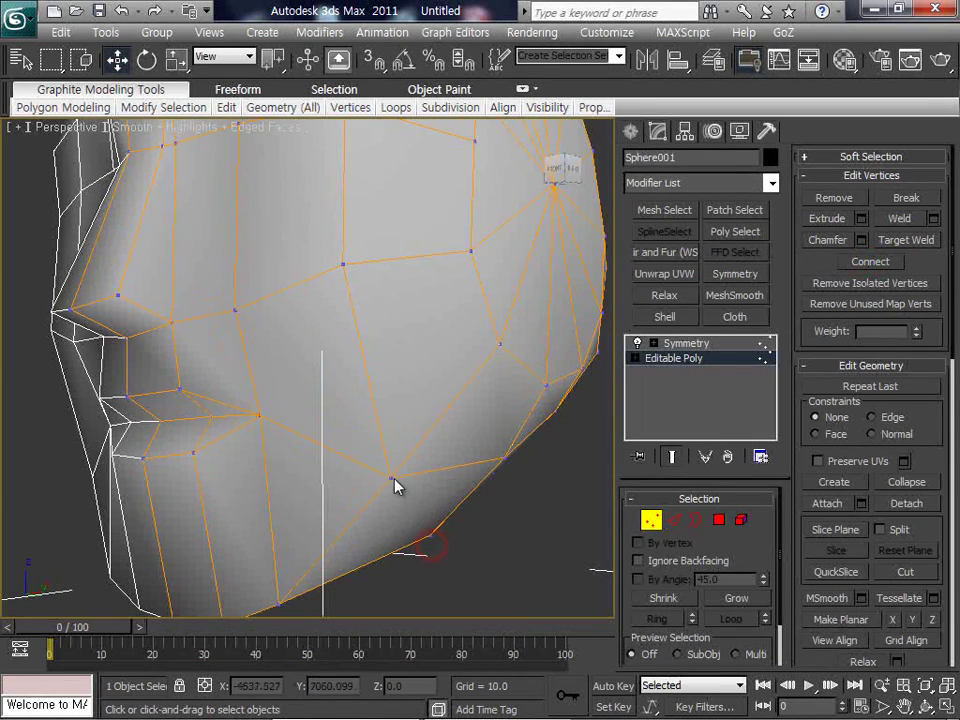
{"action": "left_click", "coordinate": [392, 477]}
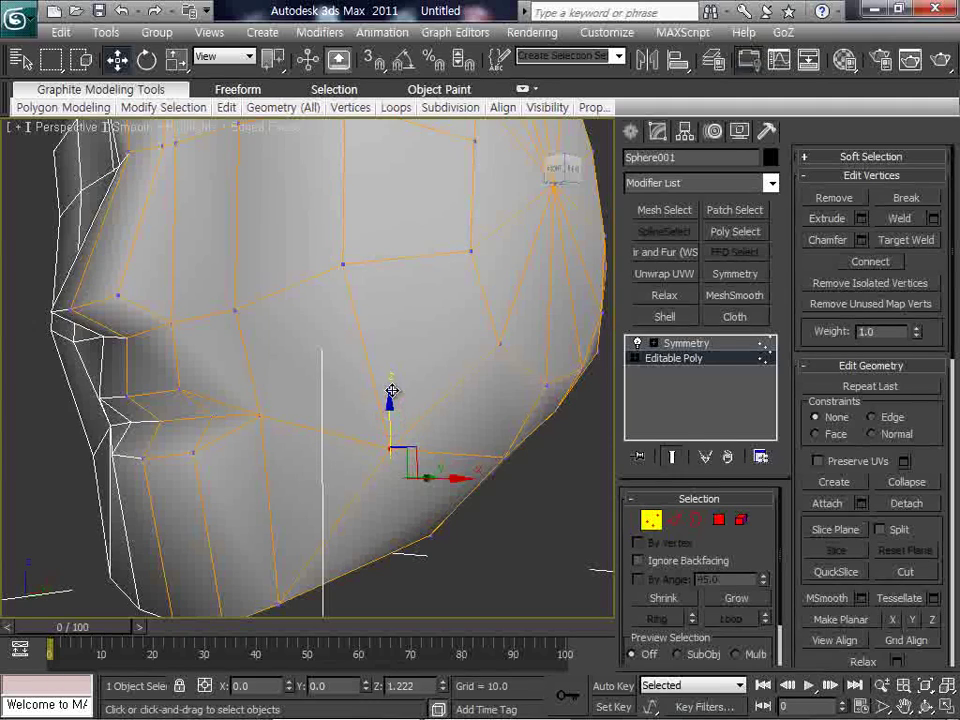
{"action": "middle_click_drag", "start_coordinate": [394, 375], "coordinate": [388, 342]}
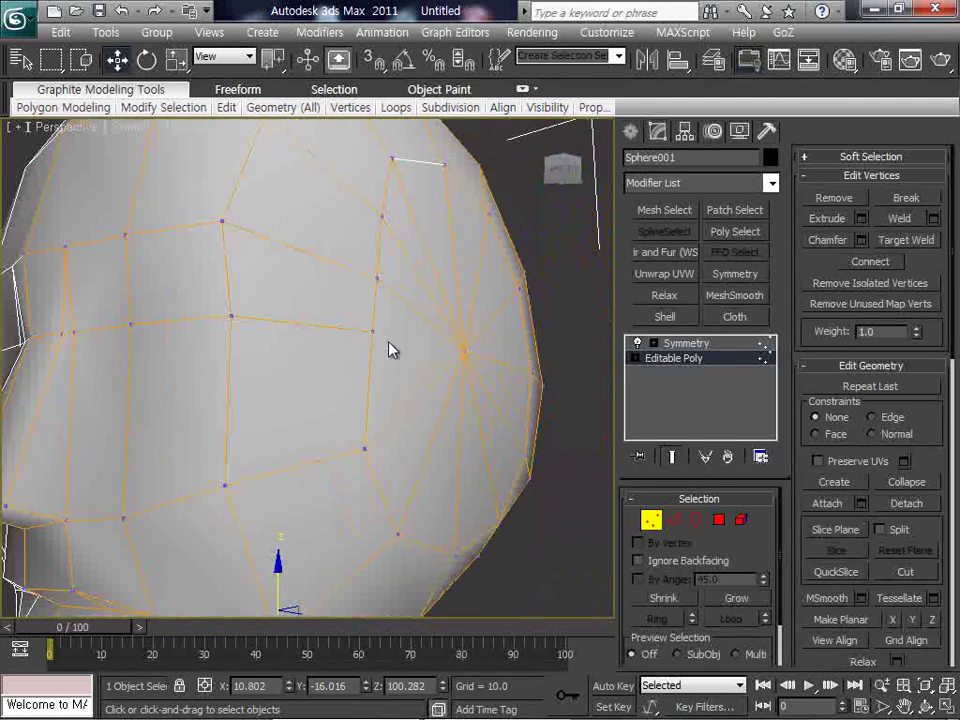
Step: Connect the eye-level vertex on the side of the head to the pole vertex where the side edges converge
{"action": "left_click", "coordinate": [373, 333]}
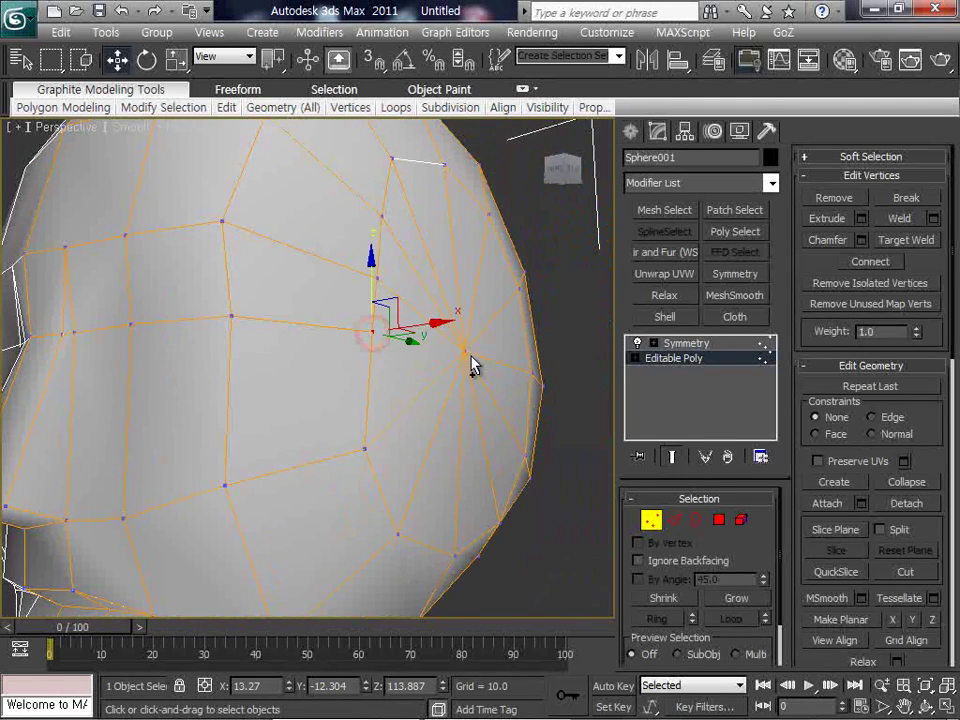
{"action": "left_click", "coordinate": [464, 352], "text": "ctrl"}
{"action": "left_click", "coordinate": [848, 262]}
{"action": "key", "text": "z"}
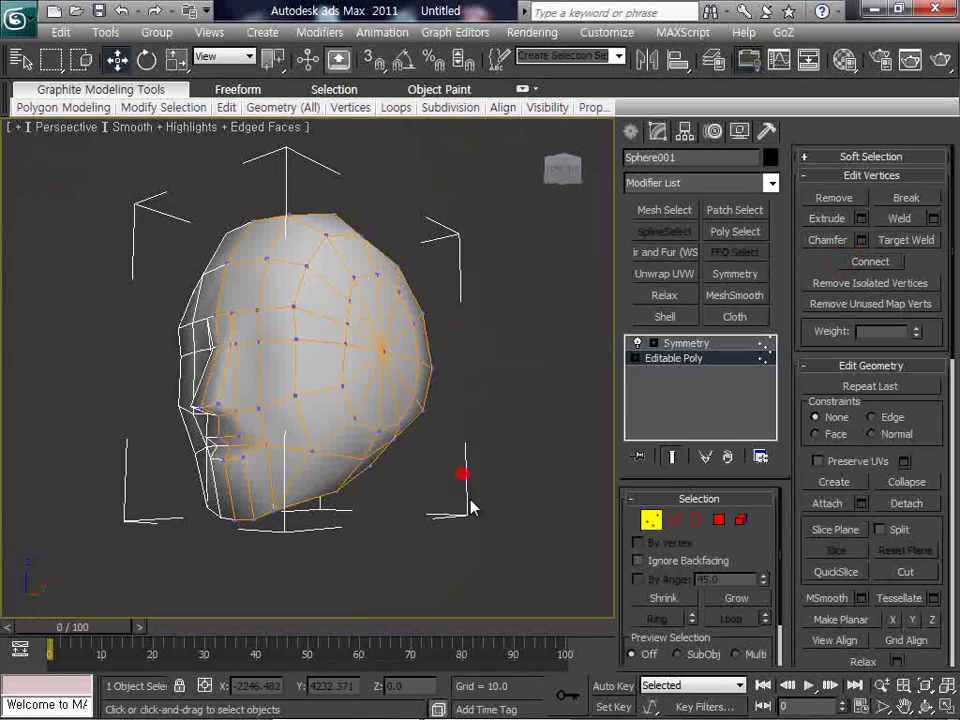
Step: Move the jaw vertex beside the mouth up by about 1.4 and back by about 0.5 to refine the jawline
{"action": "left_click", "coordinate": [926, 706]}
{"action": "left_click_drag", "start_coordinate": [300, 373], "coordinate": [281, 392]}
{"action": "scroll", "coordinate": [281, 392], "scroll_direction": "up", "scroll_amount": 3}
{"action": "left_click_drag", "start_coordinate": [281, 392], "coordinate": [214, 390]}
{"action": "right_click", "coordinate": [213, 389]}
{"action": "left_click", "coordinate": [181, 466]}
{"action": "left_click_drag", "start_coordinate": [199, 442], "coordinate": [208, 423]}
{"action": "middle_click_drag", "start_coordinate": [373, 524], "coordinate": [360, 418]}
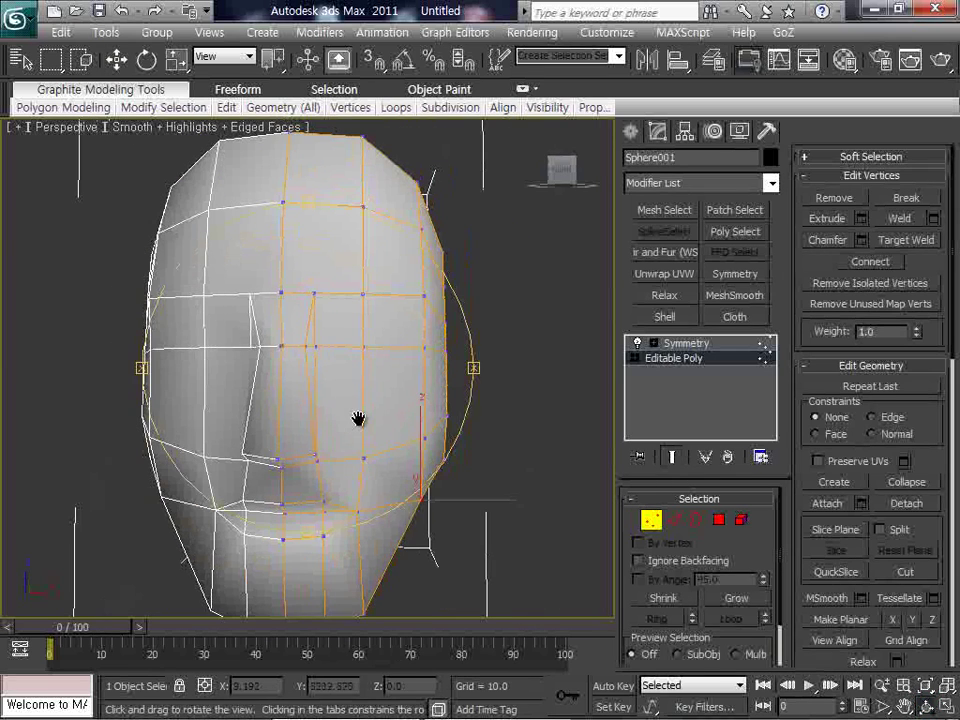
{"action": "key", "text": "w"}
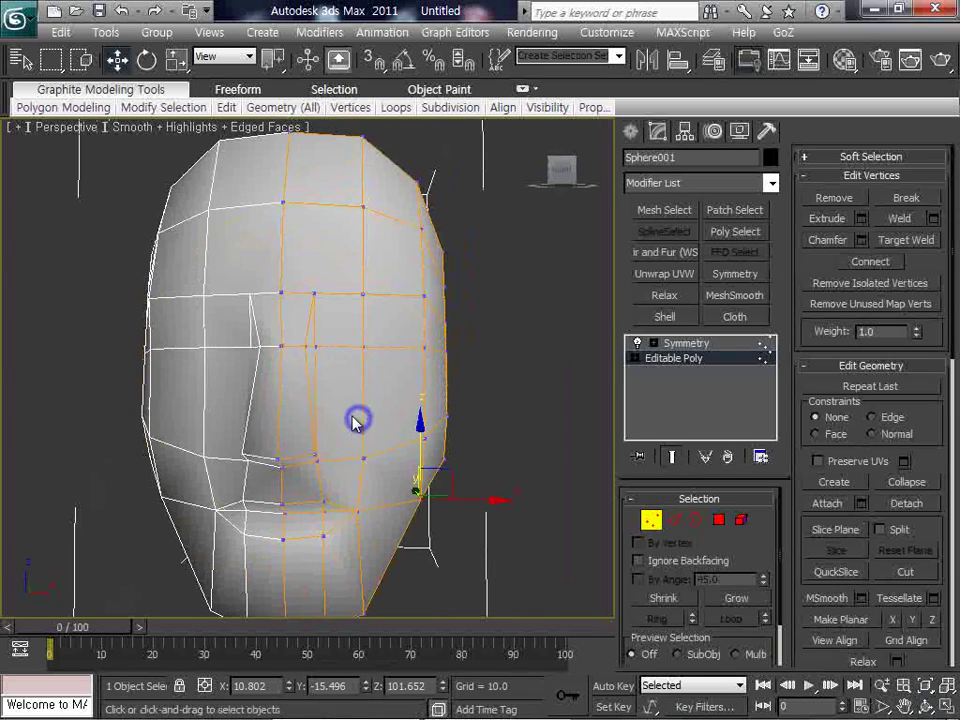
Step: Compare the eye area with the front reference and examine it close up in a maximized perspective view
{"action": "left_click", "coordinate": [946, 708]}
{"action": "scroll", "coordinate": [476, 300], "scroll_direction": "up", "scroll_amount": 3}
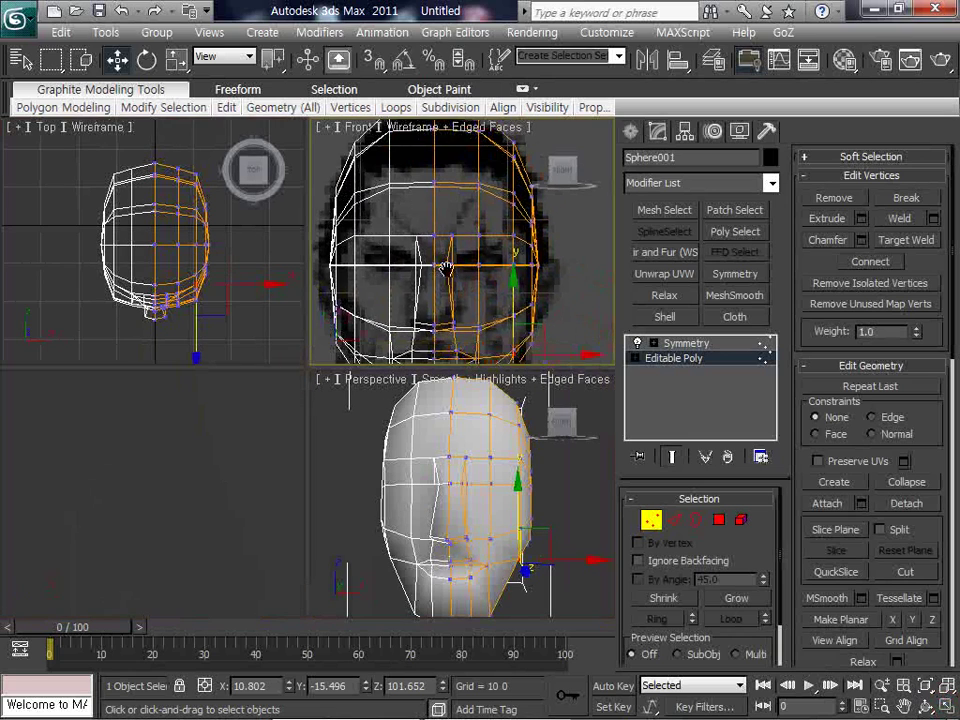
{"action": "scroll", "coordinate": [446, 267], "scroll_direction": "up", "scroll_amount": 2}
{"action": "scroll", "coordinate": [399, 444], "scroll_direction": "up", "scroll_amount": 6}
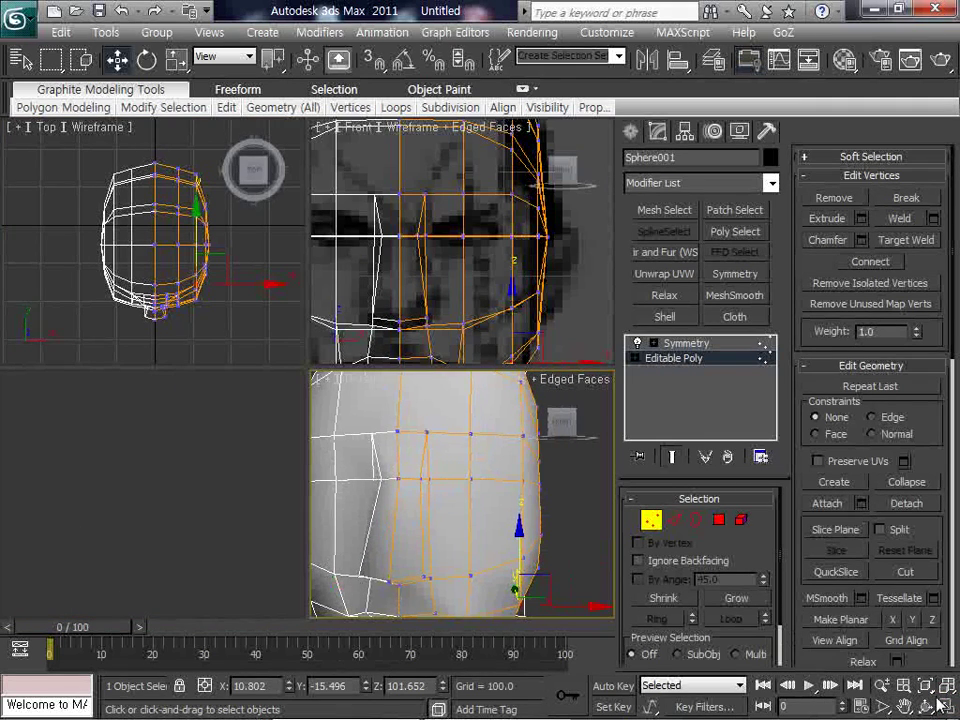
{"action": "left_click", "coordinate": [944, 707]}
{"action": "middle_click_drag", "start_coordinate": [362, 386], "coordinate": [334, 368]}
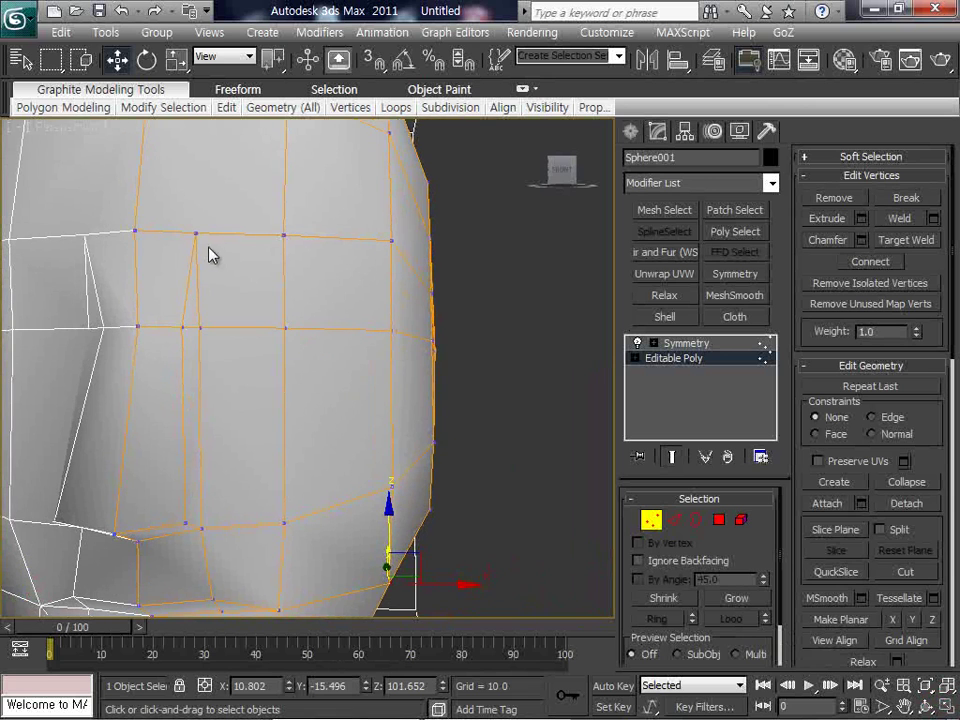
{"action": "left_click", "coordinate": [197, 234]}
{"action": "left_click", "coordinate": [285, 236], "text": "ctrl"}
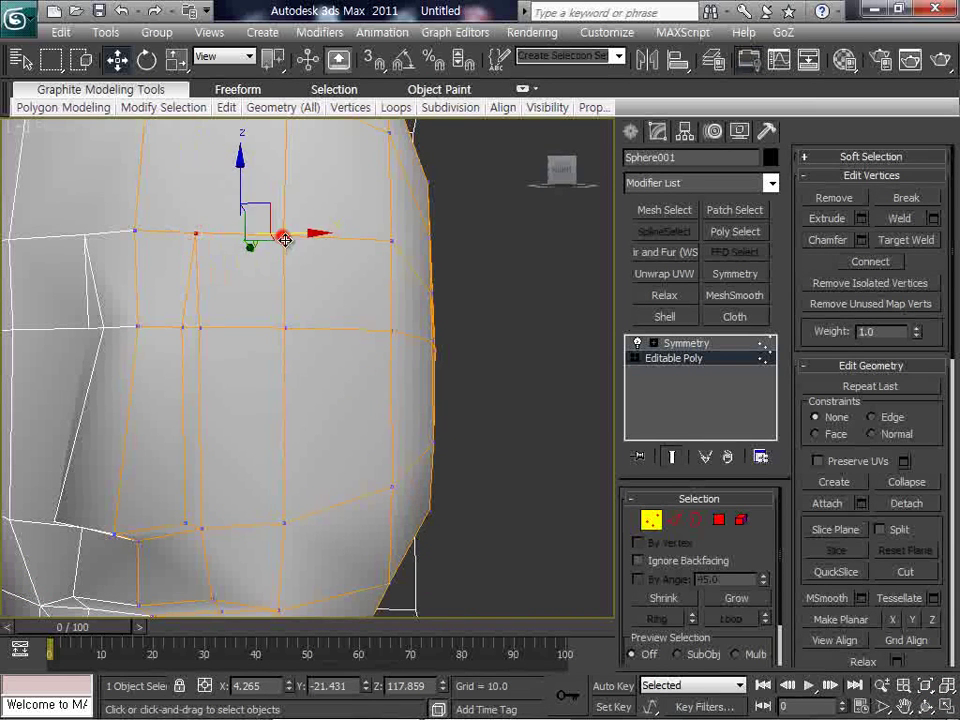
{"action": "left_click", "coordinate": [391, 241], "text": "ctrl"}
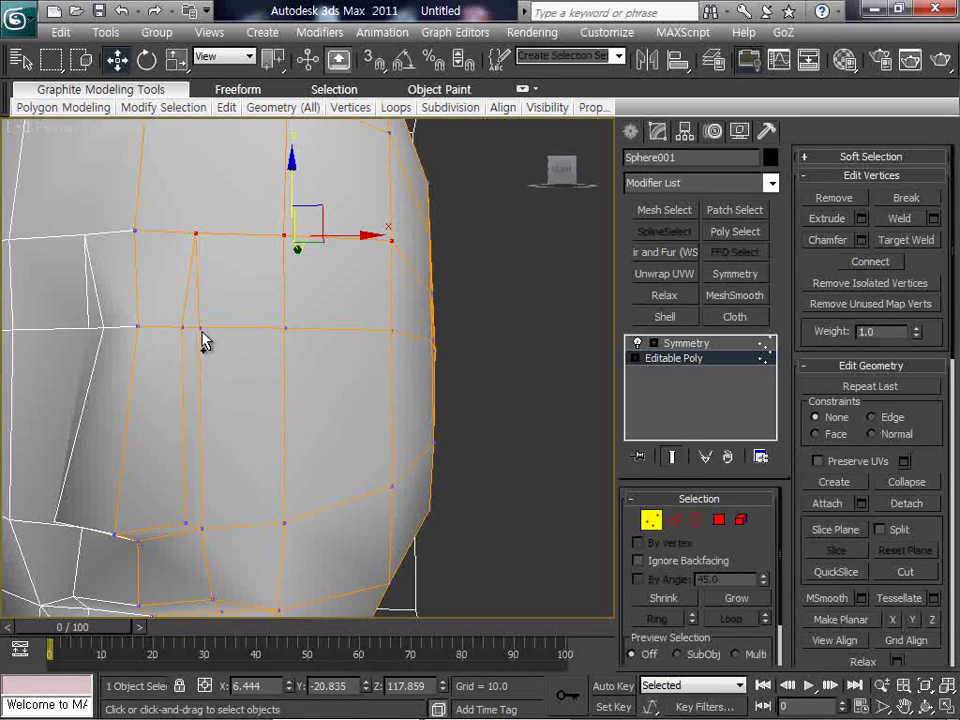
Step: Cut new edges around the eye from the outer brow vertex, past the outer eye corner and under the eye to the nose side
{"action": "left_click", "coordinate": [650, 520]}
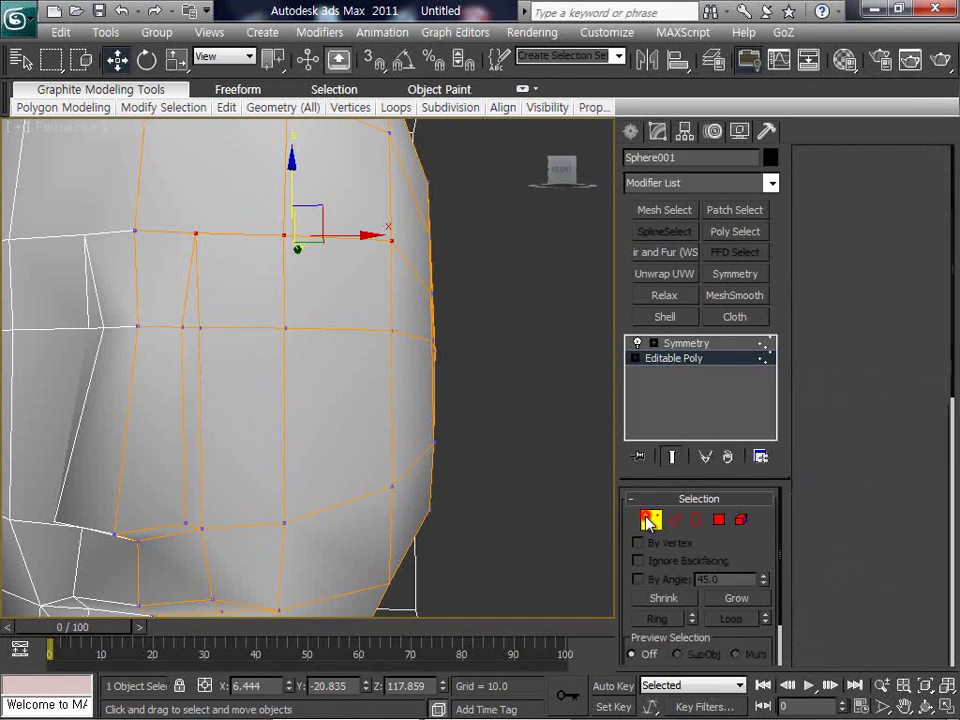
{"action": "left_click", "coordinate": [893, 384]}
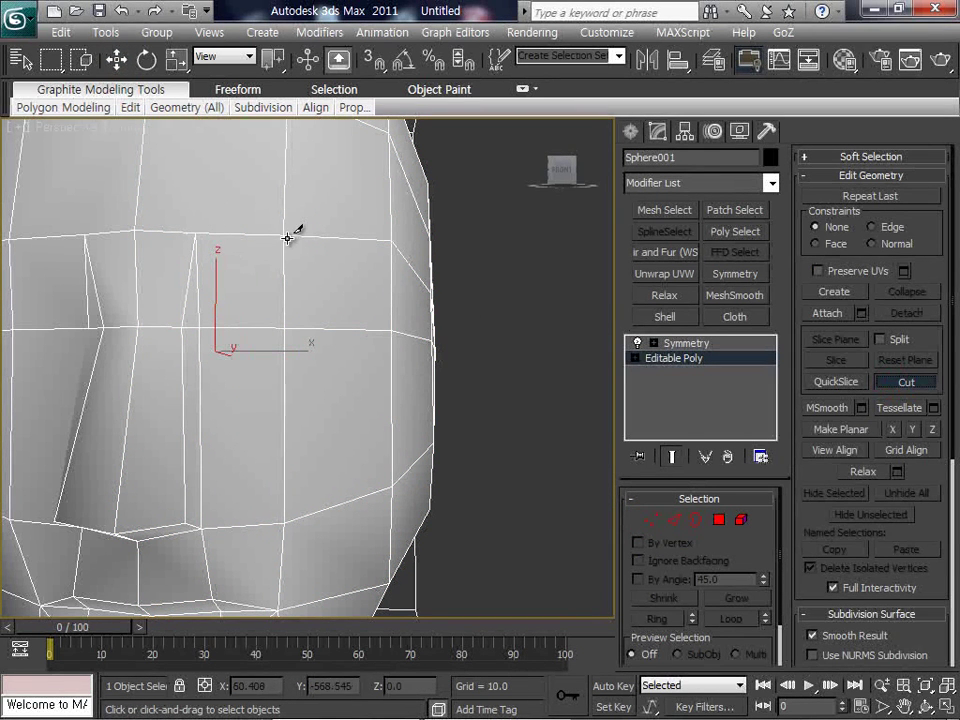
{"action": "left_click", "coordinate": [392, 241]}
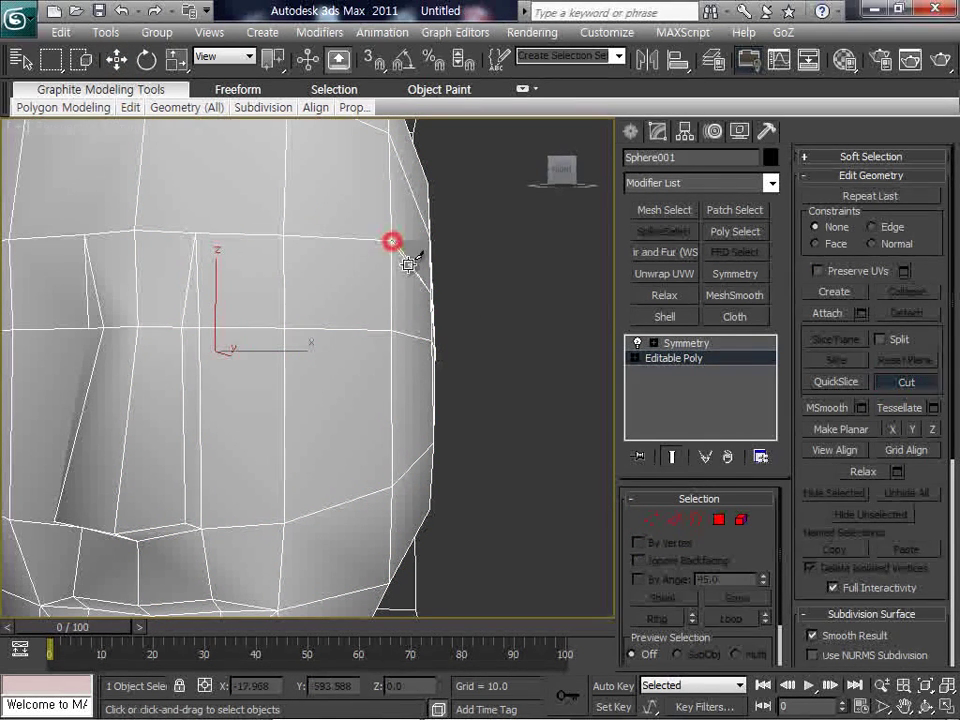
{"action": "left_click", "coordinate": [411, 332]}
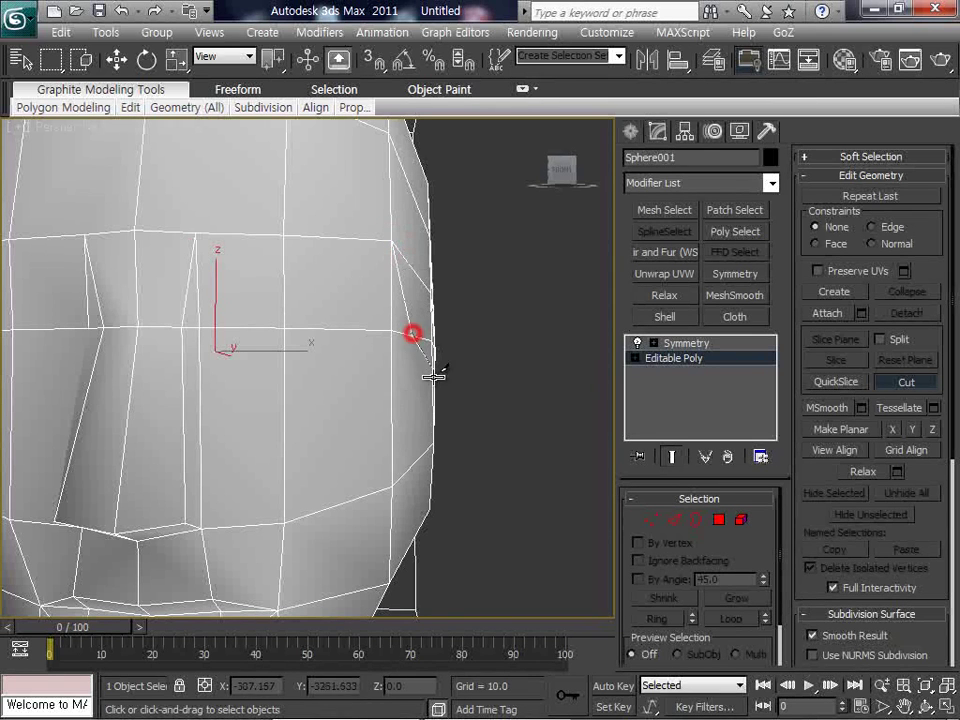
{"action": "left_click", "coordinate": [394, 401]}
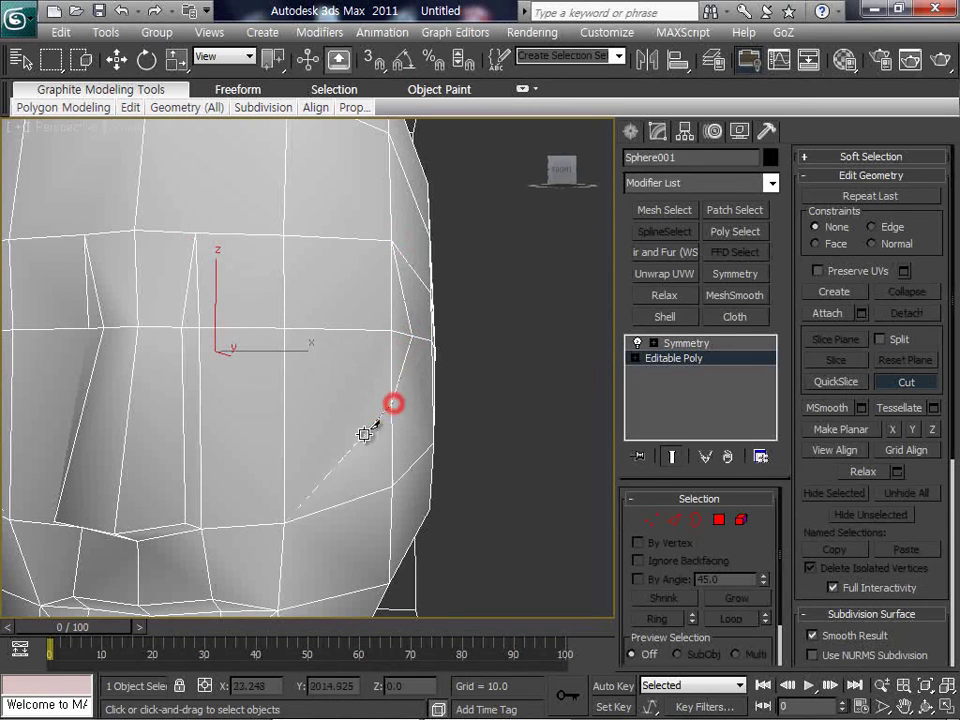
{"action": "left_click", "coordinate": [281, 422]}
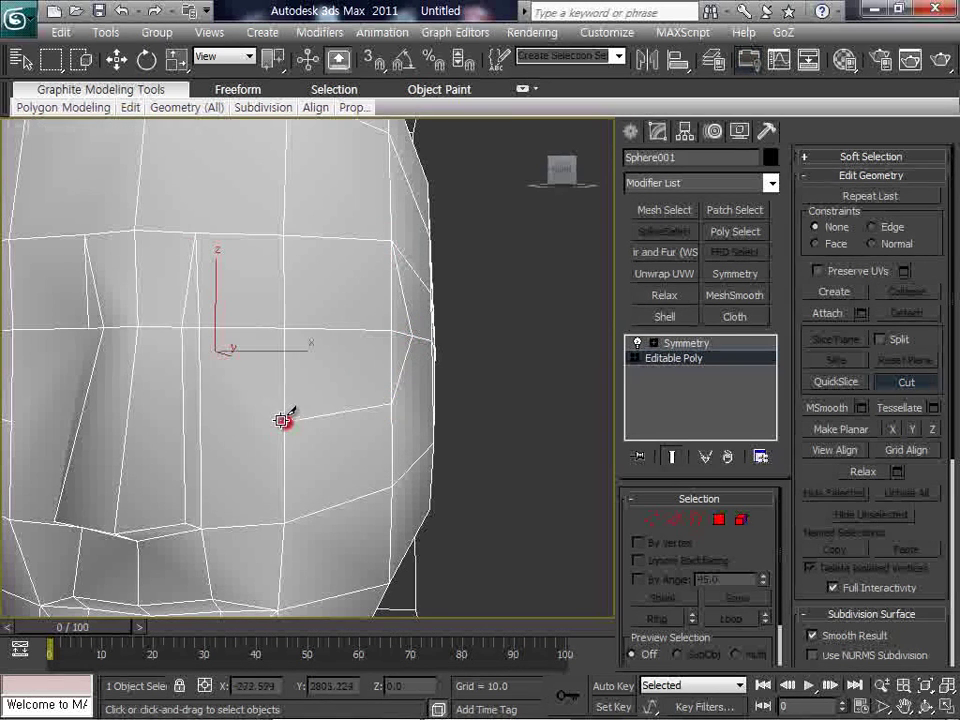
{"action": "left_click", "coordinate": [201, 388]}
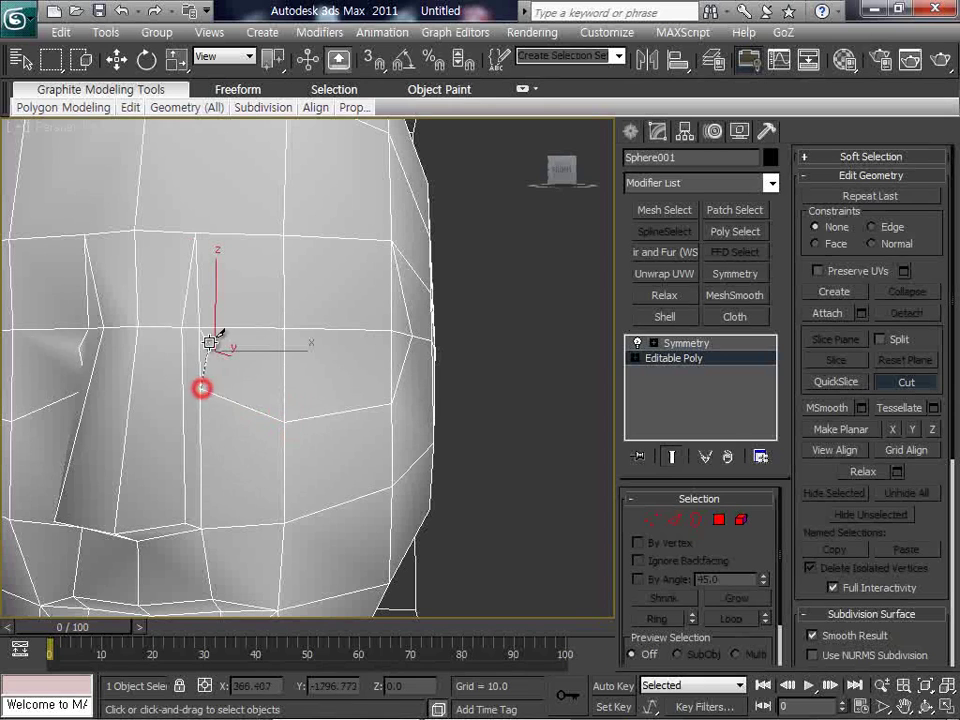
Step: Select the polygons covering the eye socket, including the narrow outer ones, and delete them to open an eye hole
{"action": "right_click", "coordinate": [482, 413]}
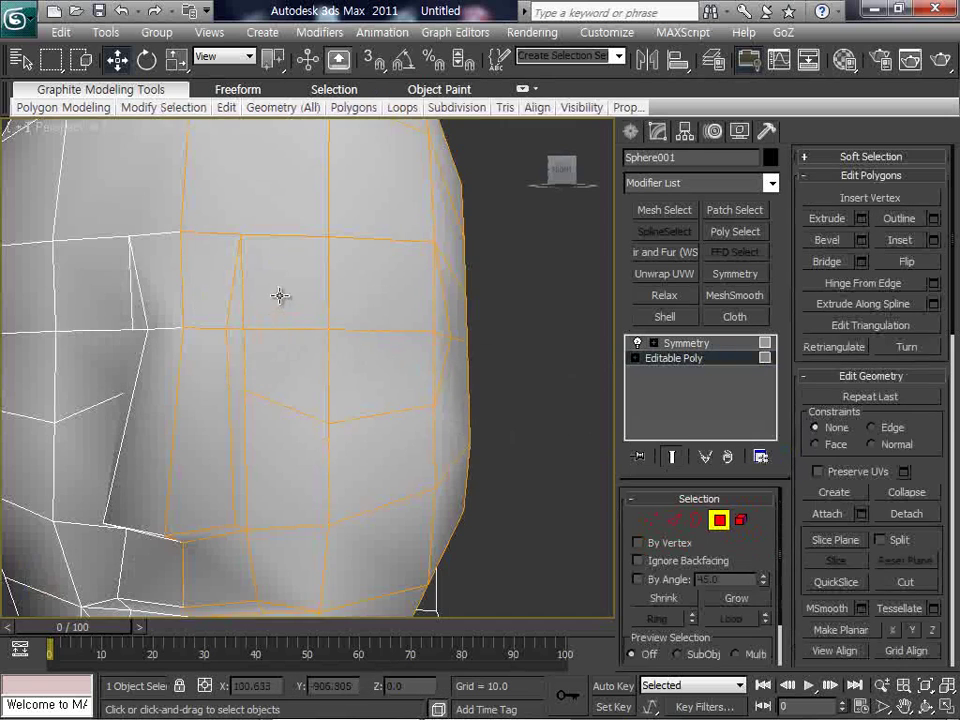
{"action": "left_click", "coordinate": [307, 303]}
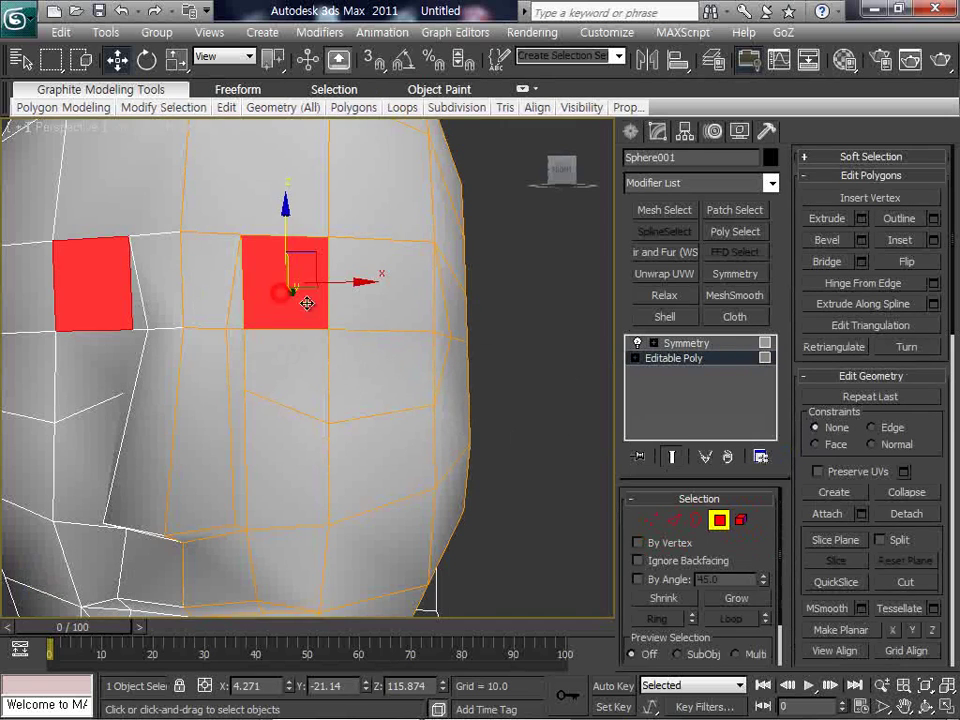
{"action": "left_click", "coordinate": [425, 312], "text": "ctrl"}
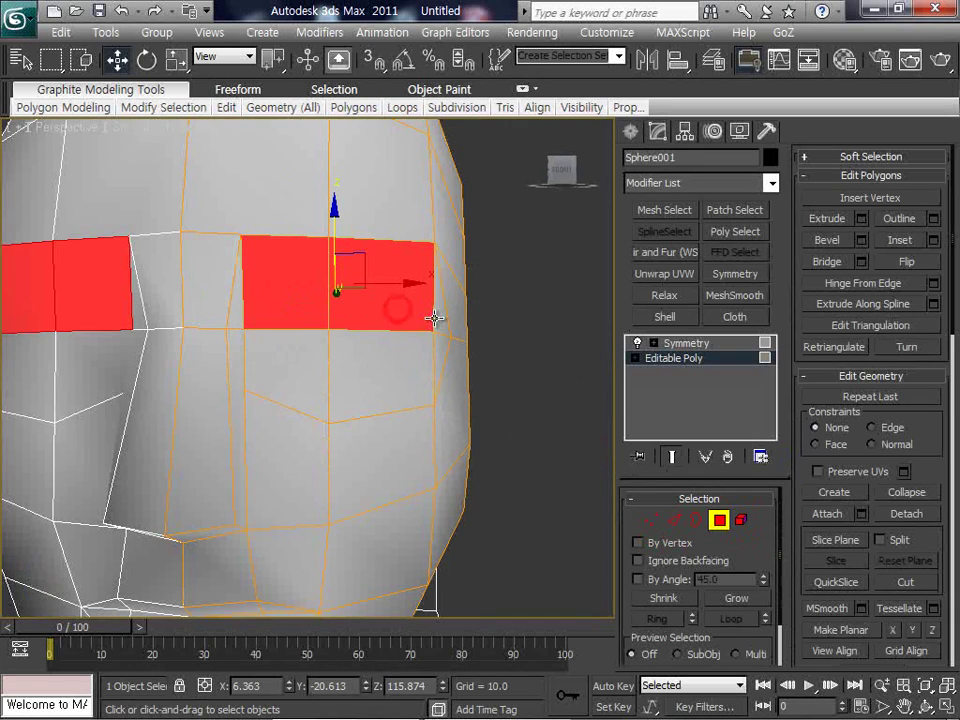
{"action": "left_click", "coordinate": [437, 319], "text": "ctrl"}
{"action": "left_click", "coordinate": [437, 347], "text": "ctrl"}
{"action": "left_click", "coordinate": [394, 366], "text": "ctrl"}
{"action": "left_click", "coordinate": [326, 366], "text": "ctrl"}
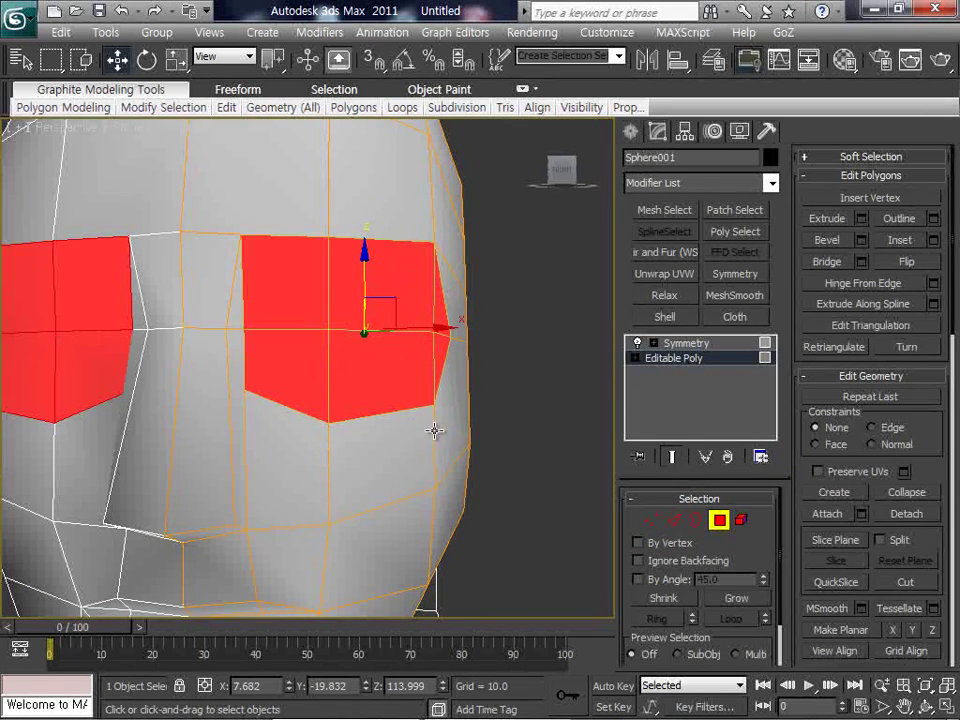
{"action": "key", "text": "Delete"}
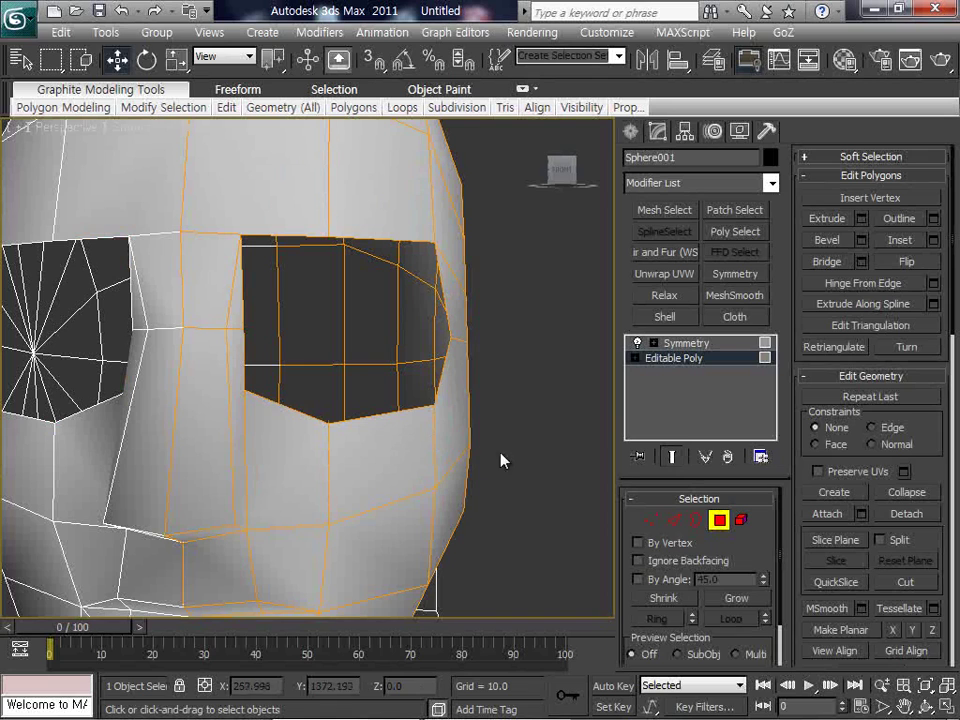
Step: In the Front view, raise the upper middle vertex of the eye opening slightly to start rounding its outline
{"action": "left_click", "coordinate": [648, 518]}
{"action": "scroll", "coordinate": [455, 441], "scroll_direction": "down", "scroll_amount": 3}
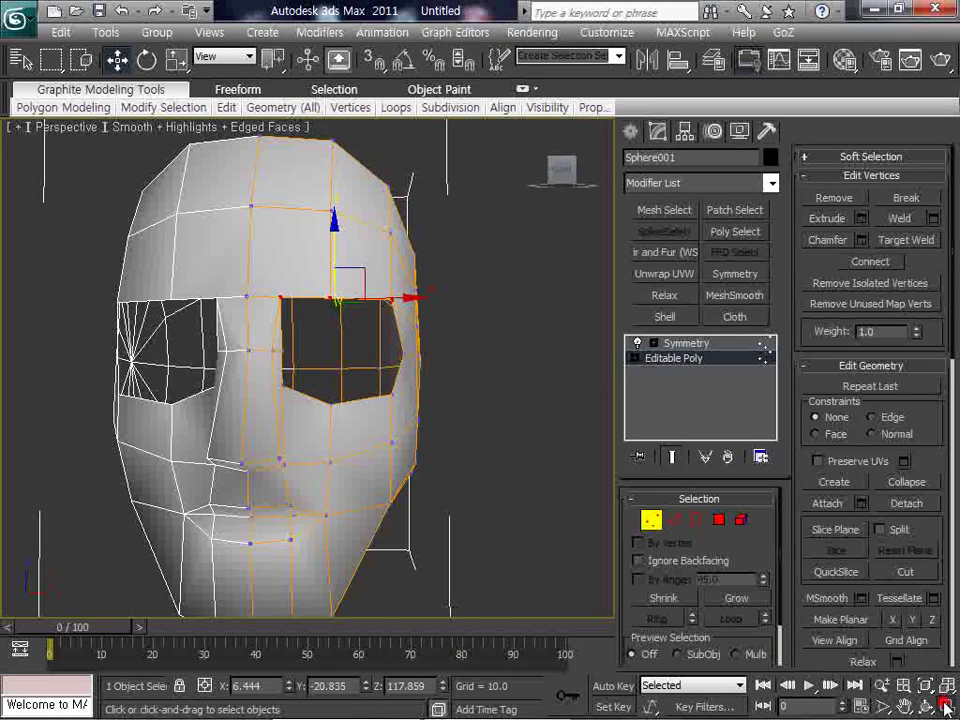
{"action": "key", "text": "alt+w"}
{"action": "key", "text": "alt+w"}
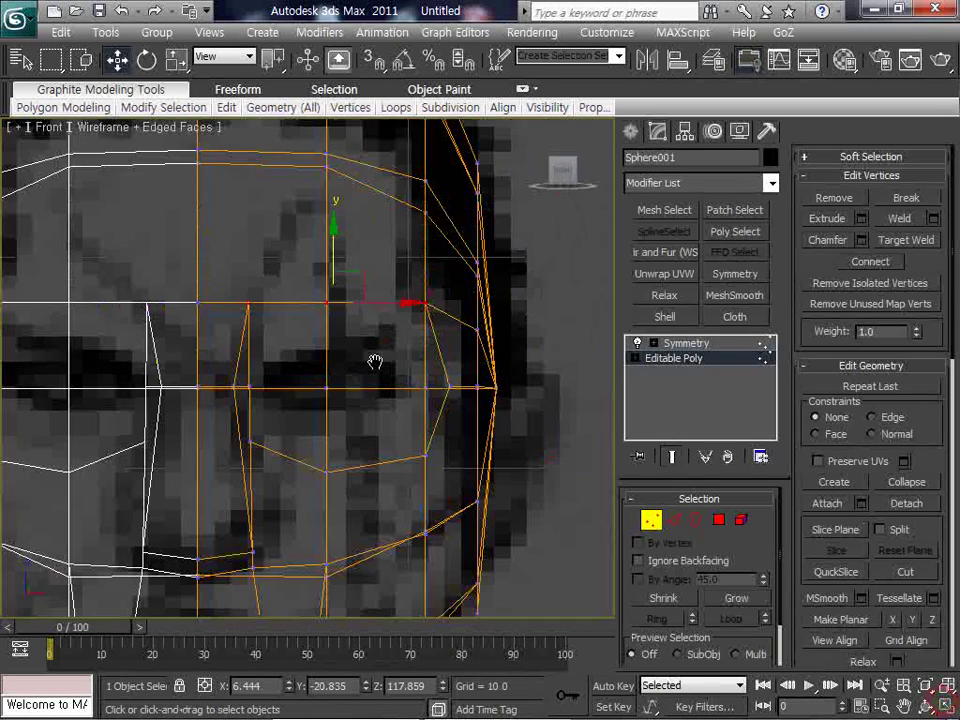
{"action": "scroll", "coordinate": [371, 360], "scroll_direction": "down", "scroll_amount": 2}
{"action": "left_click", "coordinate": [408, 335]}
{"action": "key", "text": "F3"}
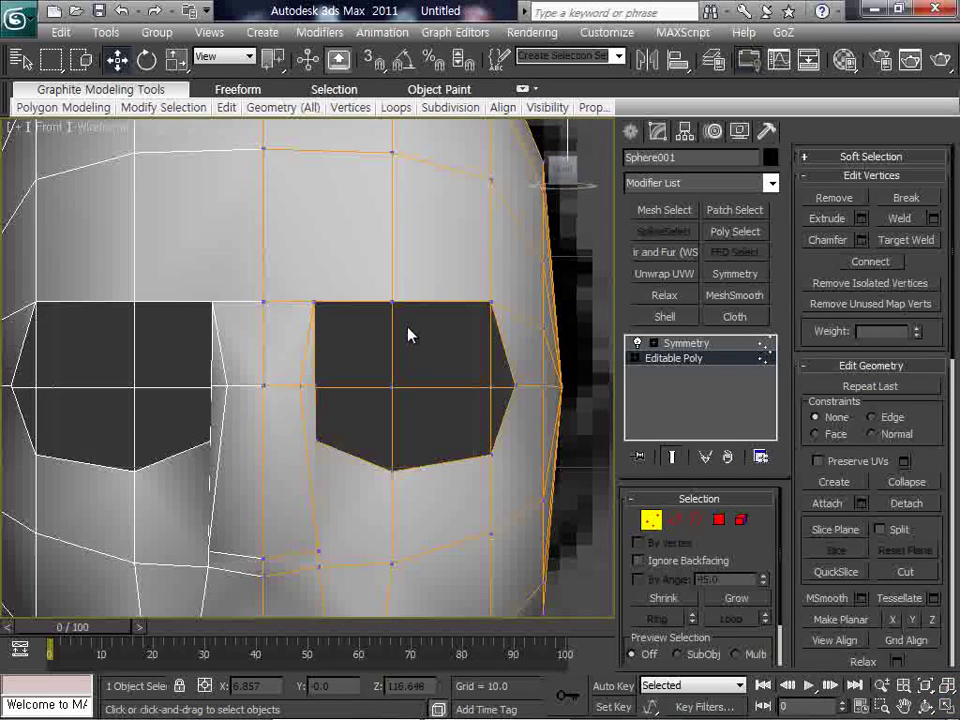
{"action": "key", "text": "F3"}
{"action": "left_click", "coordinate": [393, 300]}
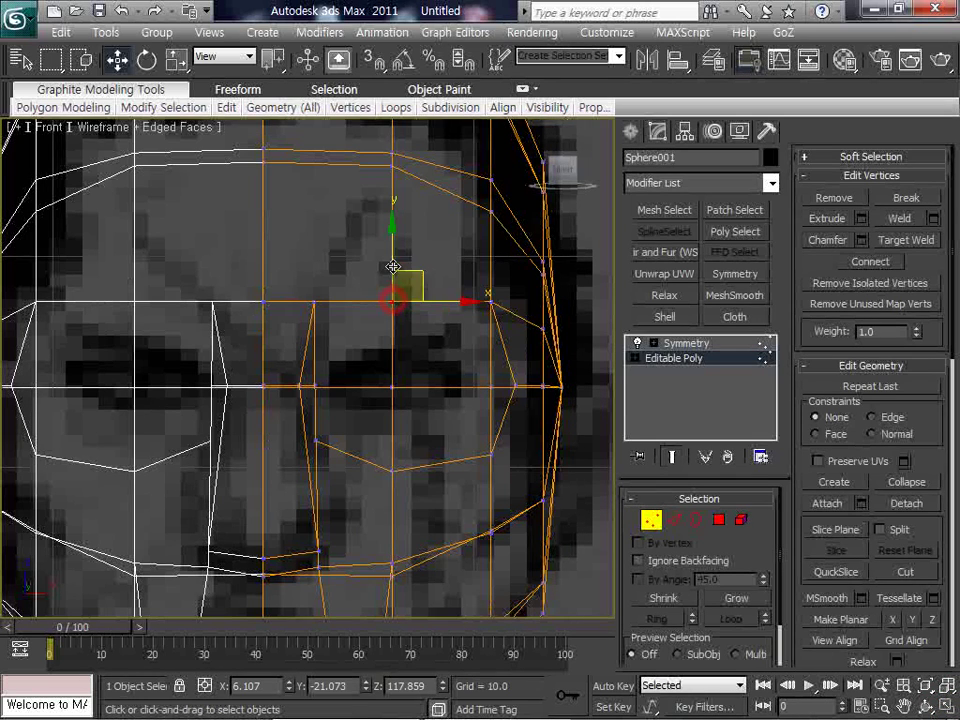
{"action": "left_click_drag", "start_coordinate": [392, 300], "coordinate": [391, 242]}
{"action": "key", "text": "F3"}
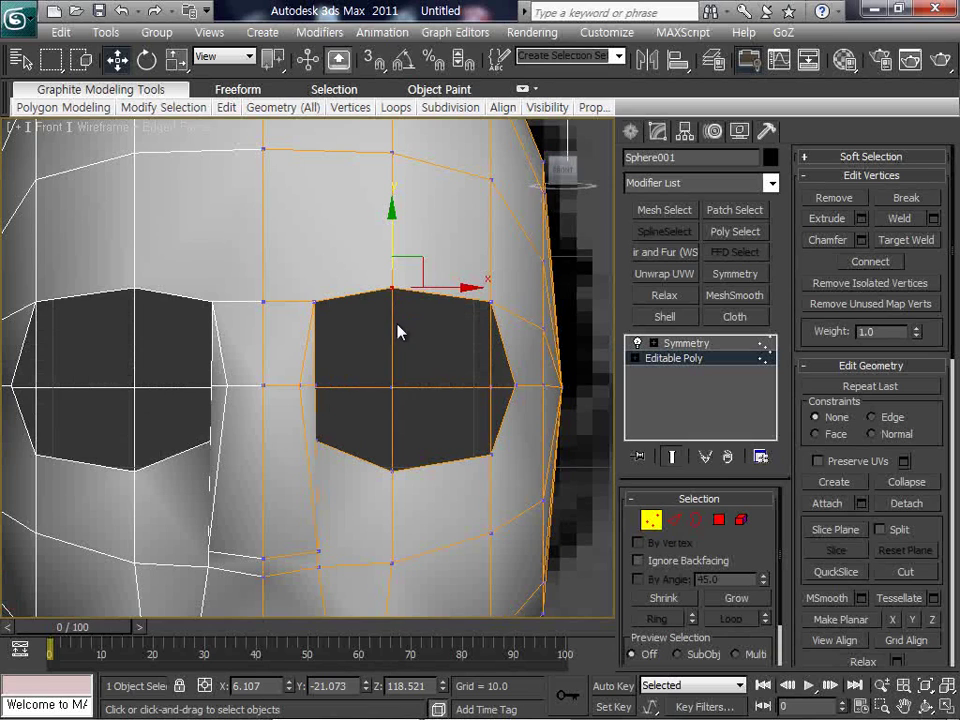
Step: Move the eye opening's inner corner vertex slightly toward the nose
{"action": "key", "text": "F3"}
{"action": "left_click", "coordinate": [317, 388]}
{"action": "left_click_drag", "start_coordinate": [368, 388], "coordinate": [357, 390]}
{"action": "key", "text": "F3"}
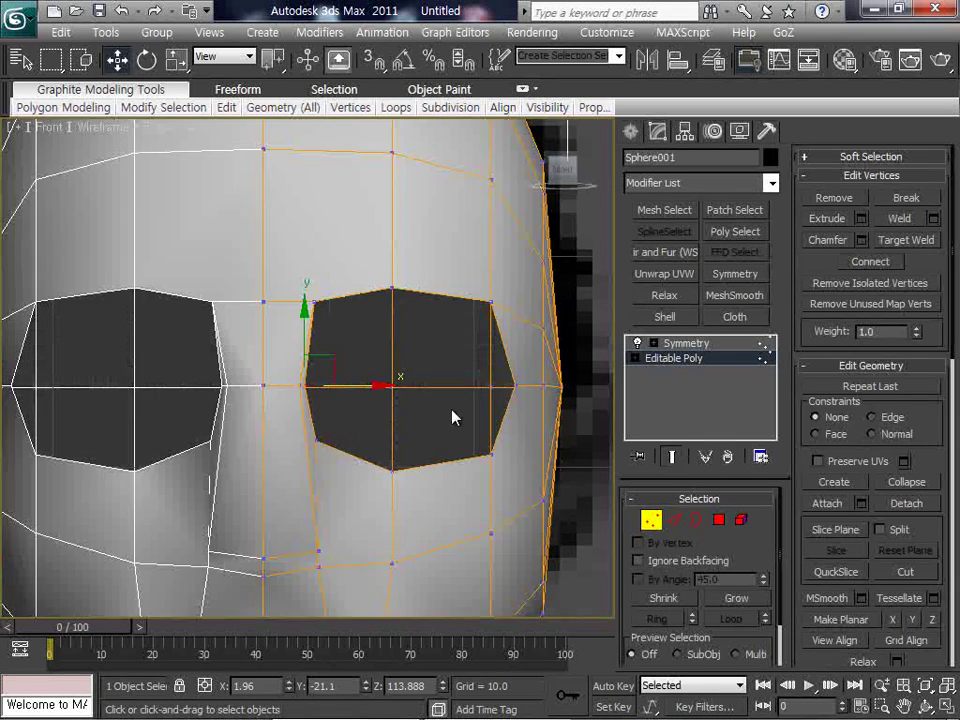
Step: Raise the lower outer vertex and the bottom middle vertex of the eye opening
{"action": "key", "text": "F3"}
{"action": "left_click", "coordinate": [489, 451]}
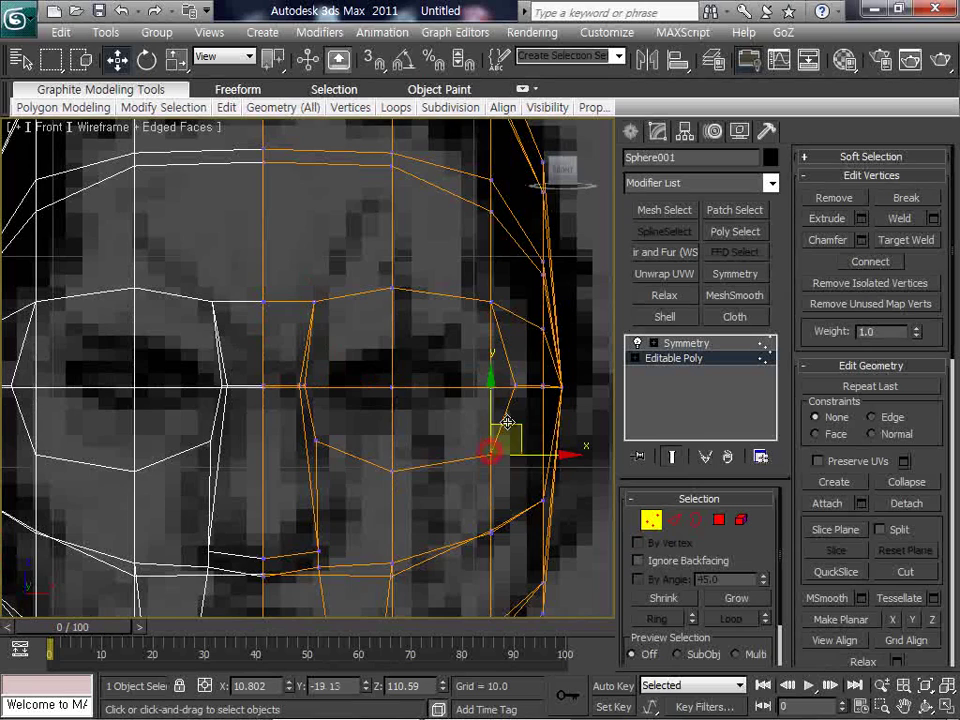
{"action": "left_click_drag", "start_coordinate": [507, 423], "coordinate": [507, 408]}
{"action": "key", "text": "F3"}
{"action": "left_click", "coordinate": [391, 468]}
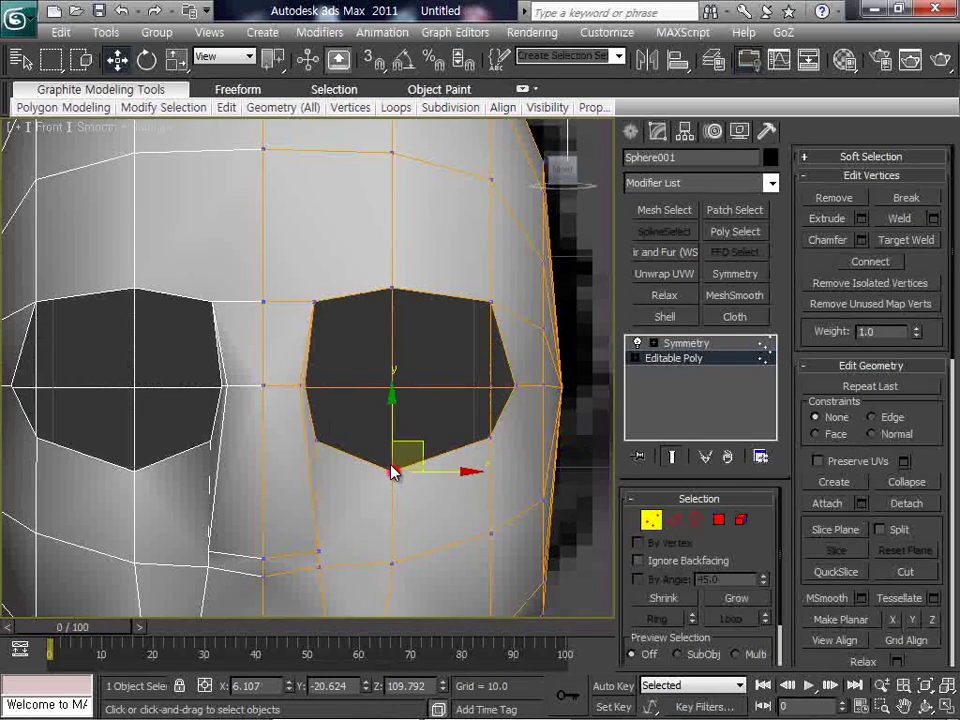
{"action": "key", "text": "F3"}
{"action": "left_click_drag", "start_coordinate": [393, 417], "coordinate": [393, 403]}
{"action": "key", "text": "F3"}
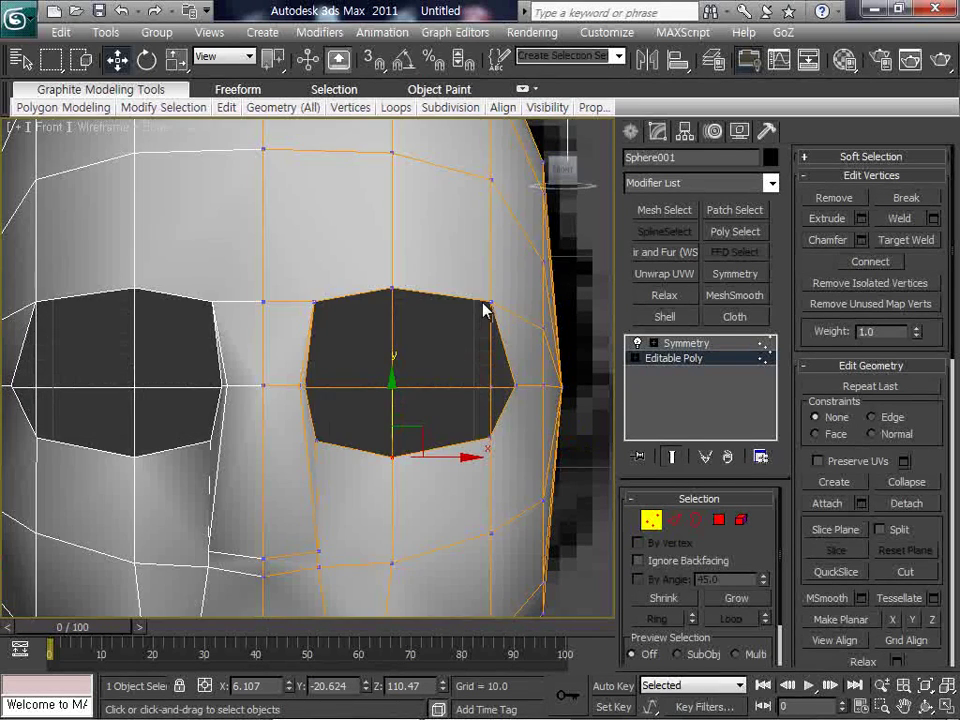
Step: Pull the eye opening's upper outer vertex slightly inward and raise its outer corner vertex
{"action": "key", "text": "F3"}
{"action": "key", "text": "F3"}
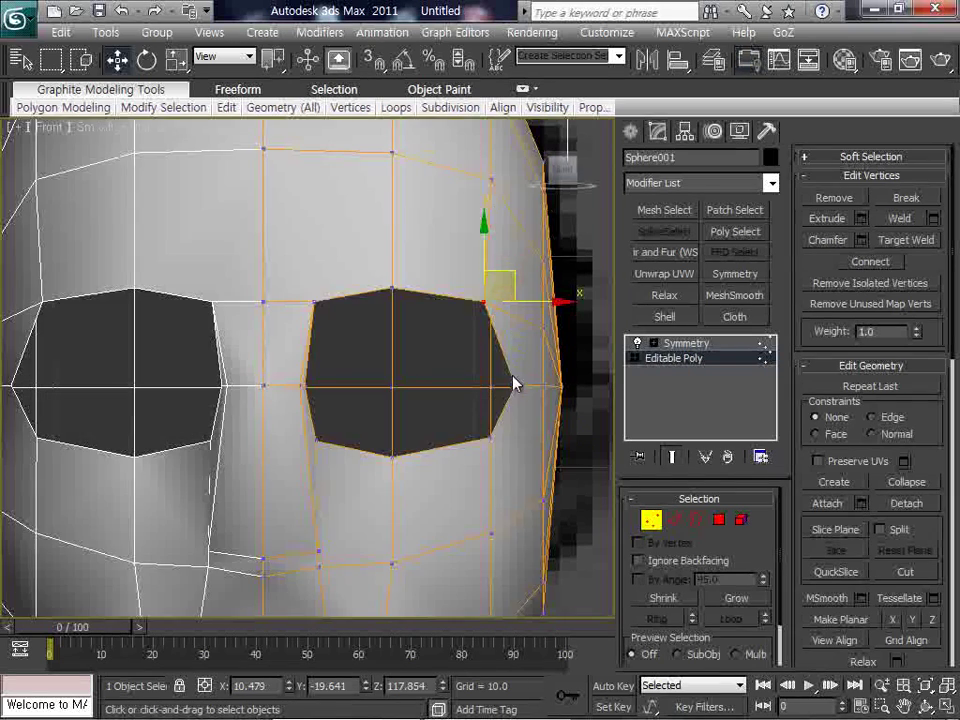
{"action": "left_click", "coordinate": [514, 383]}
{"action": "key", "text": "F3"}
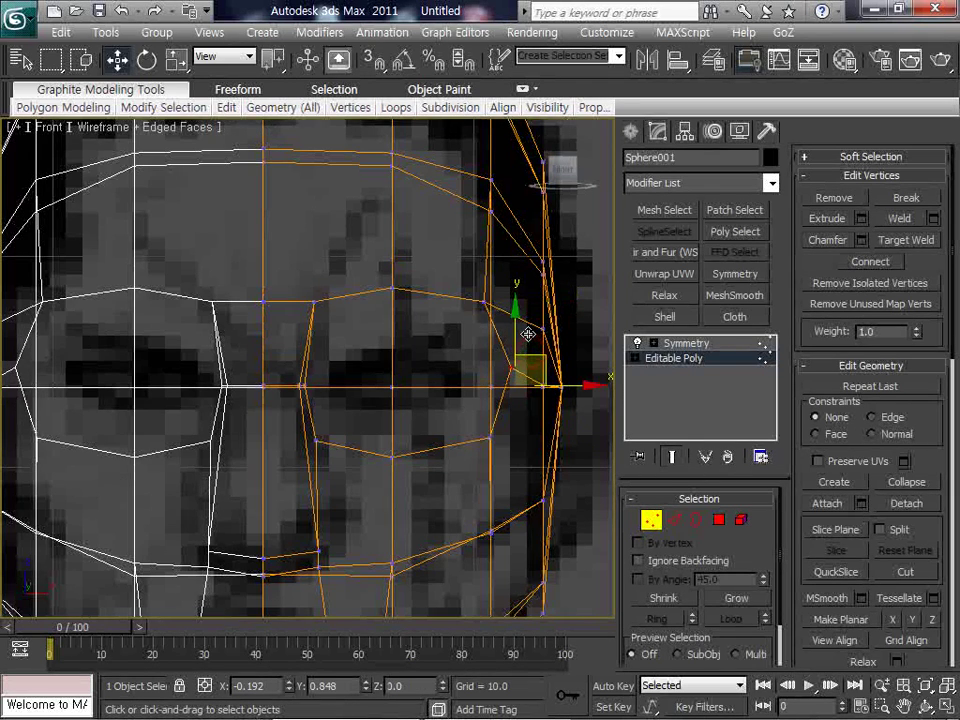
{"action": "left_click_drag", "start_coordinate": [527, 340], "coordinate": [522, 323]}
{"action": "key", "text": "F3"}
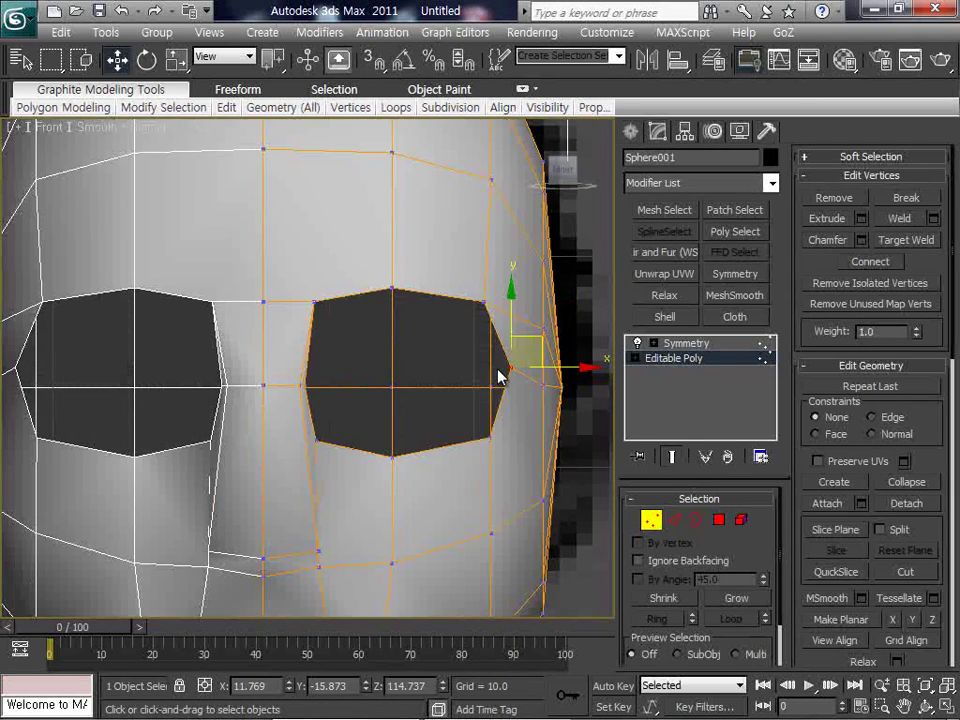
Step: Nudge the eye opening's lower inner vertex slightly up and away from the nose
{"action": "key", "text": "F3"}
{"action": "left_click", "coordinate": [318, 438]}
{"action": "key", "text": "F3"}
{"action": "key", "text": "F3"}
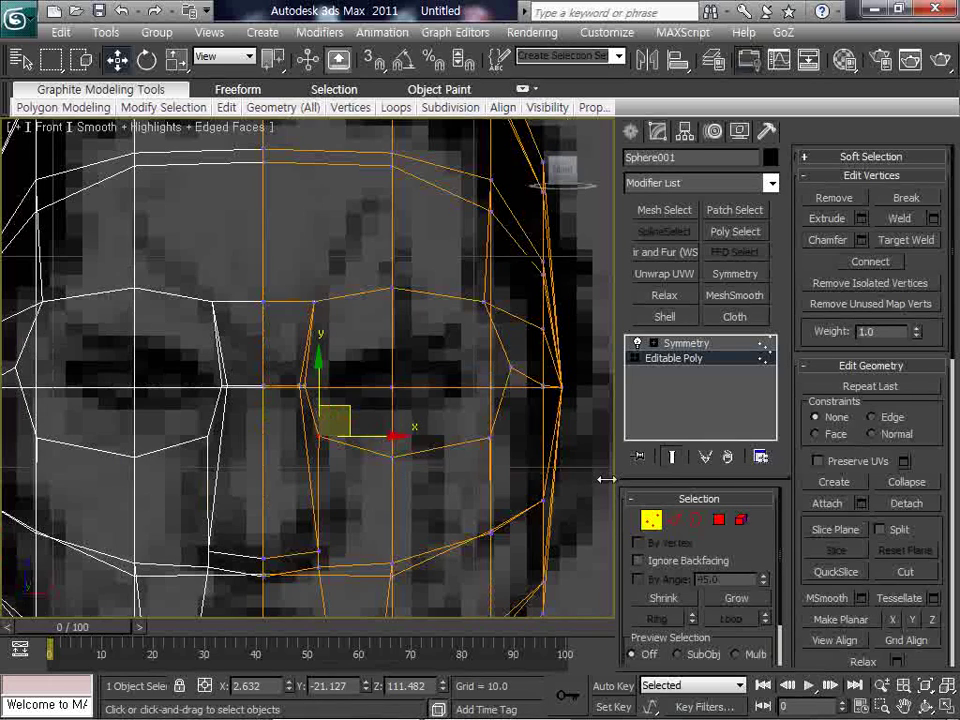
Step: Select the eye opening's border and extend it inward by scaling a copy, adding a ring of polygons around the eye
{"action": "left_click", "coordinate": [697, 519]}
{"action": "key", "text": "F3"}
{"action": "key", "text": "F3"}
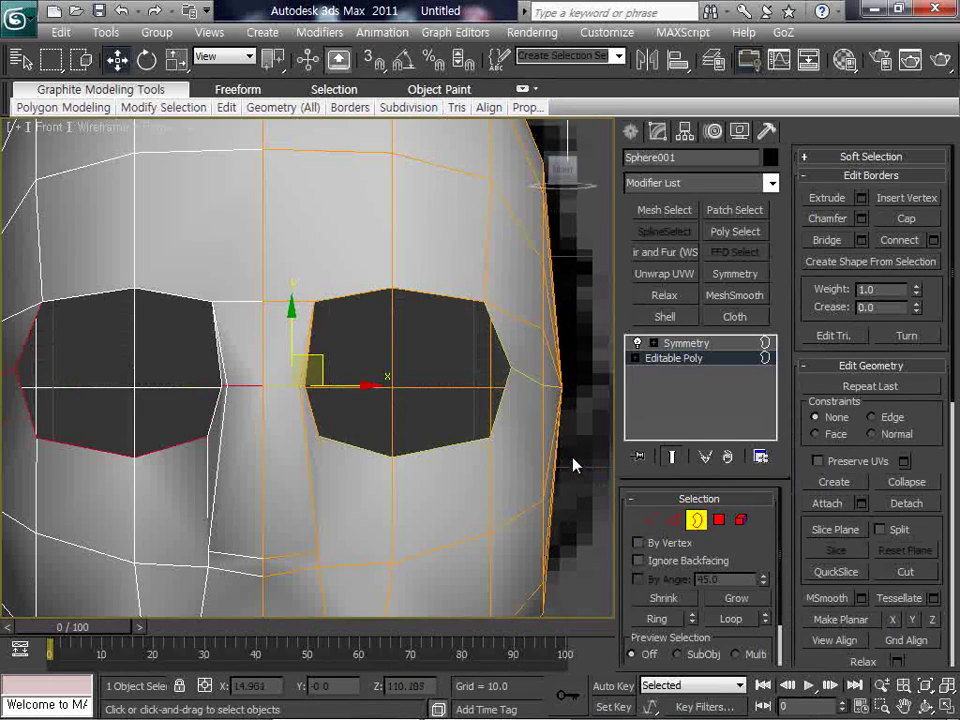
{"action": "left_click", "coordinate": [502, 350]}
{"action": "right_click", "coordinate": [490, 358]}
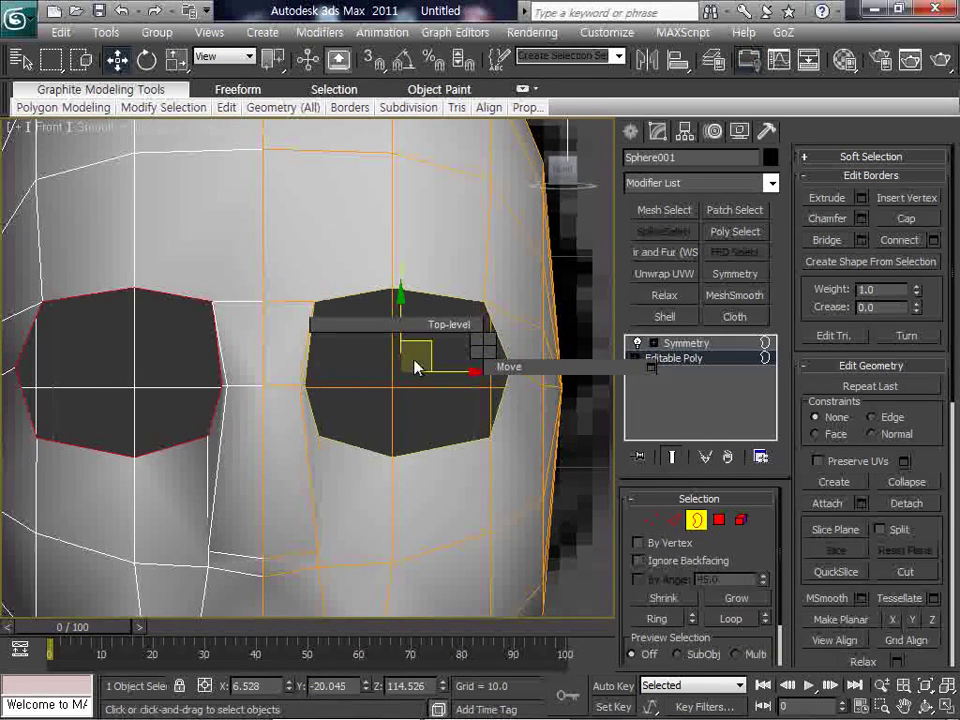
{"action": "left_click", "coordinate": [452, 326]}
{"action": "left_click", "coordinate": [697, 517]}
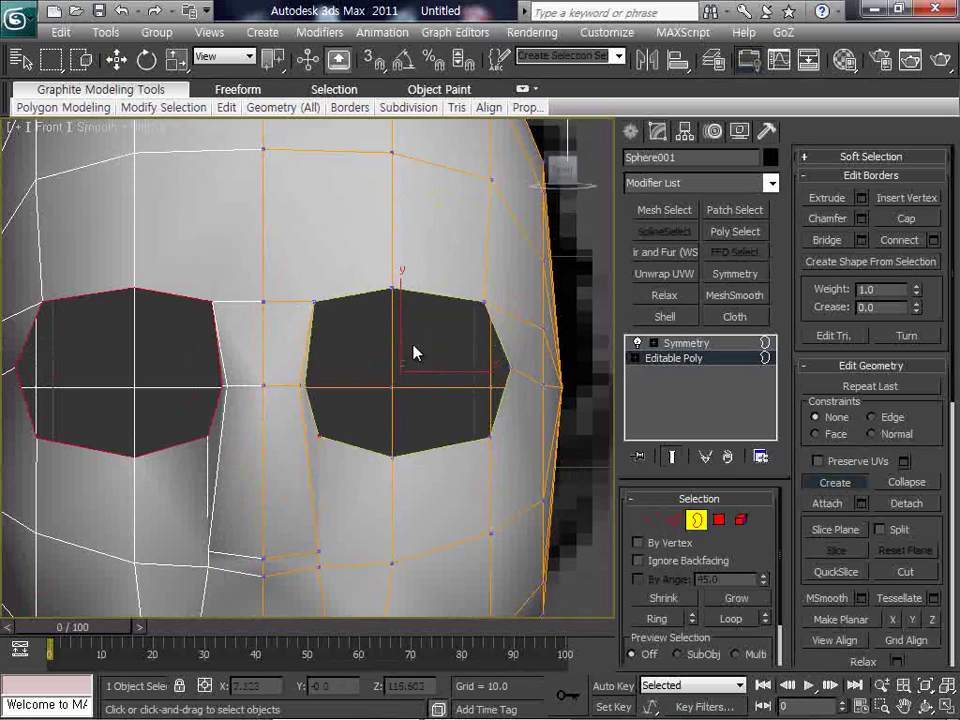
{"action": "left_click", "coordinate": [697, 517]}
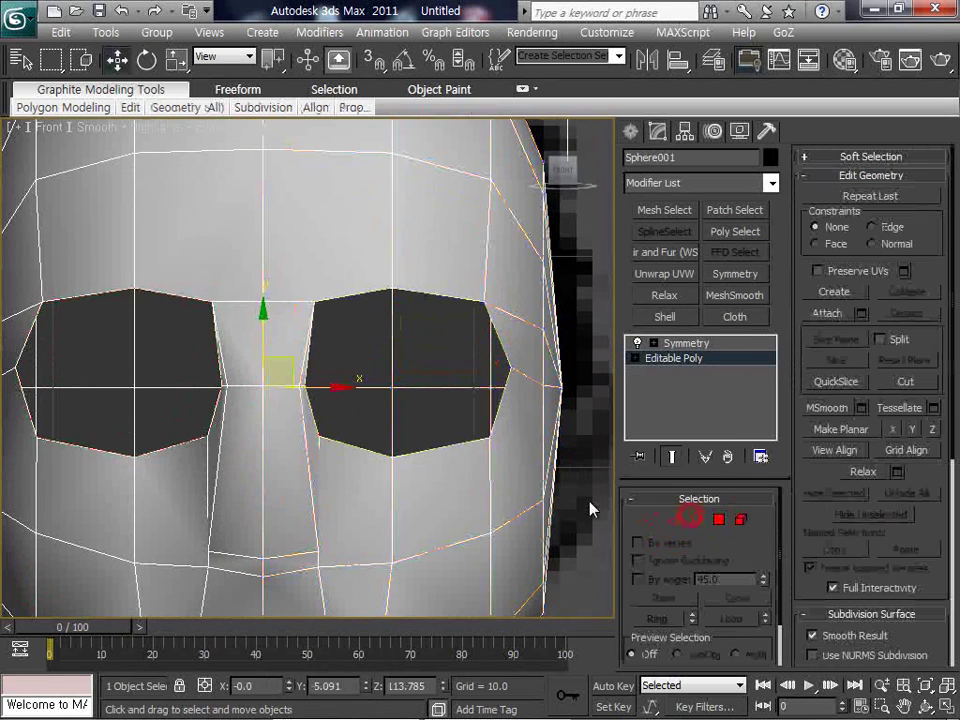
{"action": "key", "text": "3"}
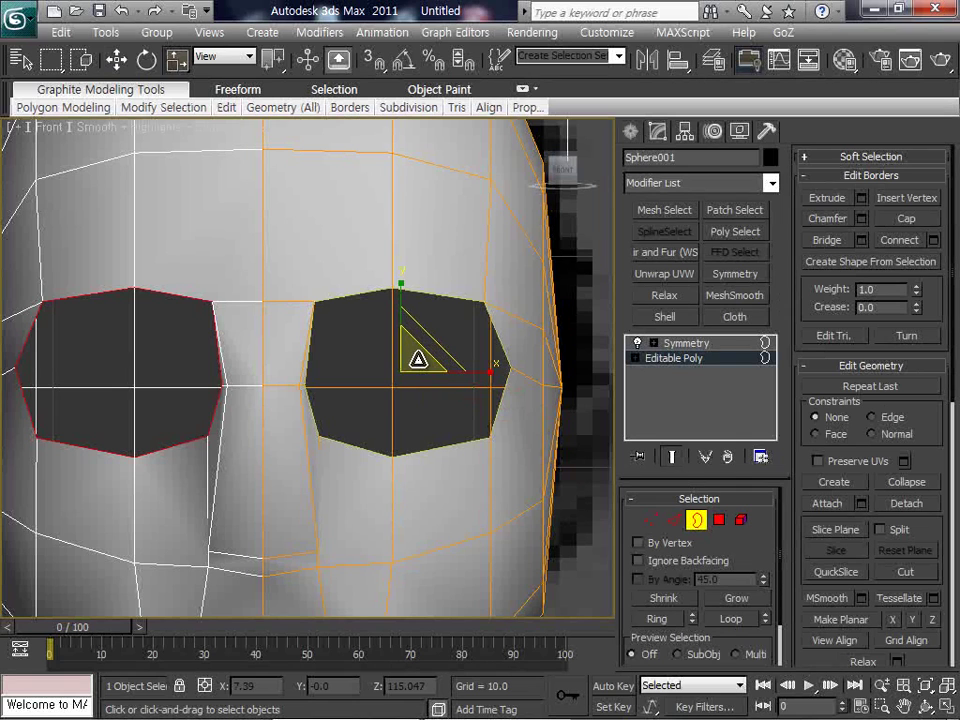
{"action": "left_click_drag", "start_coordinate": [415, 361], "coordinate": [405, 422], "text": "shift"}
Step: Lower the three upper vertices of the new inner ring to follow the upper eyelid in the reference image
{"action": "left_click", "coordinate": [651, 519]}
{"action": "middle_click_drag", "start_coordinate": [489, 431], "coordinate": [466, 446]}
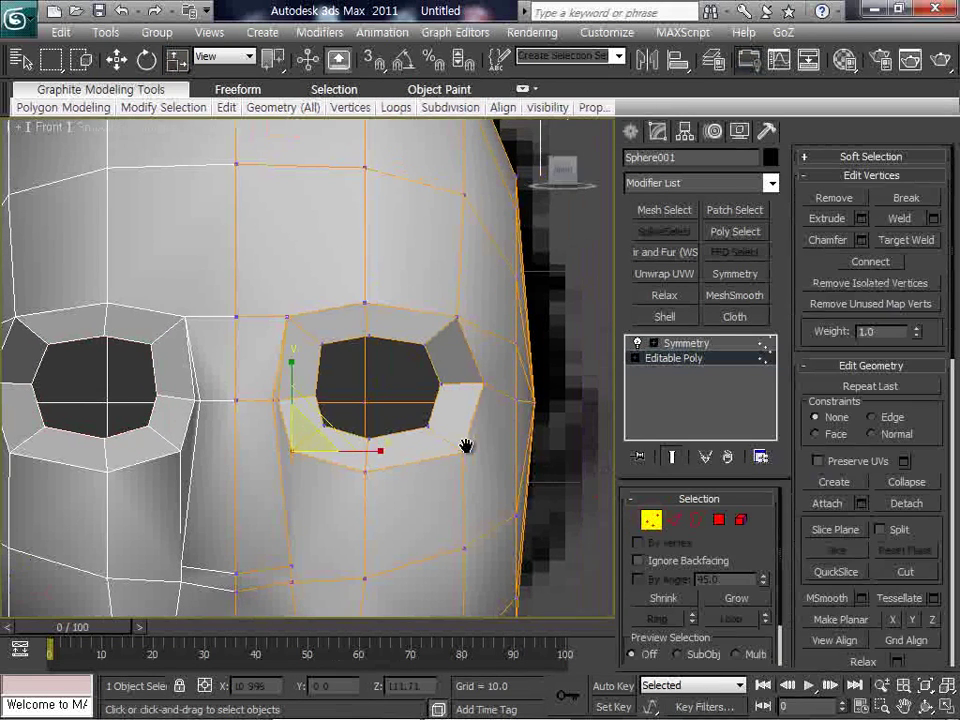
{"action": "key", "text": "F3"}
{"action": "scroll", "coordinate": [445, 410], "scroll_direction": "up", "scroll_amount": 3}
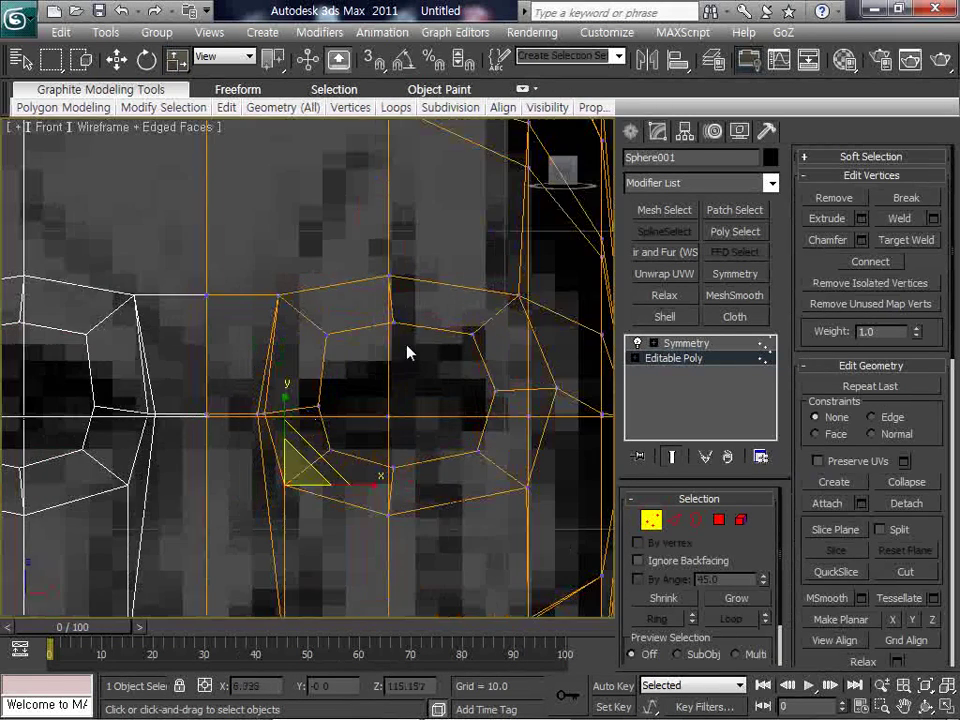
{"action": "left_click", "coordinate": [394, 321]}
{"action": "left_click_drag", "start_coordinate": [404, 316], "coordinate": [417, 342]}
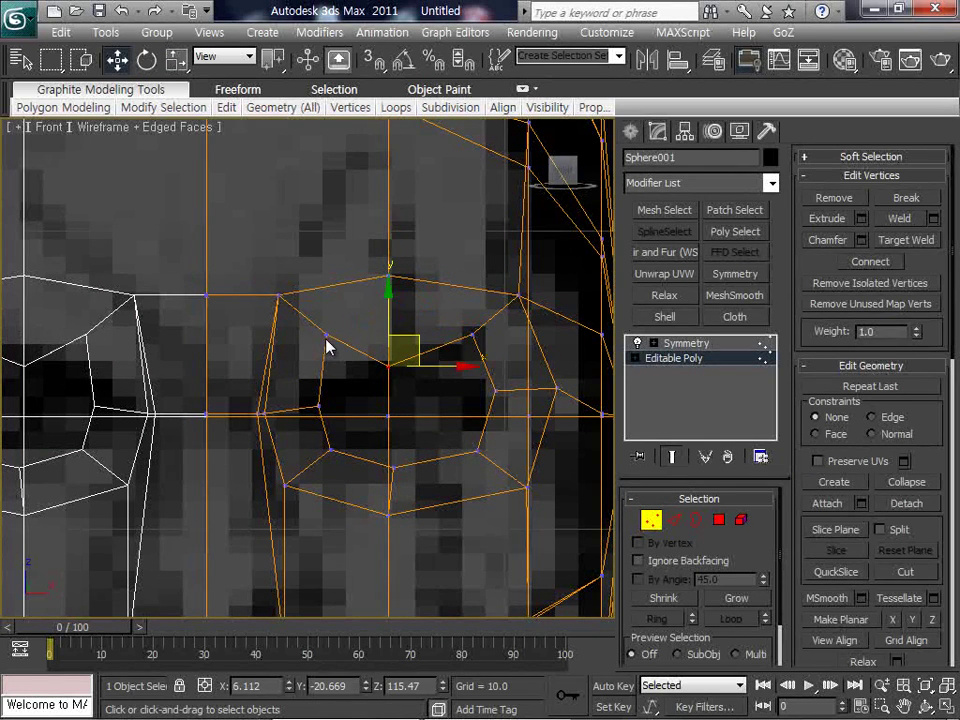
{"action": "left_click", "coordinate": [326, 338]}
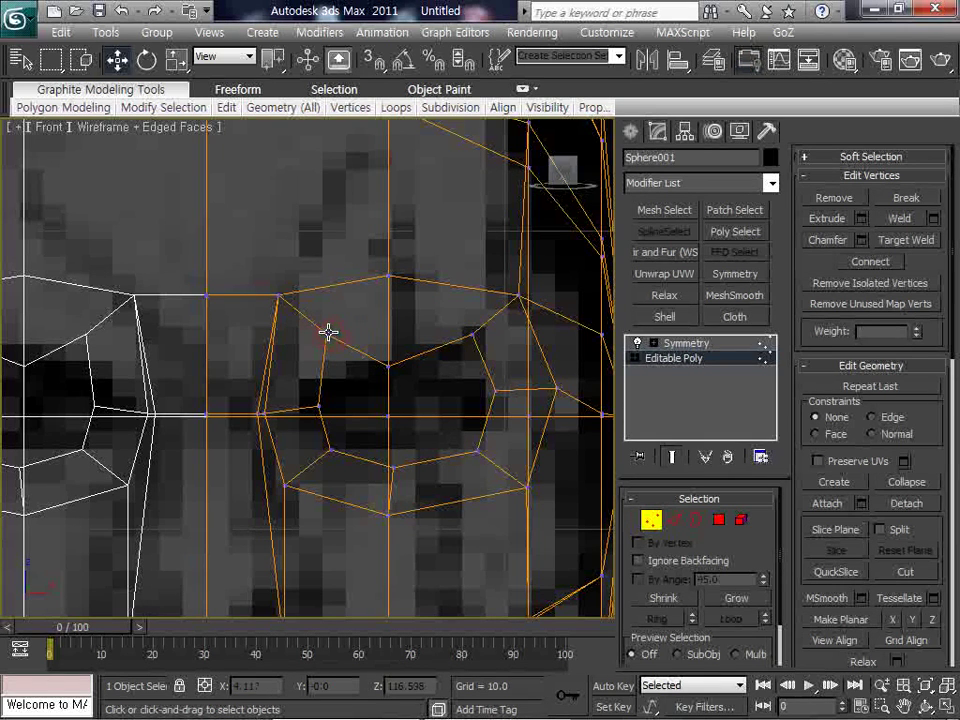
{"action": "left_click_drag", "start_coordinate": [360, 315], "coordinate": [371, 362]}
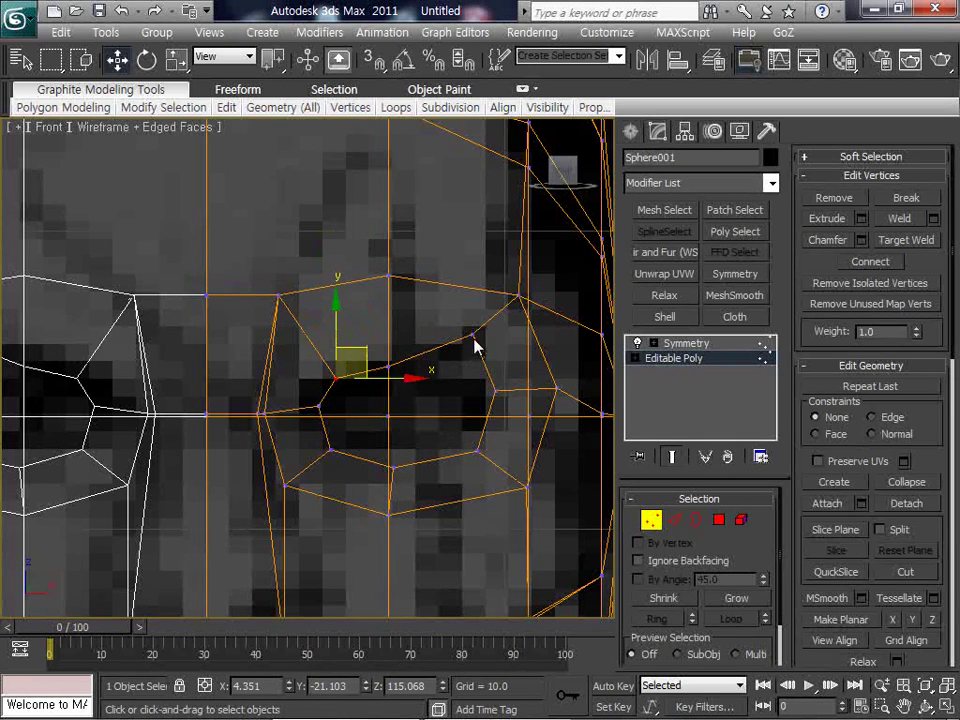
{"action": "left_click", "coordinate": [472, 334]}
{"action": "left_click_drag", "start_coordinate": [488, 327], "coordinate": [497, 347]}
Step: Adjust the inner ring's lower and inner corner vertices to follow the lower eyelid and tear-duct corner in the reference image
{"action": "left_click", "coordinate": [396, 461]}
{"action": "left_click_drag", "start_coordinate": [396, 461], "coordinate": [399, 404]}
{"action": "left_click", "coordinate": [331, 450]}
{"action": "left_click_drag", "start_coordinate": [332, 436], "coordinate": [327, 404]}
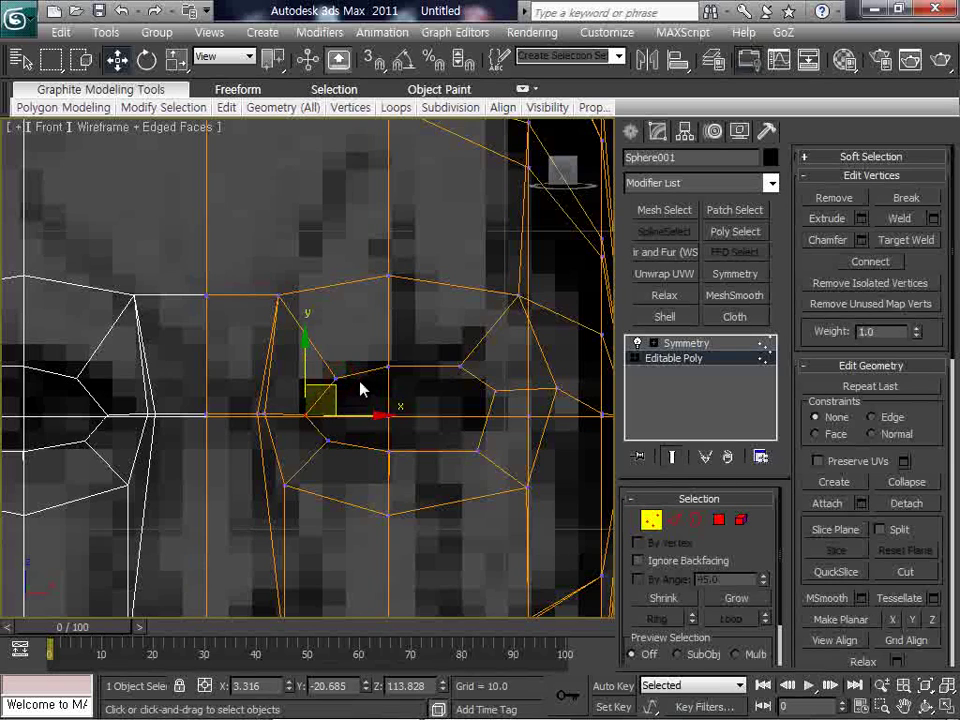
{"action": "left_click", "coordinate": [335, 378]}
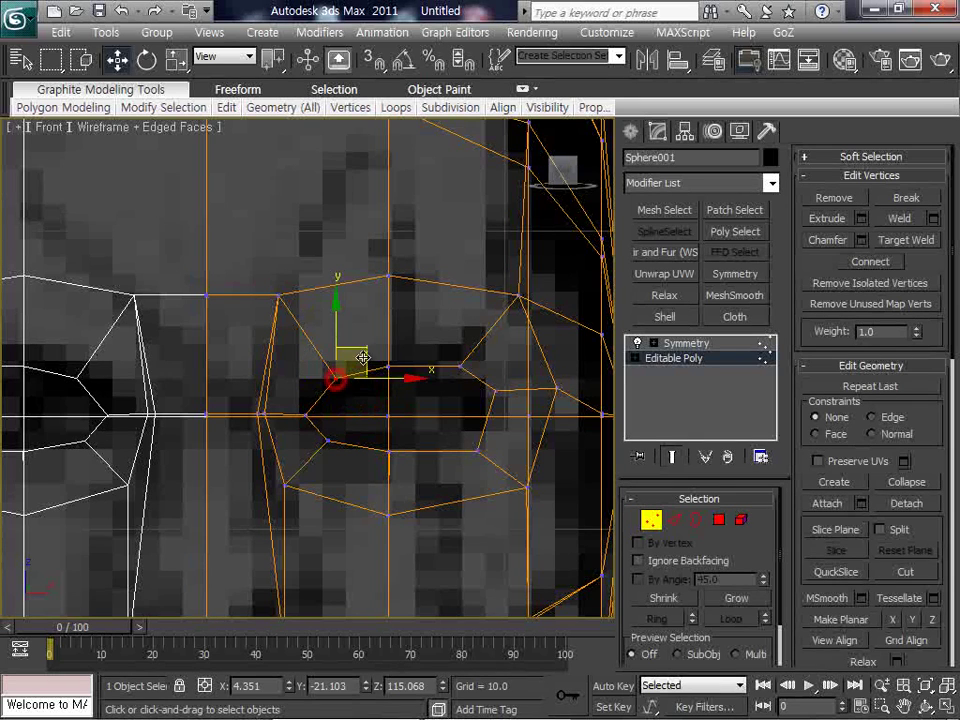
{"action": "left_click", "coordinate": [478, 450]}
{"action": "left_click_drag", "start_coordinate": [503, 436], "coordinate": [503, 421]}
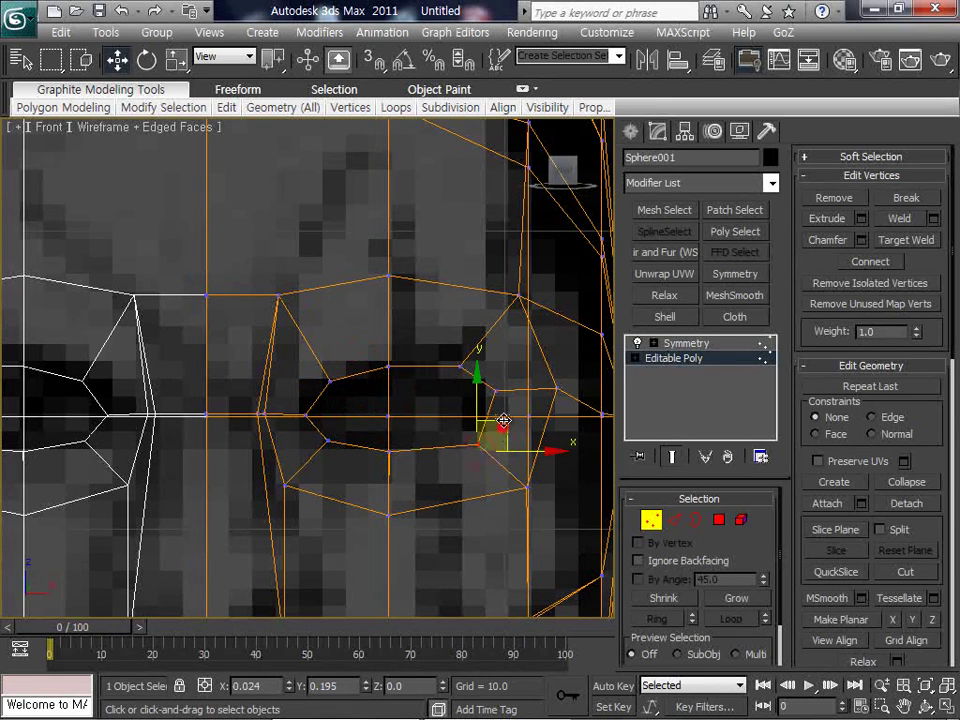
Step: Switch to polygon level and examine the shaded eye openings from the front and the head profile in the Left view
{"action": "key", "text": "z"}
{"action": "key", "text": "4"}
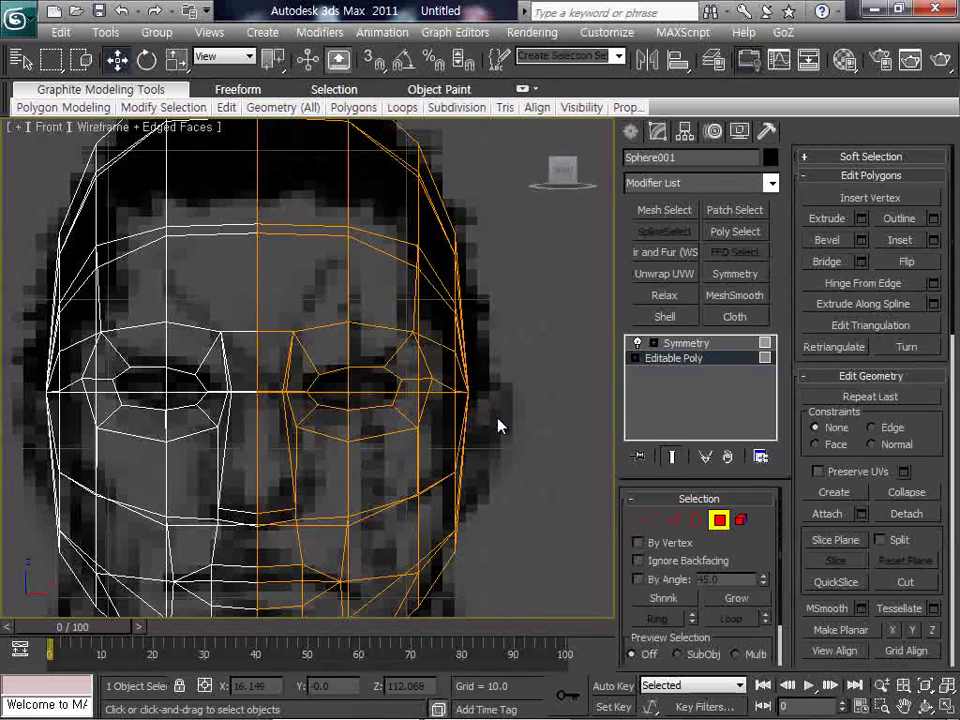
{"action": "key", "text": "F3"}
{"action": "scroll", "coordinate": [487, 390], "scroll_direction": "up", "scroll_amount": 1}
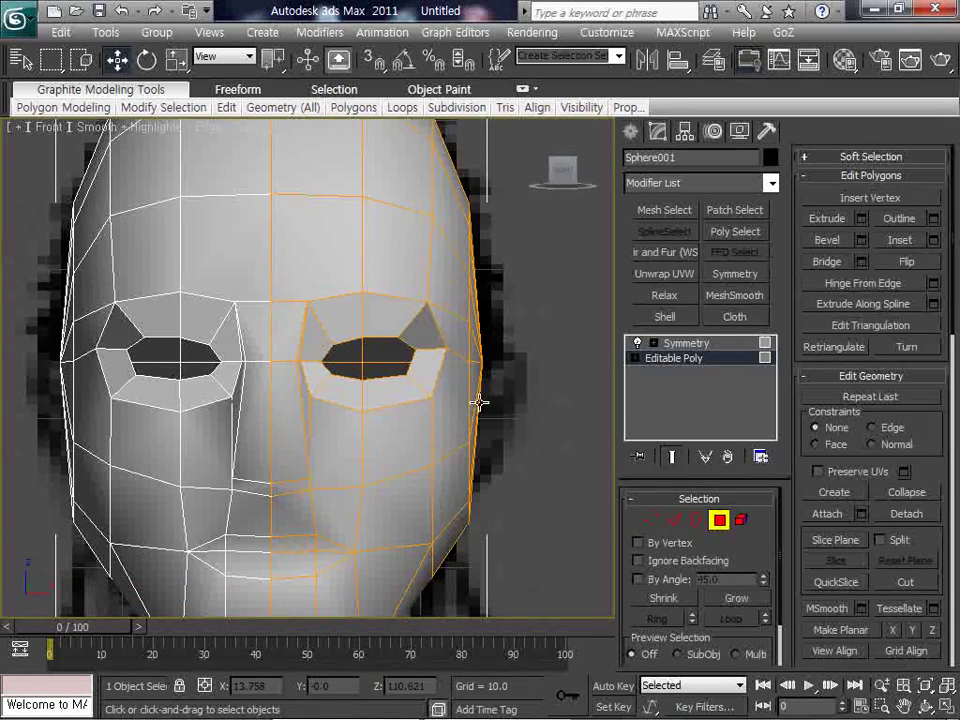
{"action": "middle_click_drag", "start_coordinate": [478, 402], "coordinate": [485, 389]}
{"action": "key", "text": "alt+w"}
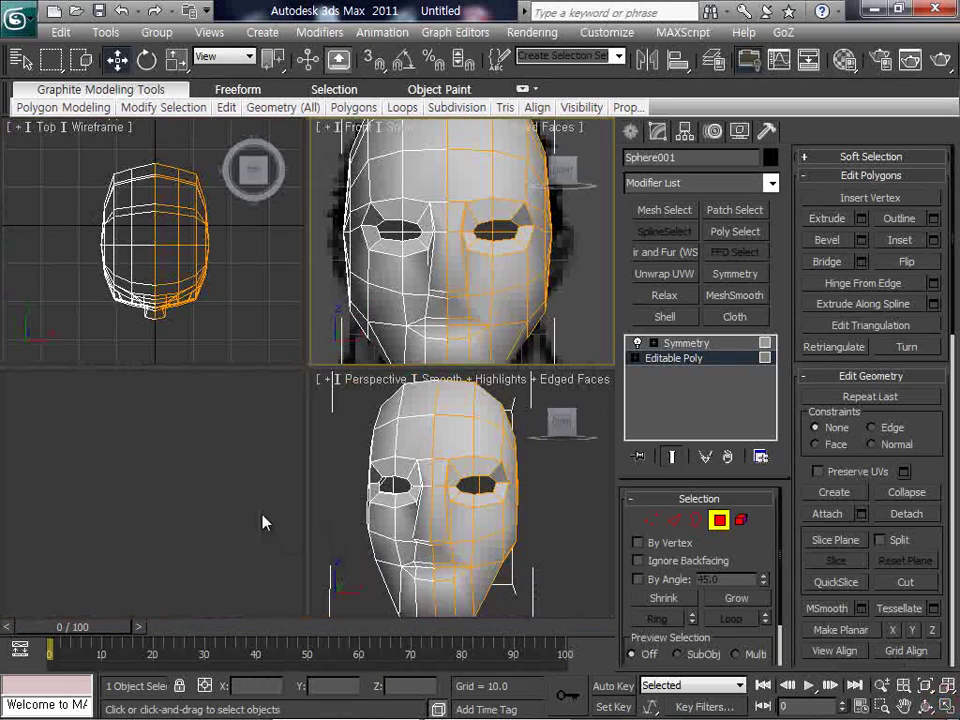
{"action": "scroll", "coordinate": [183, 500], "scroll_direction": "up", "scroll_amount": 4}
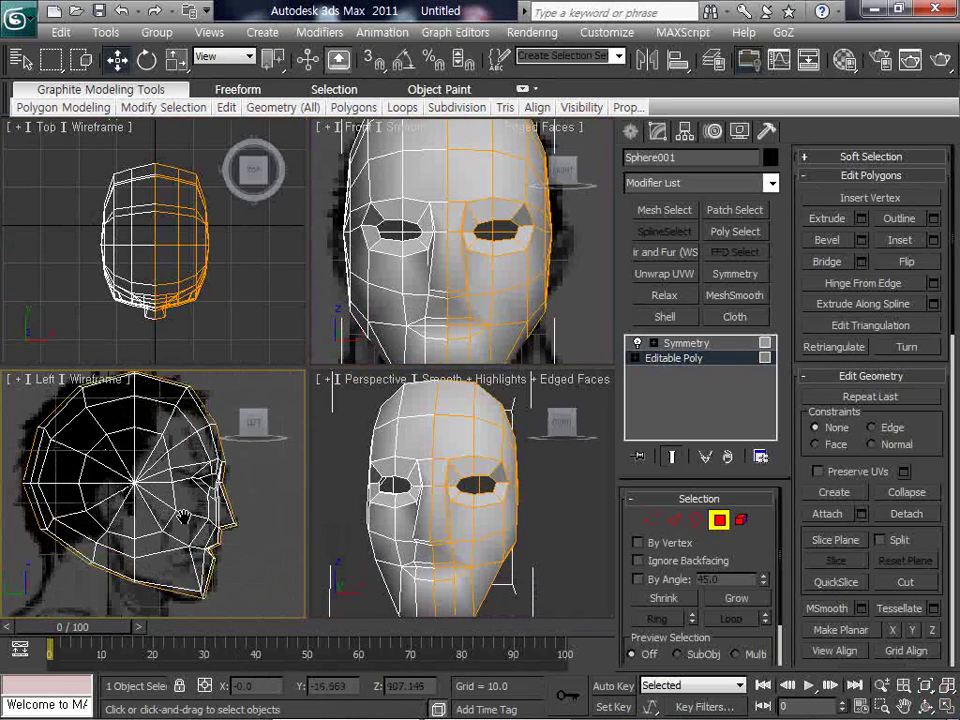
Step: Scale the eye opening's border to about 38% in depth in the Left view, and move it back into the head
{"action": "key", "text": "alt+w"}
{"action": "scroll", "coordinate": [183, 515], "scroll_direction": "up", "scroll_amount": 8}
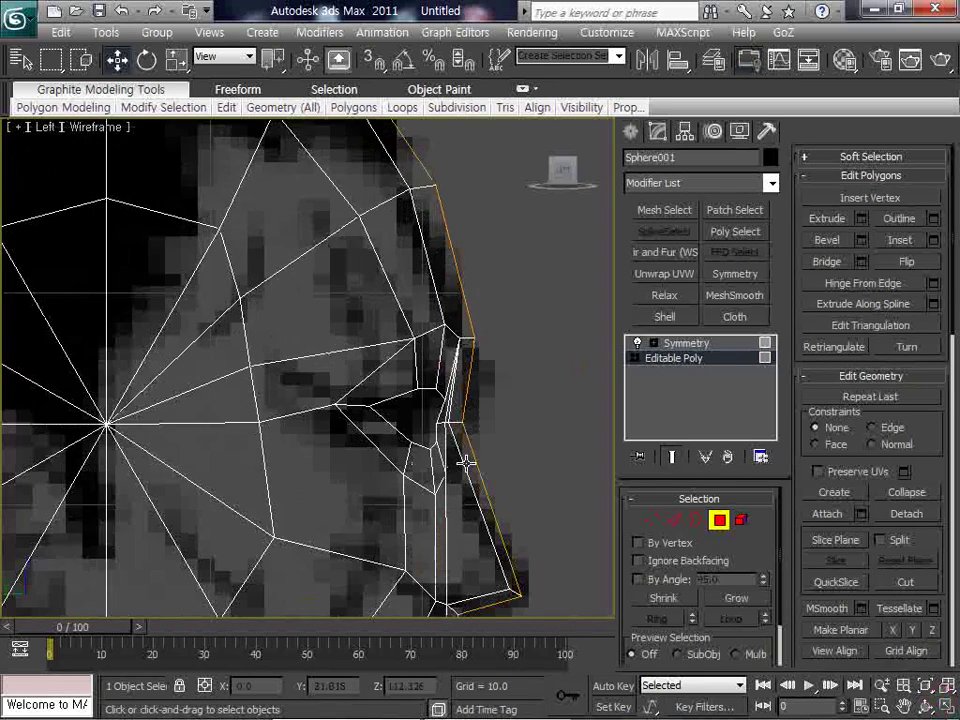
{"action": "key", "text": "3"}
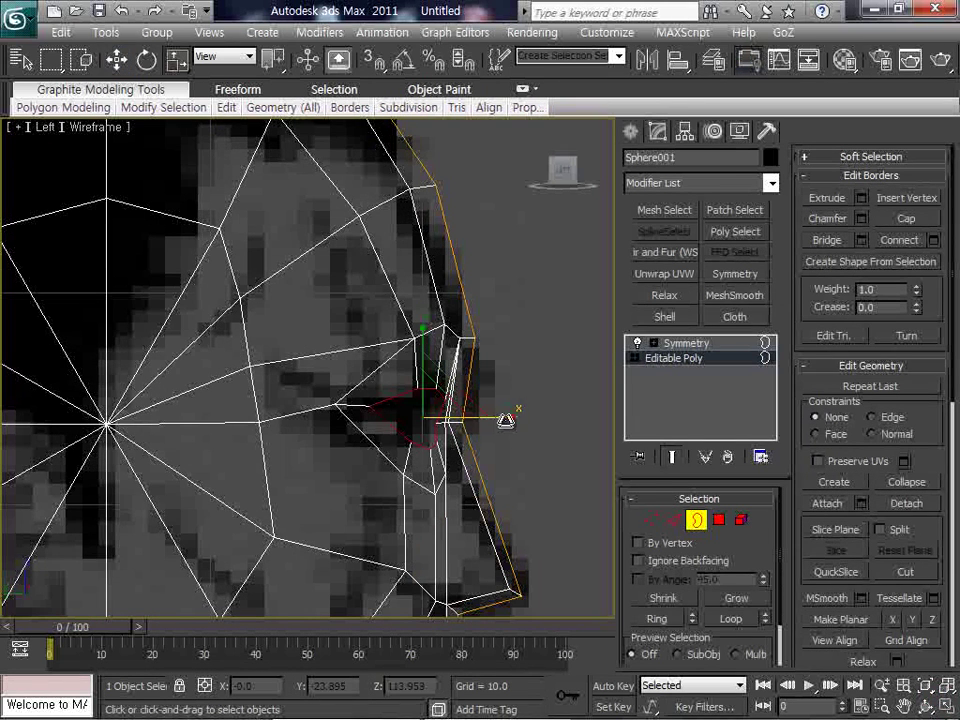
{"action": "mouse_move", "coordinate": [508, 418]}
{"action": "left_mouse_down"}
{"action": "mouse_move", "coordinate": [434, 419]}
{"action": "mouse_move", "coordinate": [553, 425]}
{"action": "mouse_move", "coordinate": [549, 435]}
{"action": "mouse_move", "coordinate": [514, 414]}
{"action": "mouse_move", "coordinate": [400, 420]}
{"action": "left_mouse_up"}
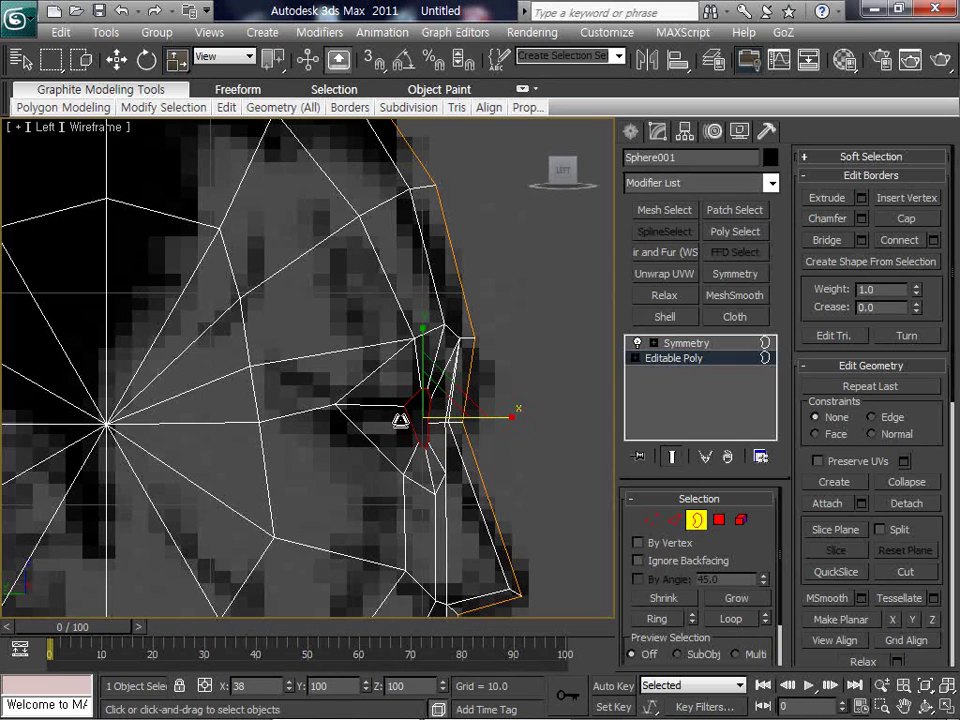
{"action": "key", "text": "w"}
{"action": "left_click_drag", "start_coordinate": [467, 418], "coordinate": [456, 421]}
{"action": "left_click", "coordinate": [523, 467]}
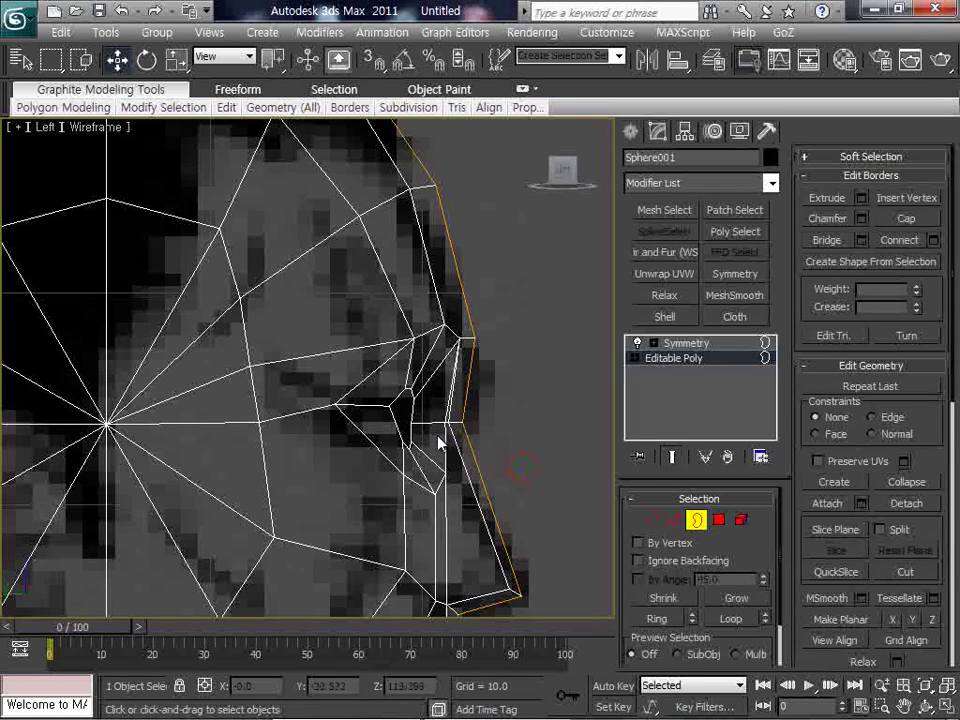
Step: Move the nose-bridge vertices at eye level slightly back toward the head in the Left view
{"action": "left_click", "coordinate": [651, 519]}
{"action": "left_click", "coordinate": [493, 438]}
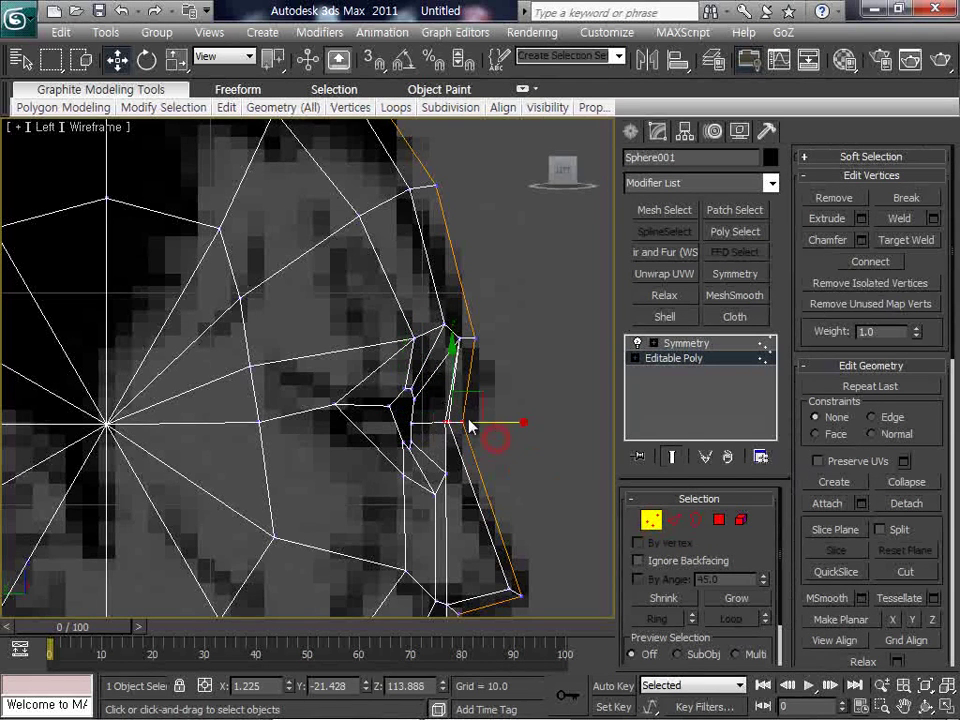
{"action": "left_click_drag", "start_coordinate": [498, 426], "coordinate": [494, 426]}
{"action": "key", "text": "alt+w"}
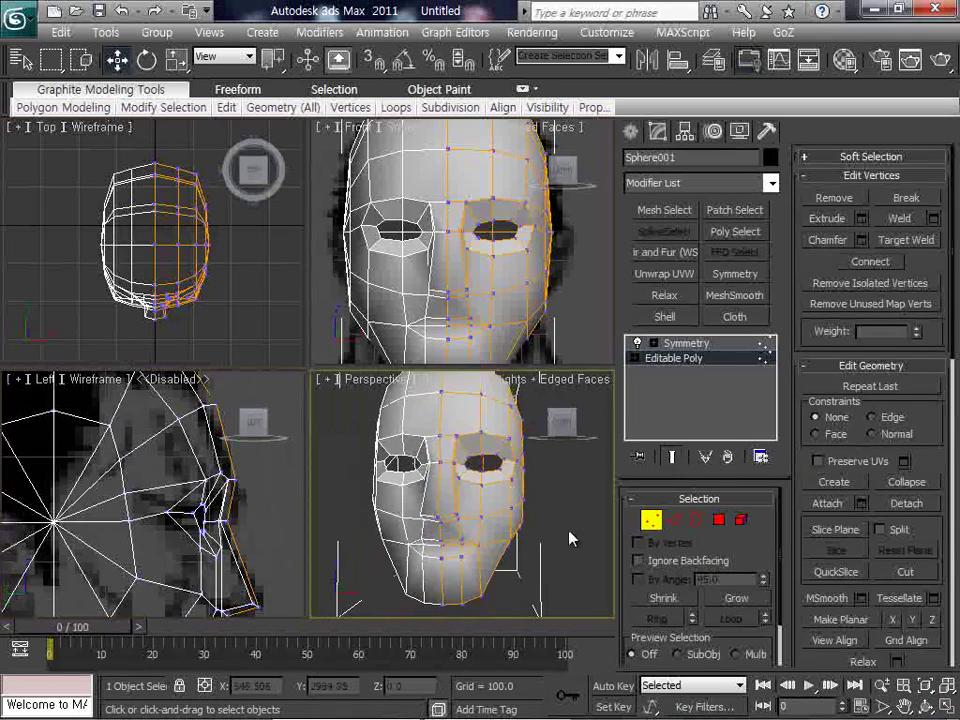
Step: Select the ring of edges radiating around the eye opening and connect them to add an edge loop between its borders
{"action": "key", "text": "alt+w"}
{"action": "scroll", "coordinate": [509, 440], "scroll_direction": "up", "scroll_amount": 3}
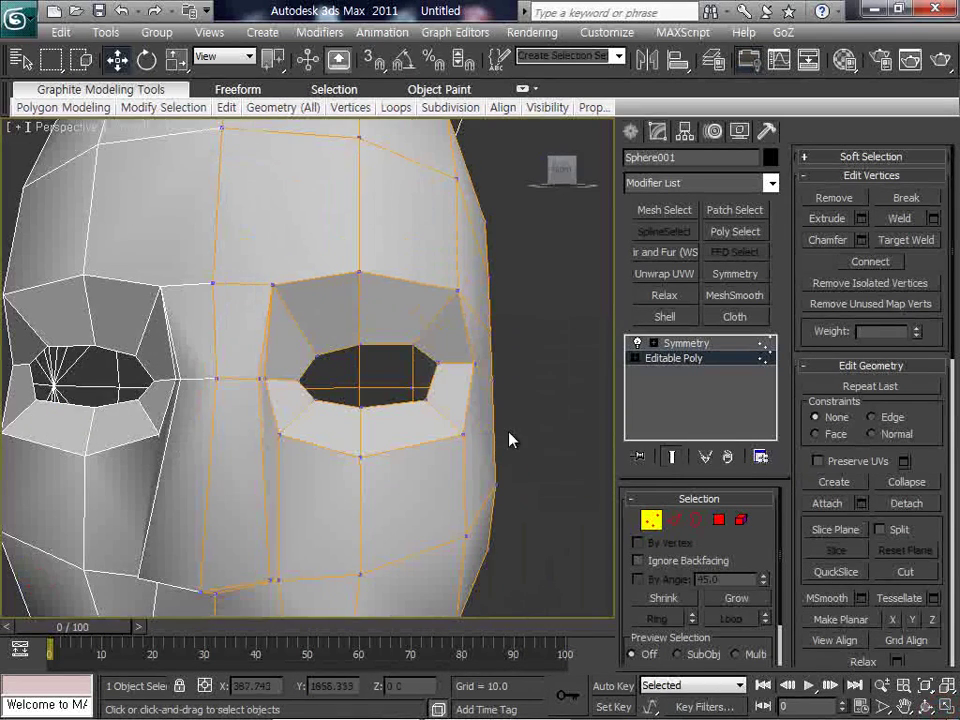
{"action": "key", "text": "2"}
{"action": "left_click", "coordinate": [432, 322]}
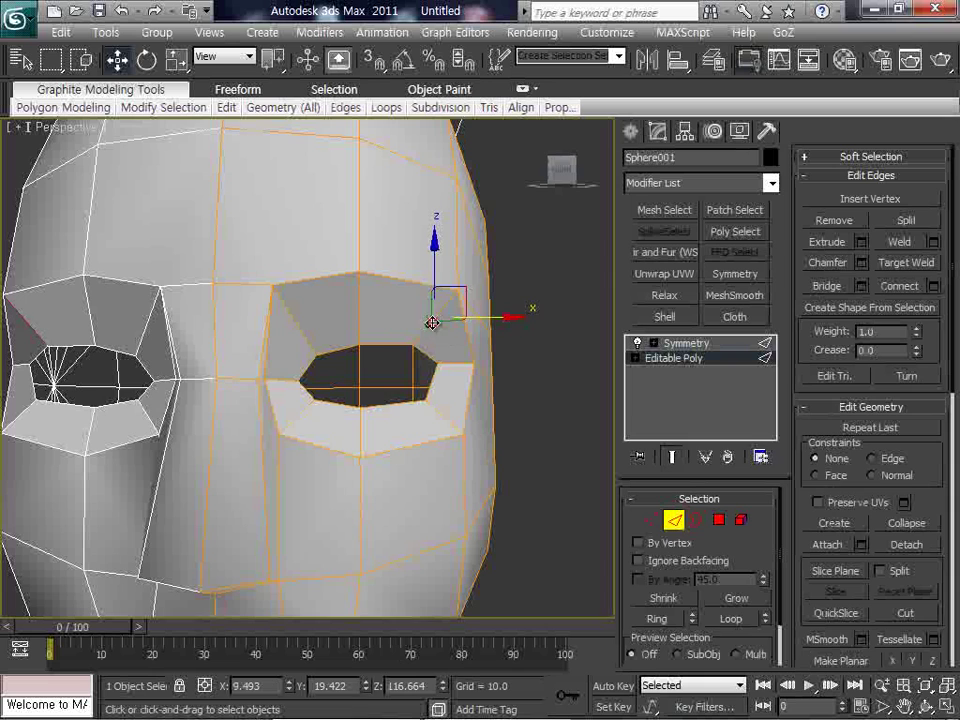
{"action": "left_click", "coordinate": [658, 618]}
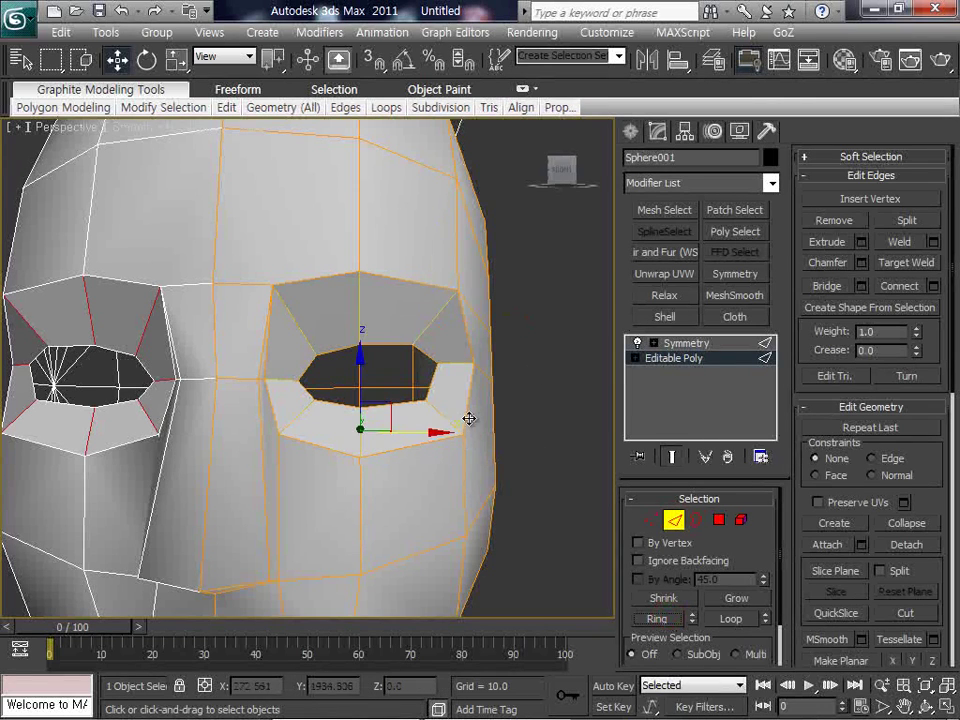
{"action": "right_click", "coordinate": [431, 319]}
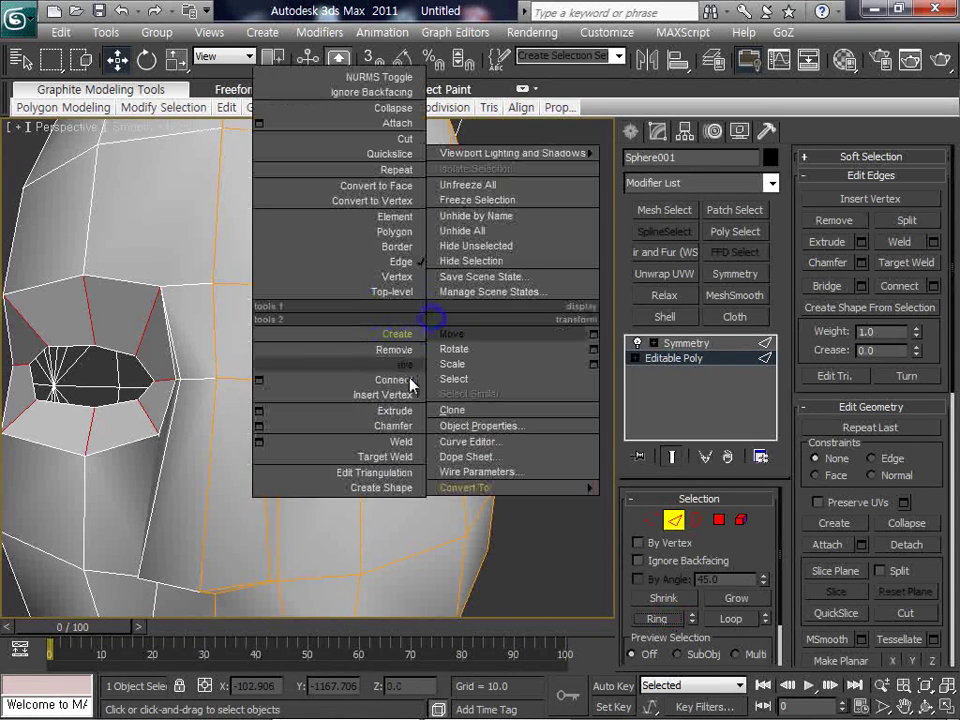
{"action": "left_click", "coordinate": [409, 384]}
Step: Move the new edge loop around the eye slightly forward to round out the eyelids, and clear the selection
{"action": "mouse_move", "coordinate": [364, 369]}
{"action": "middle_mouse_down", "text": "alt"}
{"action": "mouse_move", "coordinate": [236, 384]}
{"action": "mouse_move", "coordinate": [361, 375]}
{"action": "middle_mouse_up", "text": "alt"}
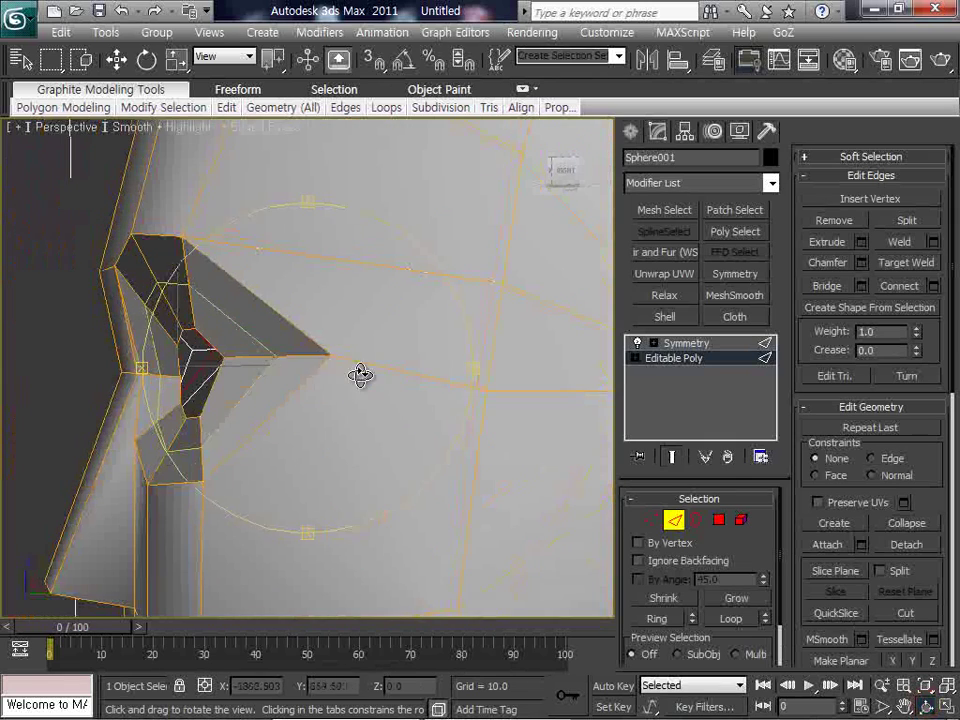
{"action": "left_click", "coordinate": [308, 367]}
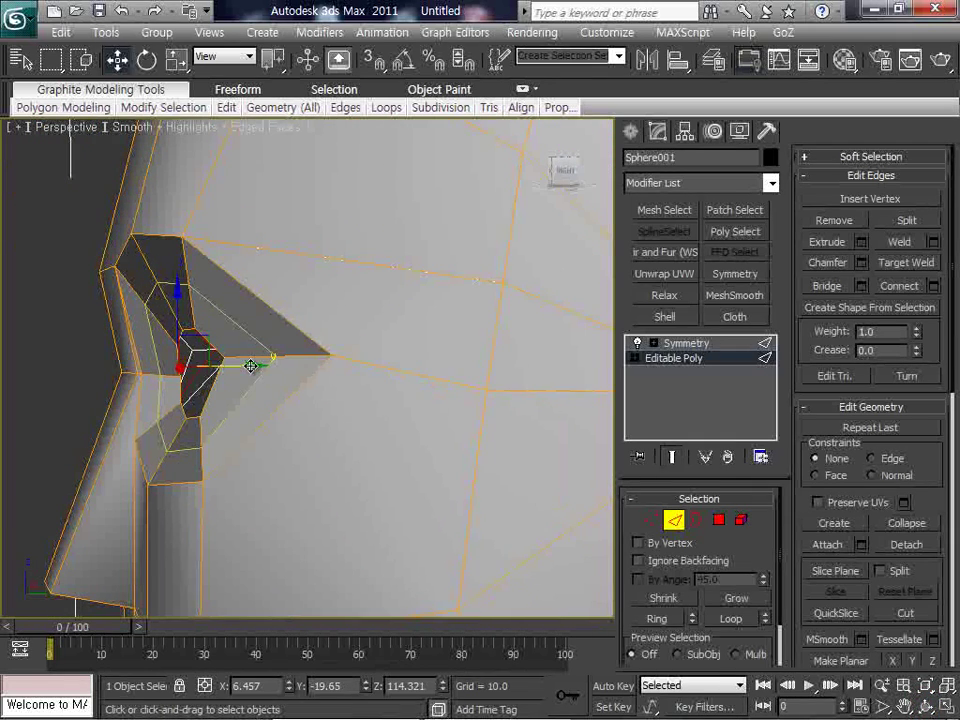
{"action": "left_click_drag", "start_coordinate": [251, 366], "coordinate": [240, 366]}
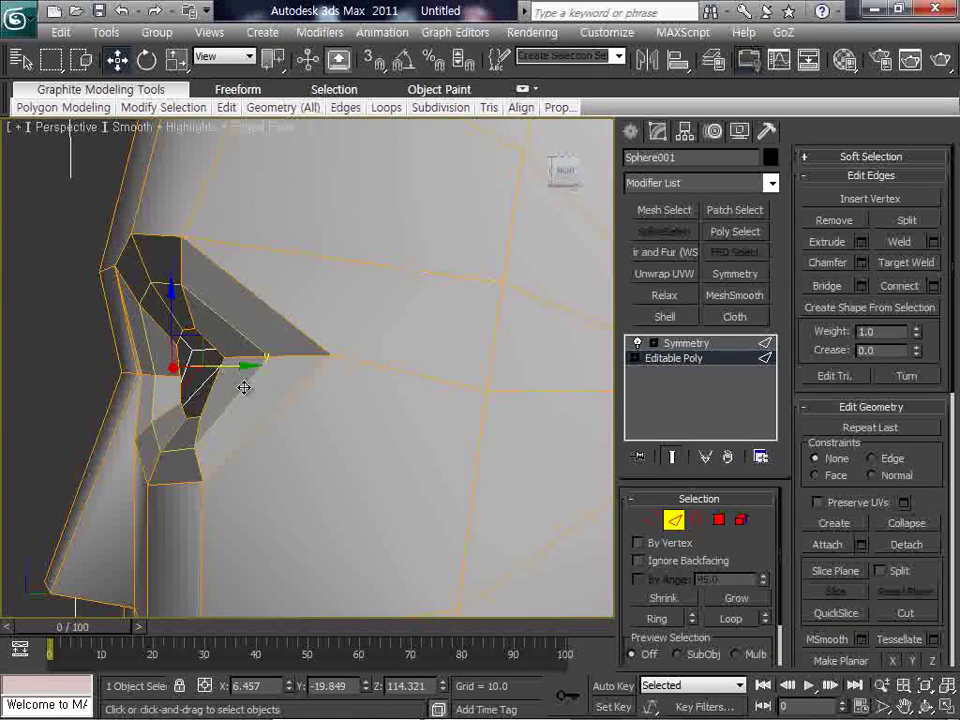
{"action": "scroll", "coordinate": [246, 386], "scroll_direction": "down", "scroll_amount": 3}
{"action": "left_click", "coordinate": [86, 358]}
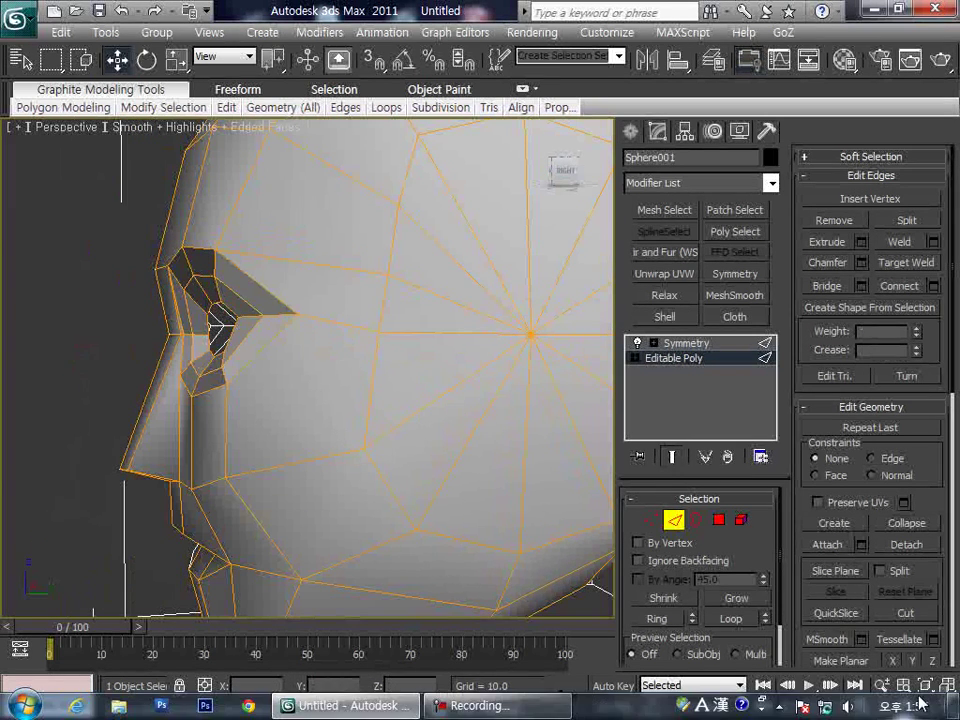
Step: Select the whole head element, assign smoothing group 1, and auto-smooth it with a threshold of 180
{"action": "left_click", "coordinate": [925, 706]}
{"action": "mouse_move", "coordinate": [313, 348]}
{"action": "left_mouse_down"}
{"action": "mouse_move", "coordinate": [375, 354]}
{"action": "mouse_move", "coordinate": [356, 349]}
{"action": "left_mouse_up"}
{"action": "right_click", "coordinate": [356, 349]}
{"action": "left_click", "coordinate": [740, 519]}
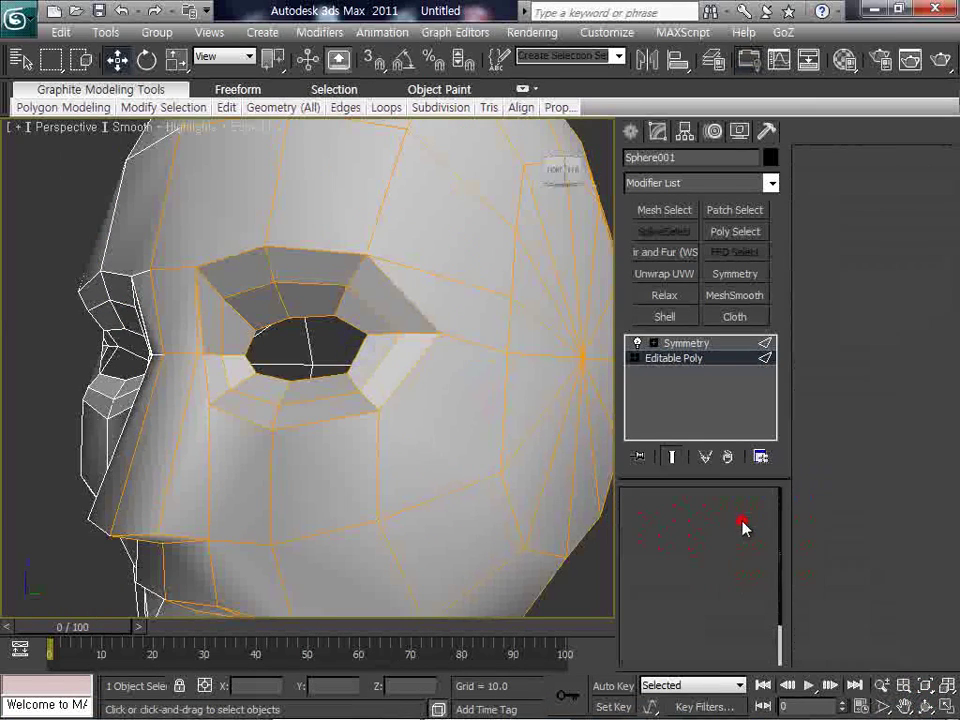
{"action": "left_click", "coordinate": [453, 373]}
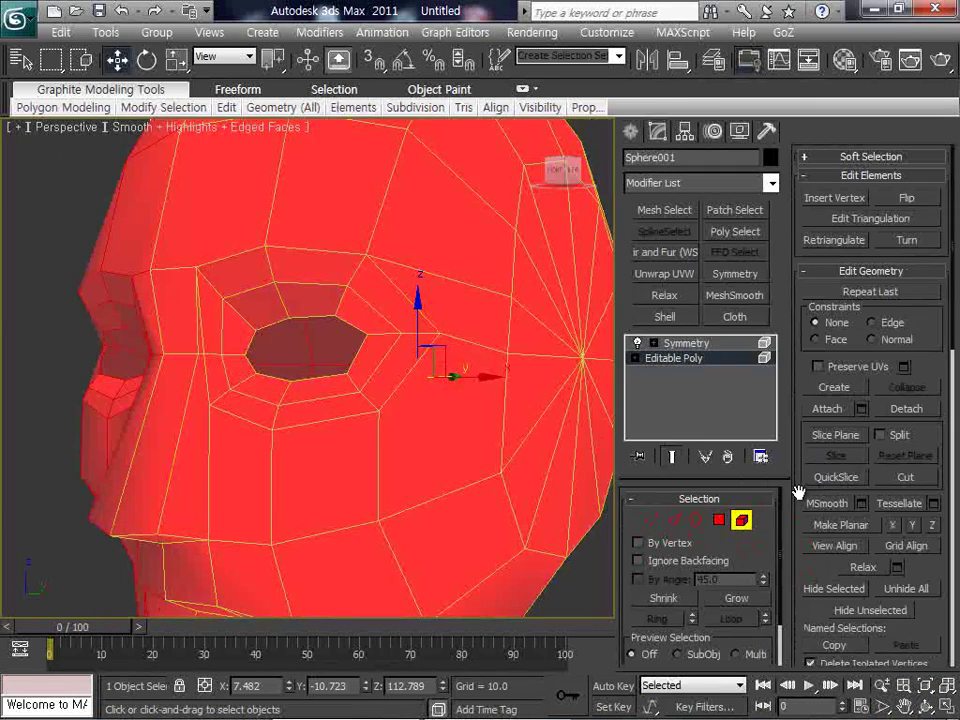
{"action": "left_click_drag", "start_coordinate": [799, 487], "coordinate": [778, 133]}
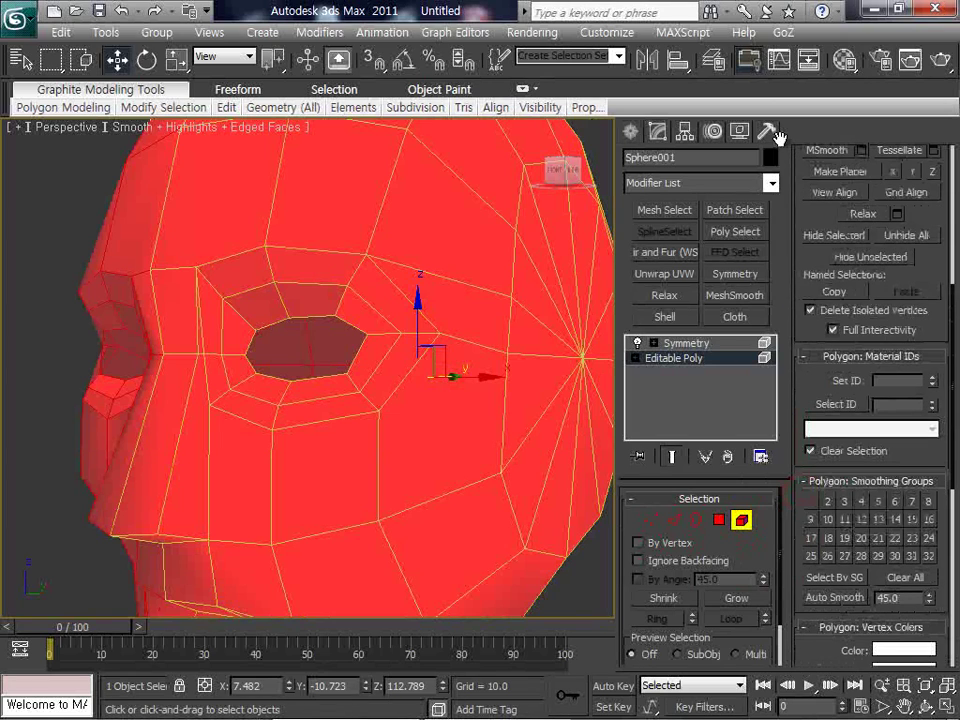
{"action": "left_click", "coordinate": [811, 501]}
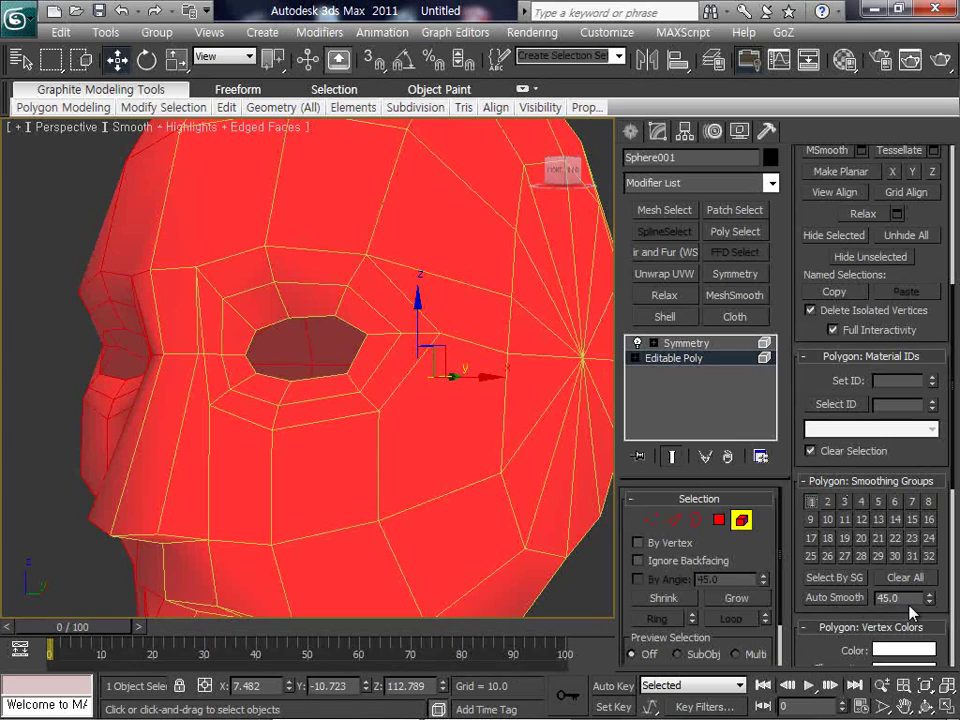
{"action": "type", "text": "180"}
{"action": "left_click", "coordinate": [839, 600]}
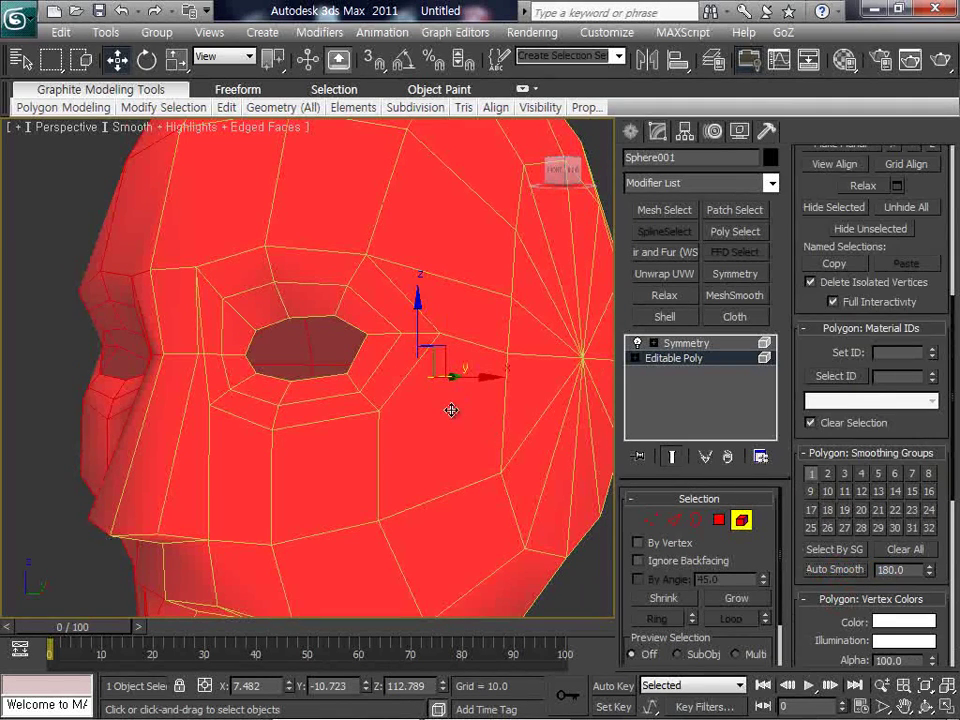
{"action": "key", "text": "z"}
{"action": "left_click", "coordinate": [531, 525]}
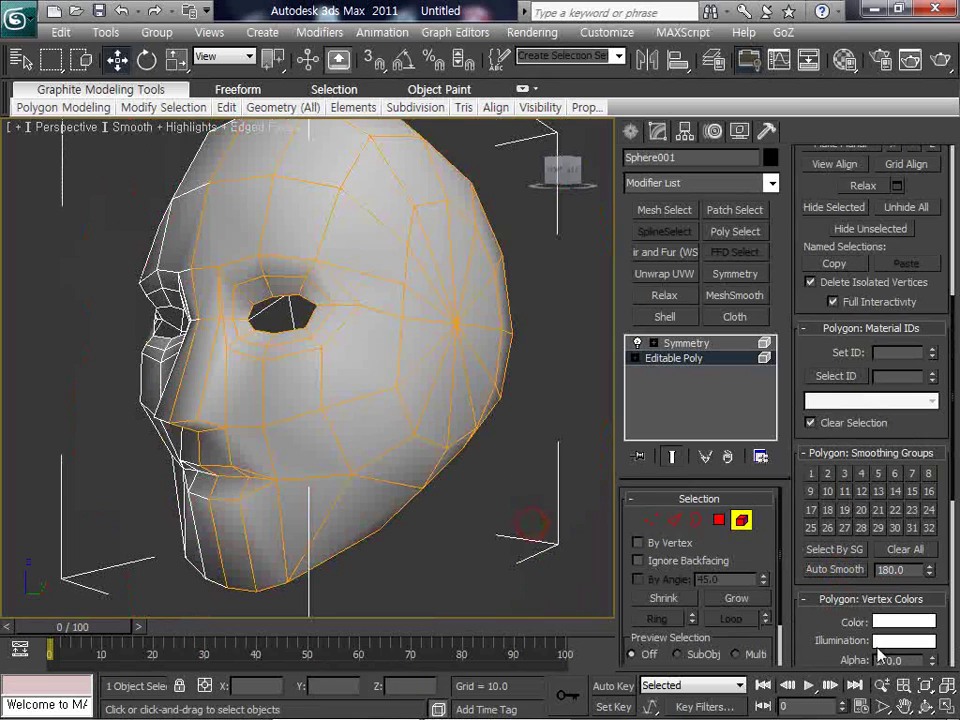
Step: Select the two edges along the mouth line between the lips and split them
{"action": "middle_click_drag", "start_coordinate": [300, 330], "coordinate": [375, 338], "text": "alt"}
{"action": "scroll", "coordinate": [375, 338], "scroll_direction": "up", "scroll_amount": 4}
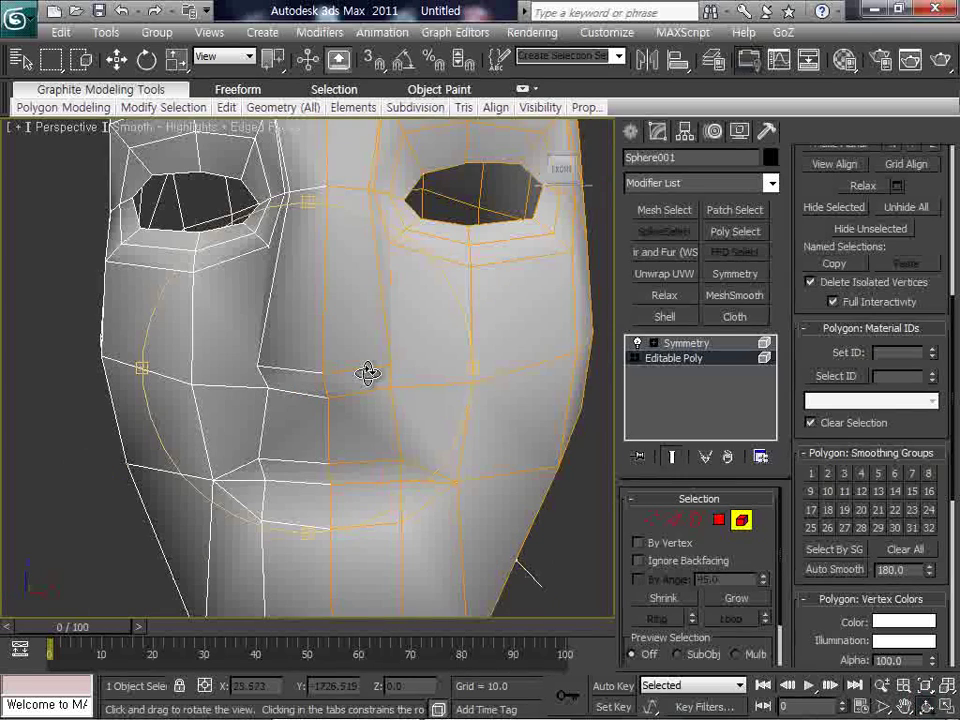
{"action": "left_click_drag", "start_coordinate": [371, 379], "coordinate": [358, 349]}
{"action": "right_click", "coordinate": [439, 399]}
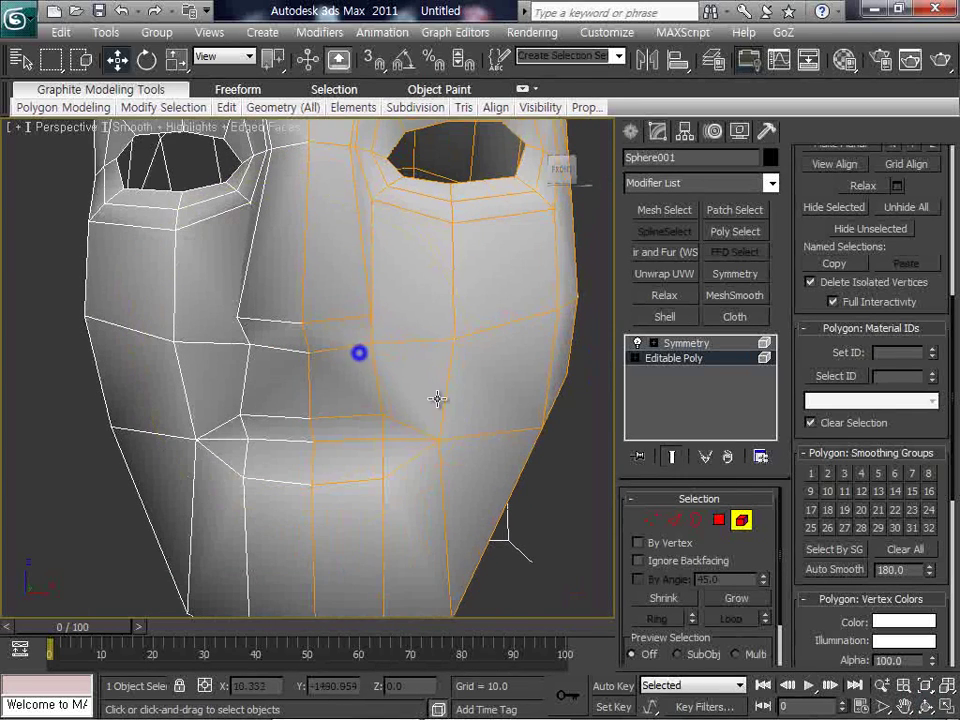
{"action": "left_click", "coordinate": [673, 521]}
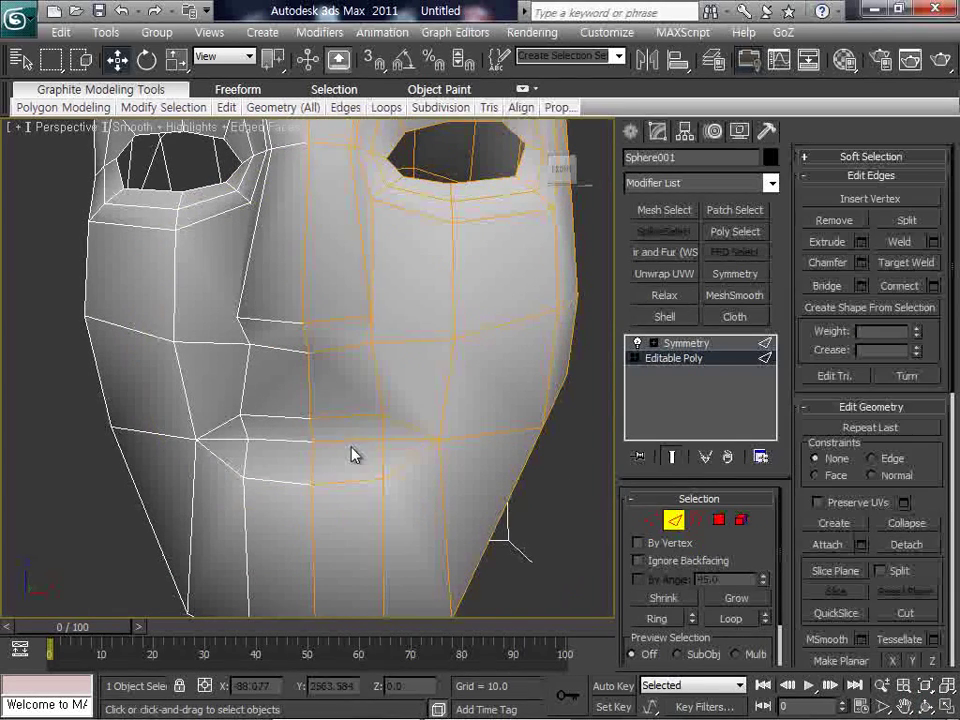
{"action": "left_click", "coordinate": [346, 442]}
{"action": "left_click", "coordinate": [398, 441], "text": "ctrl"}
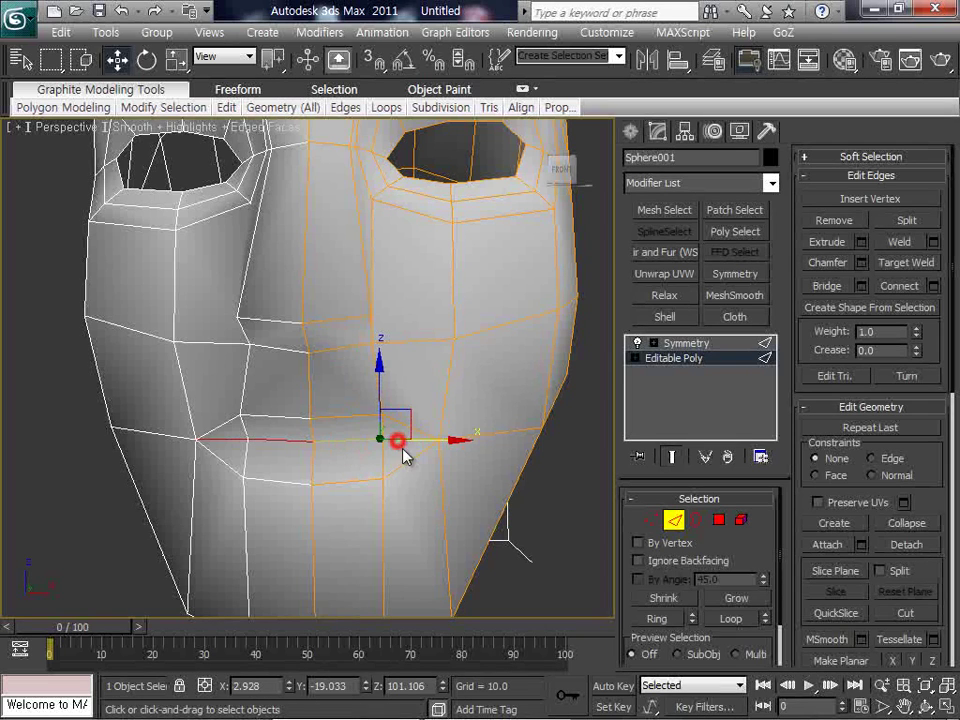
{"action": "scroll", "coordinate": [386, 418], "scroll_direction": "up", "scroll_amount": 2}
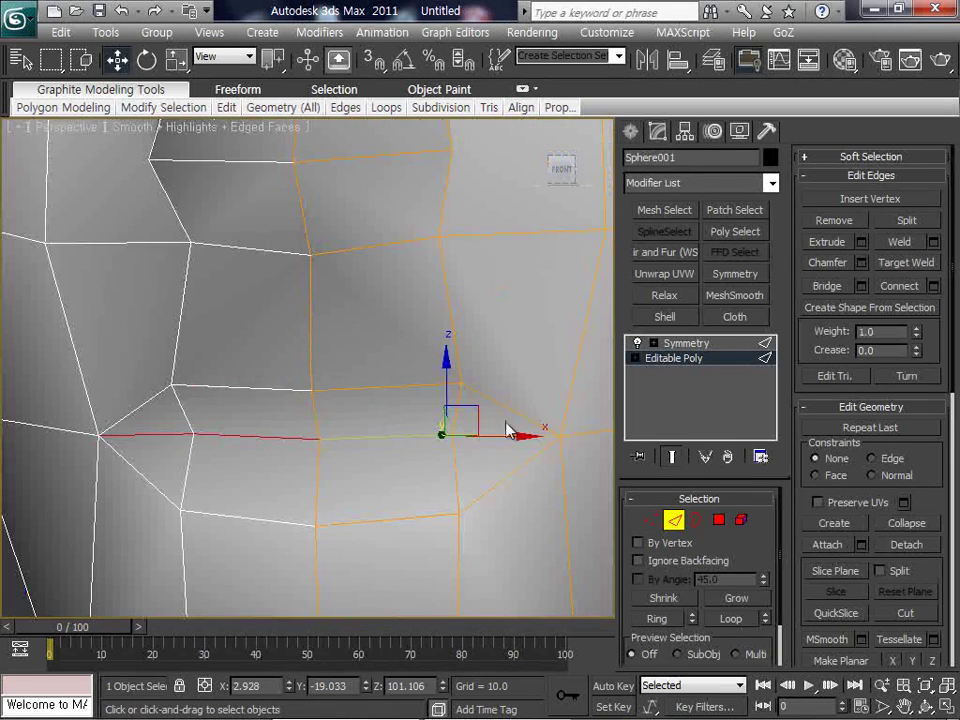
{"action": "scroll", "coordinate": [497, 434], "scroll_direction": "down", "scroll_amount": 2}
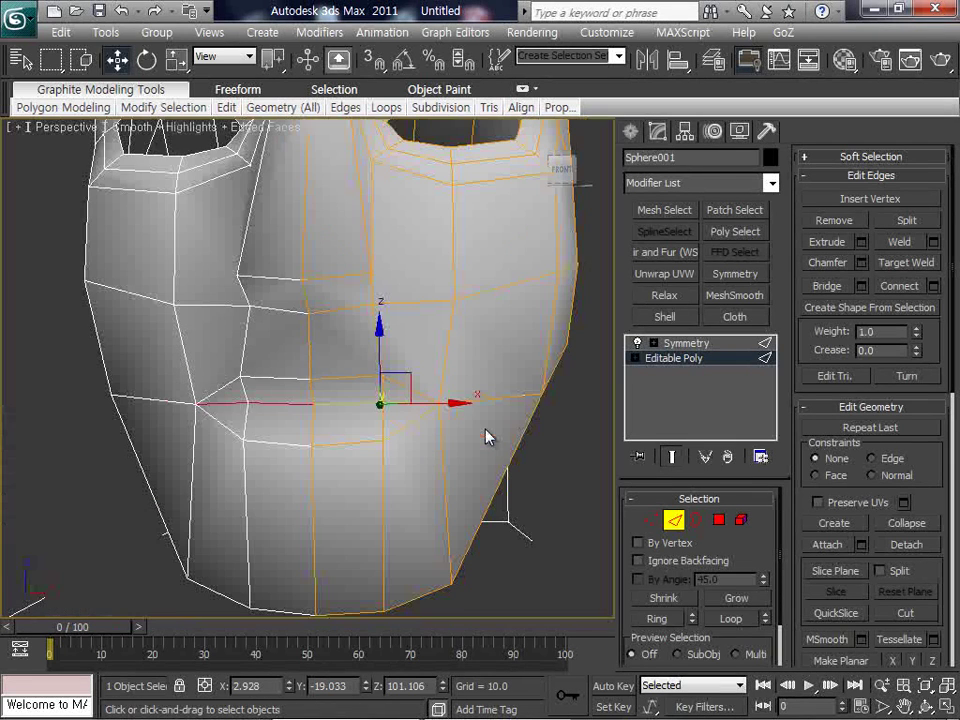
{"action": "left_click", "coordinate": [906, 221]}
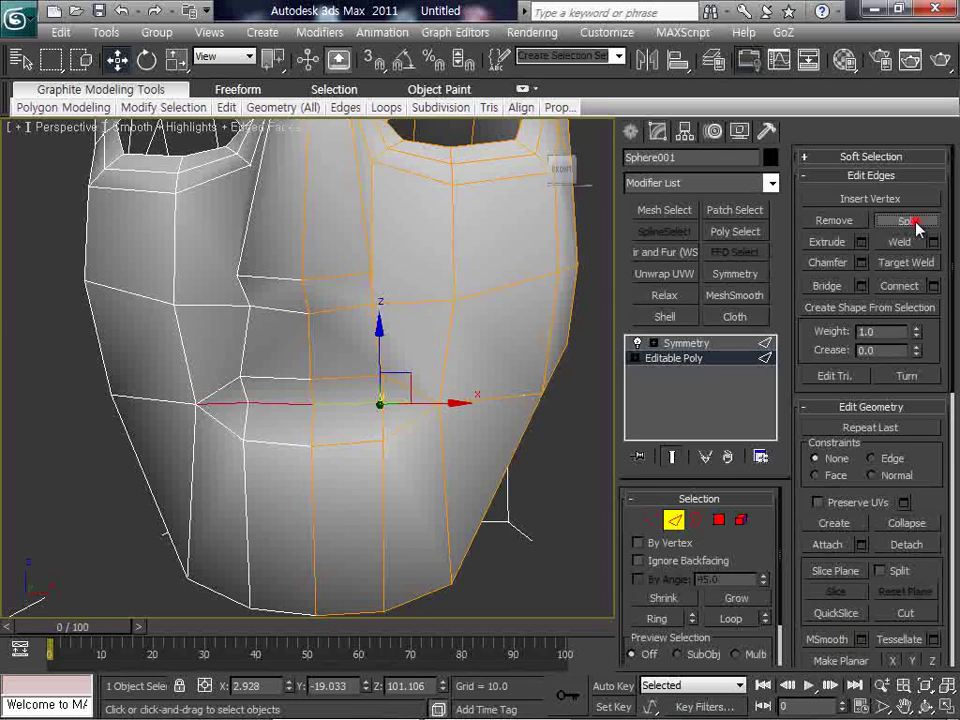
Step: Raise the two upper-lip vertices along the split mouth line, at the centre and beside it, to open the mouth
{"action": "left_click", "coordinate": [651, 519]}
{"action": "scroll", "coordinate": [313, 455], "scroll_direction": "up", "scroll_amount": 5}
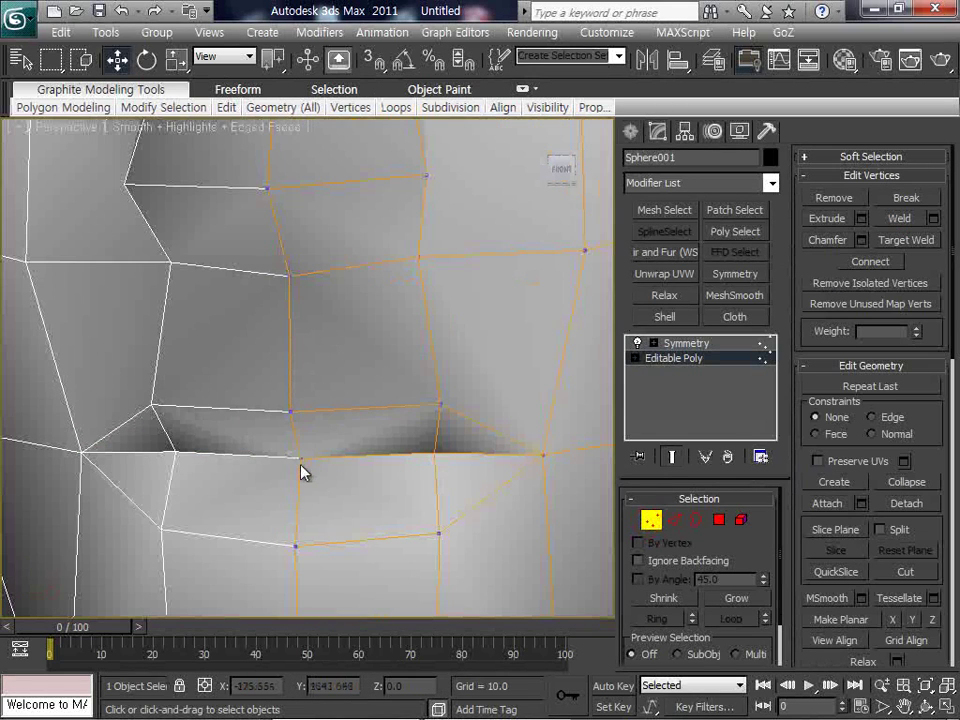
{"action": "left_click", "coordinate": [302, 456]}
{"action": "left_click_drag", "start_coordinate": [304, 452], "coordinate": [300, 395]}
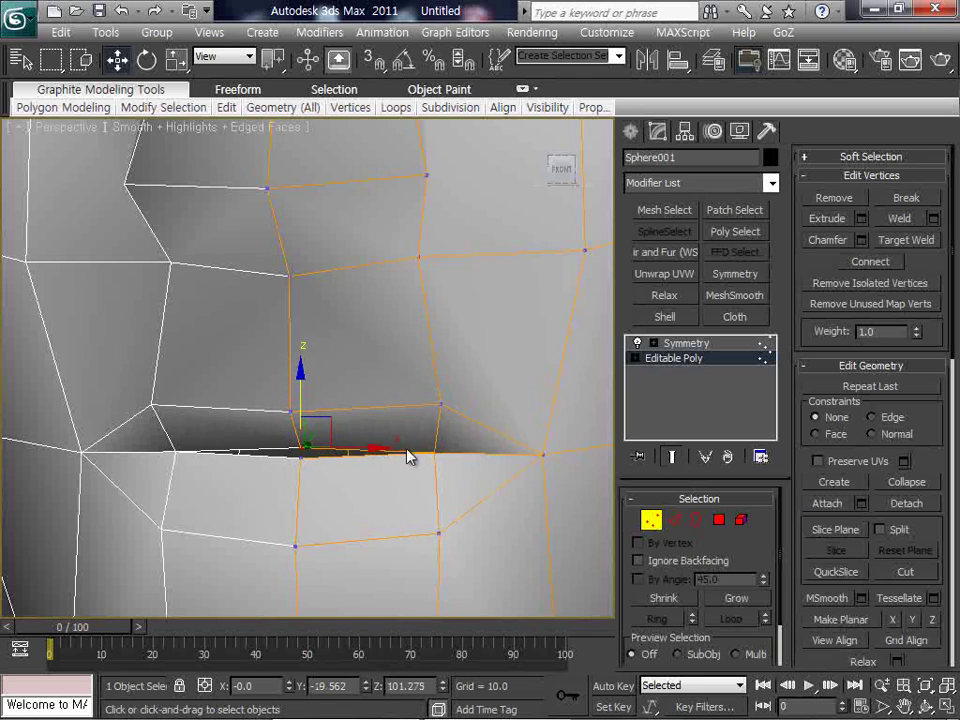
{"action": "left_click", "coordinate": [434, 451]}
{"action": "left_click_drag", "start_coordinate": [434, 448], "coordinate": [427, 420]}
Step: Select the two matching lower-lip vertices on the split and lower them slightly to widen the mouth opening
{"action": "left_click", "coordinate": [300, 456]}
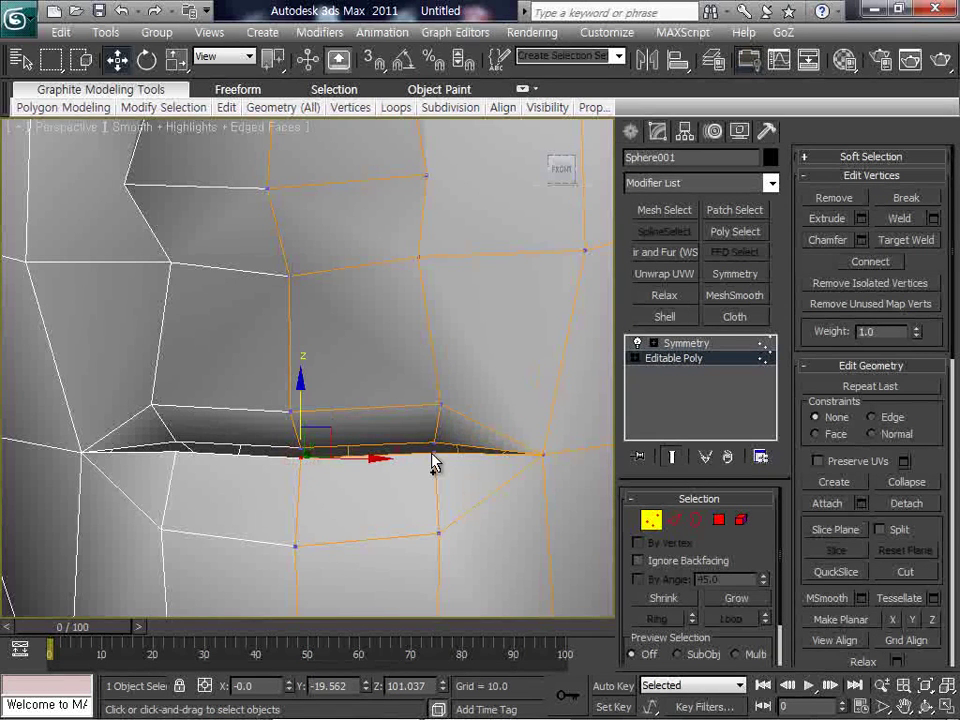
{"action": "left_click", "coordinate": [433, 455], "text": "ctrl"}
{"action": "left_click", "coordinate": [364, 408]}
{"action": "scroll", "coordinate": [364, 422], "scroll_direction": "down", "scroll_amount": 5}
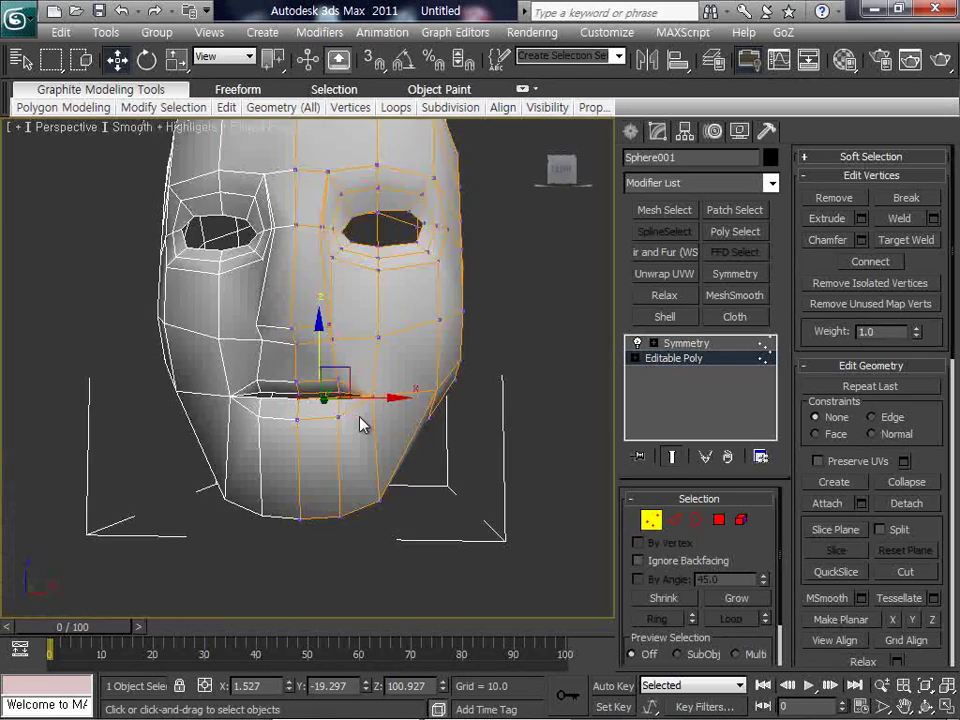
{"action": "left_click", "coordinate": [506, 455]}
Step: Examine the mouth opening and overall face shape up close and from several angles in the Perspective view
{"action": "scroll", "coordinate": [443, 430], "scroll_direction": "up", "scroll_amount": 5}
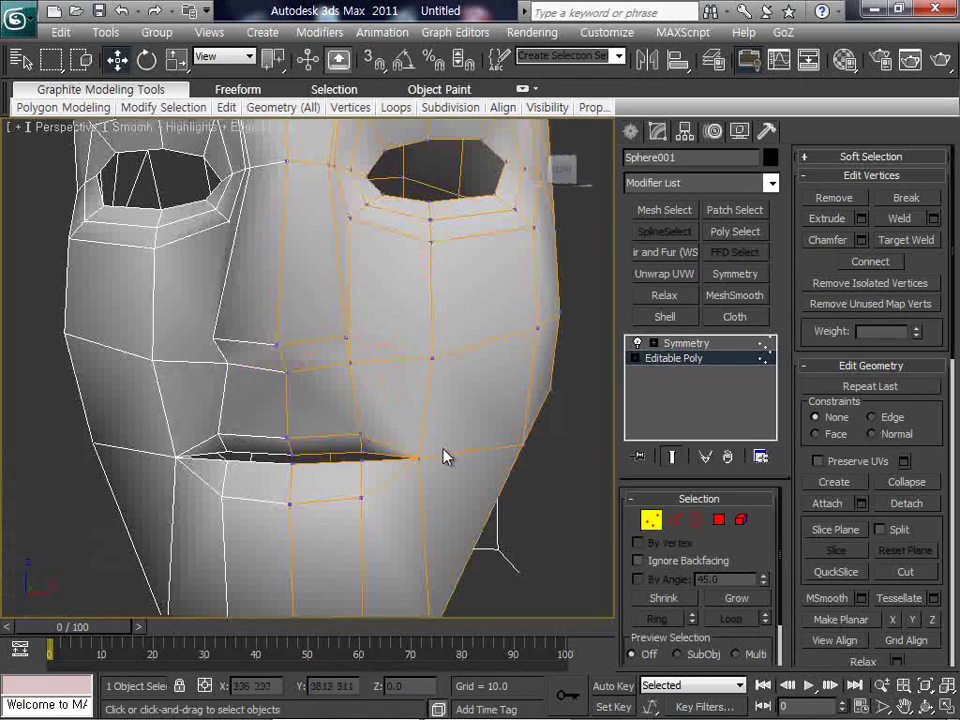
{"action": "scroll", "coordinate": [445, 456], "scroll_direction": "down", "scroll_amount": 5}
{"action": "middle_click_drag", "start_coordinate": [392, 392], "coordinate": [357, 416], "text": "alt"}
{"action": "scroll", "coordinate": [350, 416], "scroll_direction": "up", "scroll_amount": 3}
{"action": "left_click_drag", "start_coordinate": [336, 414], "coordinate": [306, 418]}
{"action": "scroll", "coordinate": [354, 415], "scroll_direction": "down", "scroll_amount": 3}
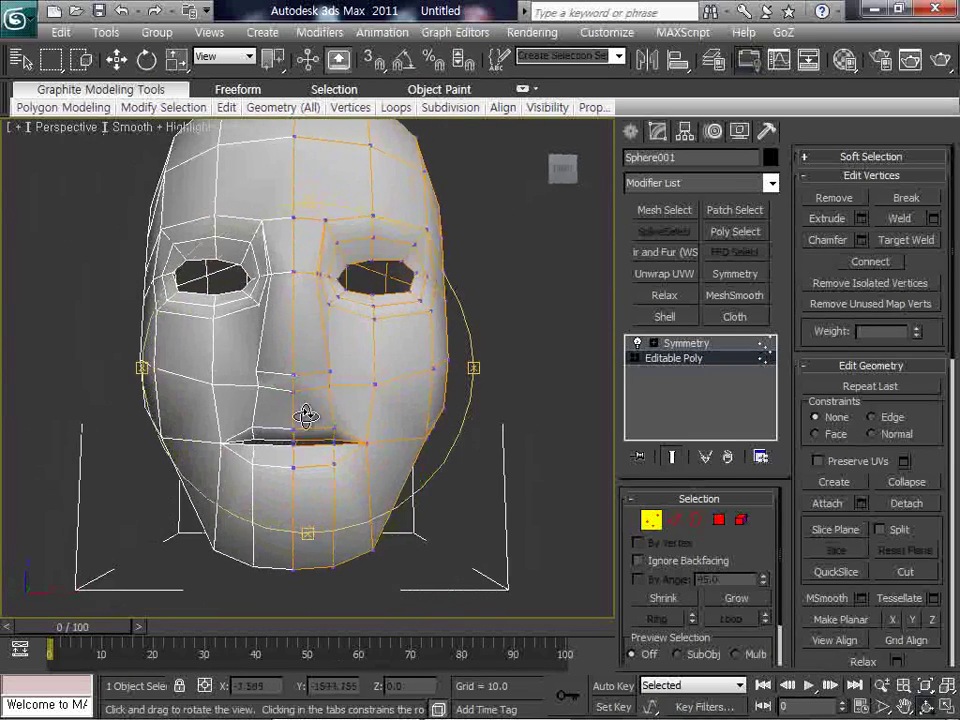
{"action": "scroll", "coordinate": [311, 422], "scroll_direction": "up", "scroll_amount": 5}
{"action": "middle_click_drag", "start_coordinate": [330, 374], "coordinate": [331, 371]}
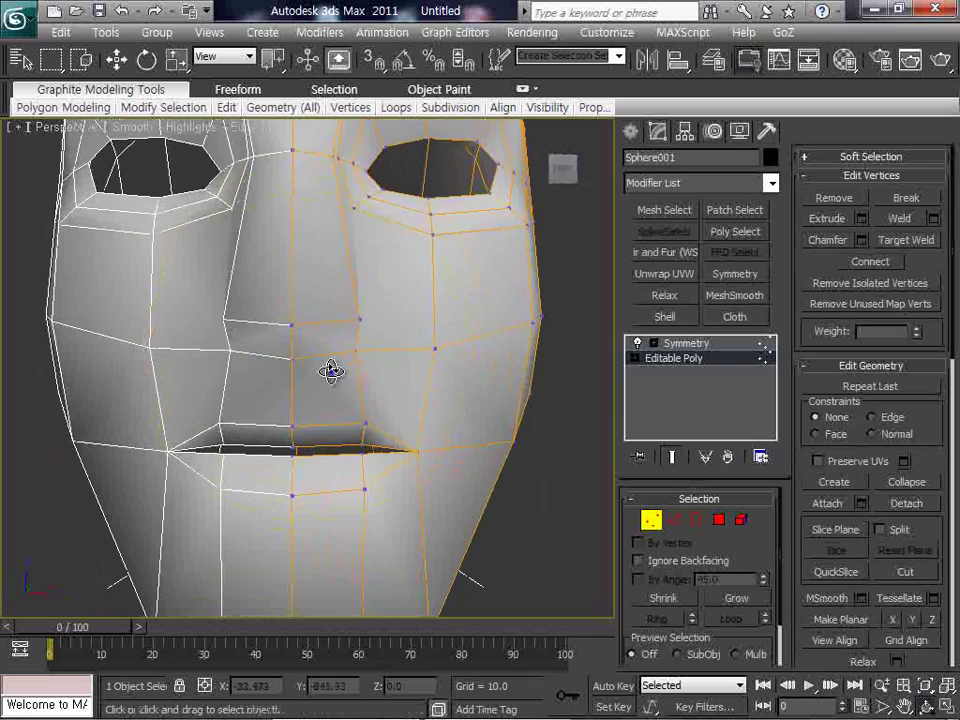
{"action": "key", "text": "w"}
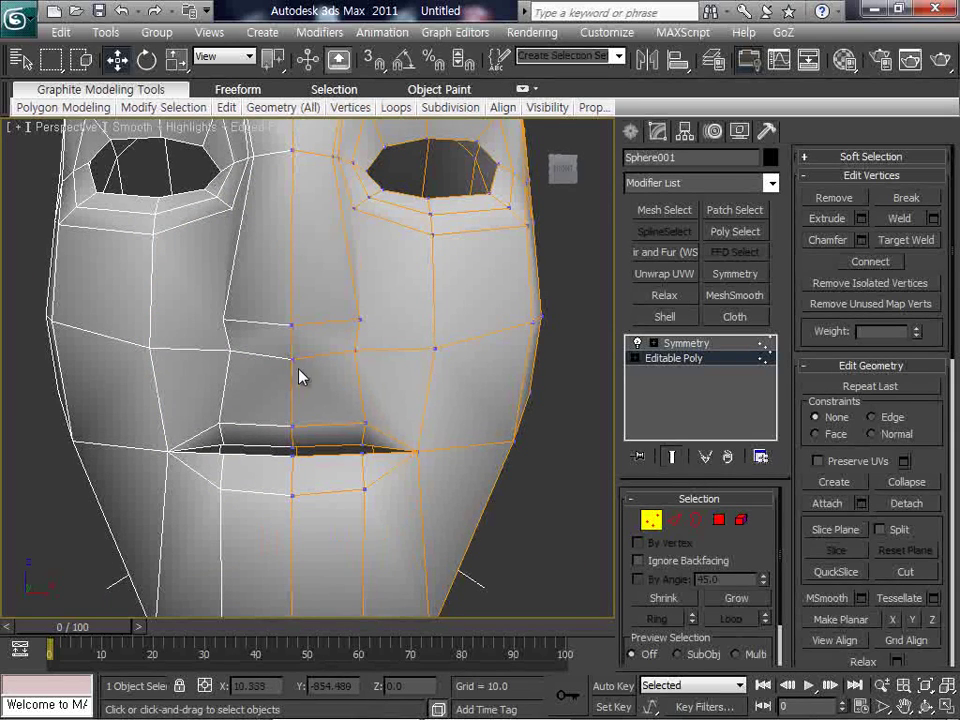
Step: Cut a new edge line from the nose centre line just above the tip, across the side of the nose onto the cheek
{"action": "middle_click_drag", "start_coordinate": [316, 280], "coordinate": [345, 347]}
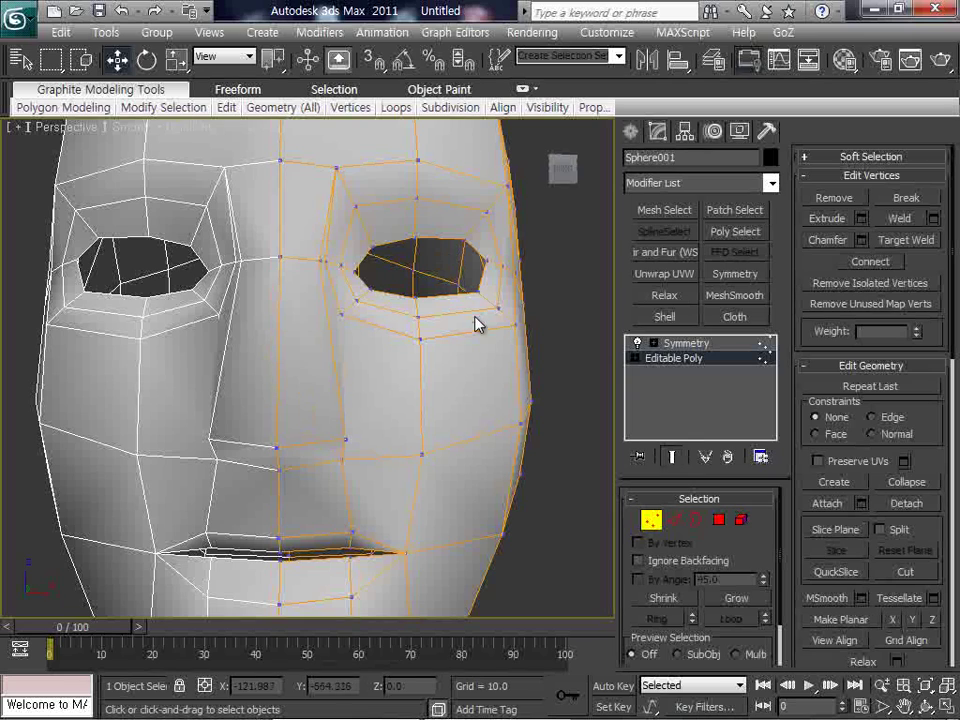
{"action": "middle_click_drag", "start_coordinate": [456, 414], "coordinate": [380, 374]}
{"action": "left_click", "coordinate": [651, 519]}
{"action": "left_click", "coordinate": [927, 706]}
{"action": "left_click_drag", "start_coordinate": [345, 333], "coordinate": [328, 349]}
{"action": "key", "text": "w"}
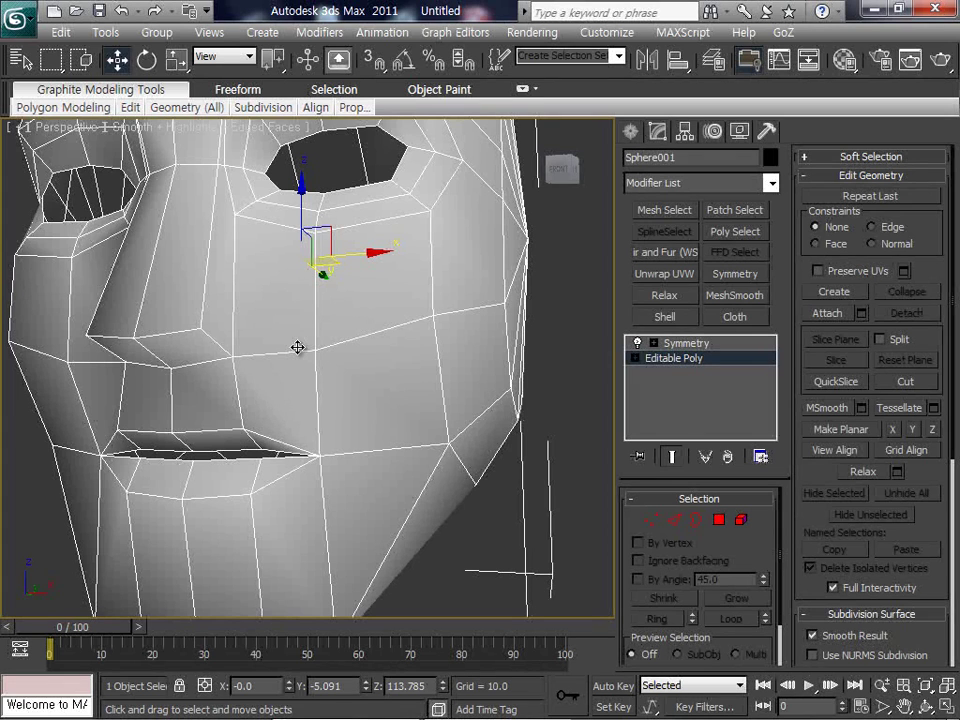
{"action": "middle_click_drag", "start_coordinate": [209, 273], "coordinate": [251, 221], "text": "alt"}
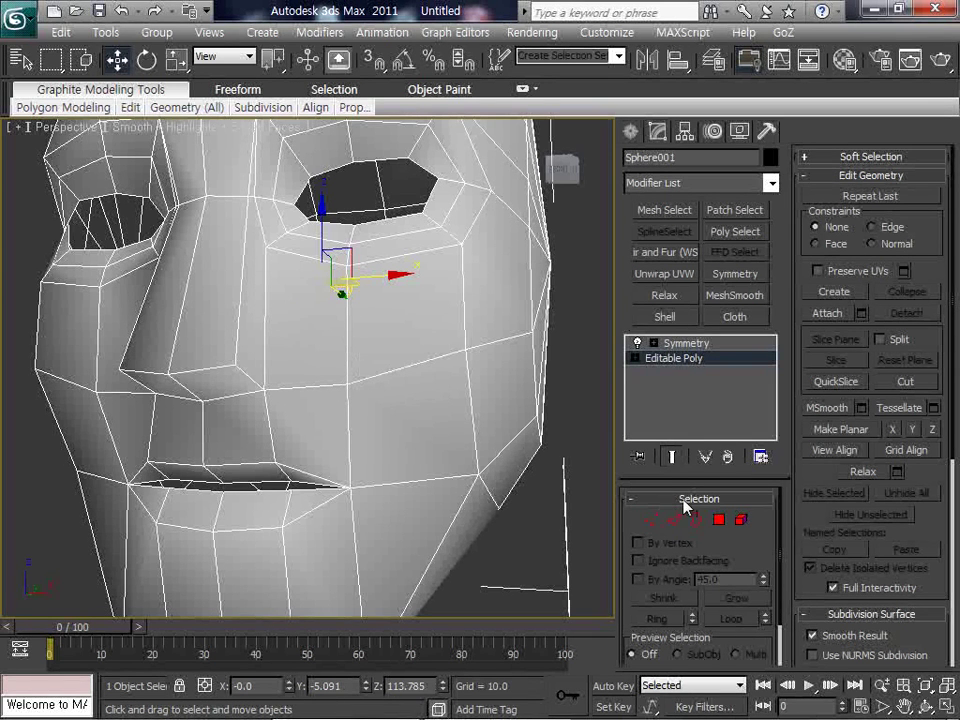
{"action": "left_click", "coordinate": [902, 382]}
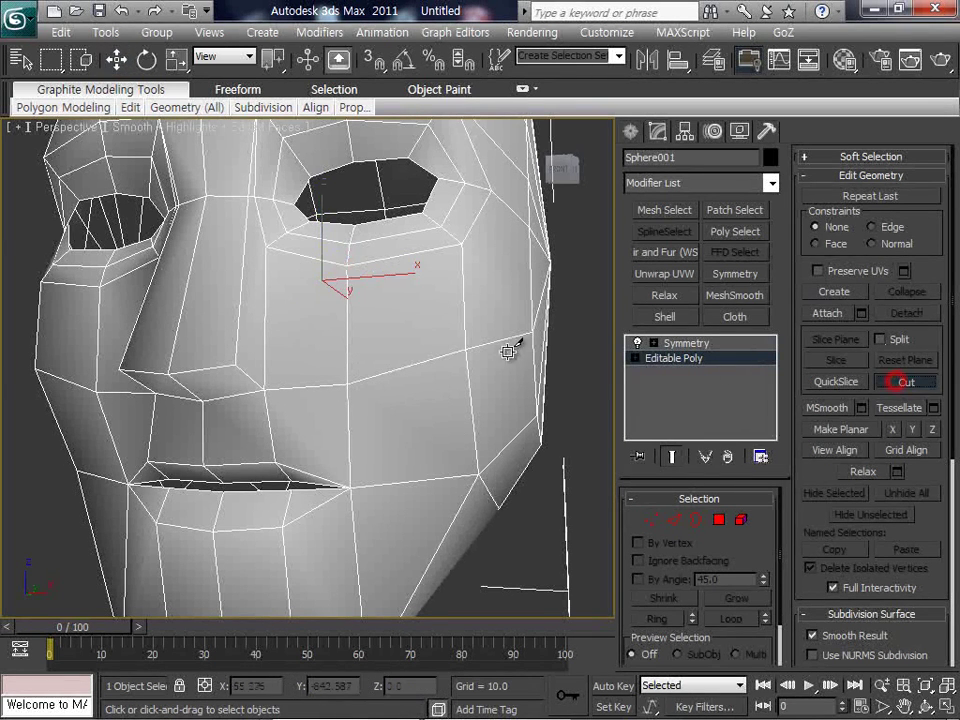
{"action": "middle_click_drag", "start_coordinate": [505, 348], "coordinate": [372, 305], "text": "alt"}
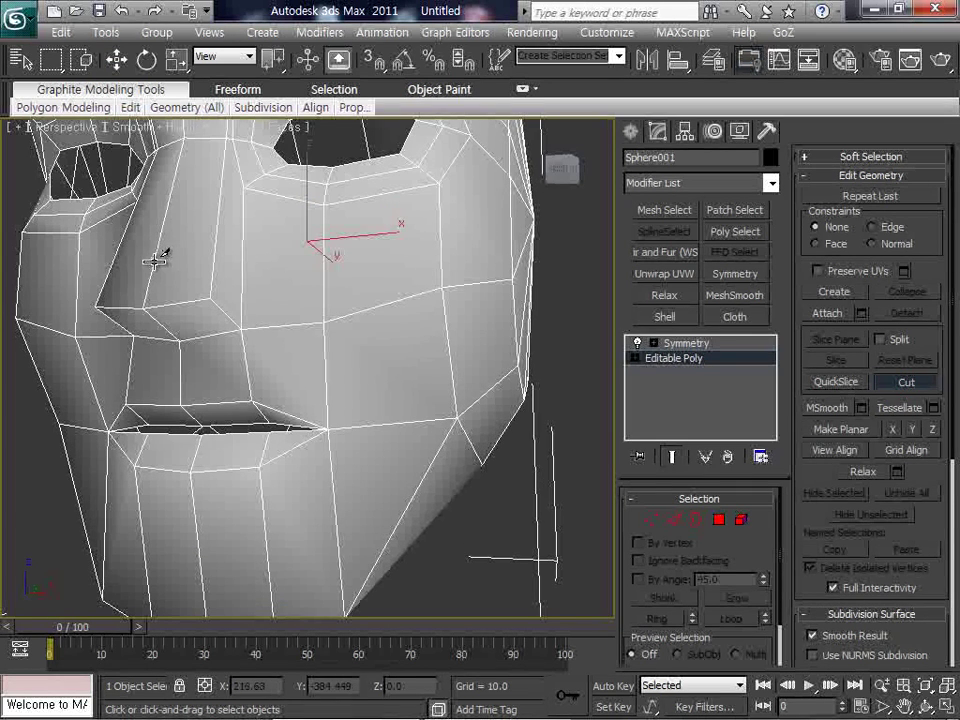
{"action": "left_click", "coordinate": [155, 261]}
{"action": "left_click", "coordinate": [213, 261]}
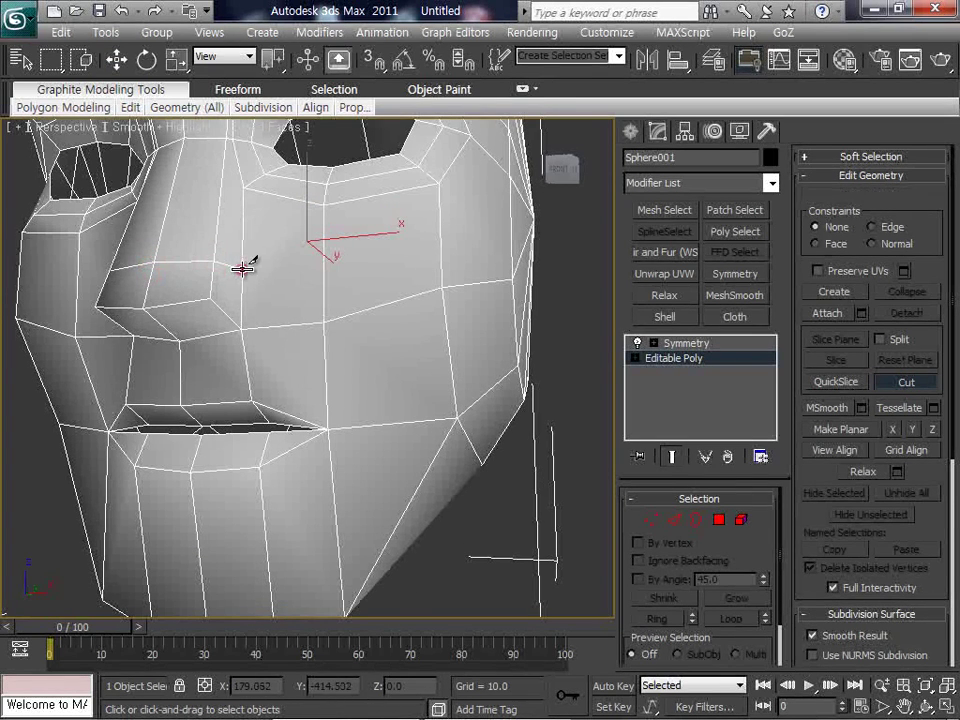
{"action": "left_click", "coordinate": [241, 269]}
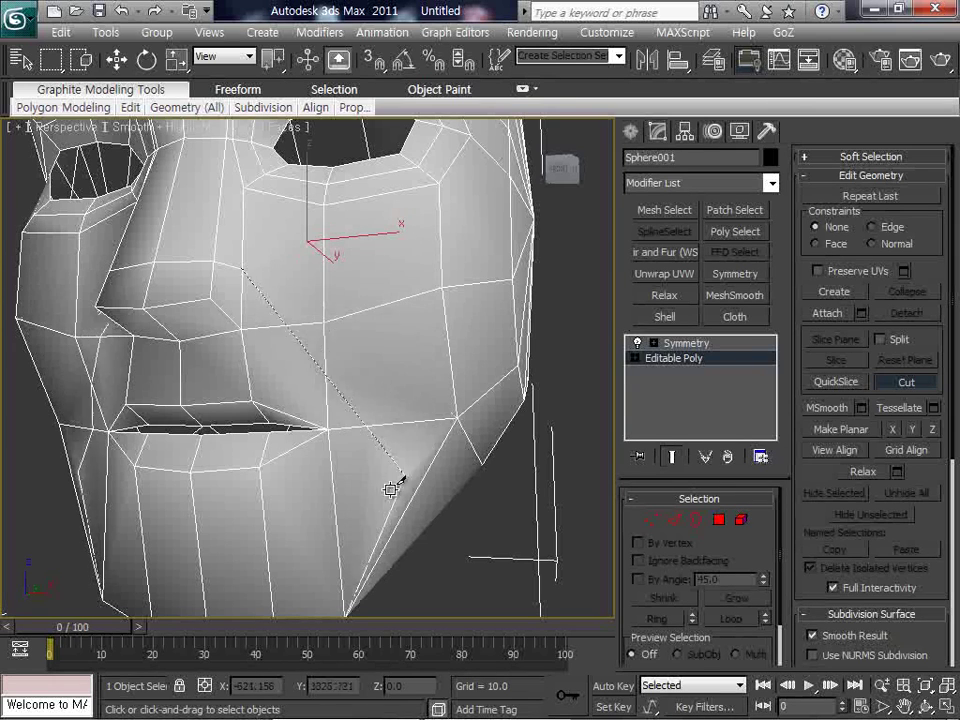
{"action": "left_click", "coordinate": [321, 284]}
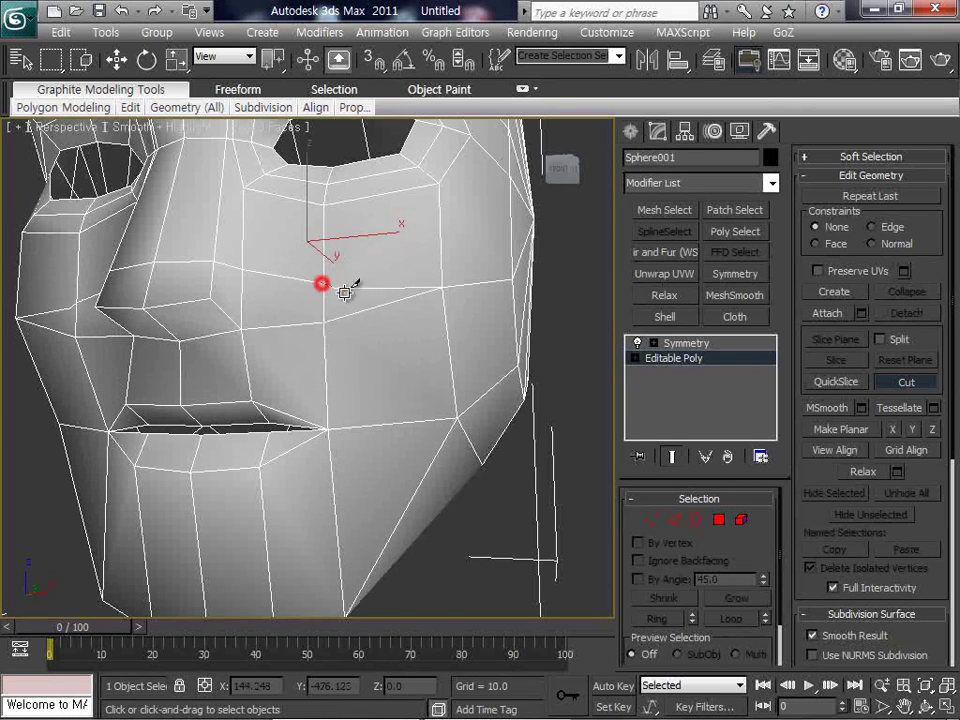
Step: Continue the cut down the cheek past the mouth corner and across the chin to the face's centre line
{"action": "left_click", "coordinate": [366, 306]}
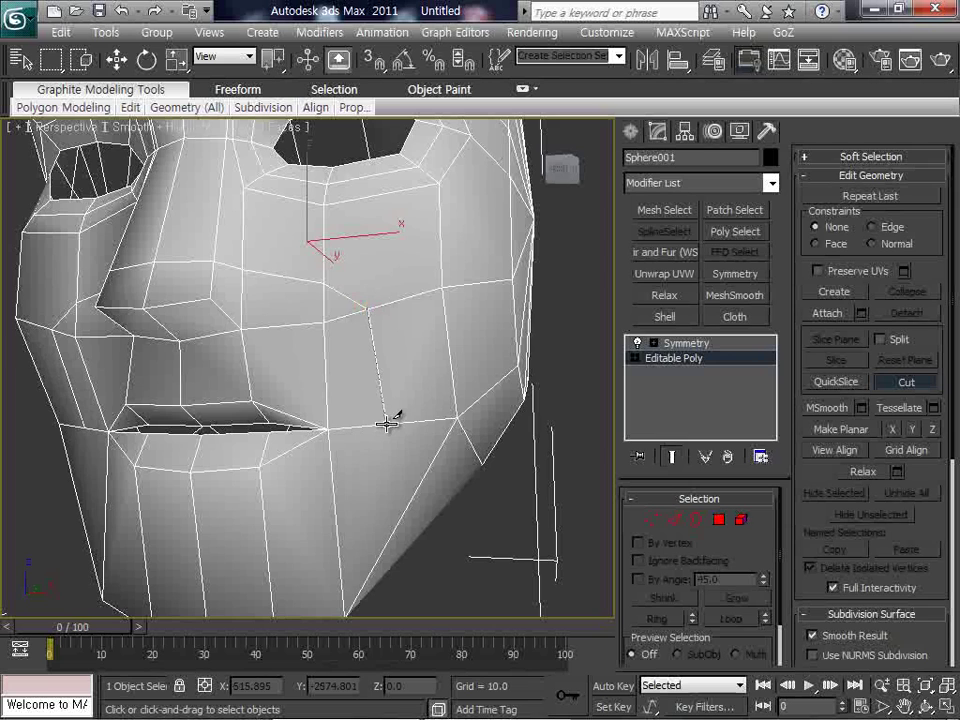
{"action": "left_click", "coordinate": [386, 424]}
{"action": "left_click", "coordinate": [339, 531]}
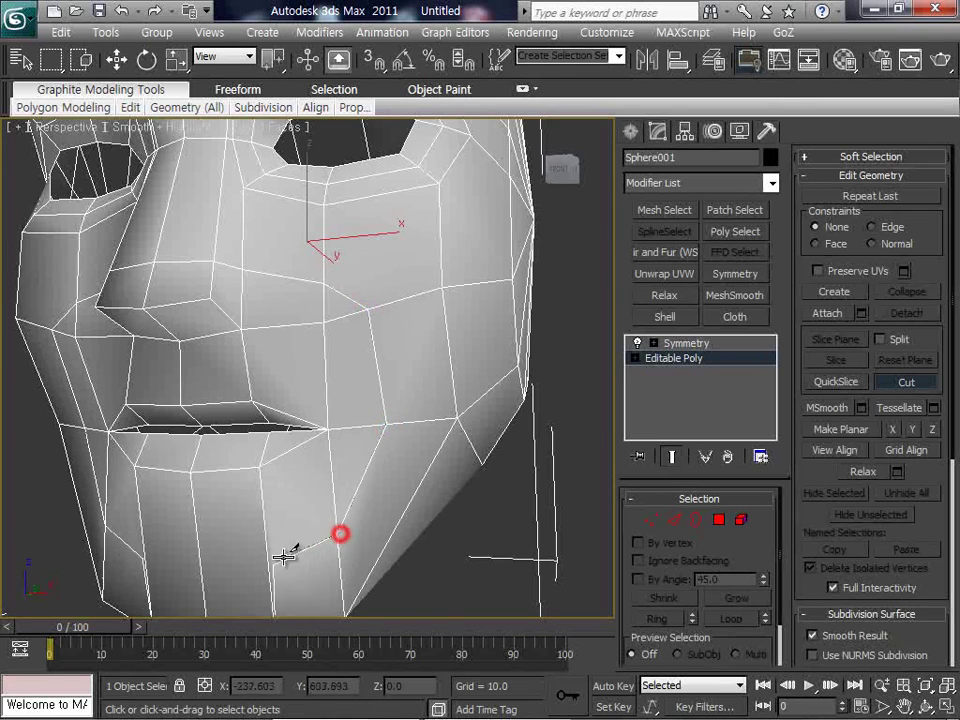
{"action": "left_click", "coordinate": [270, 558]}
{"action": "left_click", "coordinate": [204, 562]}
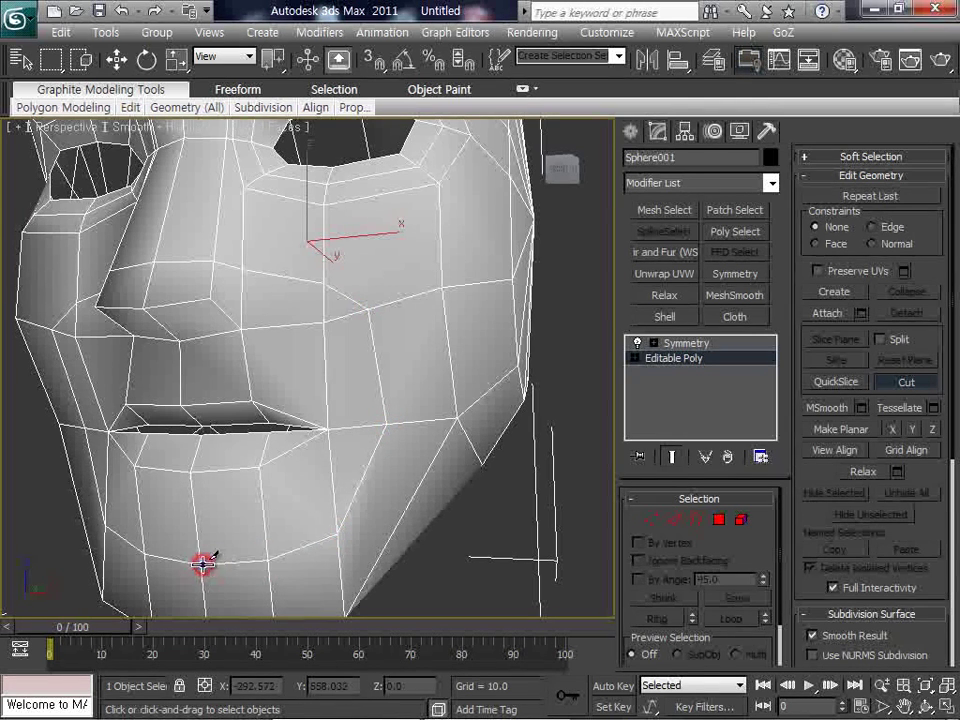
{"action": "right_click", "coordinate": [202, 565]}
{"action": "scroll", "coordinate": [418, 418], "scroll_direction": "down", "scroll_amount": 4}
{"action": "scroll", "coordinate": [400, 340], "scroll_direction": "up", "scroll_amount": 4}
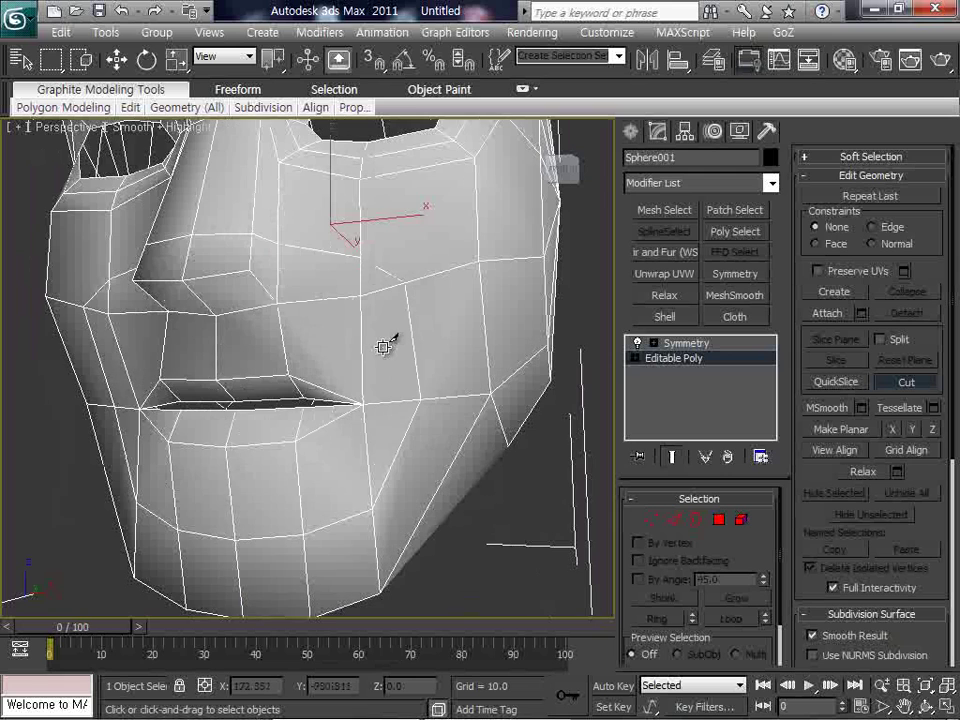
Step: Undo the cut segments running across the cheek, around the mouth corner and over the chin
{"action": "key", "text": "ctrl+z"}
{"action": "key", "text": "ctrl+z"}
{"action": "key", "text": "ctrl+z"}
{"action": "key", "text": "ctrl+z"}
{"action": "key", "text": "ctrl+z"}
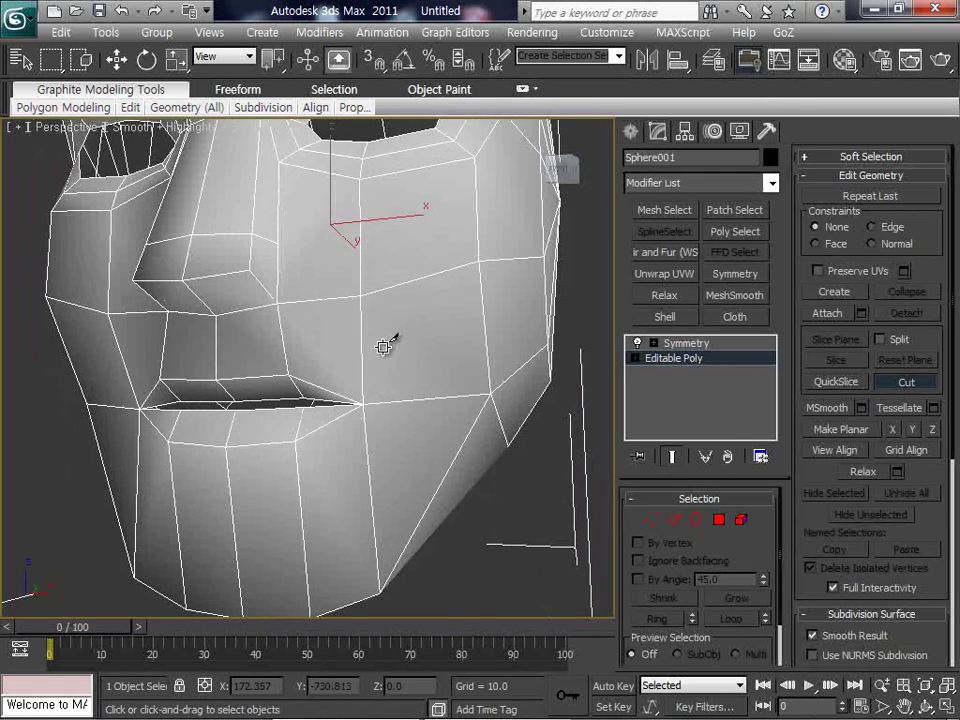
{"action": "scroll", "coordinate": [385, 343], "scroll_direction": "down", "scroll_amount": 4}
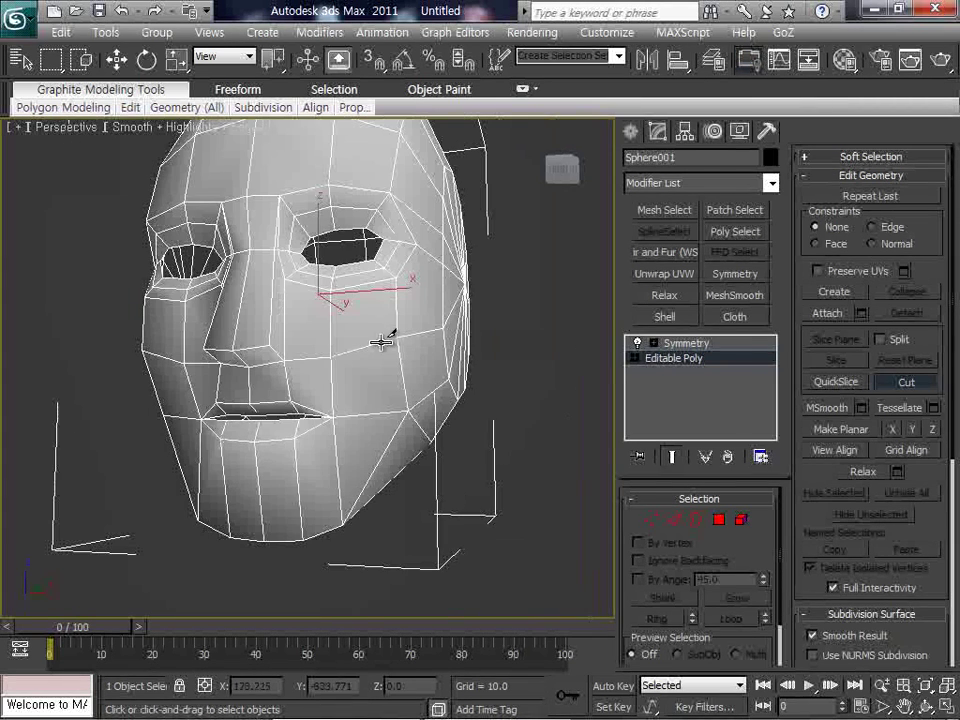
Step: Redo the undone cut segments from the nose around the mouth to the chin
{"action": "left_click", "coordinate": [153, 12]}
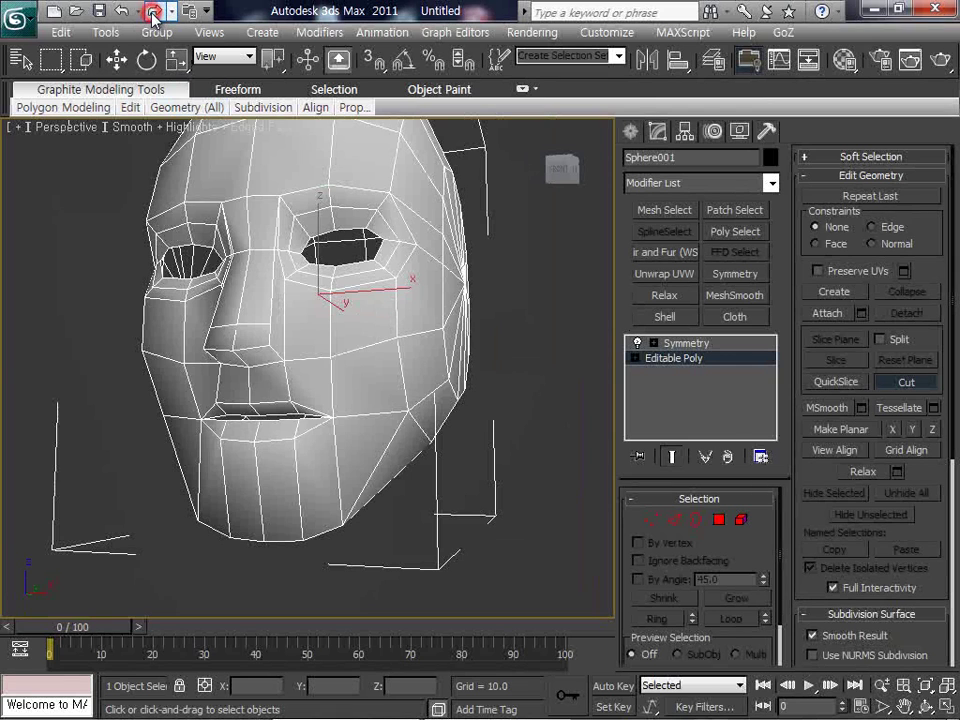
{"action": "left_click", "coordinate": [153, 12]}
{"action": "left_click", "coordinate": [153, 12]}
{"action": "left_click", "coordinate": [153, 12]}
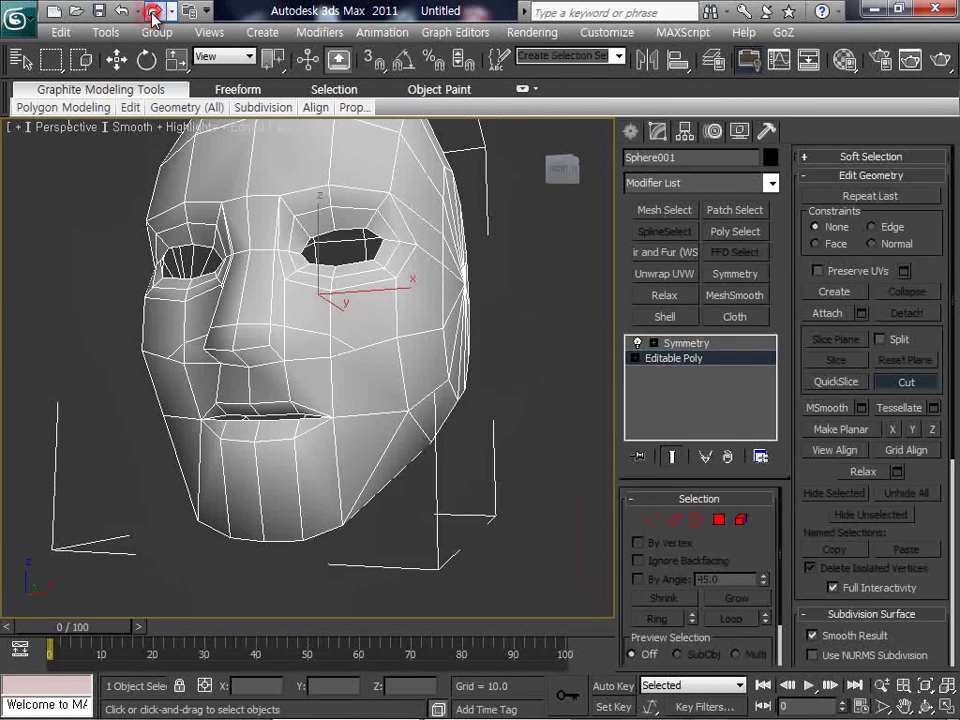
{"action": "left_click", "coordinate": [153, 12]}
{"action": "left_click", "coordinate": [153, 12]}
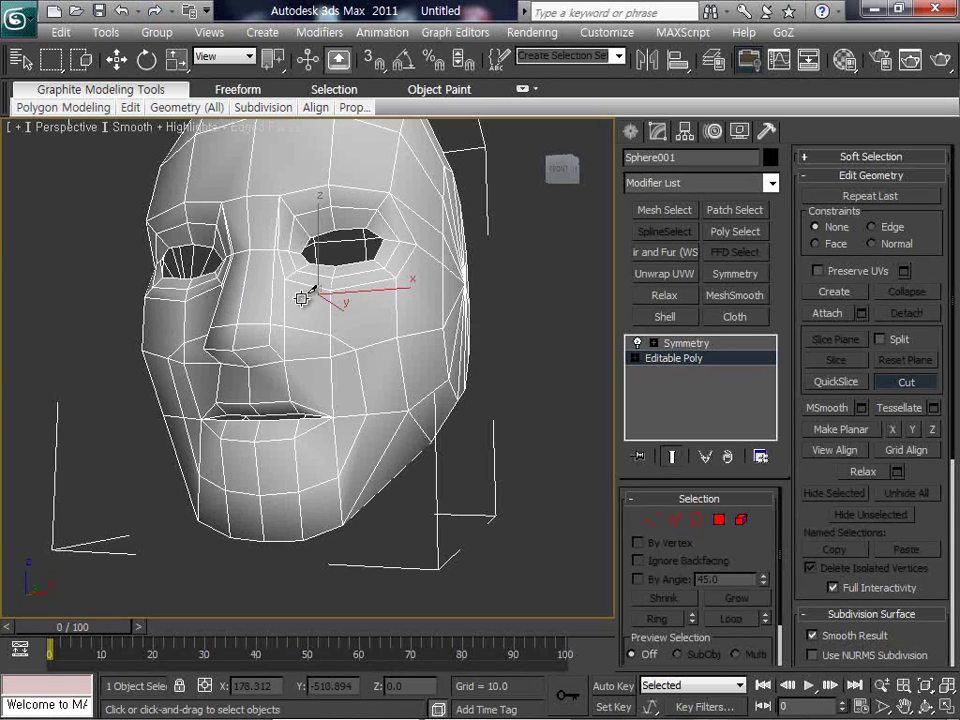
Step: Cut a second edge line from the nose centre line, higher up the nose, across the cheek below the eye
{"action": "left_click", "coordinate": [277, 385]}
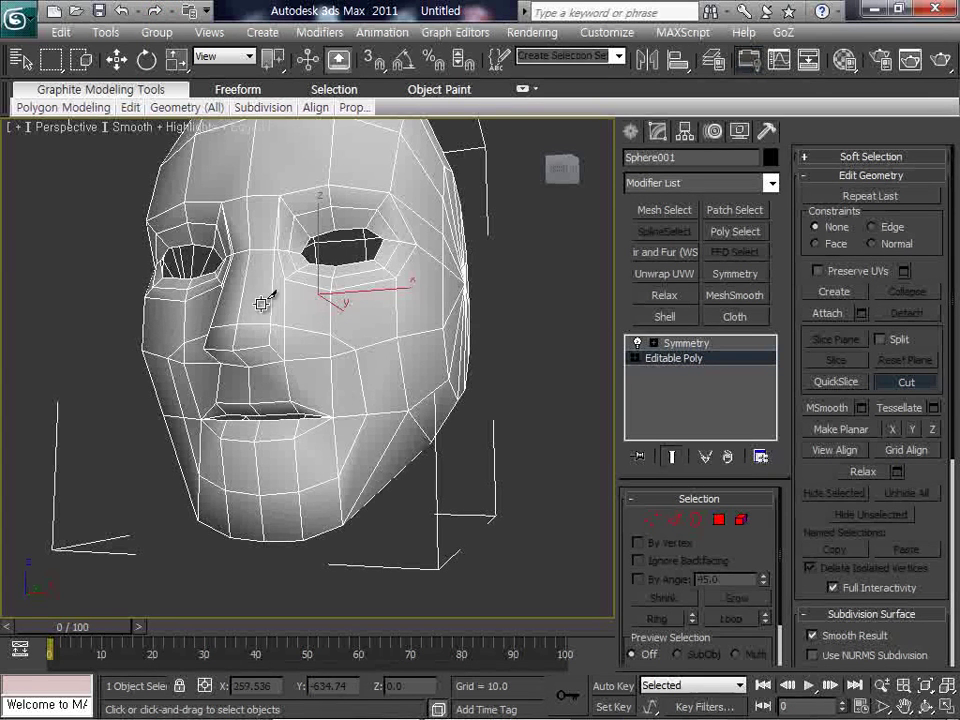
{"action": "right_click", "coordinate": [350, 385]}
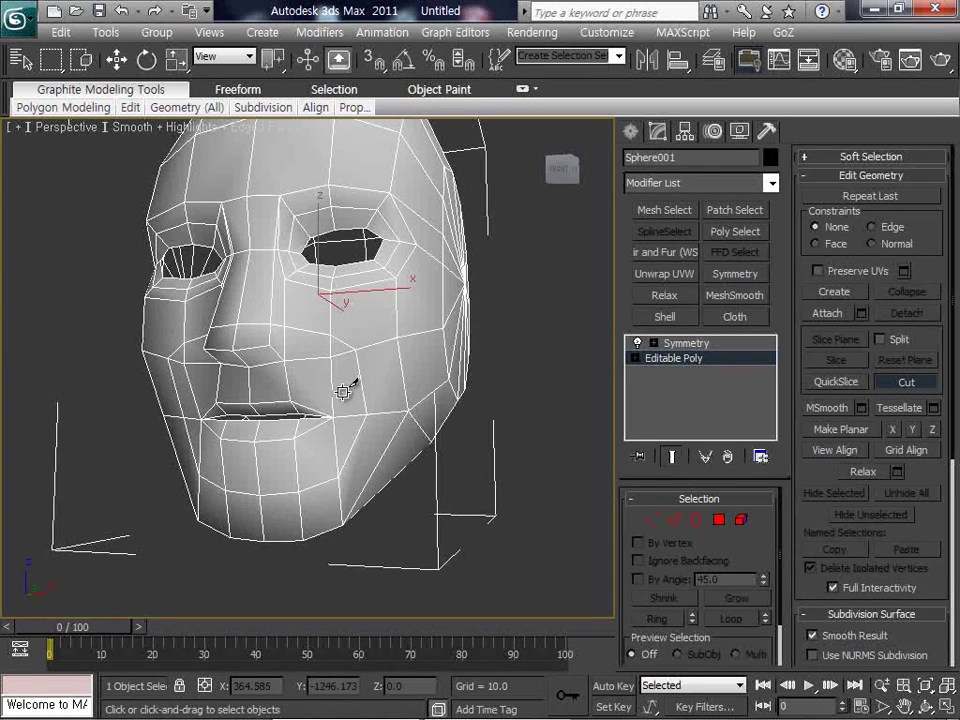
{"action": "scroll", "coordinate": [342, 392], "scroll_direction": "up", "scroll_amount": 3}
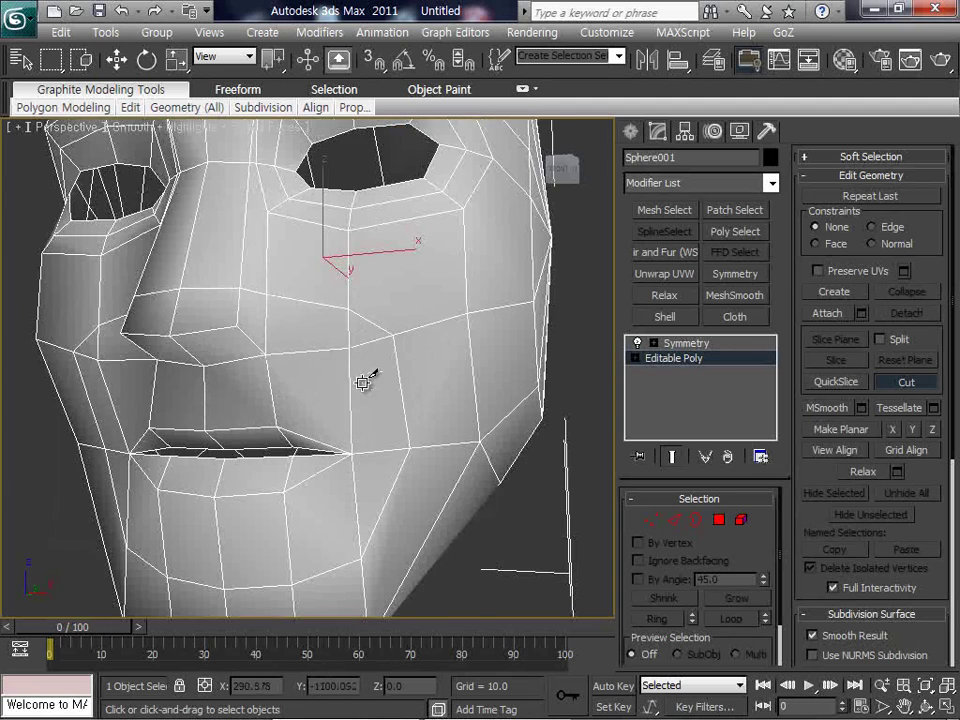
{"action": "middle_click_drag", "start_coordinate": [363, 383], "coordinate": [341, 533]}
{"action": "middle_click_drag", "start_coordinate": [257, 242], "coordinate": [224, 289]}
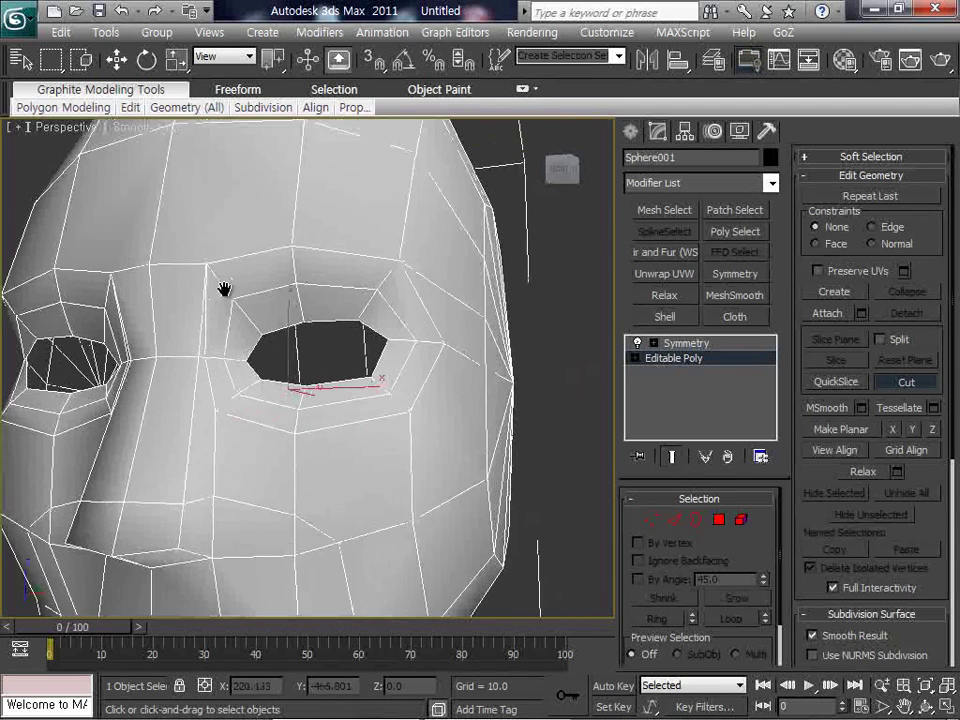
{"action": "left_click", "coordinate": [132, 452]}
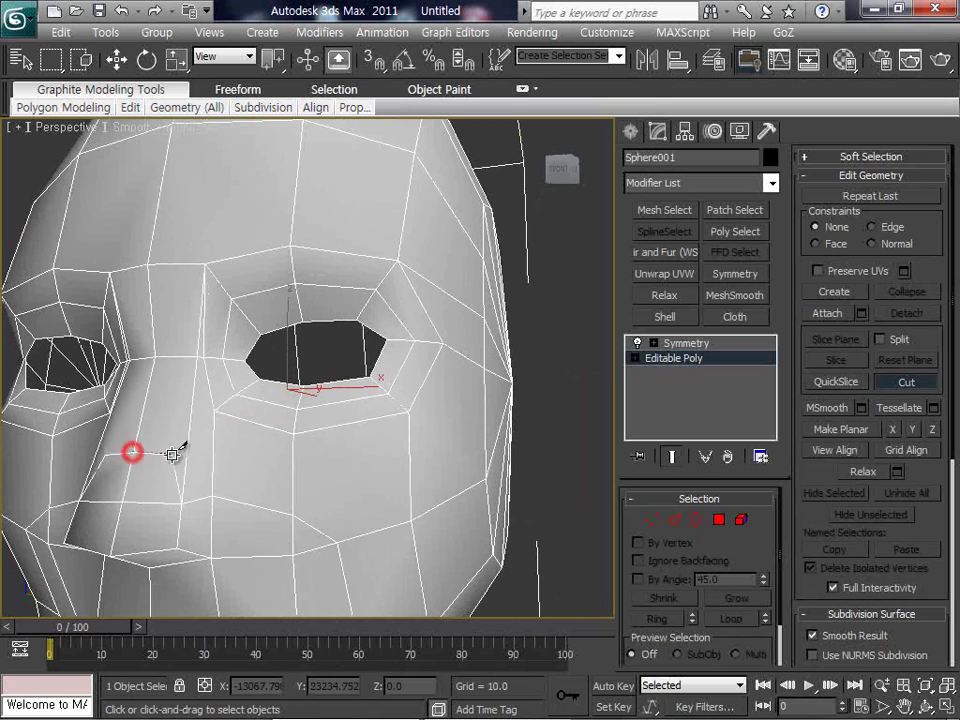
{"action": "left_click", "coordinate": [214, 463]}
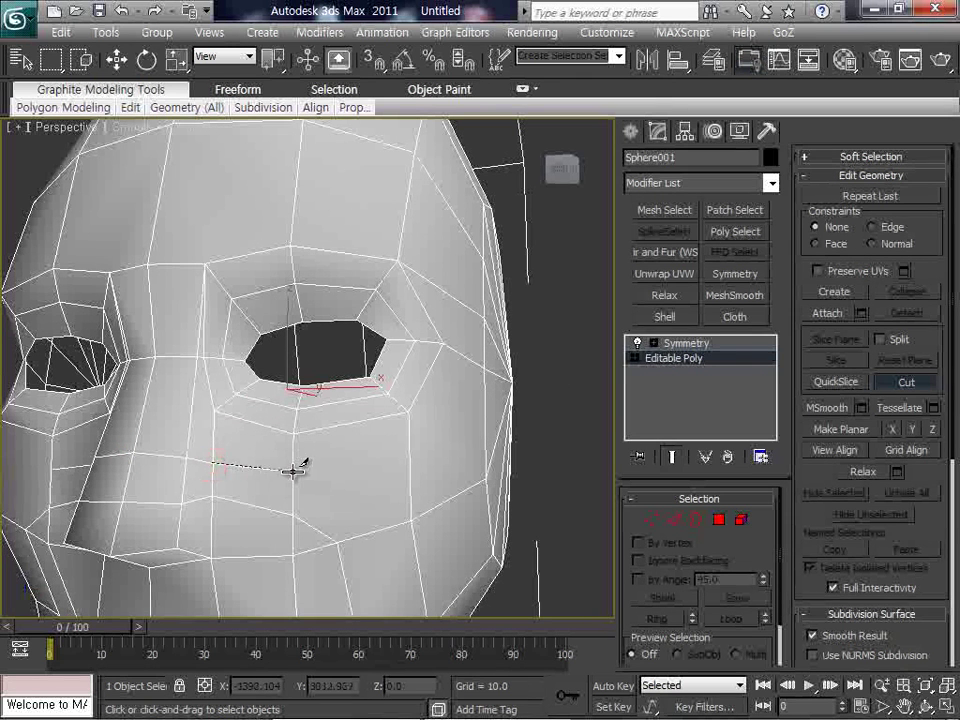
{"action": "left_click", "coordinate": [294, 468]}
{"action": "left_click", "coordinate": [408, 463]}
Step: Continue the cut up around the eye's outer side and across the forehead to the centre line
{"action": "left_click", "coordinate": [467, 356]}
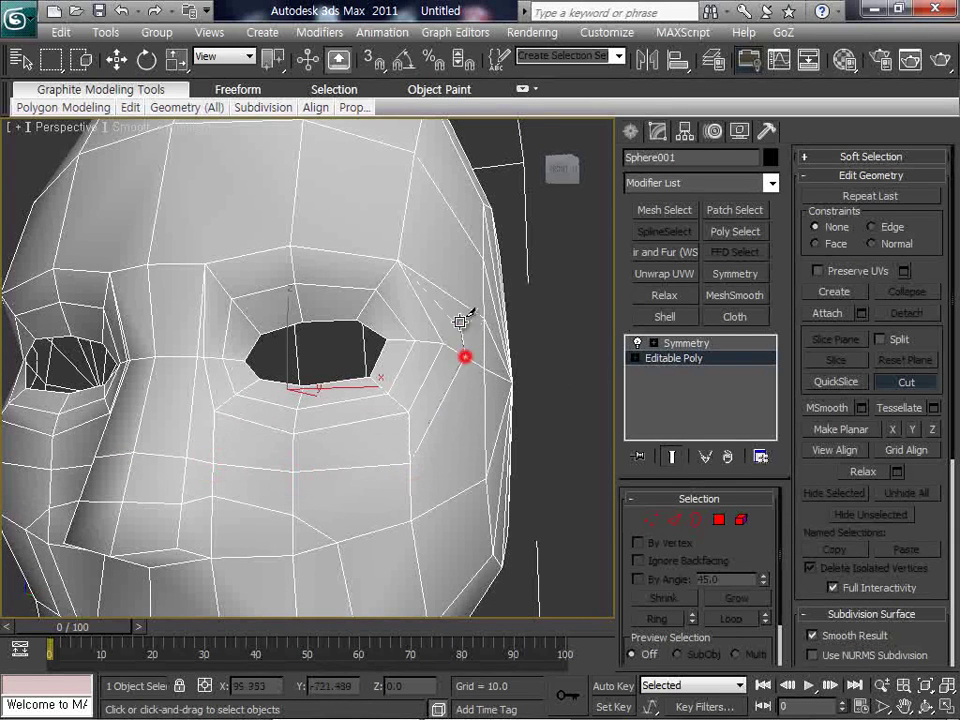
{"action": "left_click", "coordinate": [458, 299]}
{"action": "left_click", "coordinate": [300, 182]}
{"action": "left_click", "coordinate": [160, 195]}
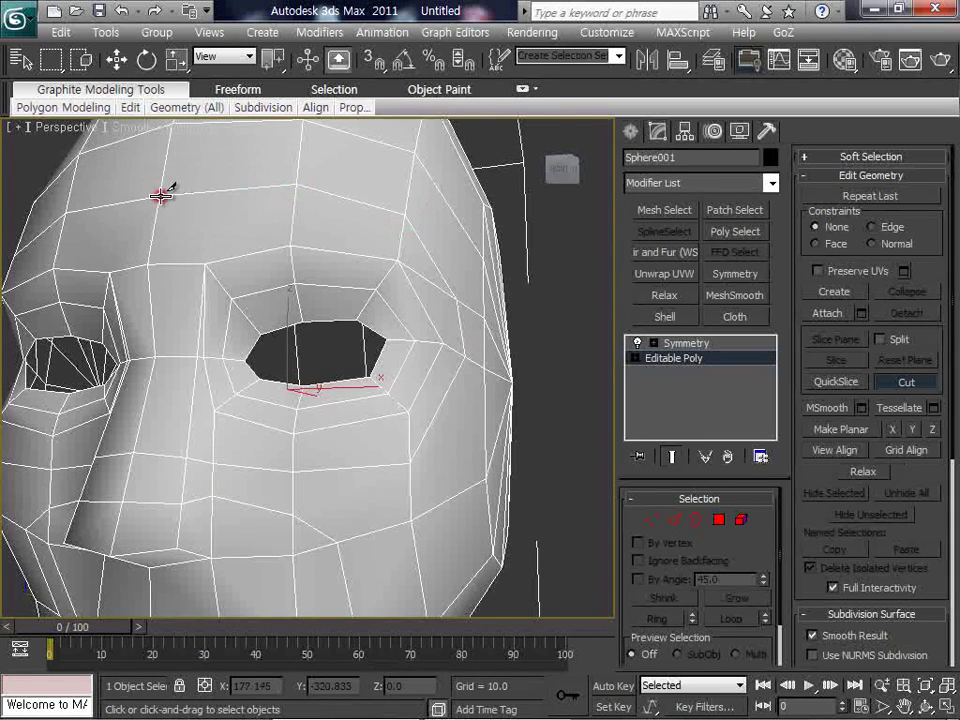
{"action": "key", "text": "z"}
Step: Select all vertices of the editable half of the head and weld them
{"action": "left_click", "coordinate": [656, 521]}
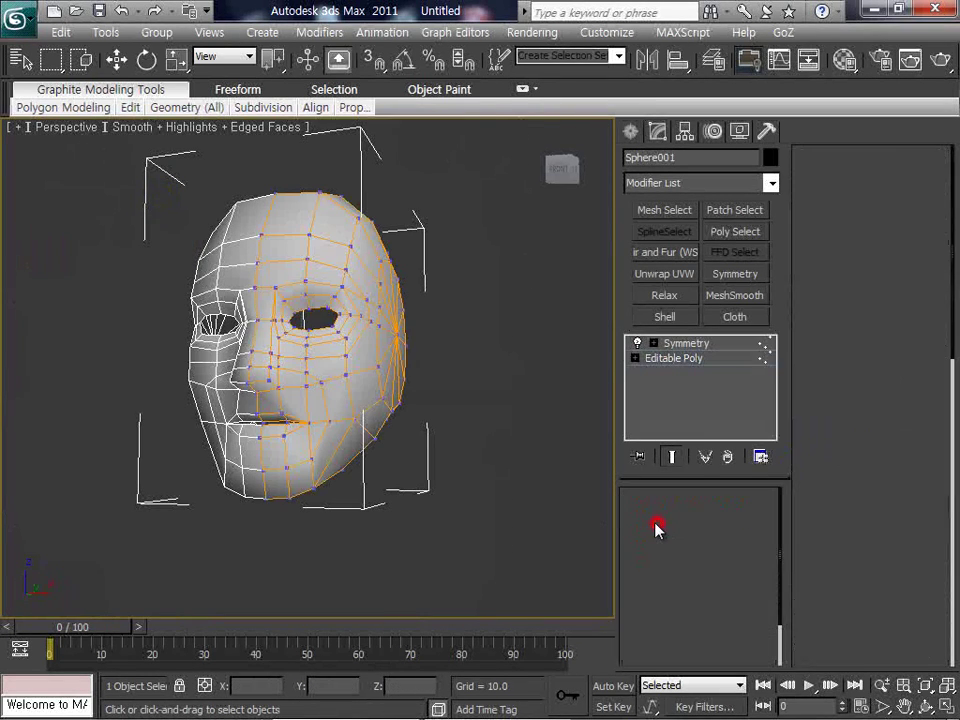
{"action": "left_click", "coordinate": [906, 572]}
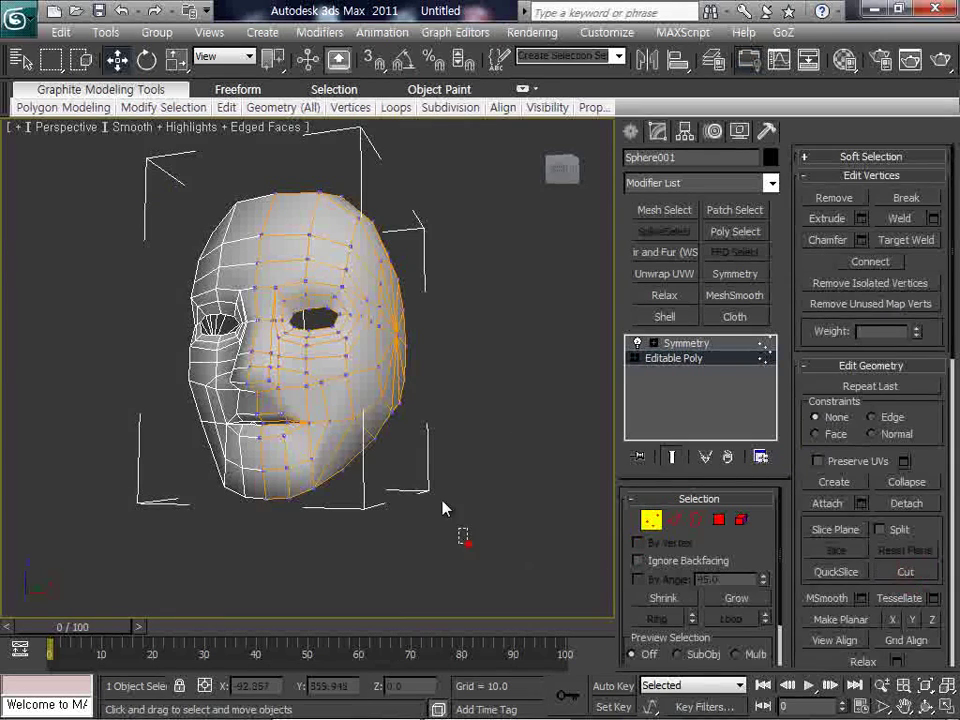
{"action": "left_click", "coordinate": [686, 342]}
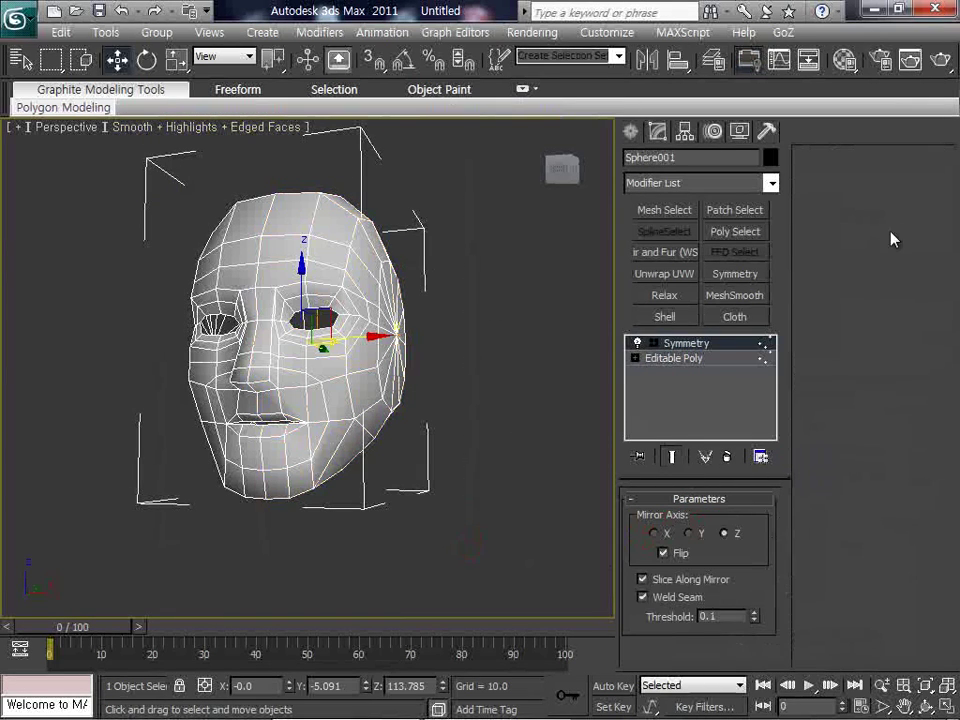
{"action": "left_click", "coordinate": [635, 358]}
{"action": "left_click", "coordinate": [672, 373]}
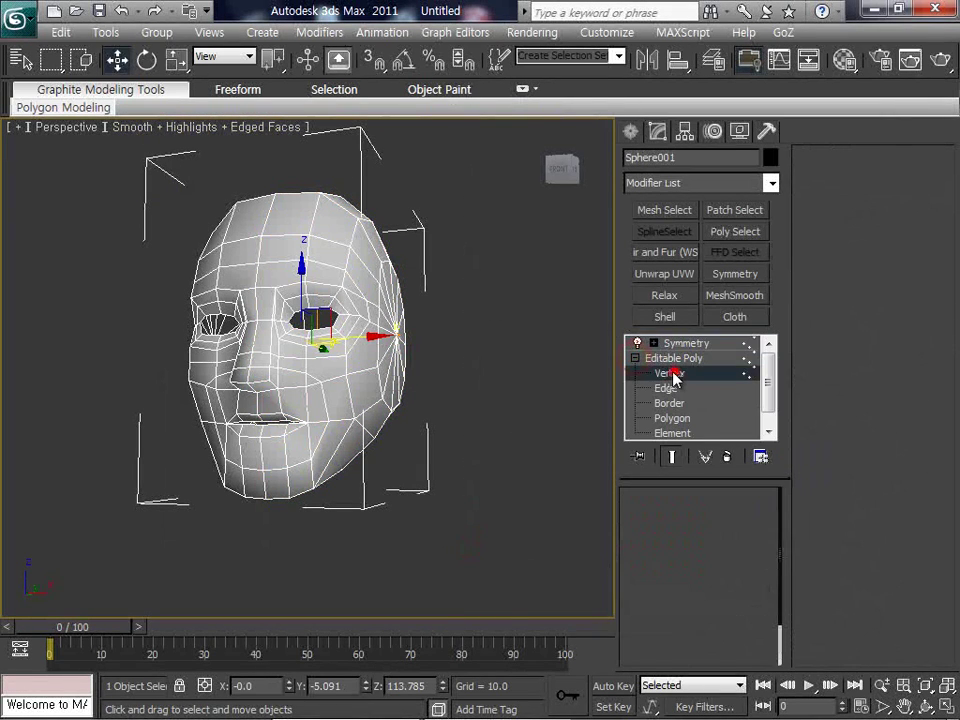
{"action": "left_click_drag", "start_coordinate": [456, 549], "coordinate": [133, 168]}
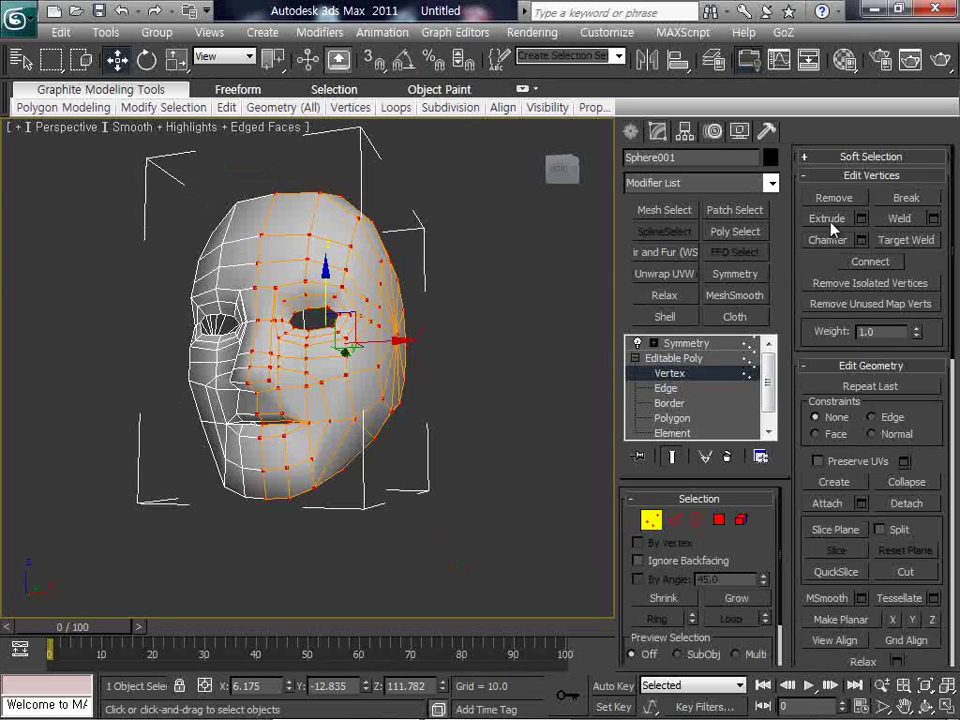
{"action": "left_click", "coordinate": [900, 219]}
{"action": "left_click", "coordinate": [518, 493]}
Step: Pull the nose vertices just above the tip forward from the side and adjust the nose tip vertices
{"action": "scroll", "coordinate": [456, 440], "scroll_direction": "up", "scroll_amount": 6}
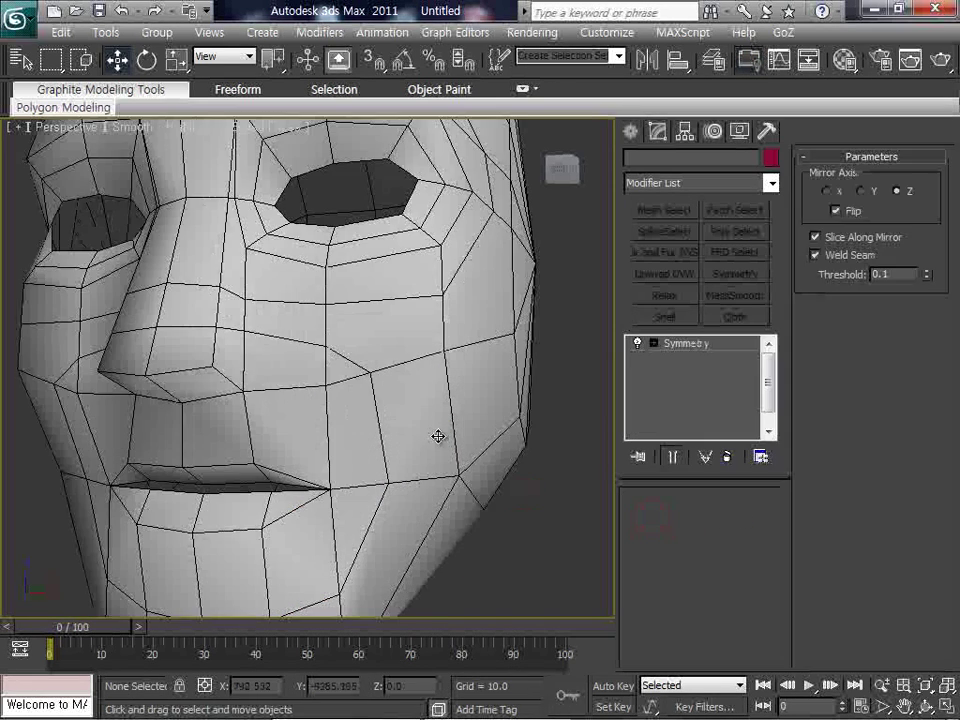
{"action": "left_click", "coordinate": [438, 436]}
{"action": "left_click", "coordinate": [922, 707]}
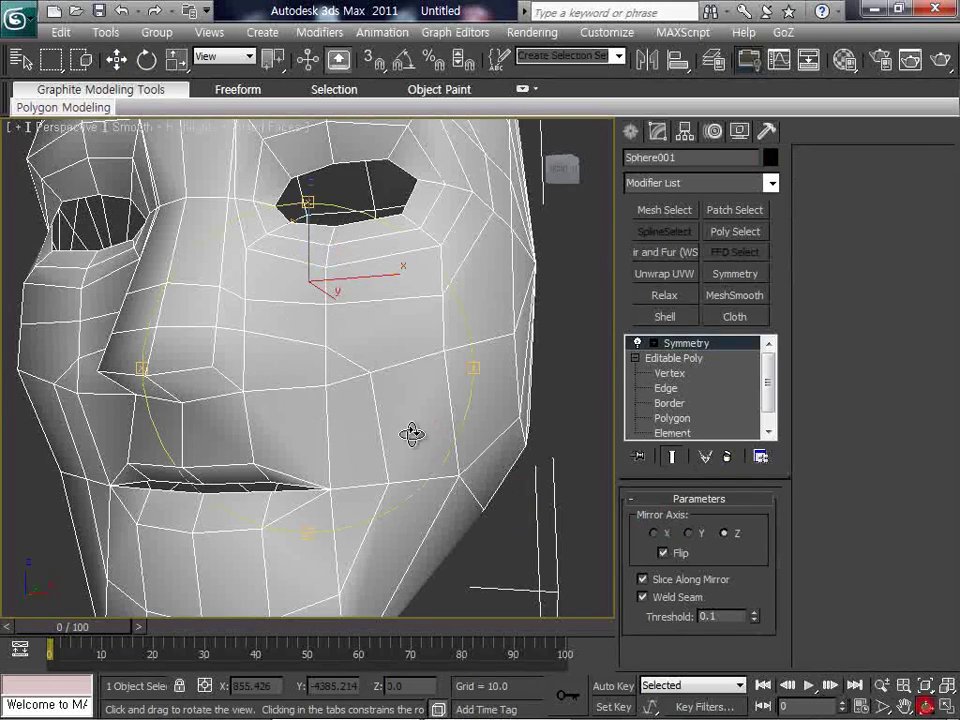
{"action": "mouse_move", "coordinate": [328, 345]}
{"action": "left_mouse_down"}
{"action": "mouse_move", "coordinate": [251, 364]}
{"action": "mouse_move", "coordinate": [328, 366]}
{"action": "left_mouse_up"}
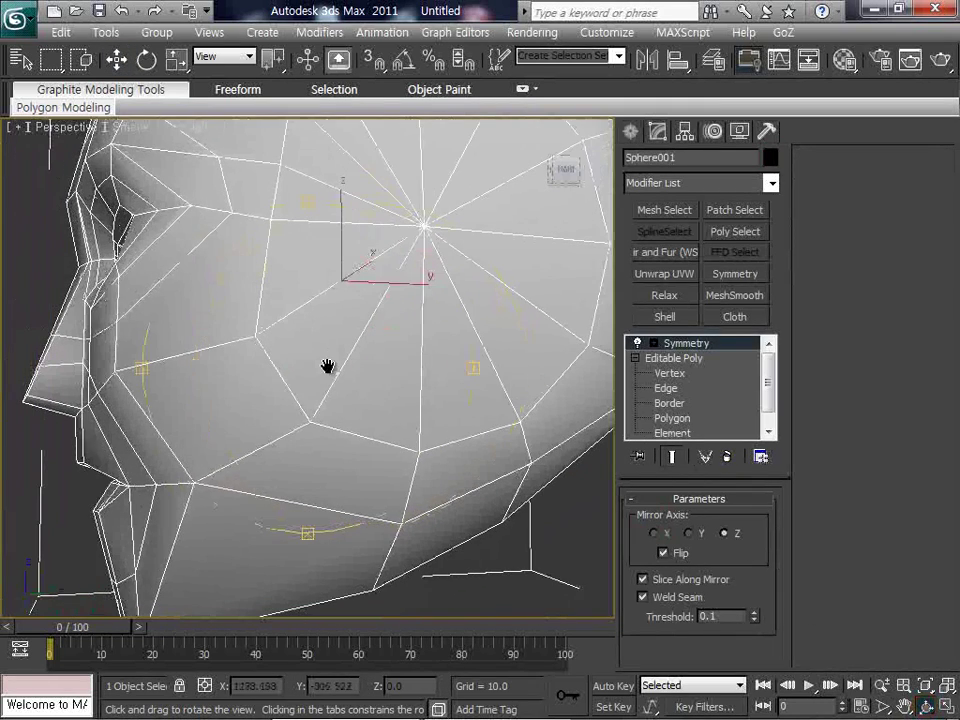
{"action": "mouse_move", "coordinate": [328, 366]}
{"action": "middle_mouse_down"}
{"action": "mouse_move", "coordinate": [279, 386]}
{"action": "mouse_move", "coordinate": [332, 360]}
{"action": "middle_mouse_up"}
{"action": "scroll", "coordinate": [284, 386], "scroll_direction": "up", "scroll_amount": 3}
{"action": "right_click", "coordinate": [332, 360]}
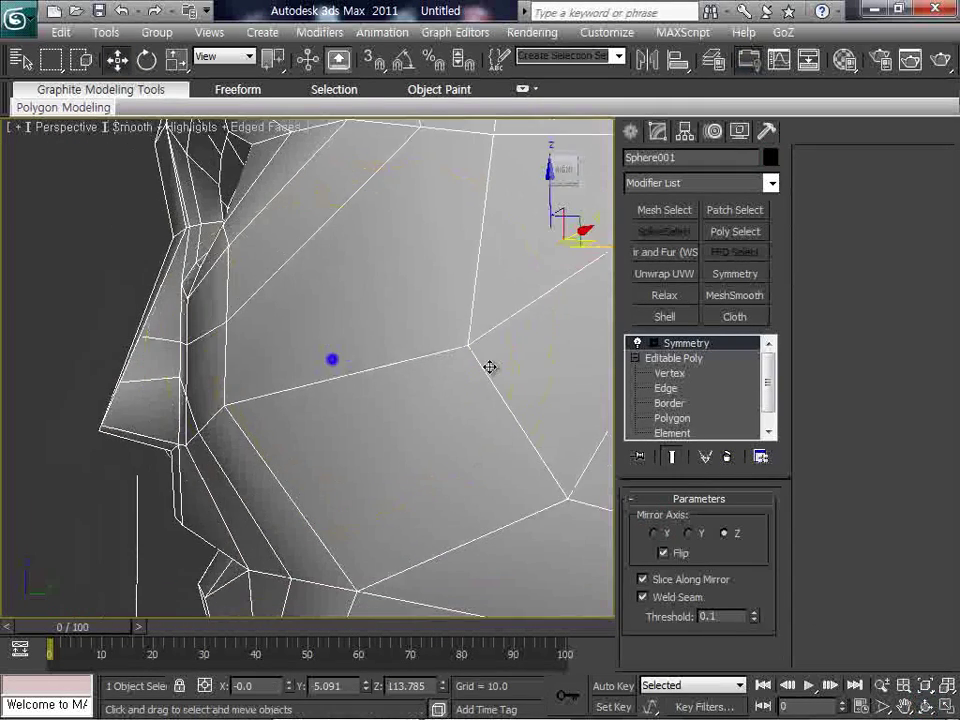
{"action": "left_click", "coordinate": [670, 375]}
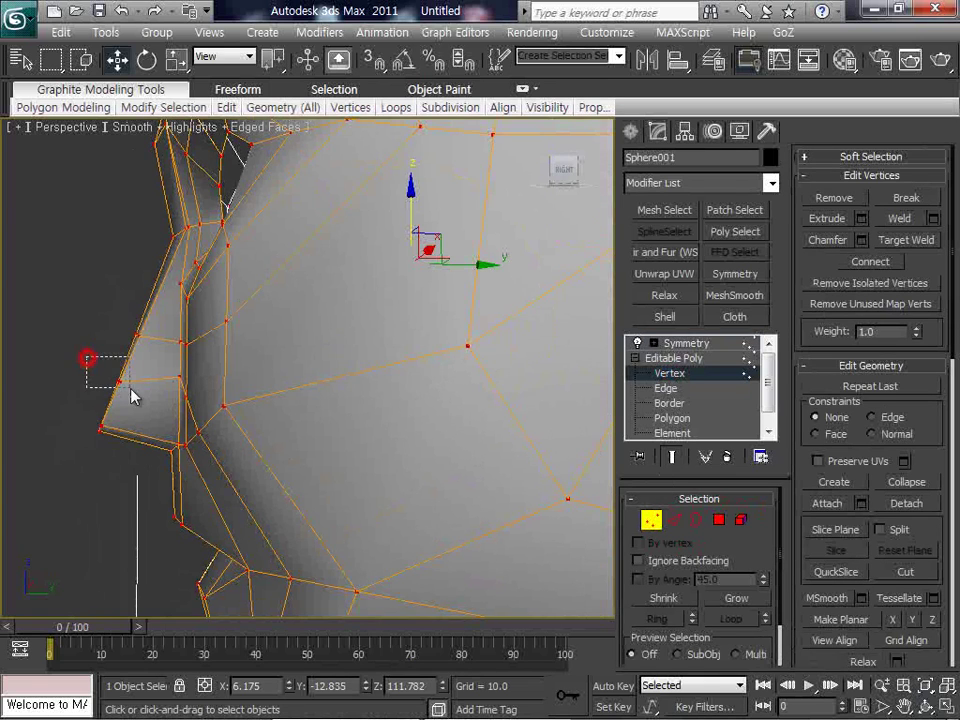
{"action": "left_click_drag", "start_coordinate": [131, 389], "coordinate": [138, 397]}
{"action": "scroll", "coordinate": [138, 397], "scroll_direction": "down", "scroll_amount": 3}
{"action": "scroll", "coordinate": [139, 404], "scroll_direction": "up", "scroll_amount": 3}
{"action": "left_click", "coordinate": [182, 385]}
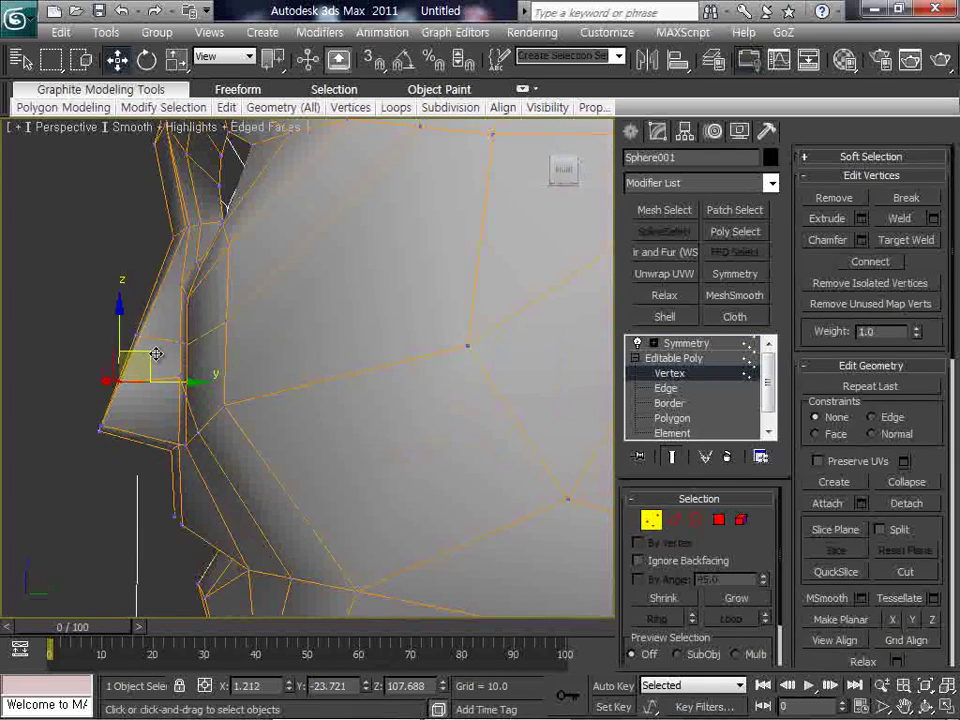
{"action": "left_click_drag", "start_coordinate": [156, 354], "coordinate": [116, 341]}
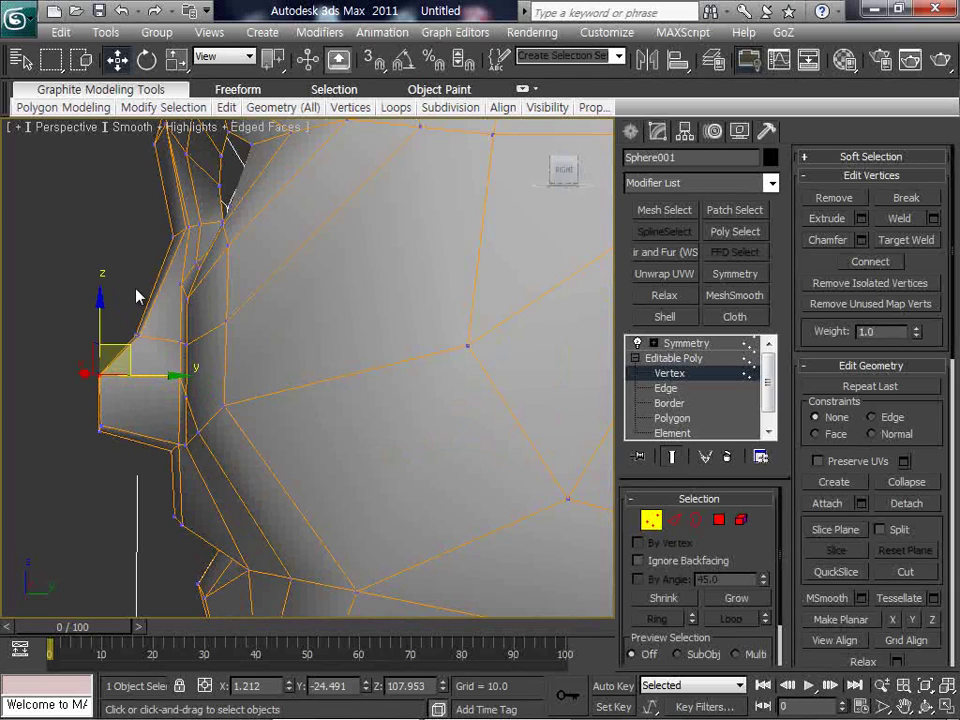
{"action": "left_click_drag", "start_coordinate": [92, 418], "coordinate": [123, 420]}
{"action": "left_click_drag", "start_coordinate": [130, 406], "coordinate": [142, 403]}
Step: Select the two outer vertices of the nose wing and move them slightly outward along X
{"action": "left_click", "coordinate": [920, 692]}
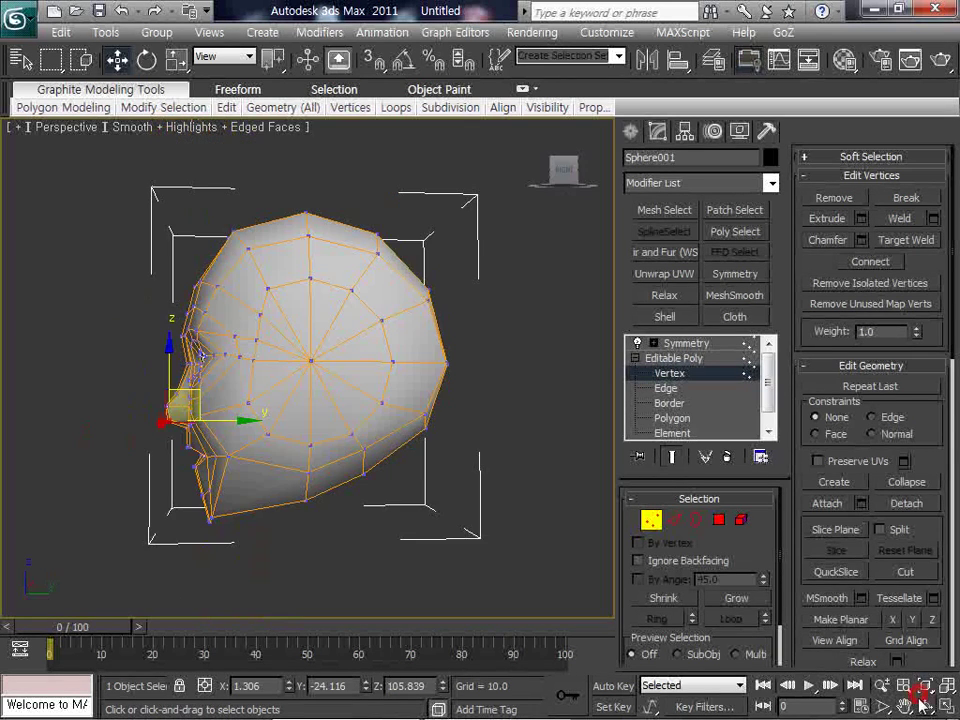
{"action": "left_click", "coordinate": [922, 704]}
{"action": "left_click_drag", "start_coordinate": [260, 362], "coordinate": [372, 358]}
{"action": "scroll", "coordinate": [374, 371], "scroll_direction": "up", "scroll_amount": 5}
{"action": "key", "text": "w"}
{"action": "left_click", "coordinate": [366, 368]}
{"action": "left_click", "coordinate": [402, 380]}
{"action": "left_click", "coordinate": [401, 392]}
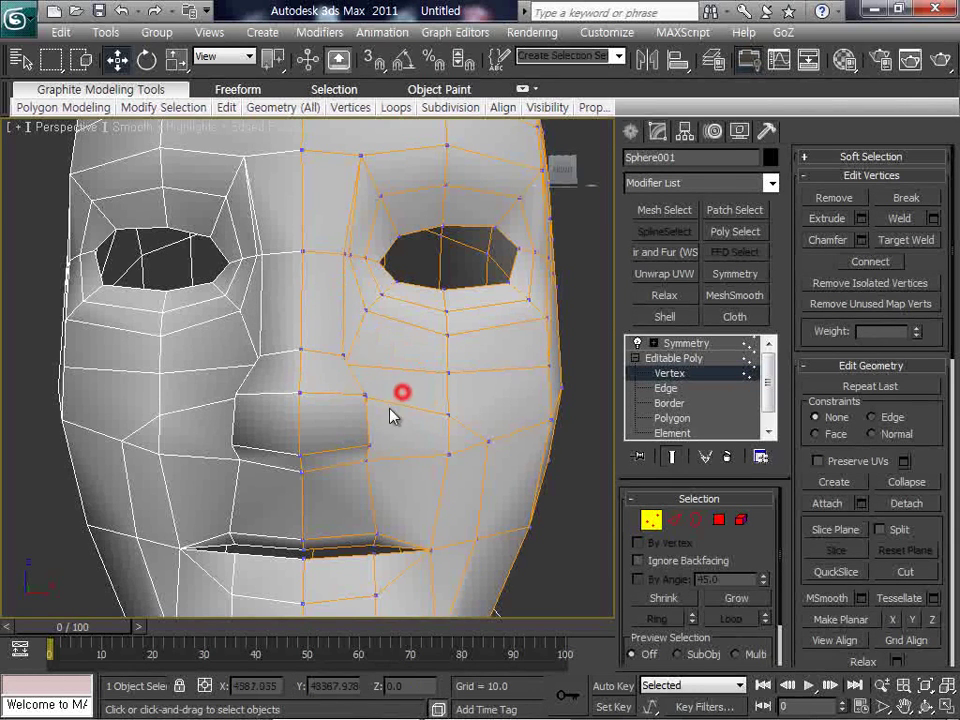
{"action": "left_click", "coordinate": [365, 395]}
{"action": "left_click", "coordinate": [368, 443], "text": "ctrl"}
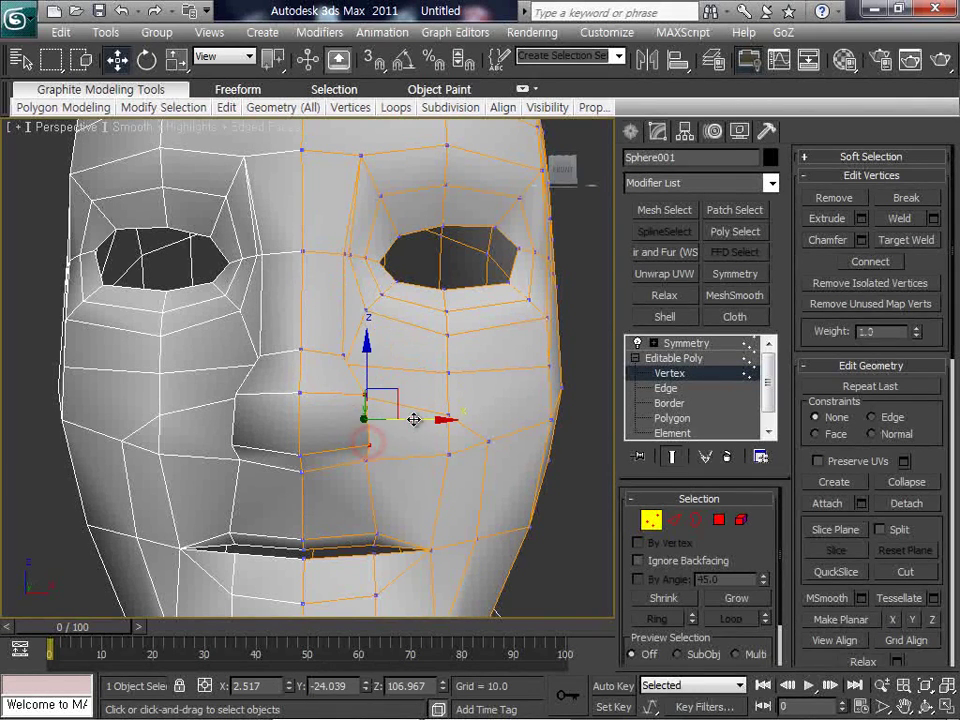
{"action": "left_click_drag", "start_coordinate": [414, 419], "coordinate": [412, 418]}
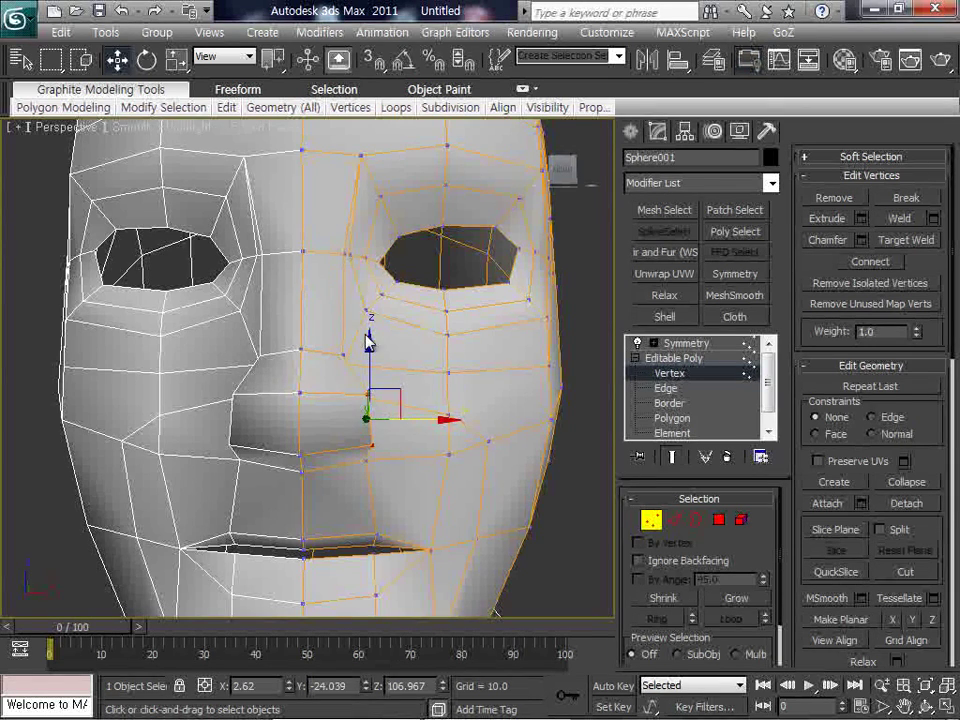
Step: Select the side polygon of the nose wing and nudge it about 0.08 units inward along X
{"action": "scroll", "coordinate": [486, 456], "scroll_direction": "down", "scroll_amount": 3}
{"action": "left_click", "coordinate": [483, 455]}
{"action": "key", "text": "ctrl+r"}
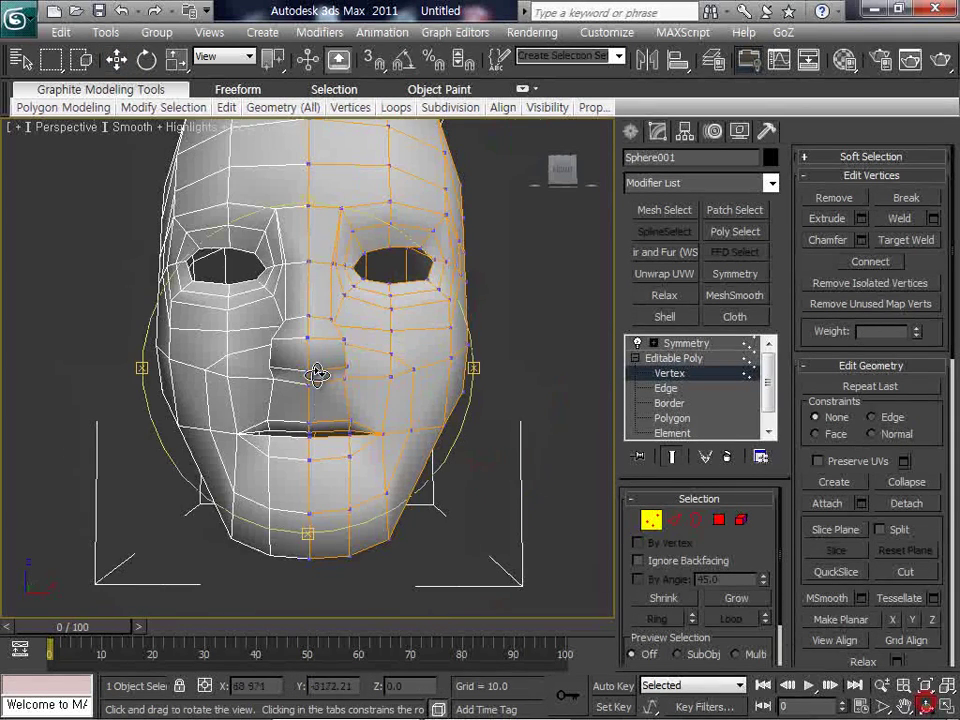
{"action": "left_click_drag", "start_coordinate": [330, 369], "coordinate": [293, 392]}
{"action": "scroll", "coordinate": [294, 407], "scroll_direction": "up", "scroll_amount": 3}
{"action": "right_click", "coordinate": [296, 405]}
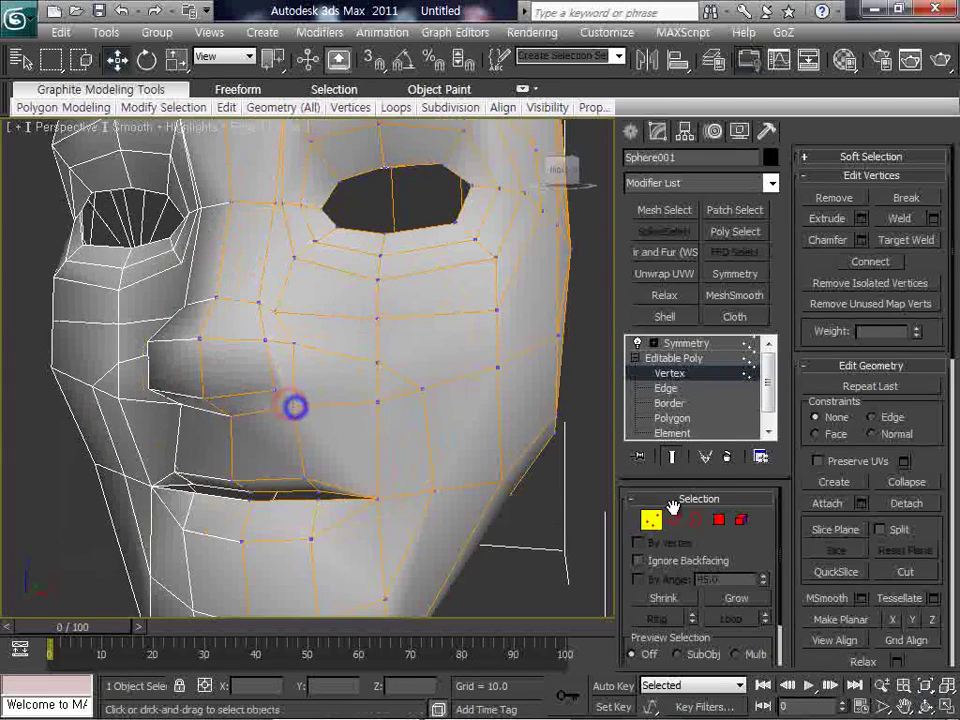
{"action": "key", "text": "4"}
{"action": "left_click", "coordinate": [281, 368]}
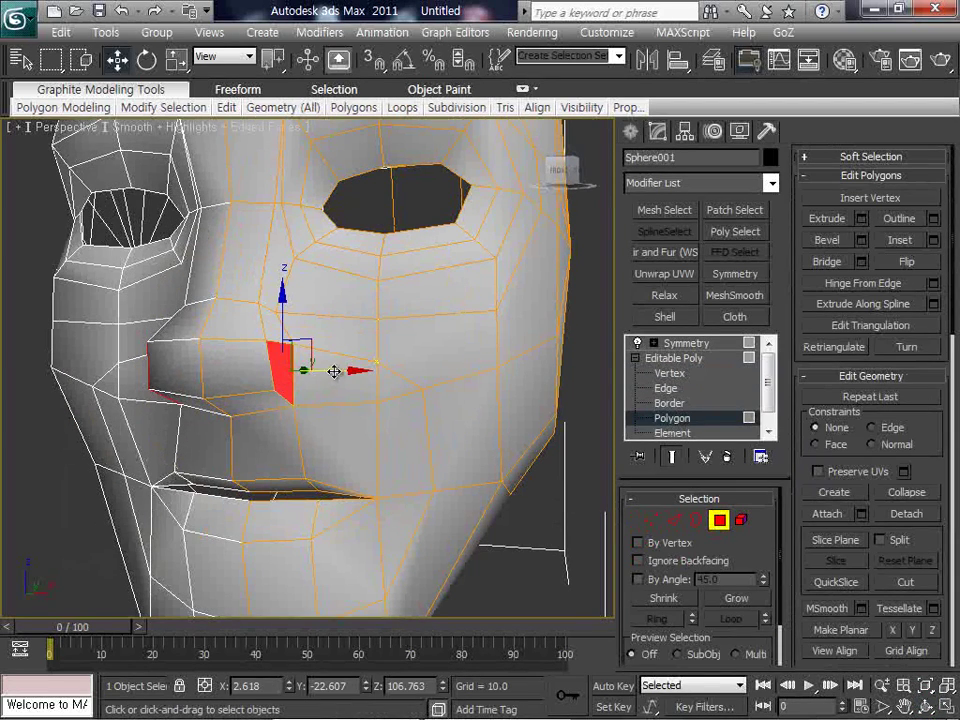
{"action": "mouse_move", "coordinate": [340, 372]}
{"action": "left_mouse_down"}
{"action": "mouse_move", "coordinate": [300, 371]}
{"action": "mouse_move", "coordinate": [343, 379]}
{"action": "mouse_move", "coordinate": [308, 376]}
{"action": "mouse_move", "coordinate": [339, 380]}
{"action": "mouse_move", "coordinate": [333, 386]}
{"action": "left_mouse_up"}
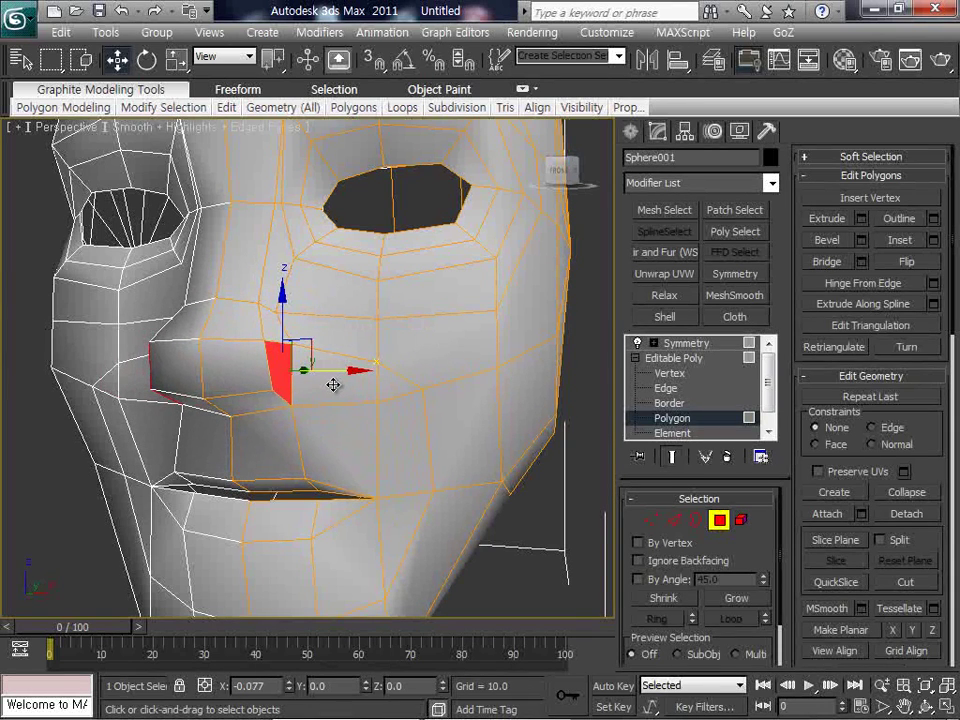
{"action": "left_click", "coordinate": [538, 559]}
Step: Align the lower nose bridge and nose tip vertices with the profile reference in the Left view
{"action": "left_click", "coordinate": [946, 704]}
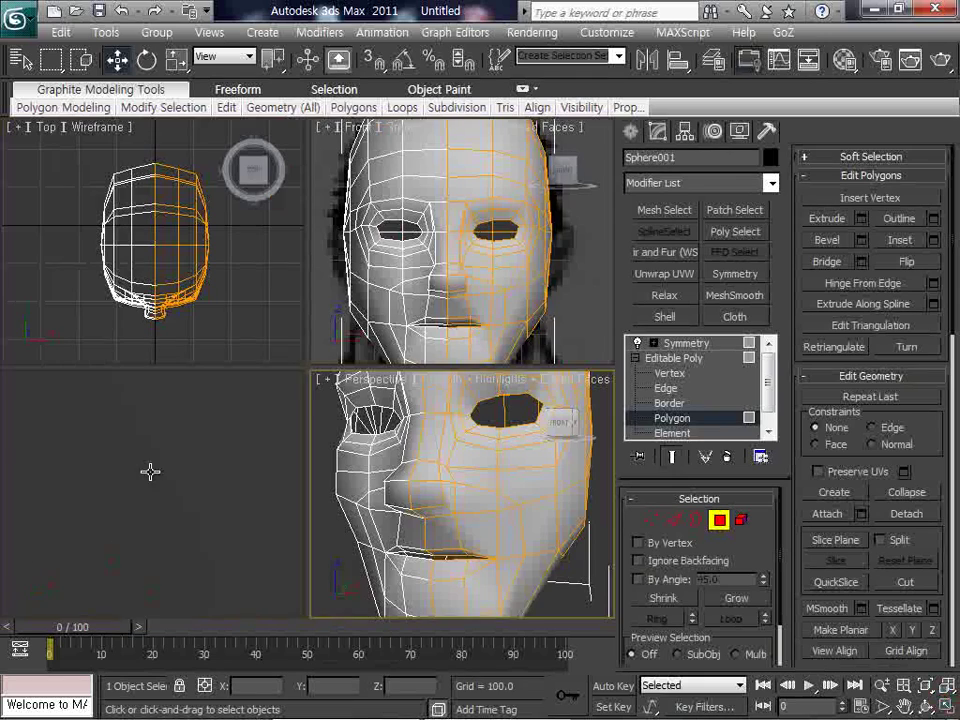
{"action": "left_click", "coordinate": [946, 704]}
{"action": "middle_click_drag", "start_coordinate": [440, 377], "coordinate": [406, 364]}
{"action": "scroll", "coordinate": [470, 450], "scroll_direction": "up", "scroll_amount": 4}
{"action": "key", "text": "1"}
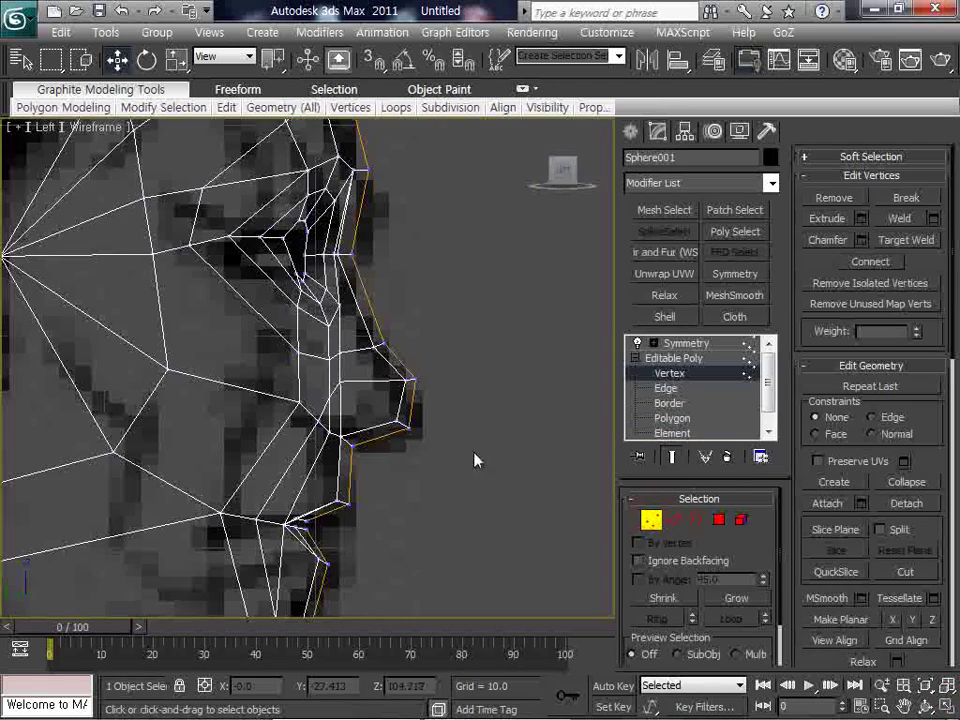
{"action": "scroll", "coordinate": [476, 459], "scroll_direction": "up", "scroll_amount": 2}
{"action": "left_click_drag", "start_coordinate": [480, 467], "coordinate": [414, 314]}
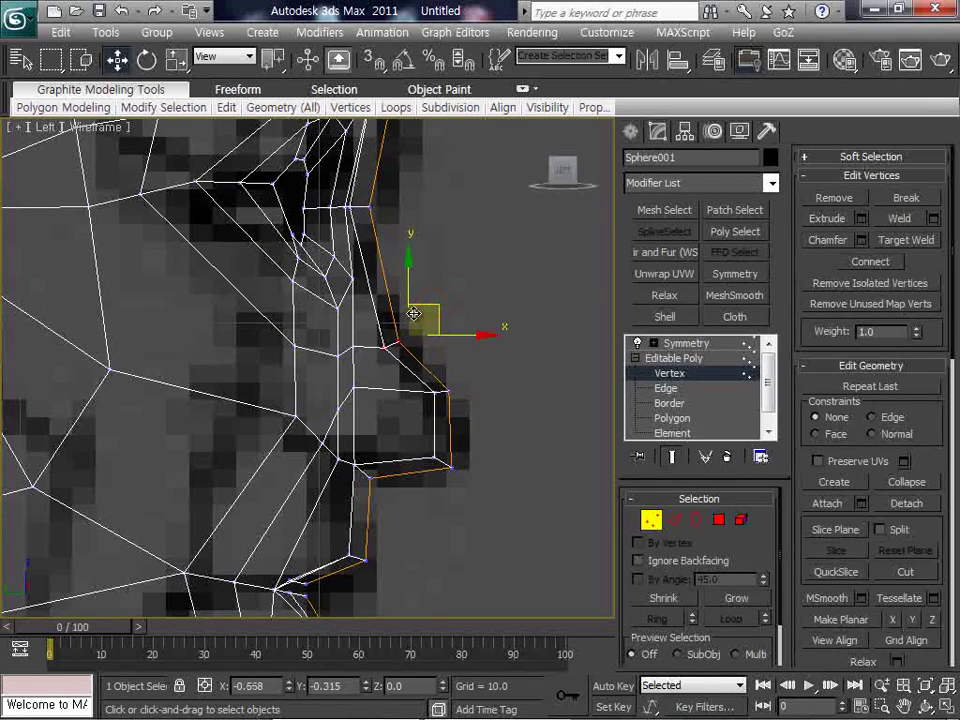
{"action": "left_click_drag", "start_coordinate": [480, 471], "coordinate": [449, 435]}
Step: Move the centre vertex at the root of the nose back about 0.19 units to follow the profile reference
{"action": "middle_click_drag", "start_coordinate": [449, 434], "coordinate": [454, 493]}
{"action": "left_click", "coordinate": [375, 267]}
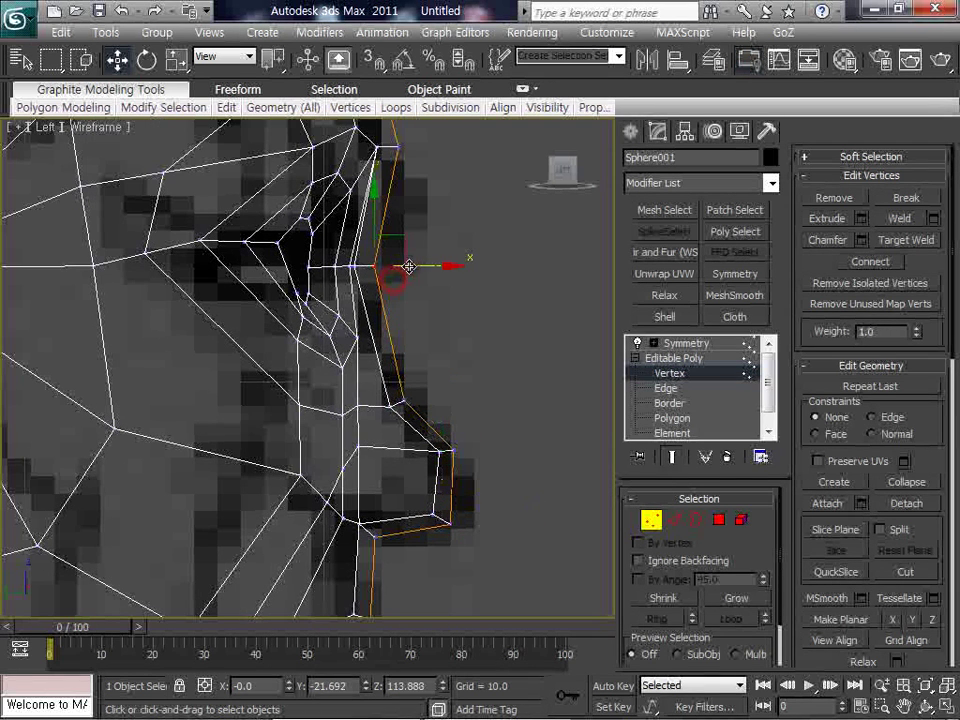
{"action": "left_click_drag", "start_coordinate": [409, 267], "coordinate": [403, 267]}
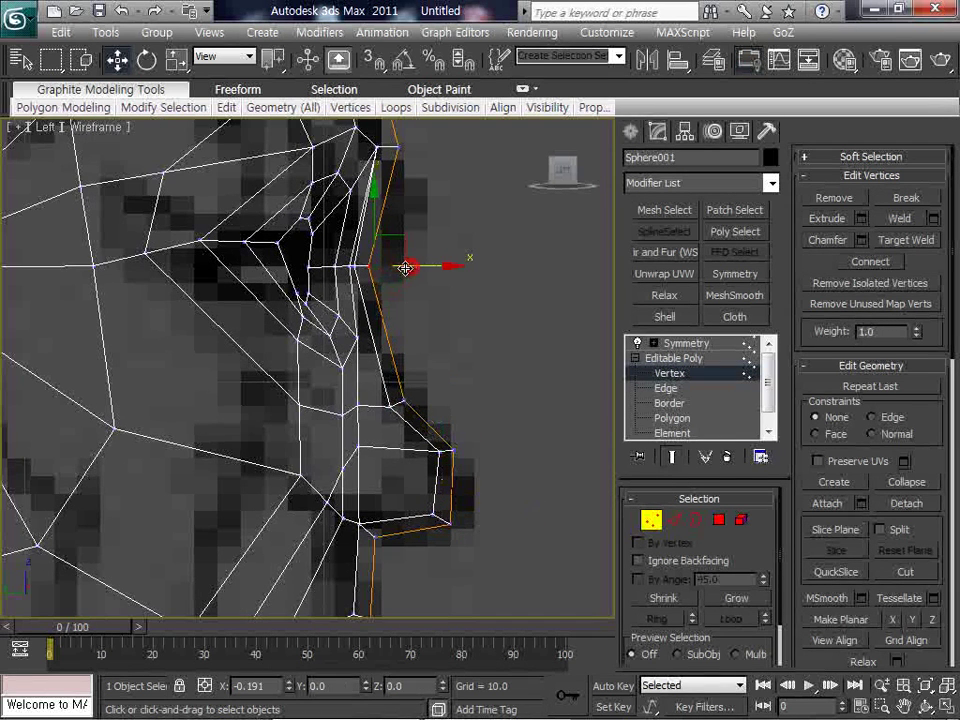
Step: Display the Front view in wireframe and adjust the nose bridge's side vertices beside the inner eye corner
{"action": "left_click", "coordinate": [942, 704]}
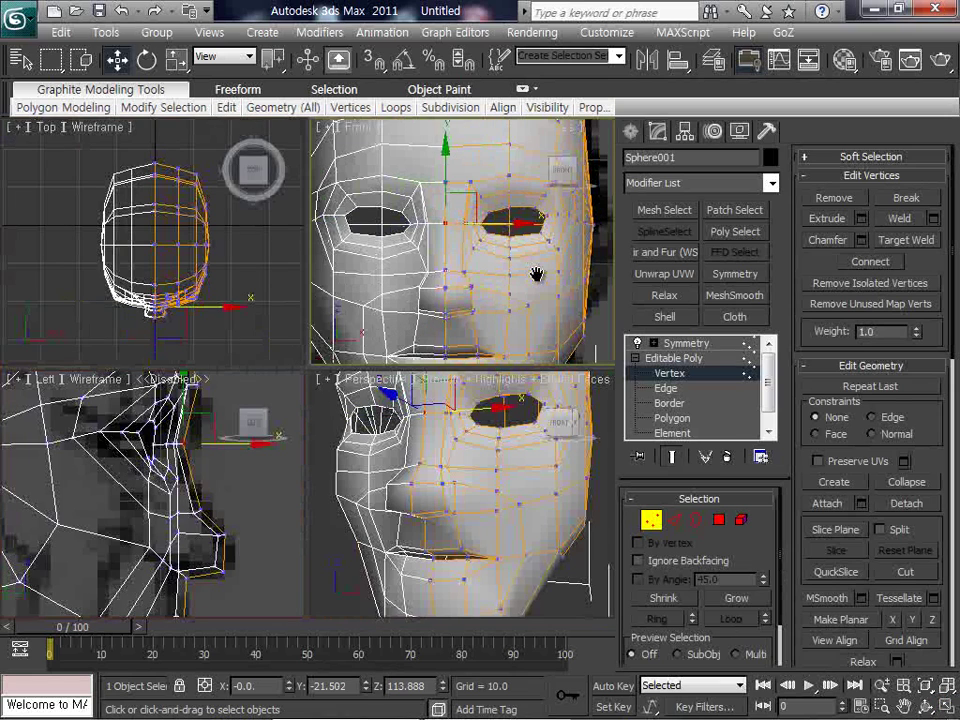
{"action": "left_click", "coordinate": [536, 274]}
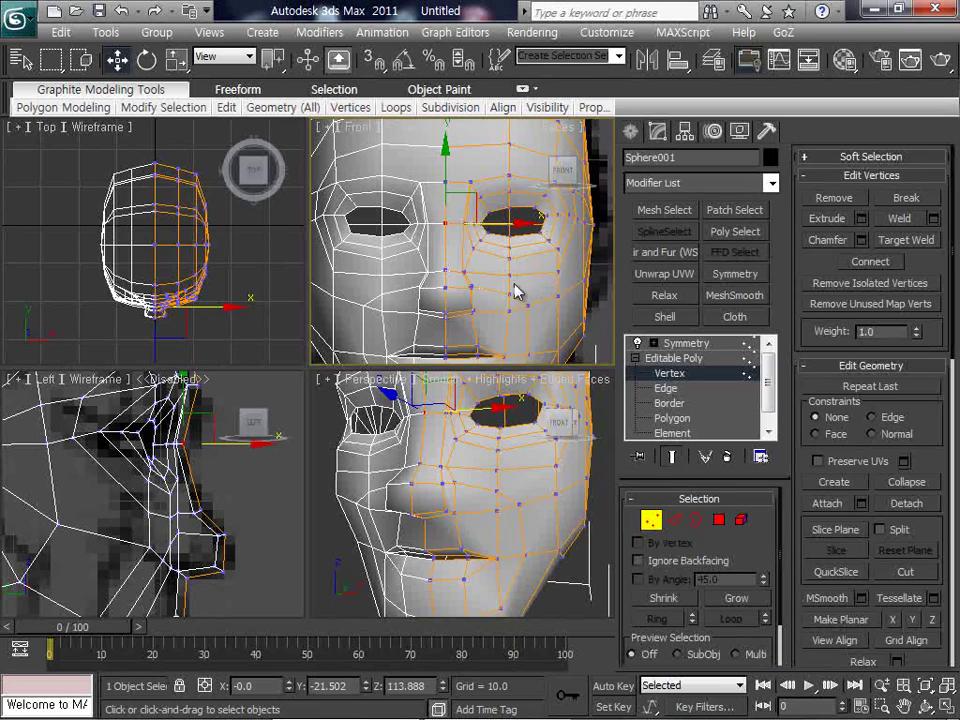
{"action": "middle_click_drag", "start_coordinate": [494, 255], "coordinate": [490, 265]}
{"action": "scroll", "coordinate": [484, 269], "scroll_direction": "up", "scroll_amount": 3}
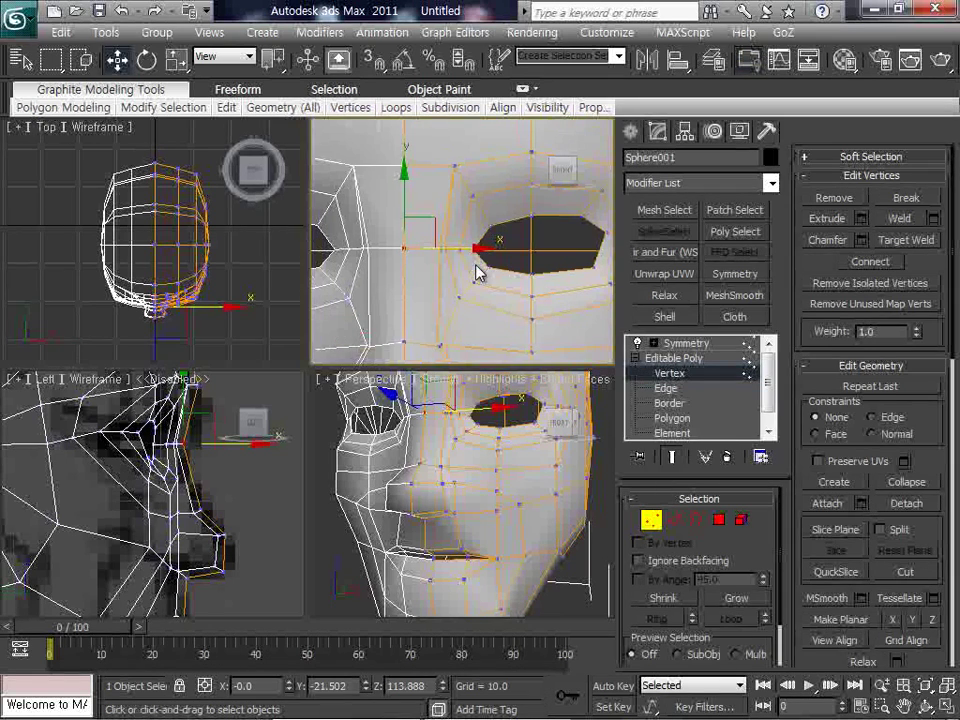
{"action": "scroll", "coordinate": [478, 273], "scroll_direction": "up", "scroll_amount": 2}
{"action": "key", "text": "F3"}
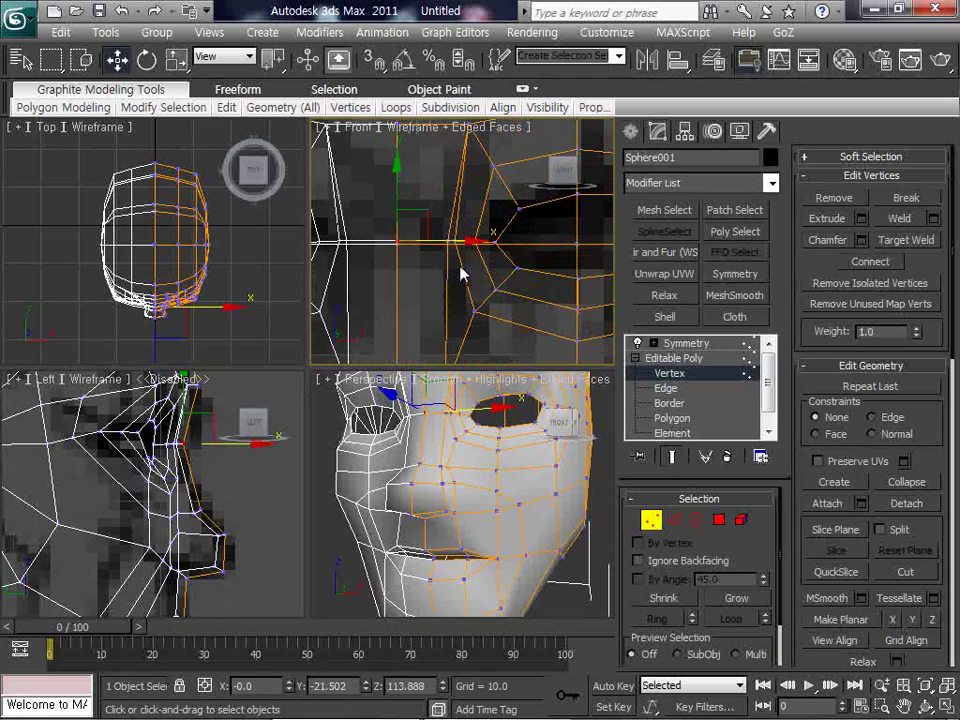
{"action": "left_click_drag", "start_coordinate": [461, 242], "coordinate": [450, 243]}
Step: Reposition the nose wing's lower and upper side vertices in the Front view to fit the reference
{"action": "scroll", "coordinate": [466, 258], "scroll_direction": "down", "scroll_amount": 2}
{"action": "middle_click_drag", "start_coordinate": [472, 308], "coordinate": [489, 238]}
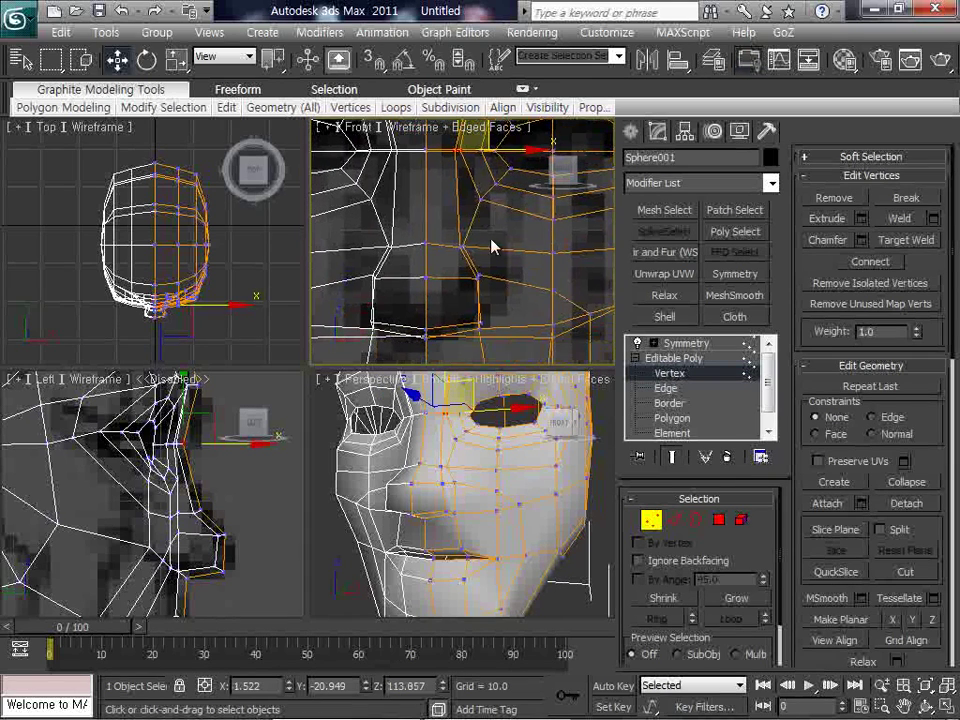
{"action": "left_click", "coordinate": [489, 262]}
{"action": "left_click_drag", "start_coordinate": [481, 330], "coordinate": [514, 325]}
{"action": "mouse_move", "coordinate": [500, 315]}
{"action": "left_mouse_down"}
{"action": "mouse_move", "coordinate": [462, 298]}
{"action": "mouse_move", "coordinate": [495, 332]}
{"action": "mouse_move", "coordinate": [510, 325]}
{"action": "left_mouse_up"}
{"action": "key", "text": "ctrl+z"}
{"action": "left_click", "coordinate": [526, 297]}
{"action": "left_click", "coordinate": [517, 267]}
{"action": "left_click_drag", "start_coordinate": [499, 266], "coordinate": [467, 287]}
{"action": "left_click_drag", "start_coordinate": [515, 279], "coordinate": [513, 279]}
Step: Examine the reshaped nose and jaw from the side in the Perspective view
{"action": "middle_click_drag", "start_coordinate": [573, 504], "coordinate": [567, 499]}
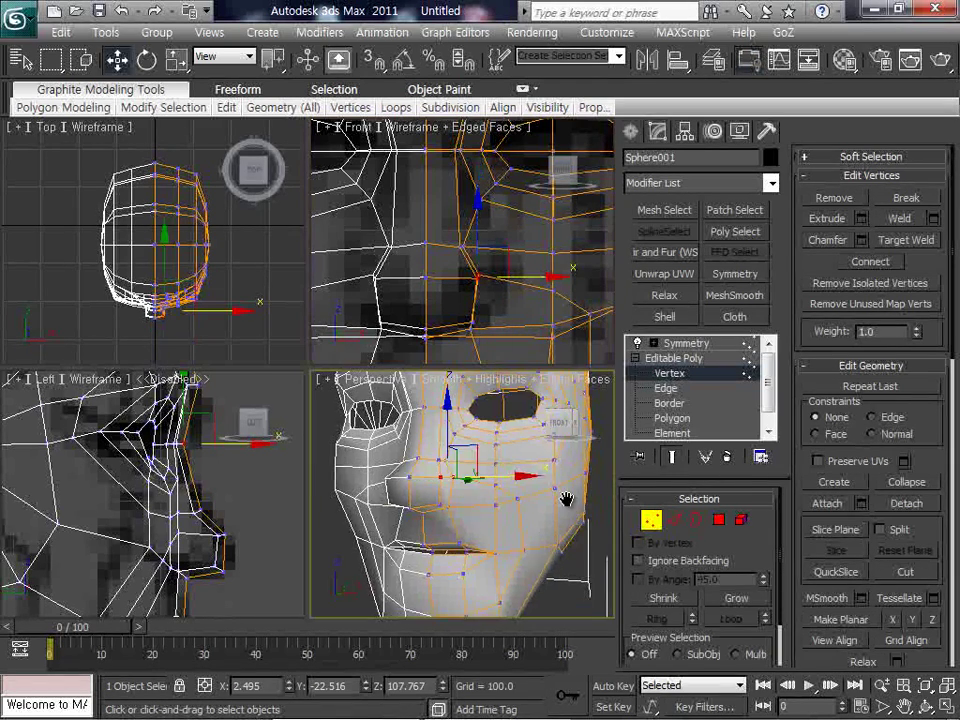
{"action": "scroll", "coordinate": [567, 499], "scroll_direction": "down", "scroll_amount": 4}
{"action": "left_click", "coordinate": [578, 537]}
{"action": "left_click", "coordinate": [944, 708]}
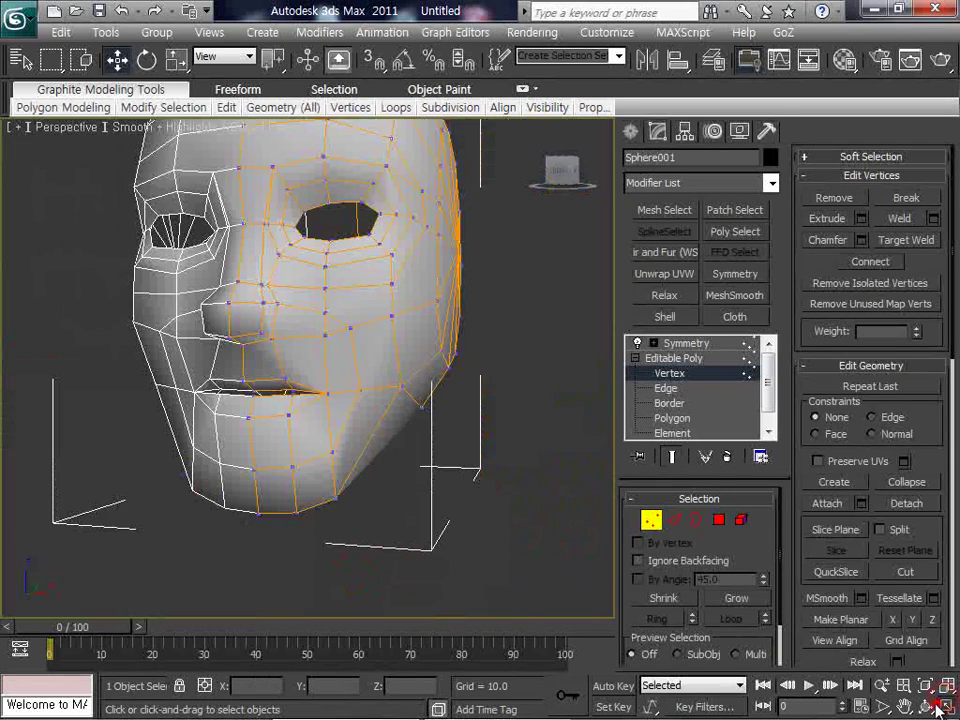
{"action": "left_click", "coordinate": [928, 708]}
{"action": "left_click_drag", "start_coordinate": [287, 312], "coordinate": [321, 338]}
{"action": "right_click", "coordinate": [321, 339]}
Step: Select the edges running along the lower jaw and cheek in the Left view and connect them
{"action": "left_click", "coordinate": [946, 706]}
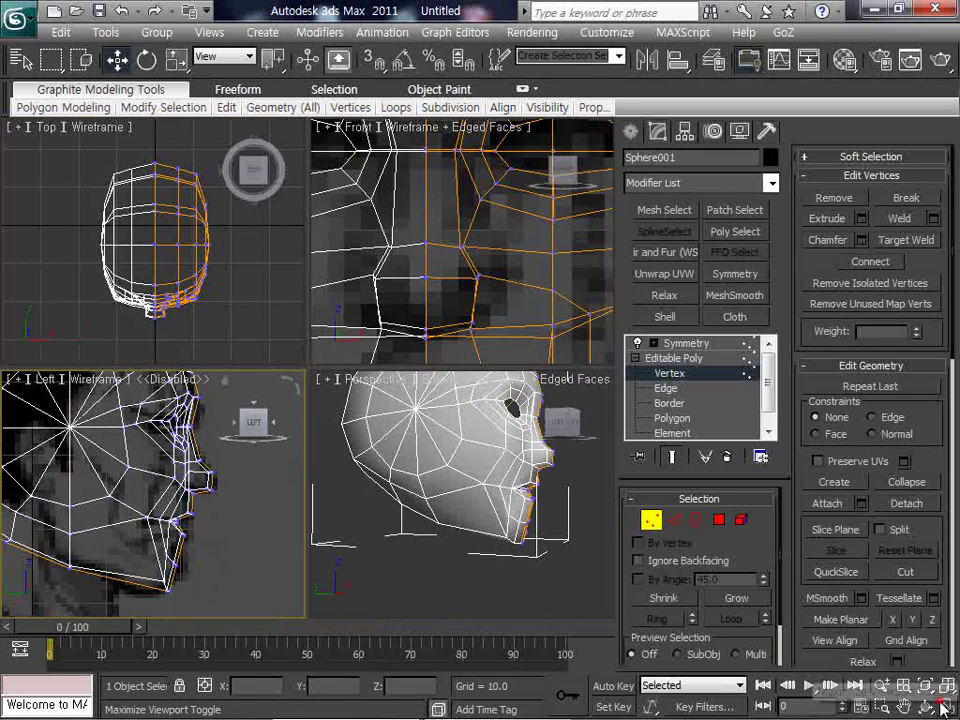
{"action": "left_click", "coordinate": [946, 706]}
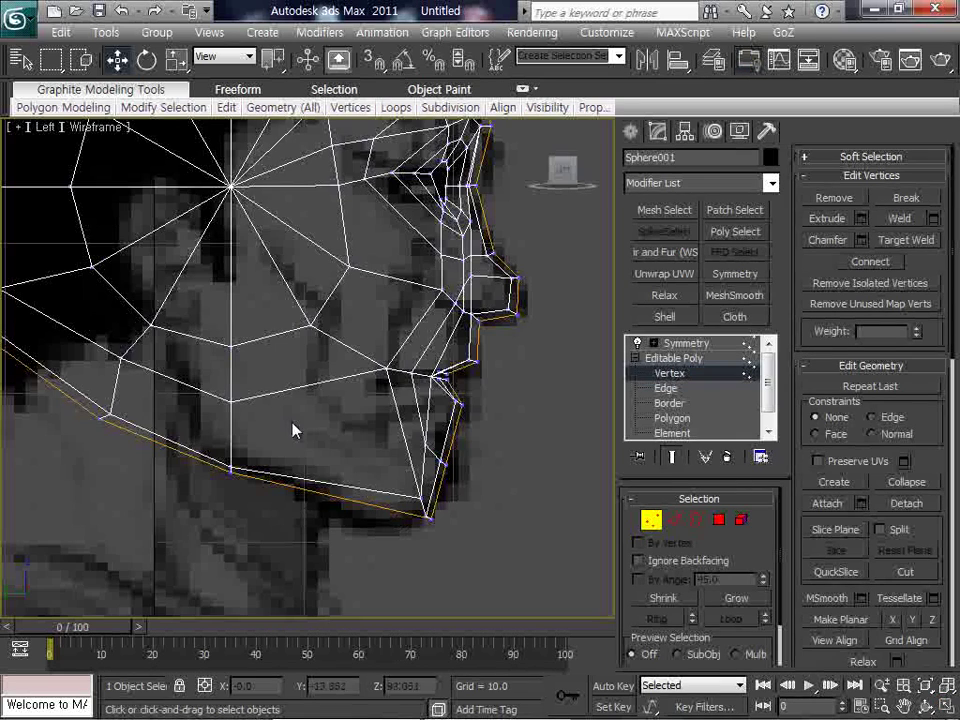
{"action": "left_click", "coordinate": [676, 520]}
{"action": "left_click_drag", "start_coordinate": [343, 525], "coordinate": [290, 379]}
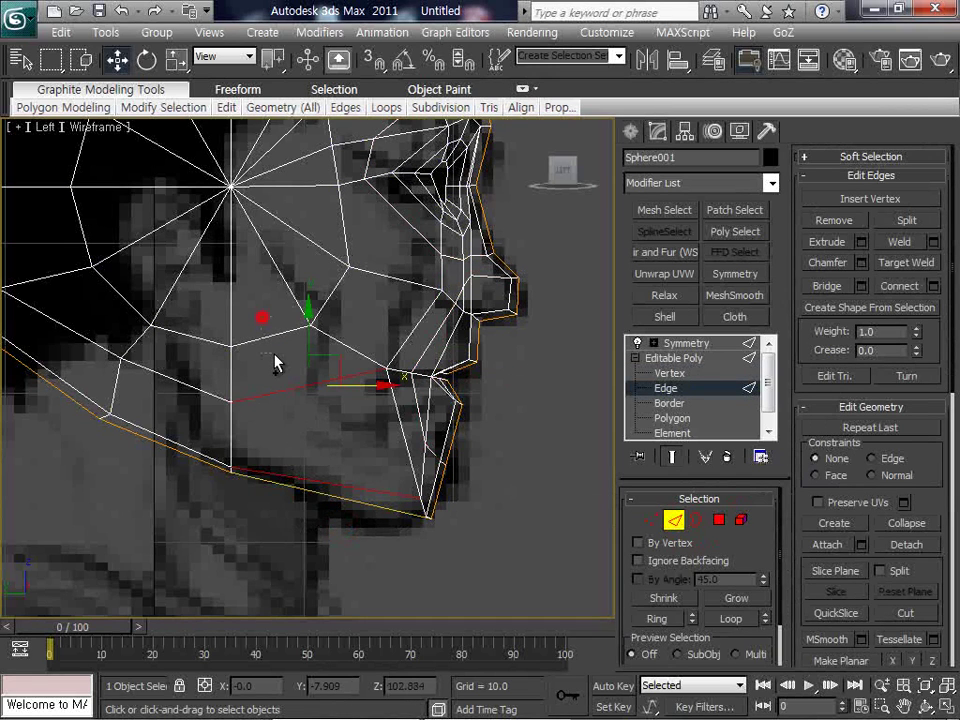
{"action": "right_click", "coordinate": [285, 357]}
{"action": "left_click", "coordinate": [289, 456]}
Step: Move the new jaw vertices down to the reference jawline and adjust the neighbouring jaw and cheek vertices
{"action": "left_click", "coordinate": [652, 519]}
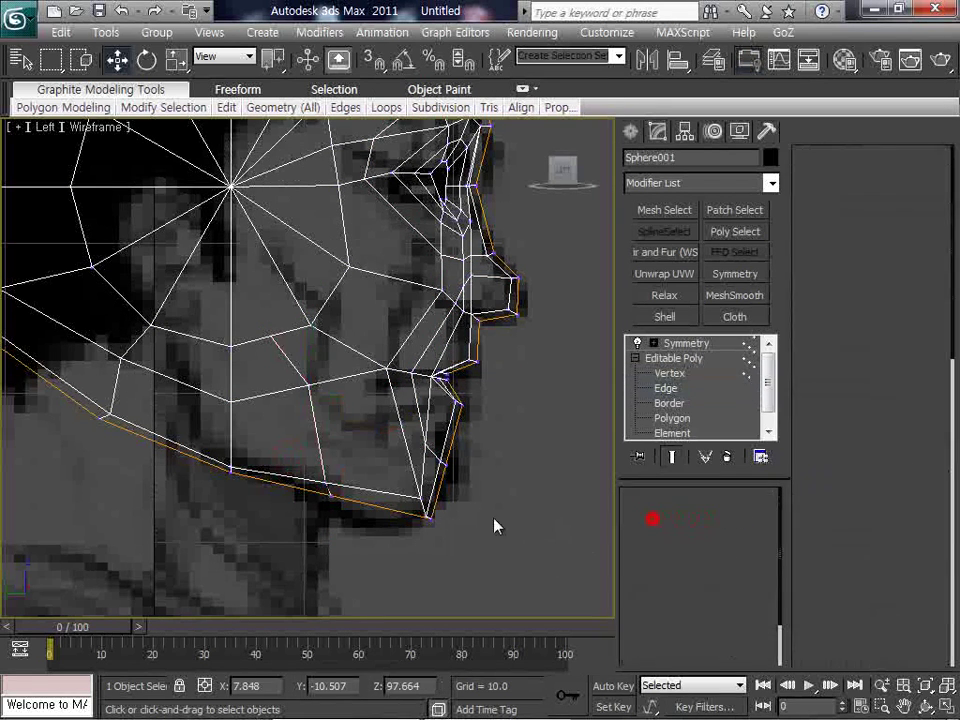
{"action": "left_click", "coordinate": [332, 490]}
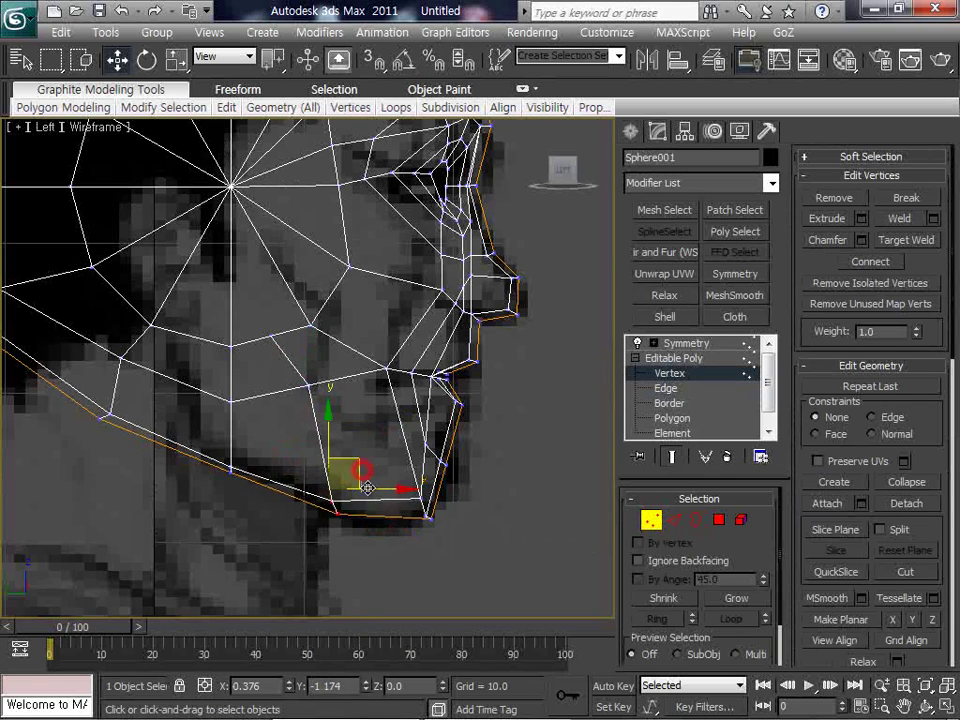
{"action": "left_click_drag", "start_coordinate": [367, 487], "coordinate": [379, 500]}
{"action": "left_click_drag", "start_coordinate": [262, 496], "coordinate": [253, 434]}
{"action": "left_click", "coordinate": [287, 414]}
{"action": "mouse_move", "coordinate": [327, 402]}
{"action": "left_mouse_down"}
{"action": "mouse_move", "coordinate": [300, 374]}
{"action": "mouse_move", "coordinate": [348, 388]}
{"action": "left_mouse_up"}
Step: Connect the top vertex of the new cheek edge to the pole vertex at the side of the head
{"action": "middle_click_drag", "start_coordinate": [268, 334], "coordinate": [300, 377]}
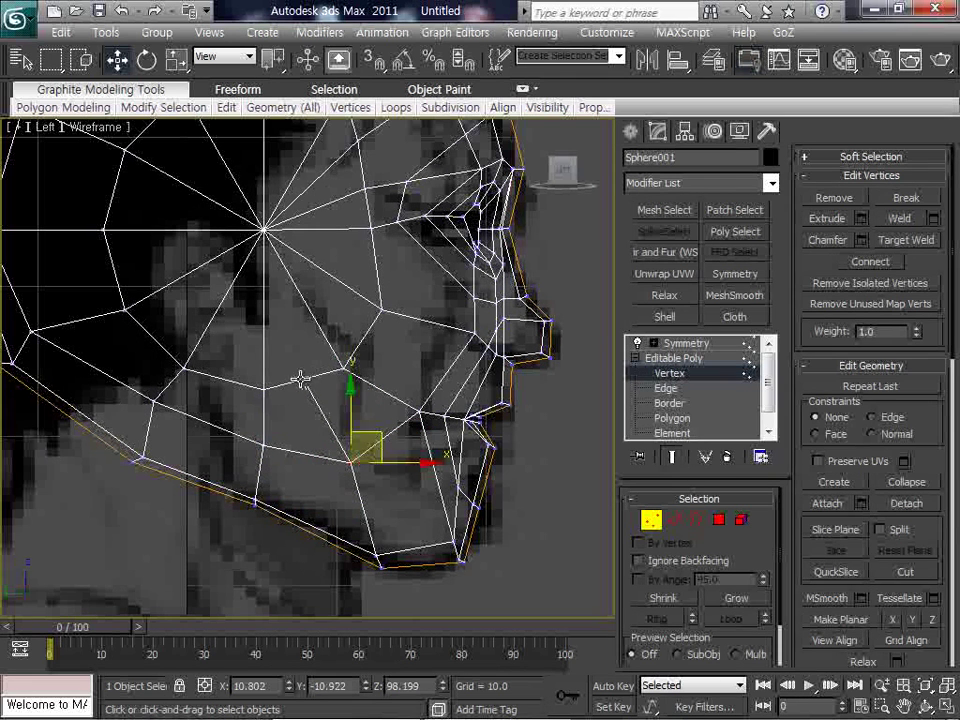
{"action": "left_click", "coordinate": [302, 378]}
{"action": "left_click", "coordinate": [263, 229], "text": "ctrl"}
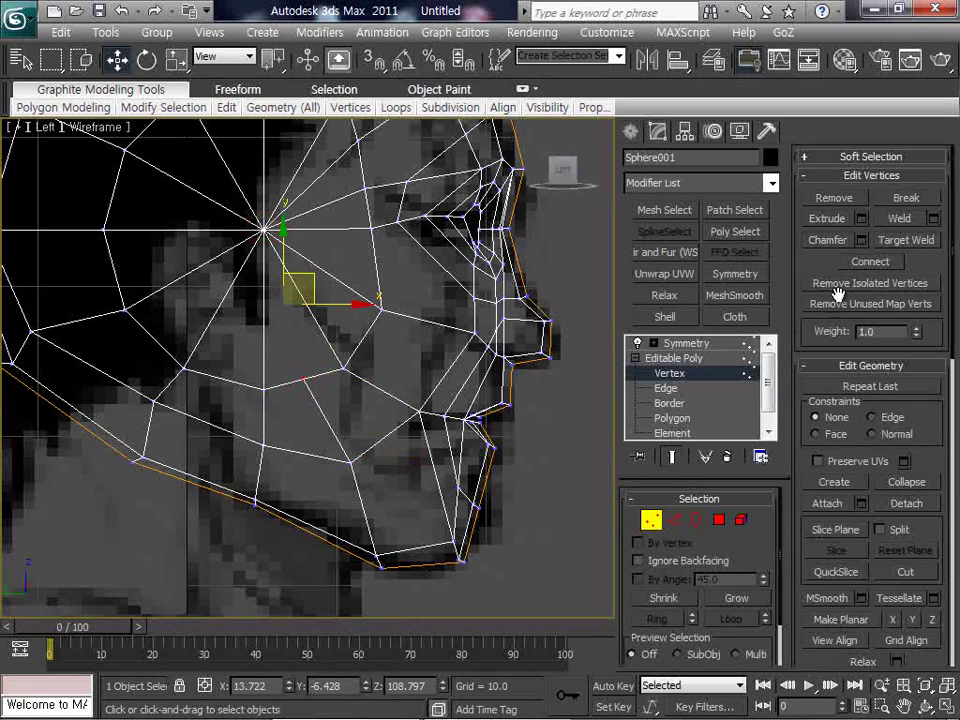
{"action": "left_click", "coordinate": [857, 261]}
{"action": "middle_click_drag", "start_coordinate": [197, 356], "coordinate": [312, 336]}
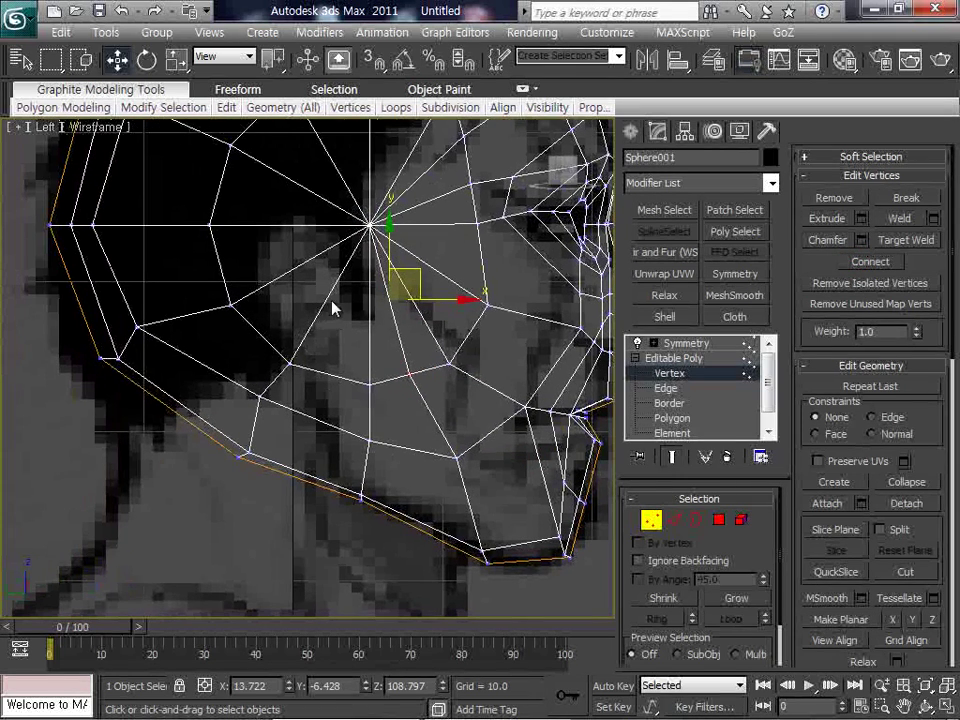
Step: Move the lower vertices at the back of the head and jaw in the Left view to smooth the nape-to-jaw outline
{"action": "scroll", "coordinate": [291, 392], "scroll_direction": "up", "scroll_amount": 5}
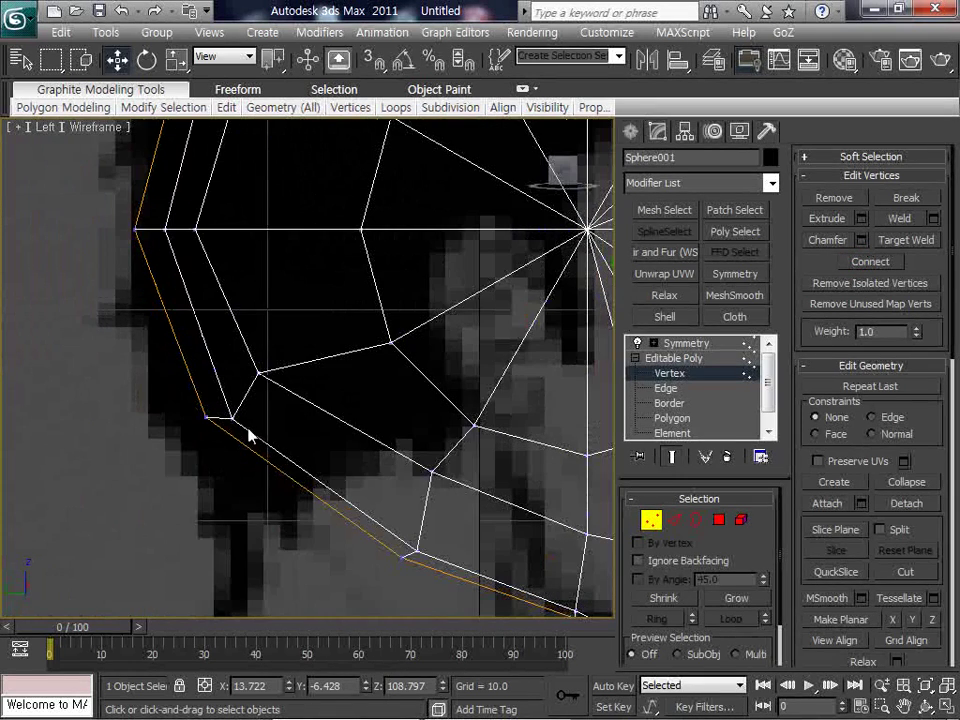
{"action": "left_click", "coordinate": [222, 412]}
{"action": "left_click_drag", "start_coordinate": [222, 412], "coordinate": [402, 311]}
{"action": "middle_click_drag", "start_coordinate": [433, 393], "coordinate": [343, 316]}
{"action": "left_click", "coordinate": [333, 455]}
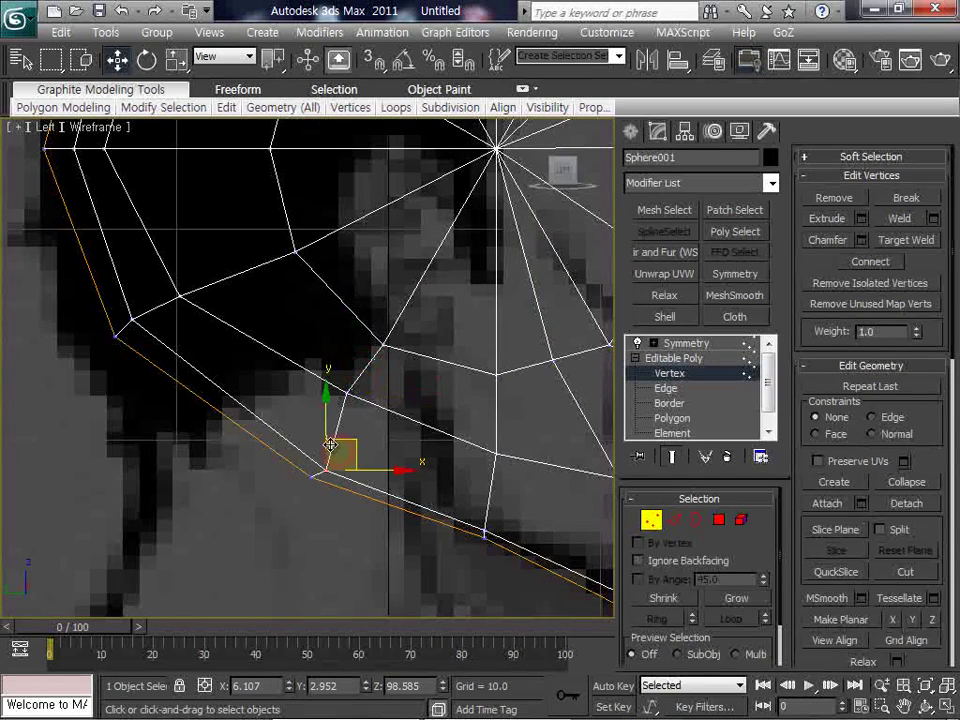
{"action": "left_click_drag", "start_coordinate": [330, 447], "coordinate": [322, 431]}
{"action": "middle_click_drag", "start_coordinate": [452, 512], "coordinate": [365, 443]}
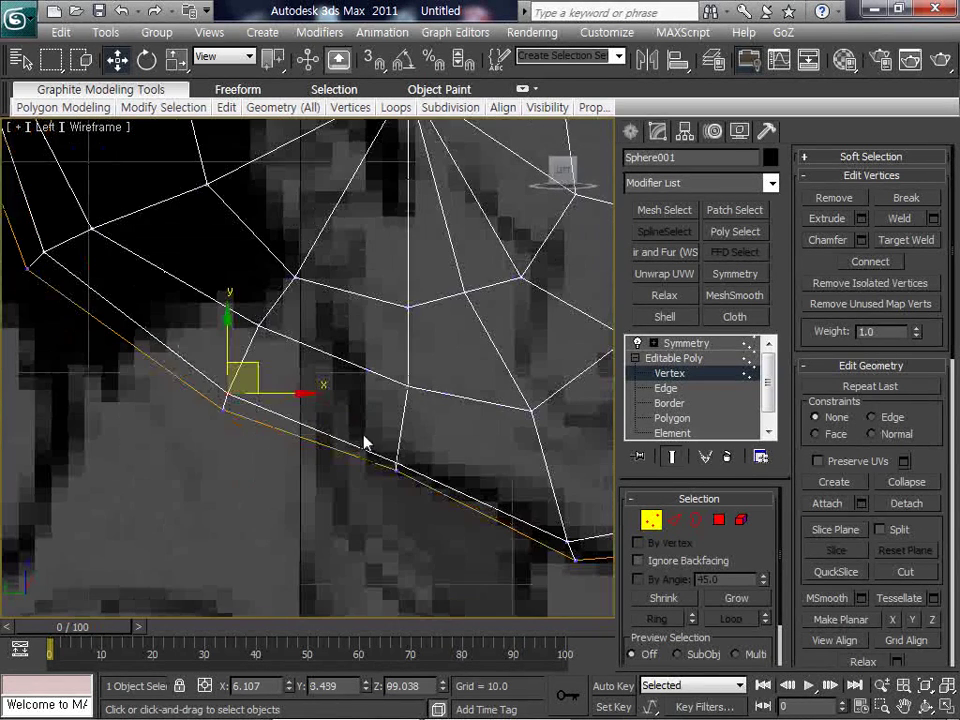
{"action": "scroll", "coordinate": [312, 459], "scroll_direction": "down", "scroll_amount": 5}
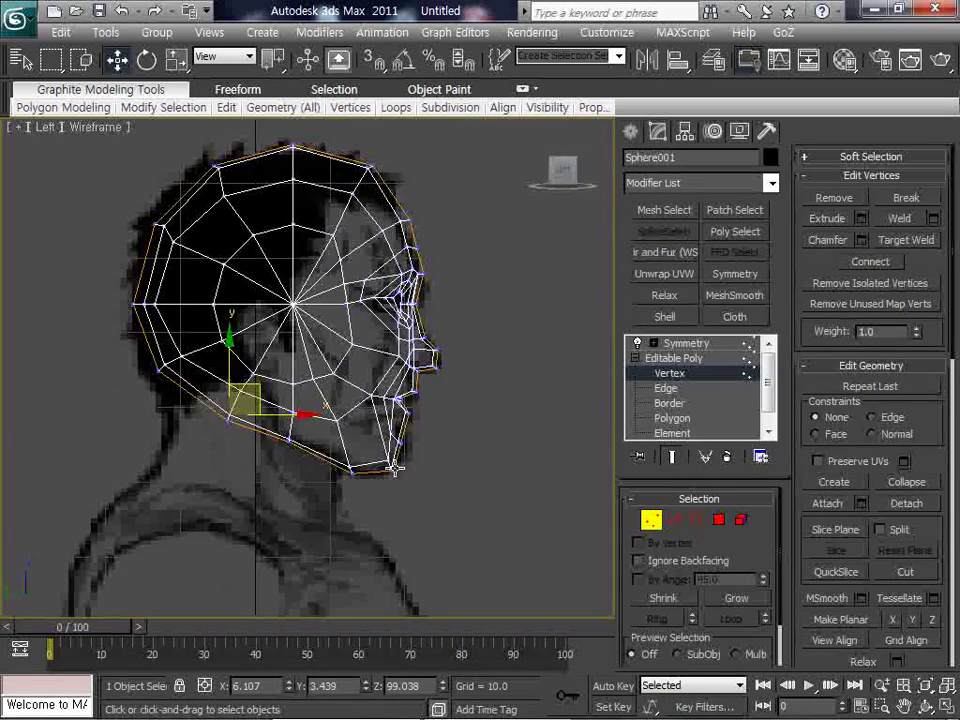
{"action": "scroll", "coordinate": [312, 459], "scroll_direction": "up", "scroll_amount": 3}
Step: Move the lower jaw corner vertex sideways along X in the Perspective view to adjust the width of the chin
{"action": "left_click", "coordinate": [948, 706]}
{"action": "right_click", "coordinate": [560, 505]}
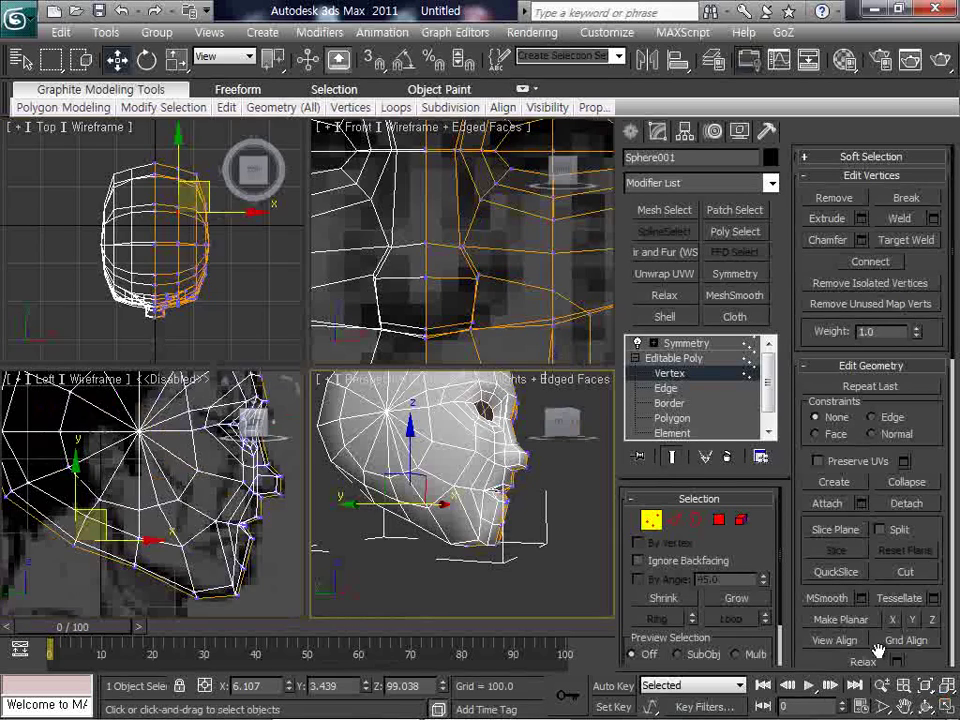
{"action": "left_click", "coordinate": [946, 707]}
{"action": "left_click", "coordinate": [926, 707]}
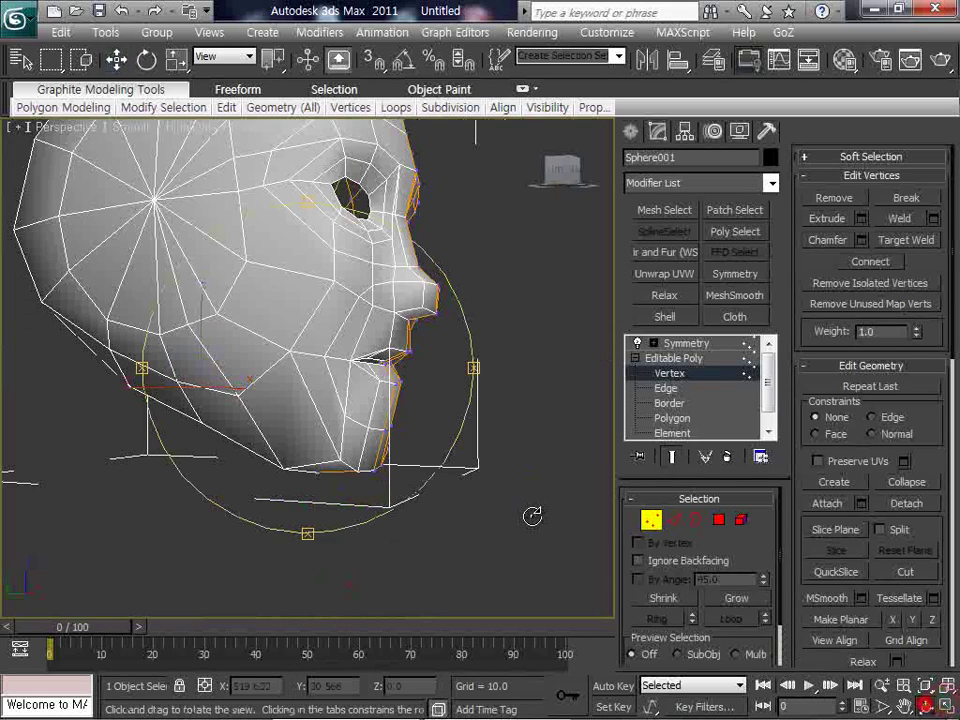
{"action": "left_click_drag", "start_coordinate": [532, 515], "coordinate": [369, 446]}
{"action": "key", "text": "w"}
{"action": "left_click", "coordinate": [433, 504]}
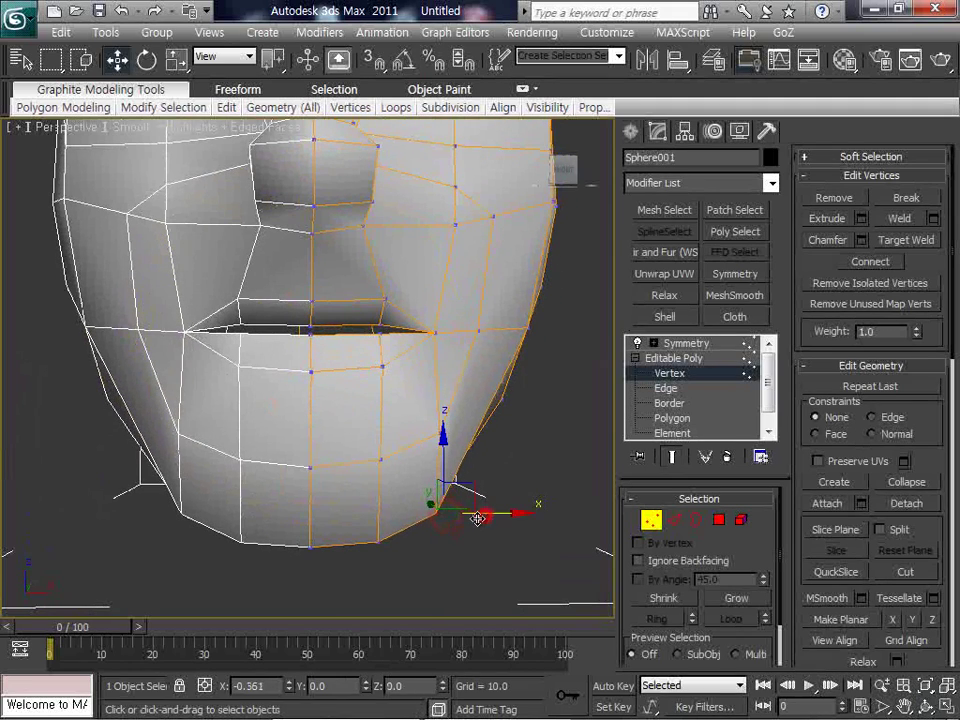
{"action": "left_click_drag", "start_coordinate": [477, 519], "coordinate": [497, 513]}
{"action": "middle_click_drag", "start_coordinate": [520, 468], "coordinate": [441, 499]}
{"action": "scroll", "coordinate": [441, 499], "scroll_direction": "down", "scroll_amount": 5}
{"action": "scroll", "coordinate": [531, 530], "scroll_direction": "up", "scroll_amount": 3}
Step: Adjust the vertices beside the chin and mouth corner from the side and raise the lower jaw corner vertex
{"action": "left_click", "coordinate": [651, 522]}
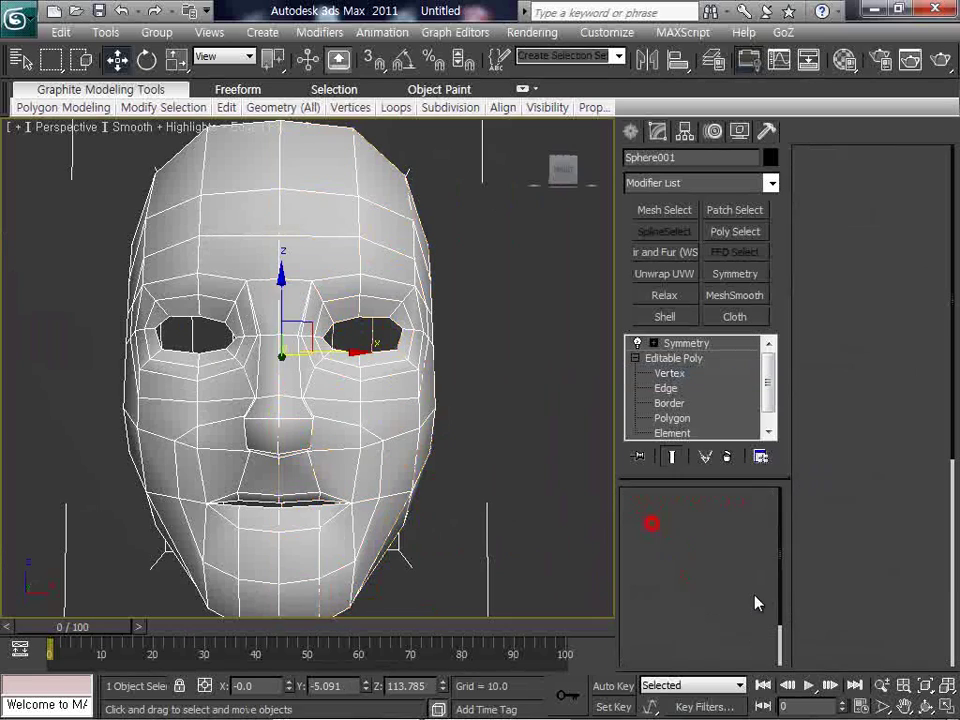
{"action": "left_click", "coordinate": [922, 706]}
{"action": "left_click_drag", "start_coordinate": [490, 501], "coordinate": [199, 401]}
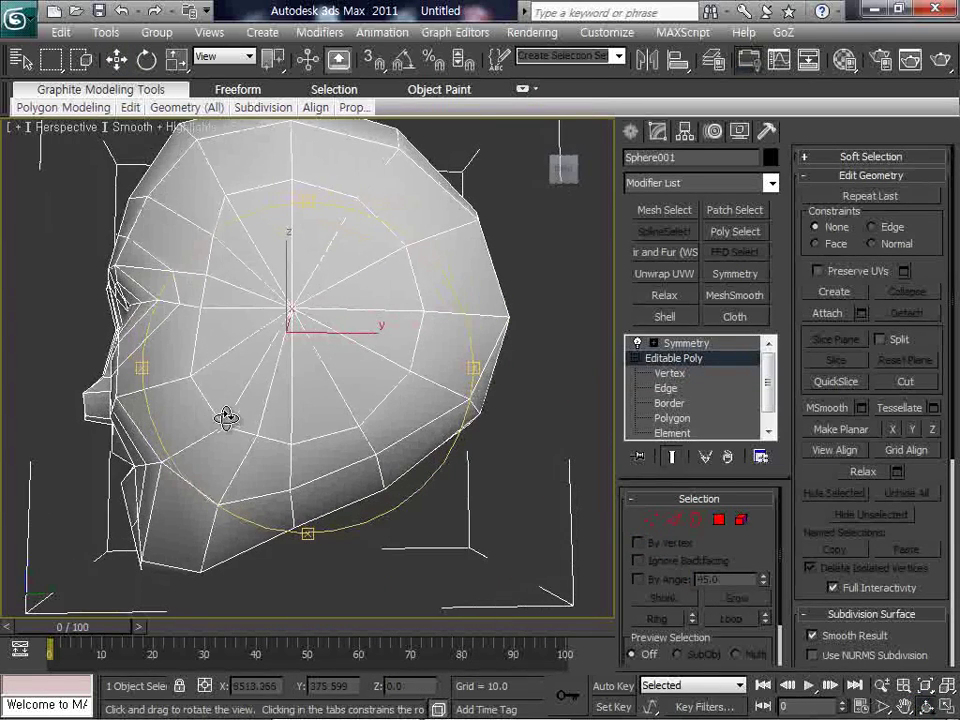
{"action": "right_click", "coordinate": [241, 433]}
{"action": "scroll", "coordinate": [241, 433], "scroll_direction": "up", "scroll_amount": 5}
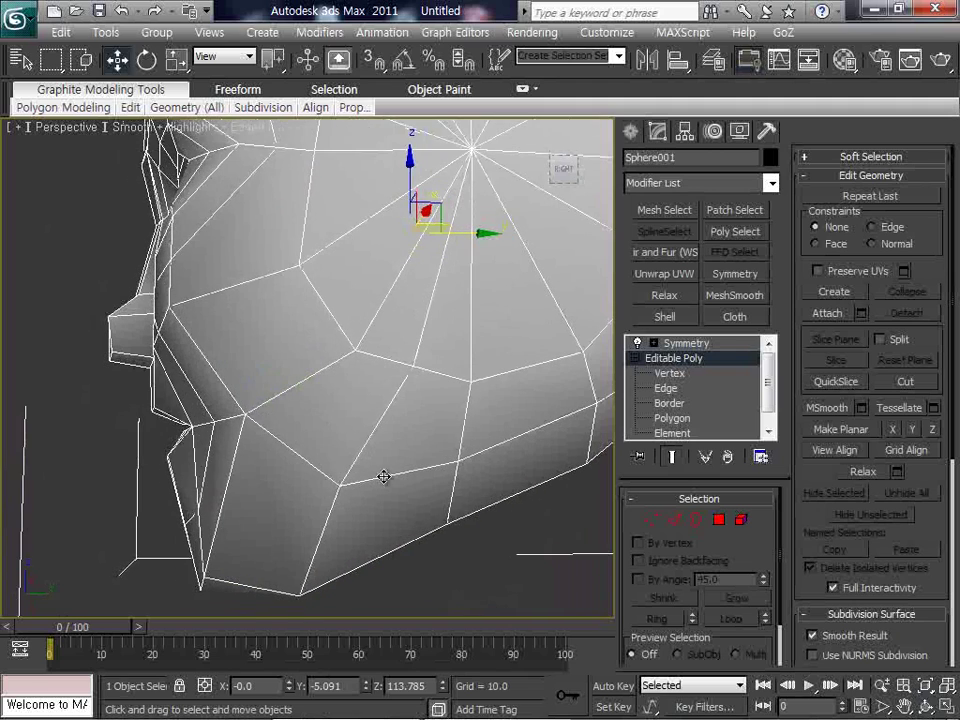
{"action": "key", "text": "1"}
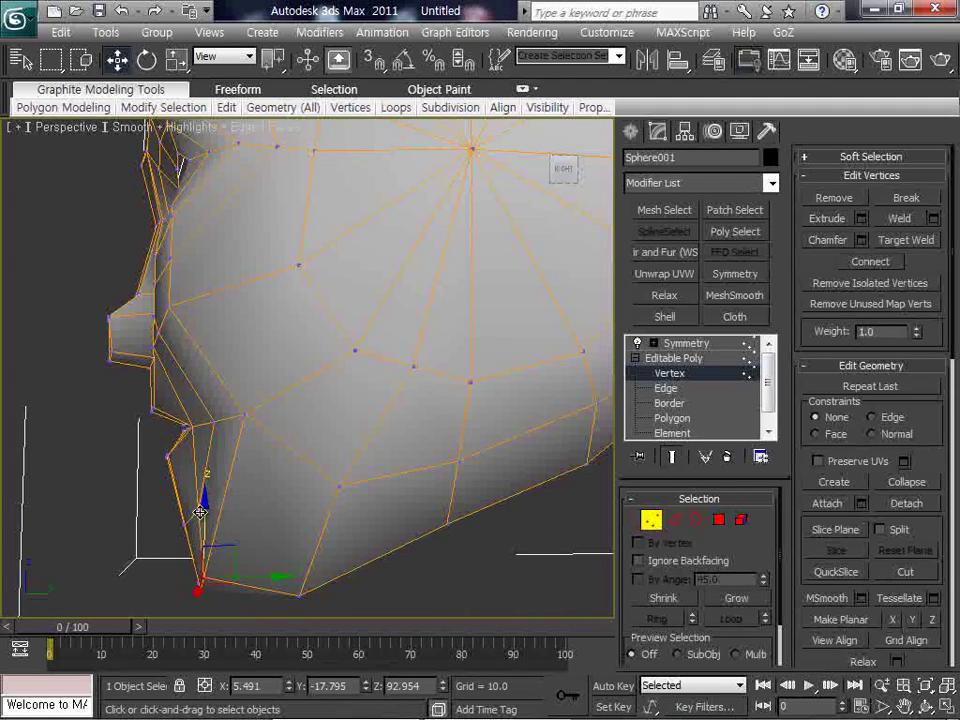
{"action": "left_click", "coordinate": [199, 512]}
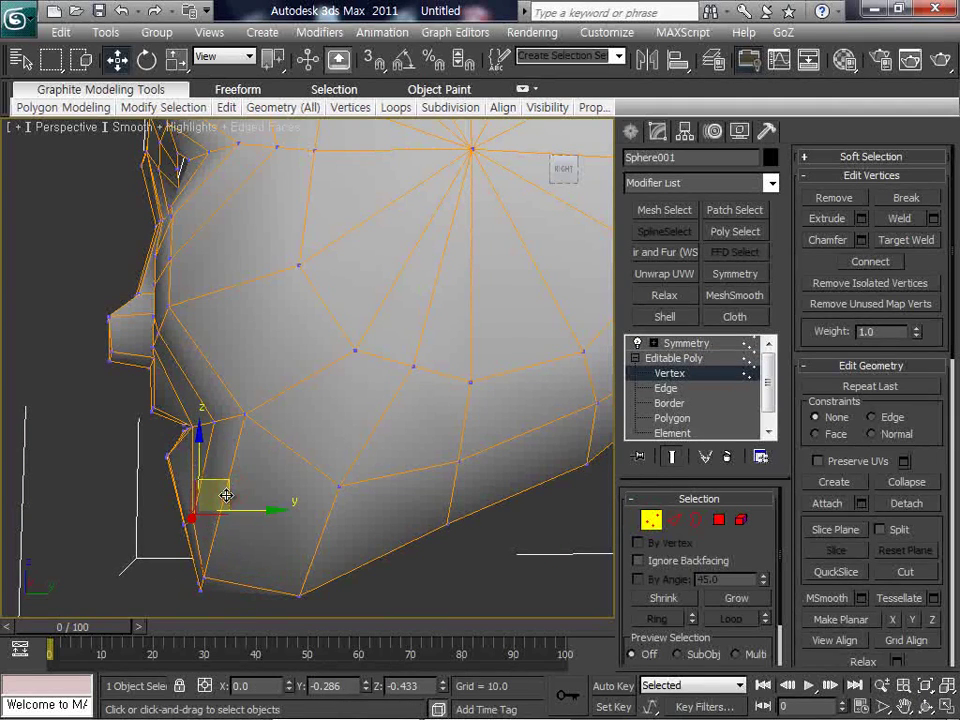
{"action": "left_click", "coordinate": [252, 455]}
{"action": "left_click_drag", "start_coordinate": [245, 413], "coordinate": [223, 422]}
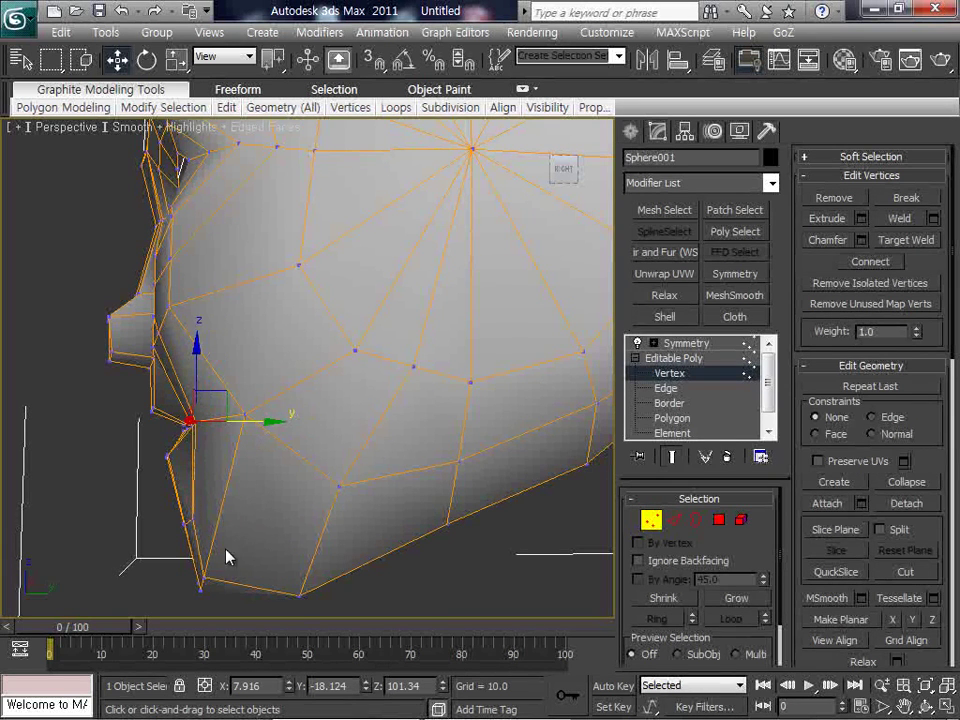
{"action": "left_click", "coordinate": [297, 594]}
{"action": "left_click_drag", "start_coordinate": [300, 550], "coordinate": [304, 535]}
{"action": "middle_click_drag", "start_coordinate": [304, 535], "coordinate": [284, 528]}
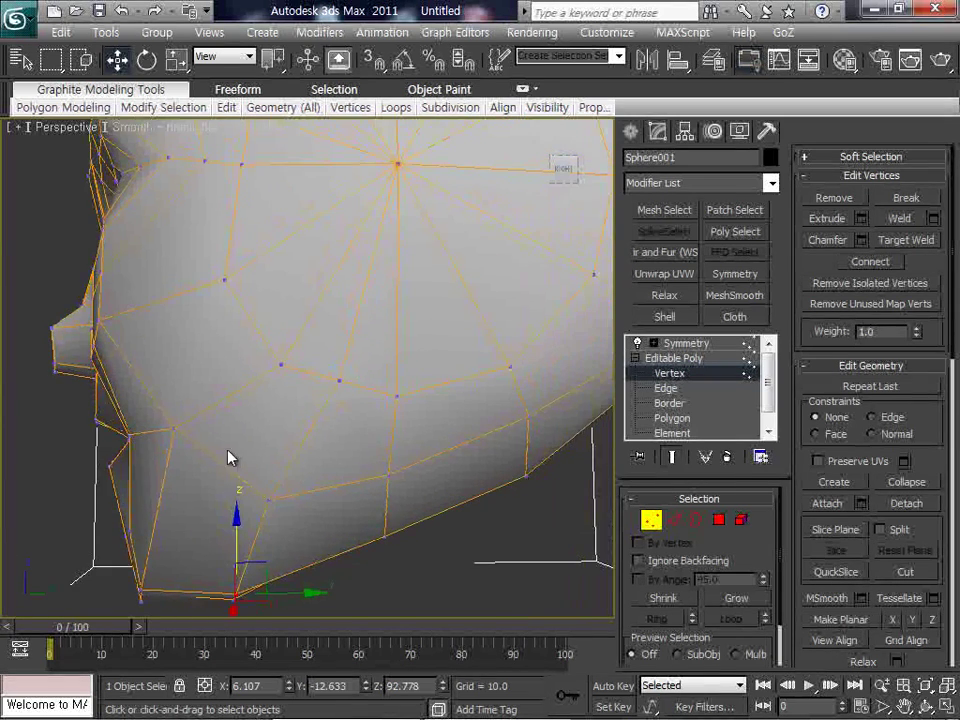
{"action": "scroll", "coordinate": [228, 458], "scroll_direction": "down", "scroll_amount": 5}
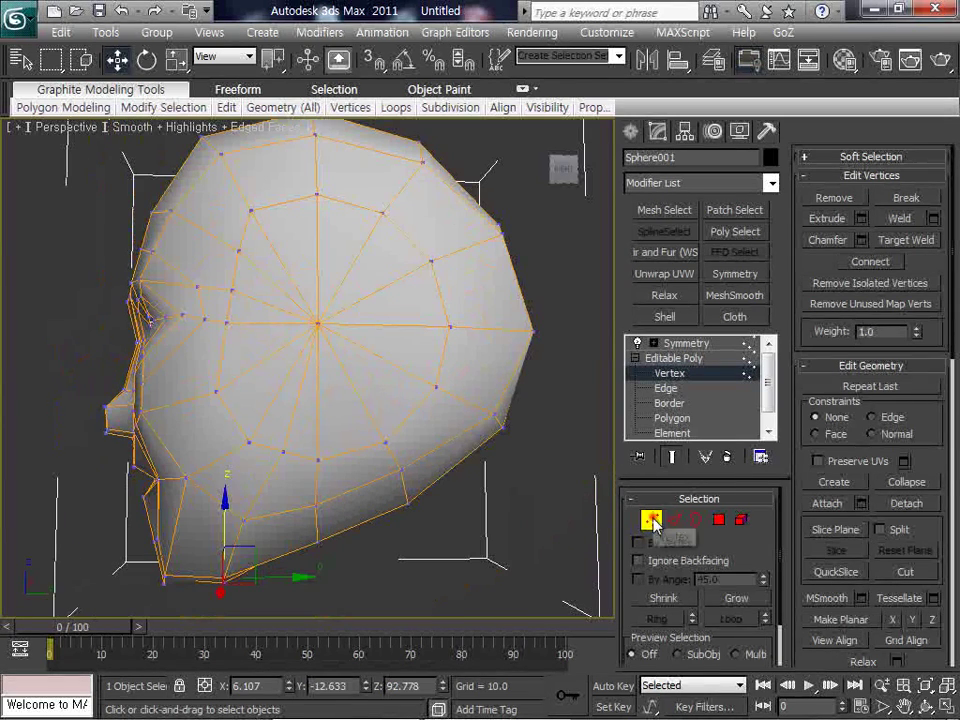
{"action": "left_click", "coordinate": [652, 520]}
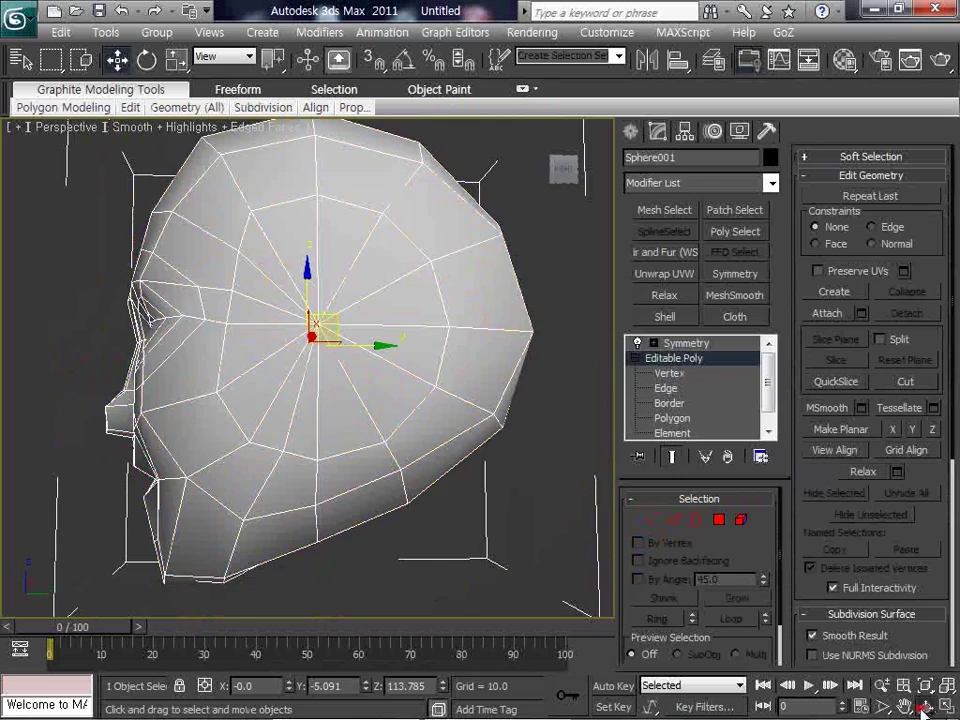
Step: Create a 12-segment sphere with a radius of about 5 at the side of the head in the Top view
{"action": "left_click", "coordinate": [922, 707]}
{"action": "left_click_drag", "start_coordinate": [330, 370], "coordinate": [283, 377]}
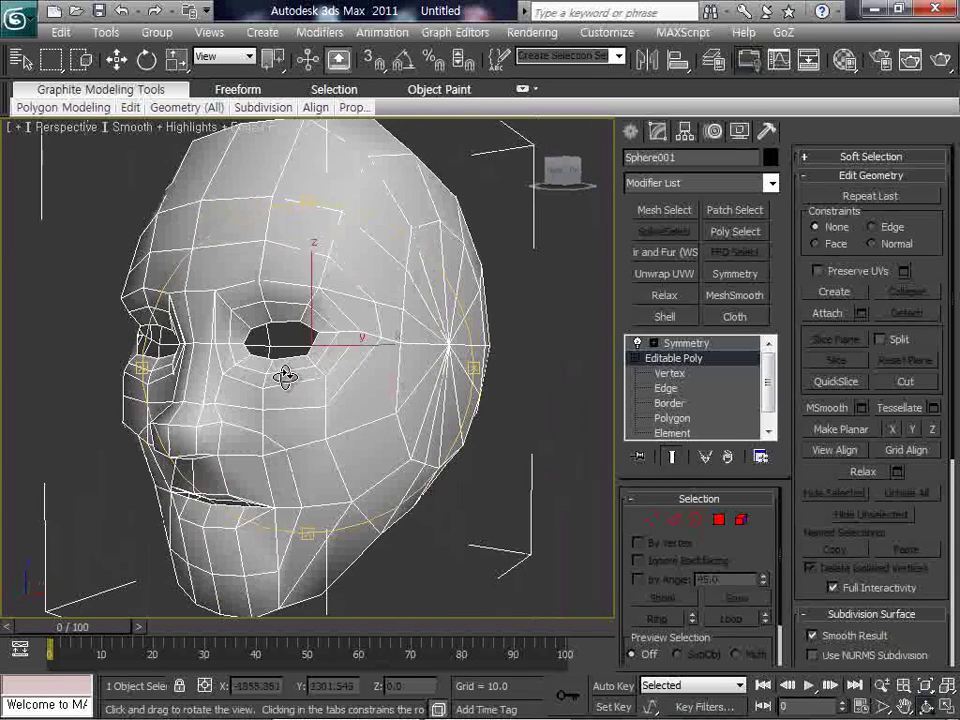
{"action": "key", "text": "w"}
{"action": "left_click", "coordinate": [629, 131]}
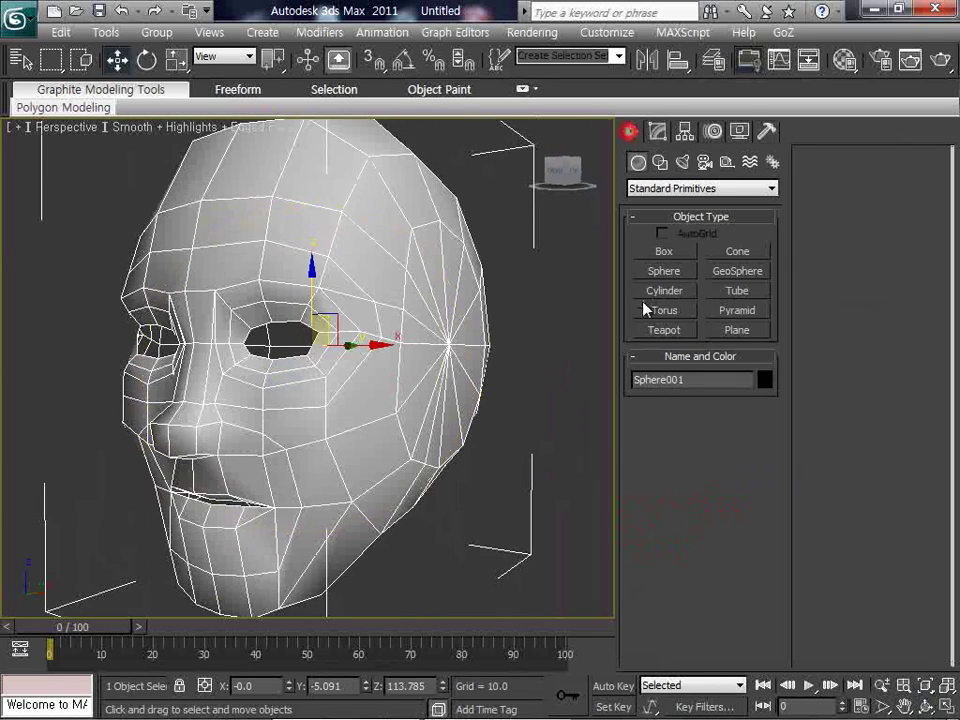
{"action": "left_click", "coordinate": [664, 271]}
{"action": "left_click", "coordinate": [947, 706]}
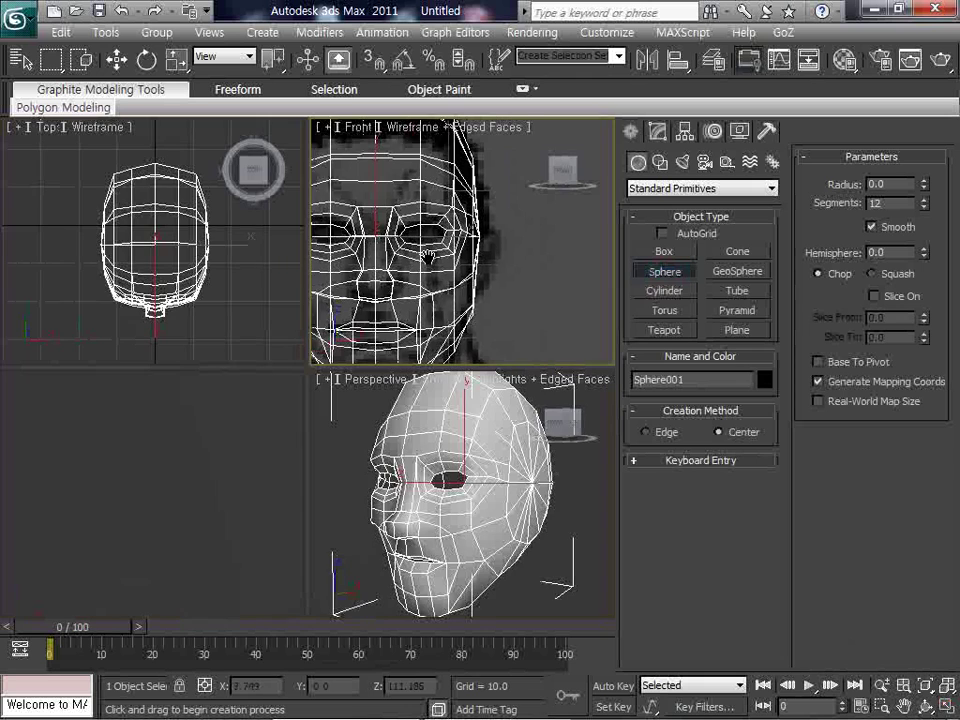
{"action": "left_click_drag", "start_coordinate": [211, 226], "coordinate": [213, 240]}
{"action": "middle_click_drag", "start_coordinate": [218, 244], "coordinate": [146, 262]}
{"action": "scroll", "coordinate": [142, 250], "scroll_direction": "up", "scroll_amount": 3}
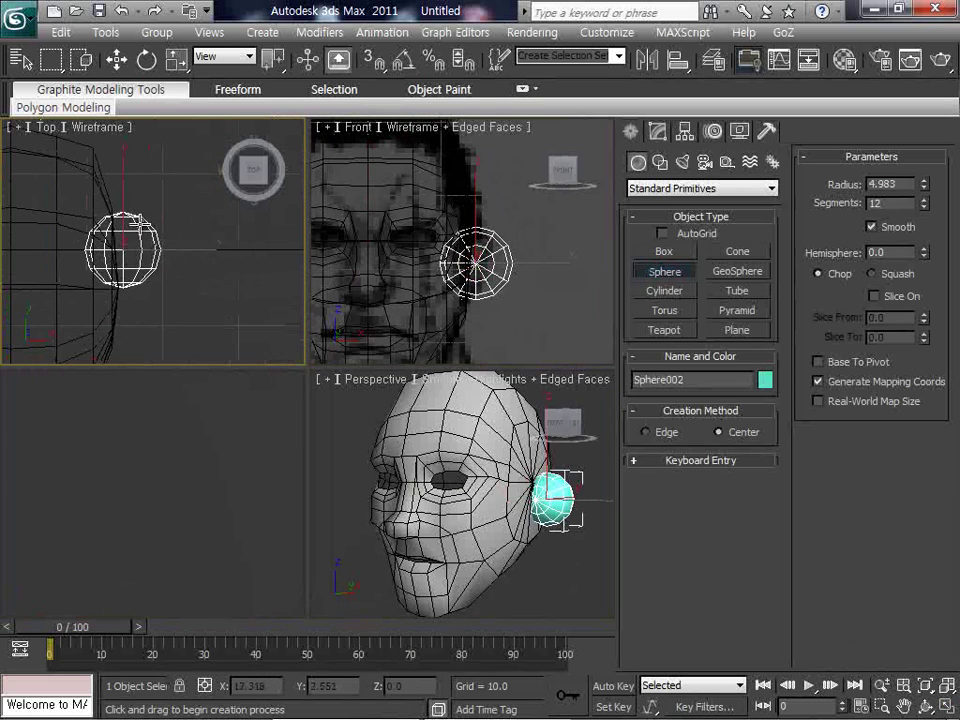
Step: Scale the sphere's front-to-back depth in the Top view to about 33% to form a flat ear-like disc
{"action": "key", "text": "r"}
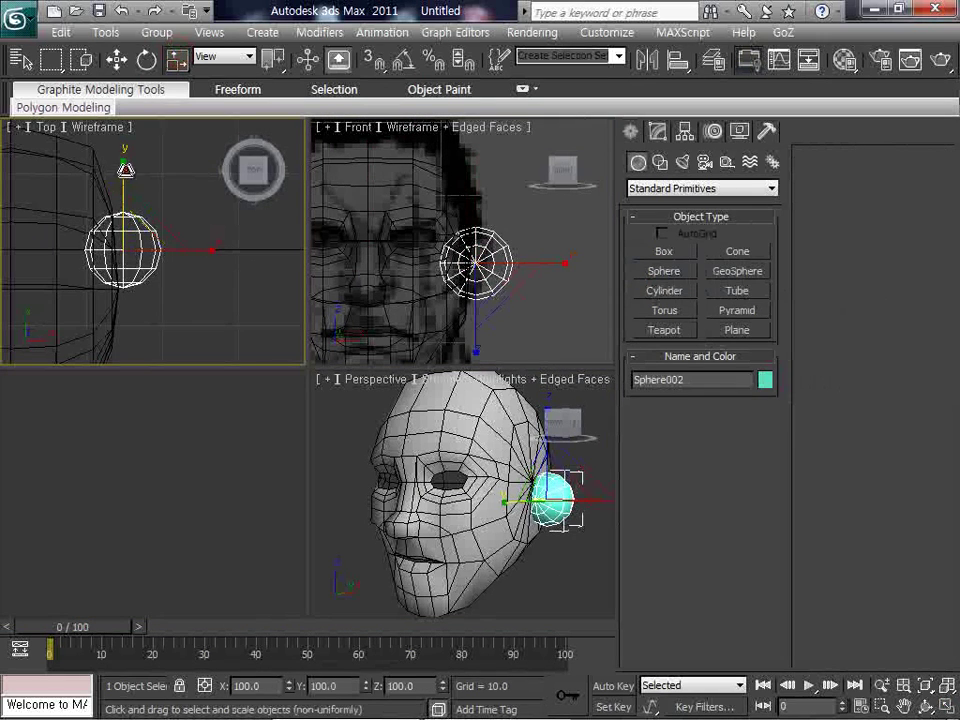
{"action": "left_click_drag", "start_coordinate": [122, 205], "coordinate": [100, 236]}
{"action": "right_click", "coordinate": [427, 288]}
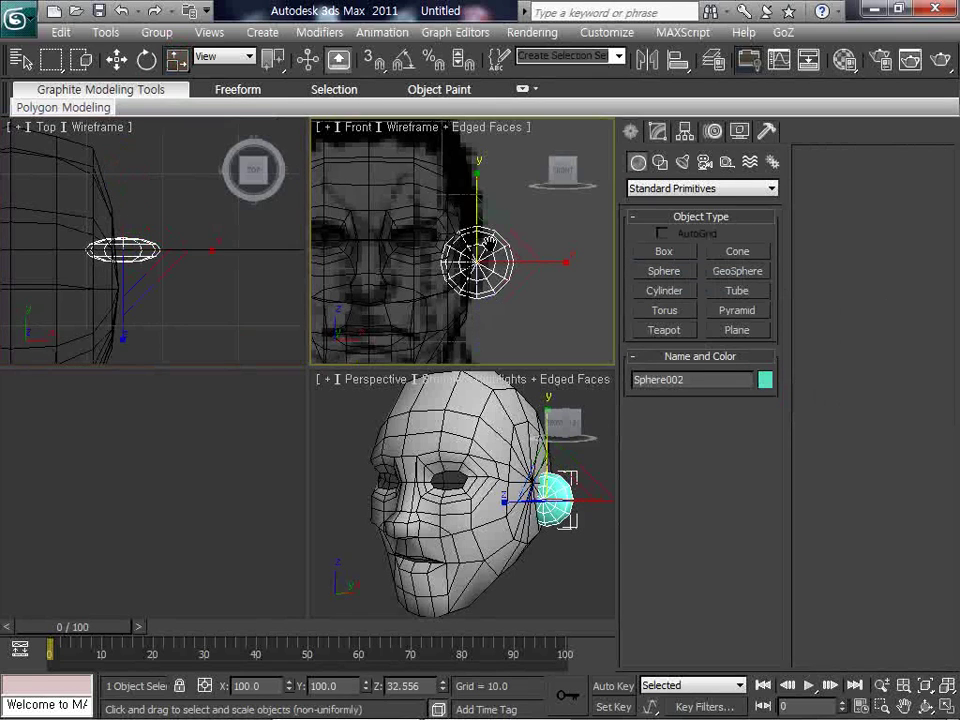
{"action": "right_click", "coordinate": [160, 242]}
{"action": "right_click", "coordinate": [162, 244]}
Step: Rotate the flattened sphere about 16 degrees in the Top view and delete it
{"action": "left_click", "coordinate": [170, 271]}
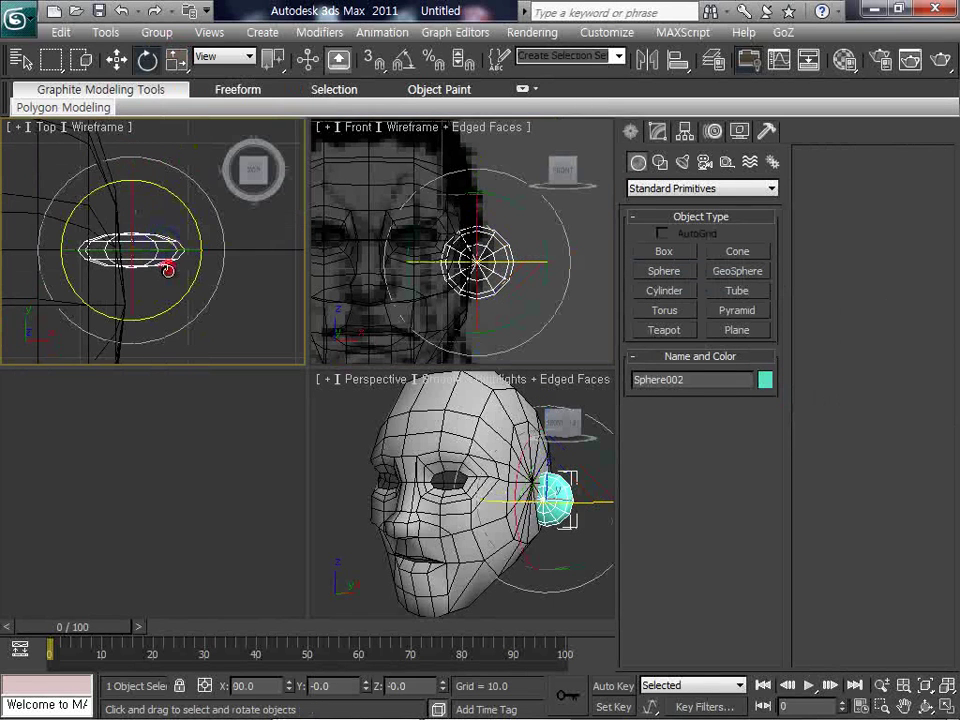
{"action": "left_click_drag", "start_coordinate": [168, 270], "coordinate": [200, 250]}
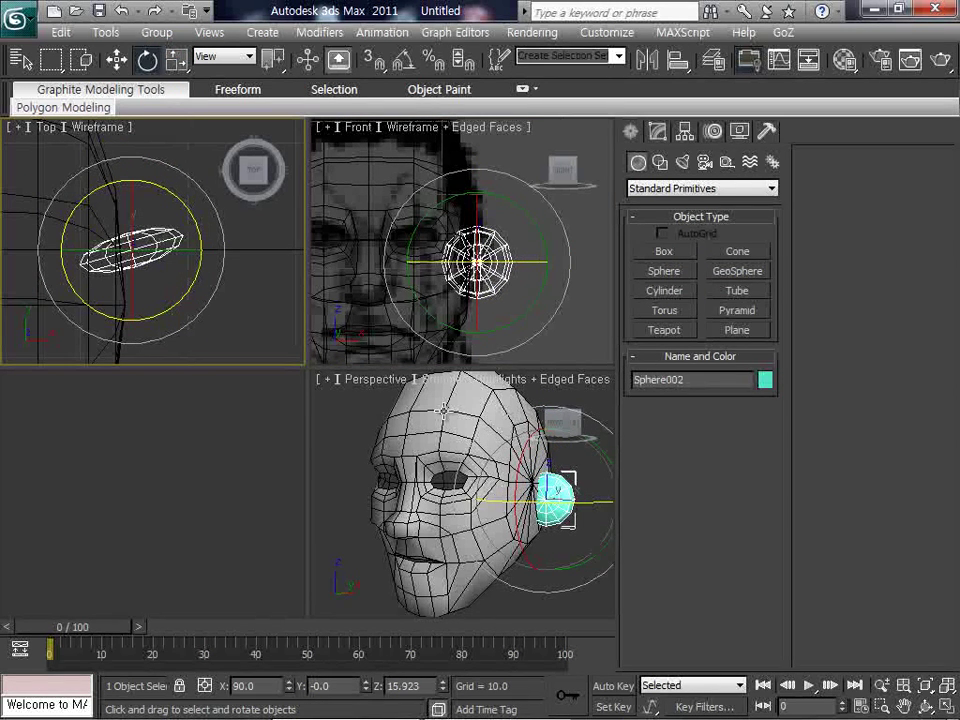
{"action": "scroll", "coordinate": [398, 402], "scroll_direction": "up", "scroll_amount": 10}
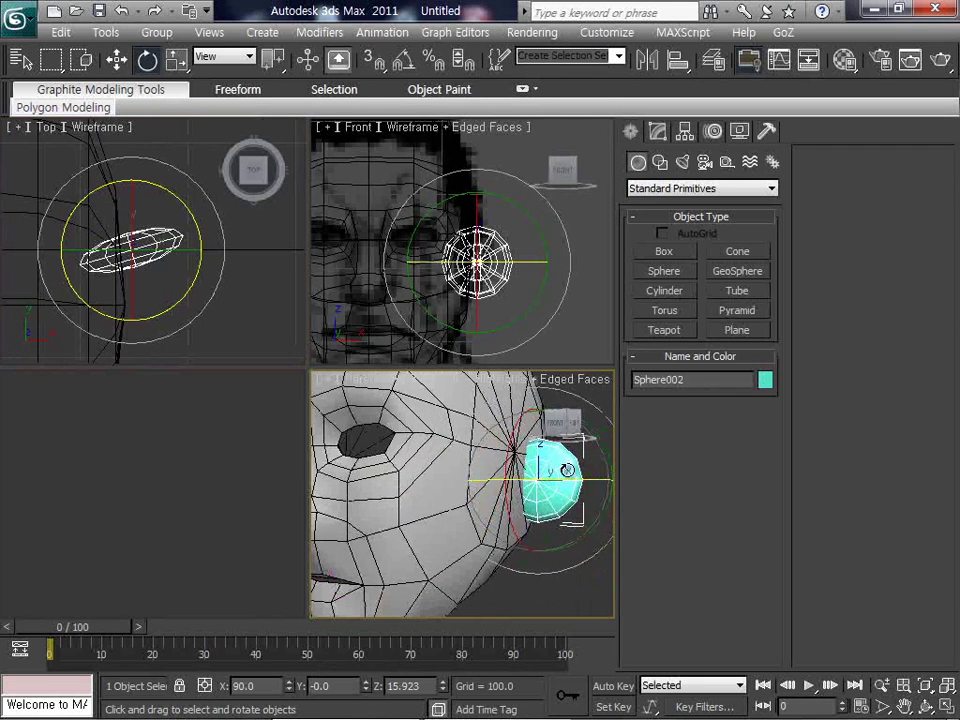
{"action": "key", "text": "Delete"}
Step: Select the head mesh and move the two vertices behind the ear in the Left view towards the reference ear's back edge
{"action": "left_click", "coordinate": [229, 476]}
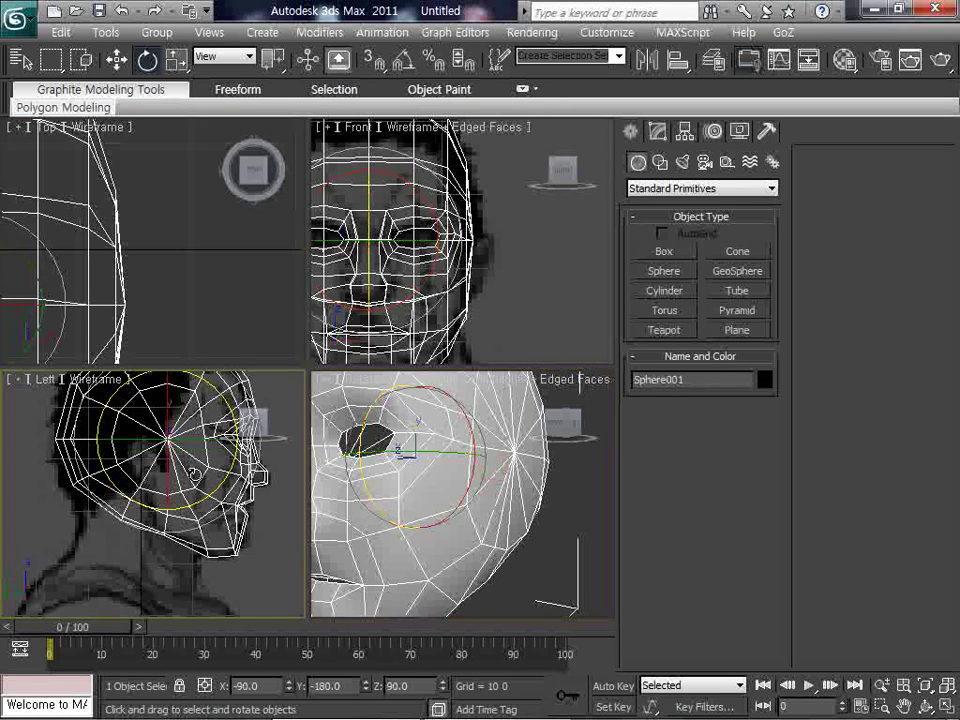
{"action": "left_click", "coordinate": [943, 706]}
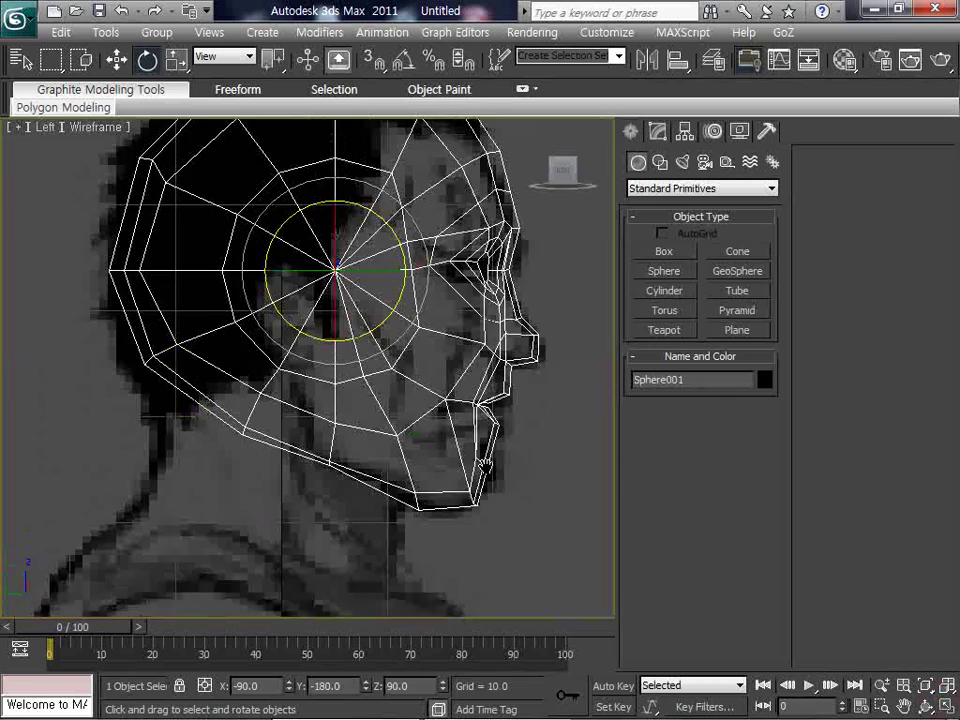
{"action": "scroll", "coordinate": [345, 270], "scroll_direction": "up", "scroll_amount": 5}
{"action": "left_click", "coordinate": [658, 132]}
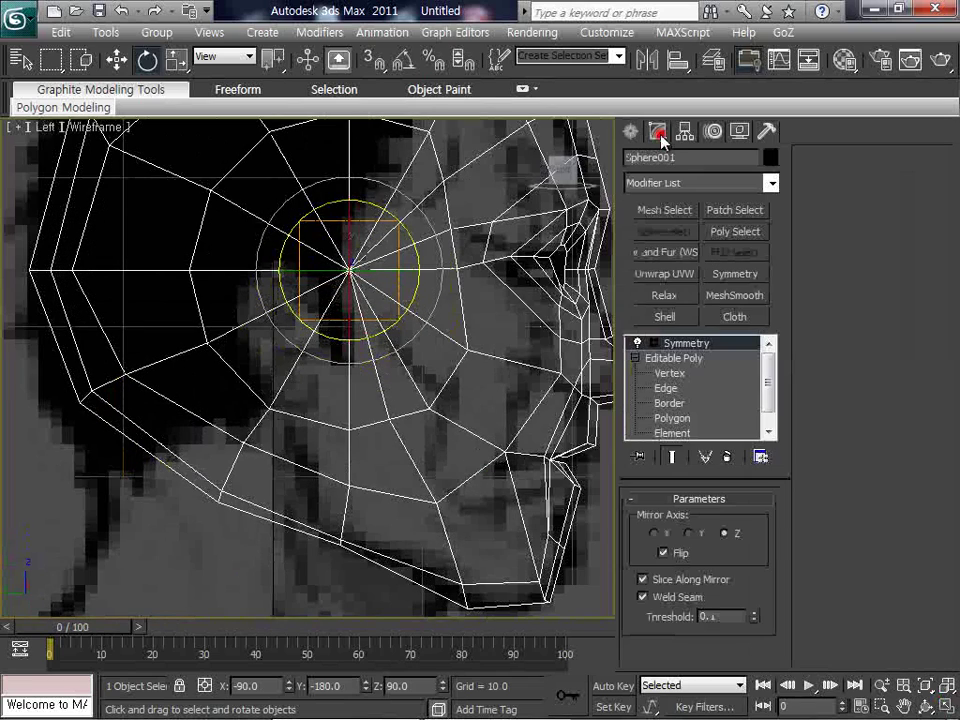
{"action": "left_click", "coordinate": [669, 373]}
{"action": "middle_click_drag", "start_coordinate": [283, 335], "coordinate": [336, 386]}
{"action": "scroll", "coordinate": [311, 398], "scroll_direction": "up", "scroll_amount": 2}
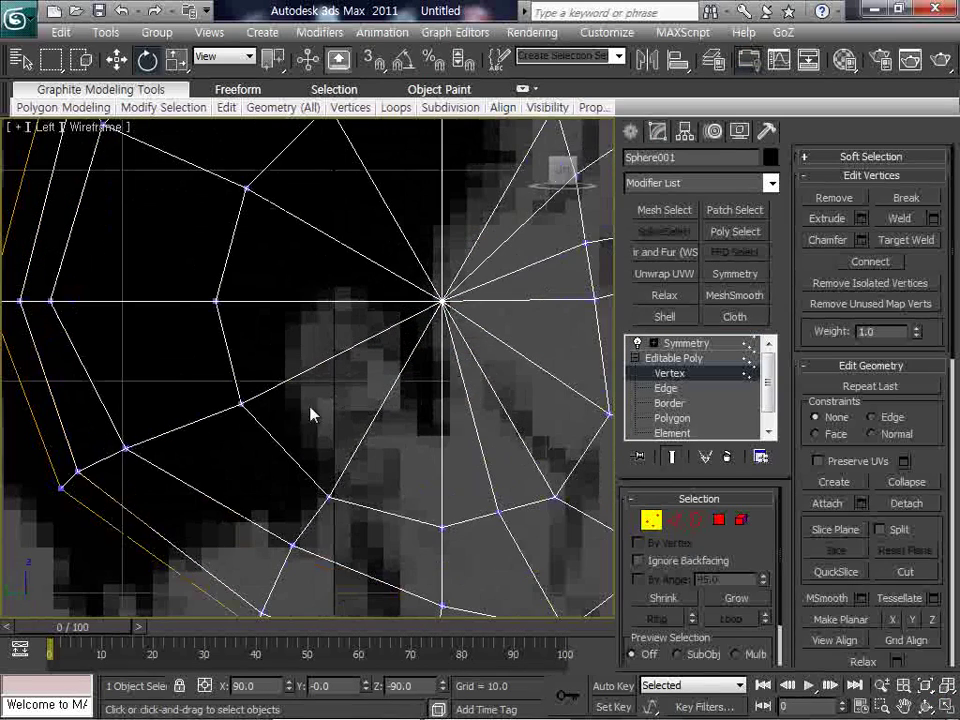
{"action": "left_click_drag", "start_coordinate": [285, 413], "coordinate": [228, 377]}
{"action": "key", "text": "w"}
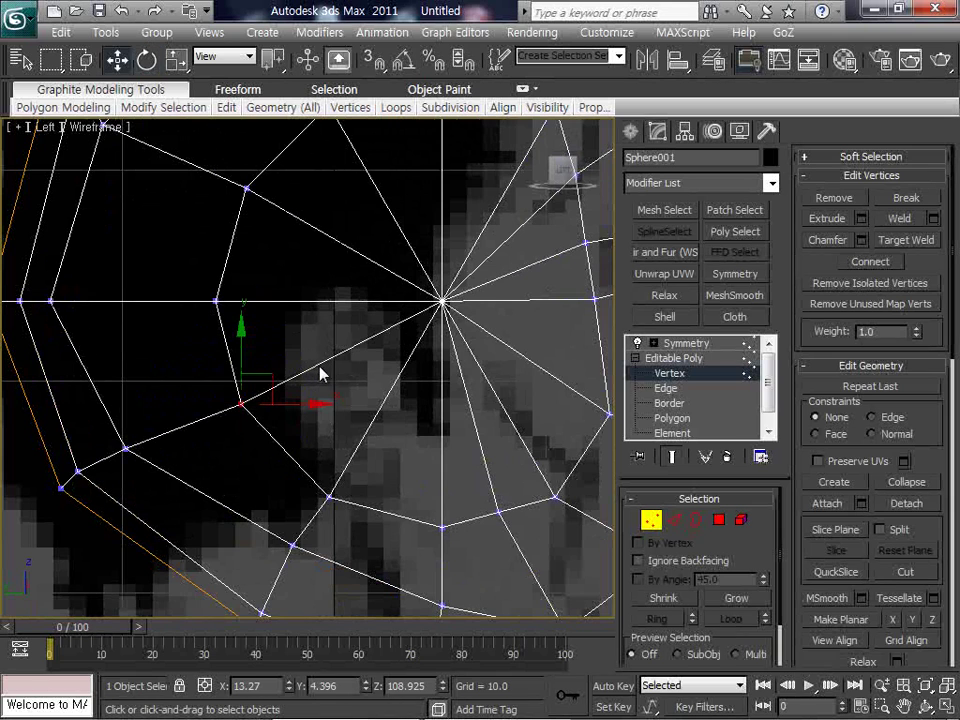
{"action": "mouse_move", "coordinate": [274, 369]}
{"action": "left_mouse_down"}
{"action": "mouse_move", "coordinate": [249, 268]}
{"action": "mouse_move", "coordinate": [291, 268]}
{"action": "left_mouse_up"}
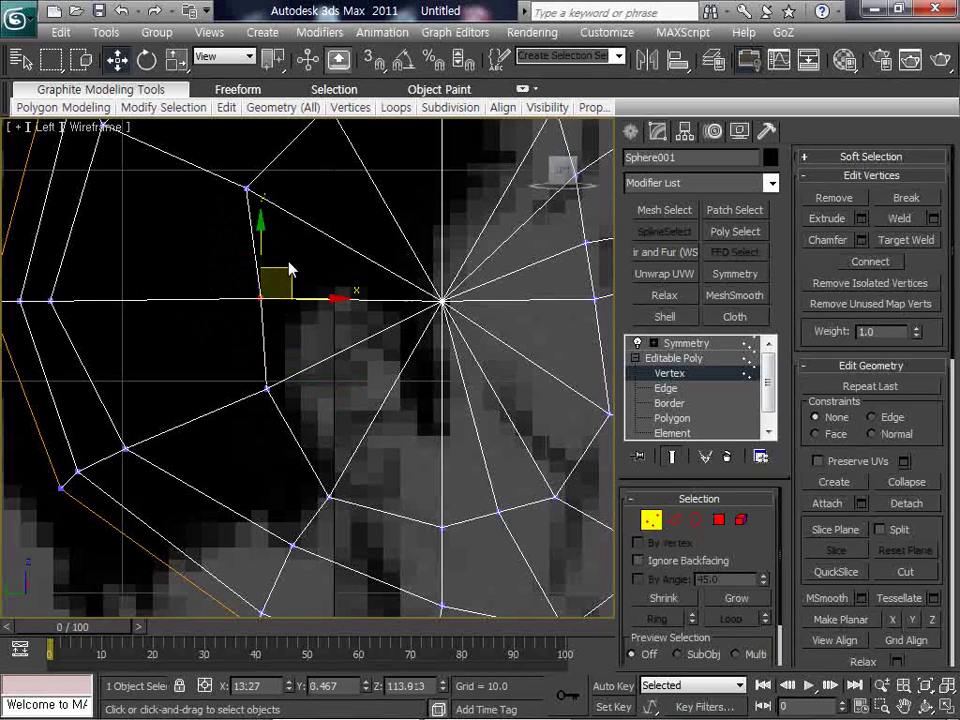
Step: Move the side pole vertex back to the top of the reference ear and adjust the vertices below the earlobe
{"action": "left_click", "coordinate": [249, 186]}
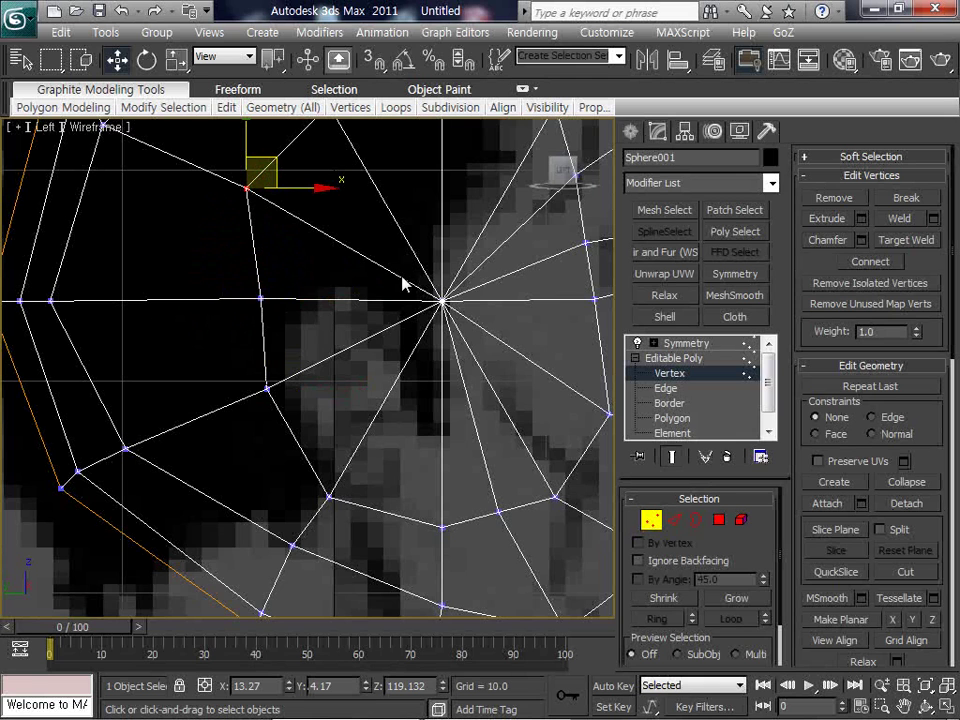
{"action": "left_click_drag", "start_coordinate": [442, 300], "coordinate": [397, 289]}
{"action": "left_click", "coordinate": [444, 529]}
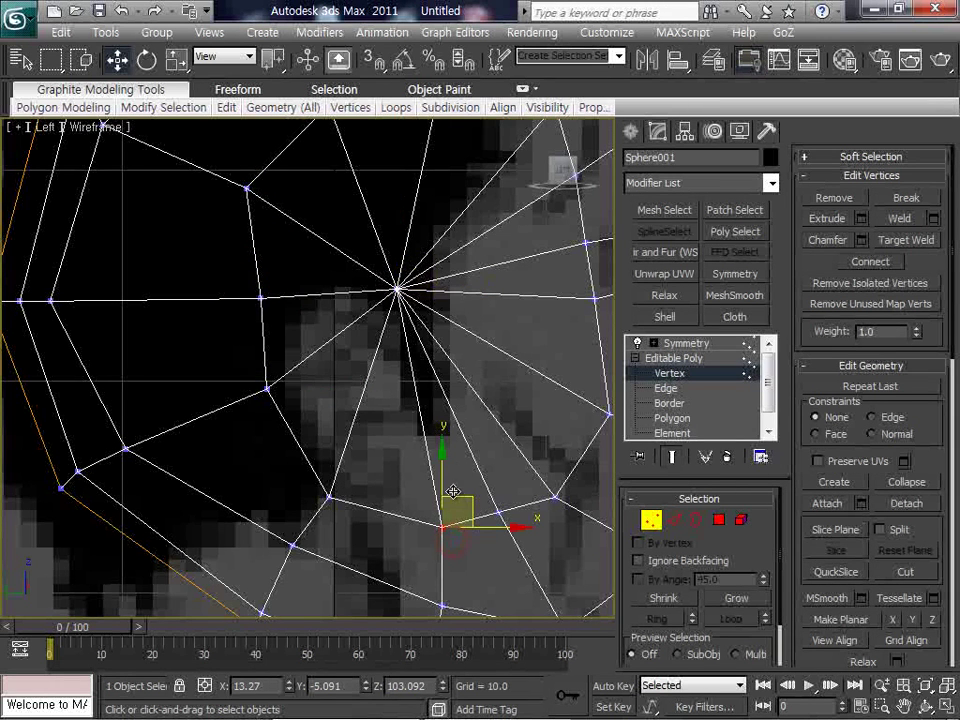
{"action": "left_click_drag", "start_coordinate": [454, 496], "coordinate": [455, 460]}
{"action": "left_click_drag", "start_coordinate": [349, 467], "coordinate": [317, 510]}
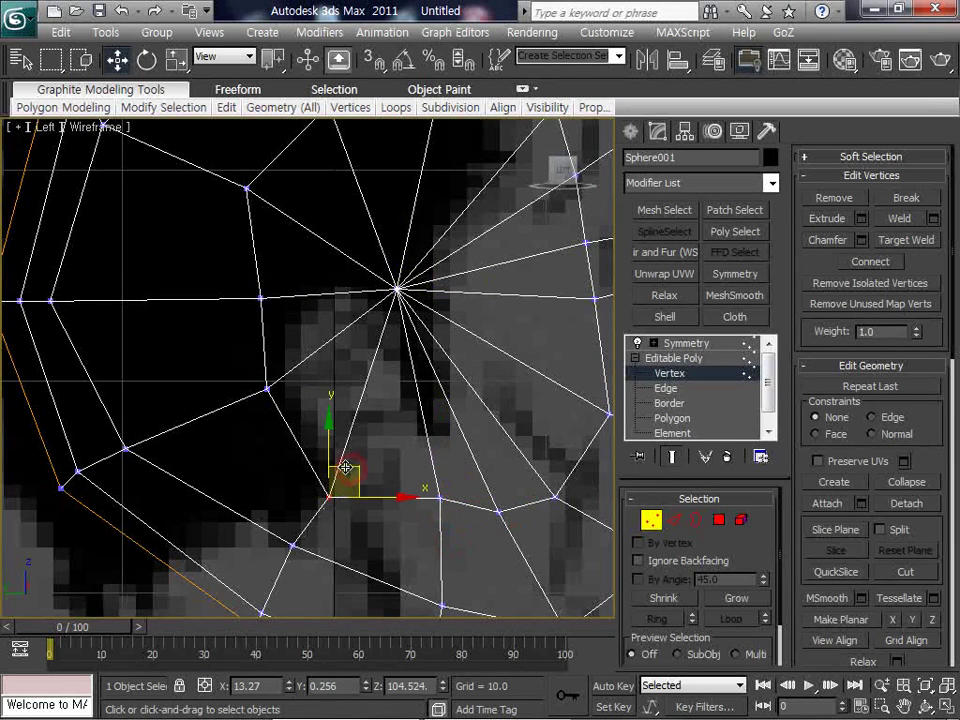
{"action": "left_click_drag", "start_coordinate": [352, 466], "coordinate": [339, 536]}
{"action": "scroll", "coordinate": [390, 499], "scroll_direction": "down", "scroll_amount": 3}
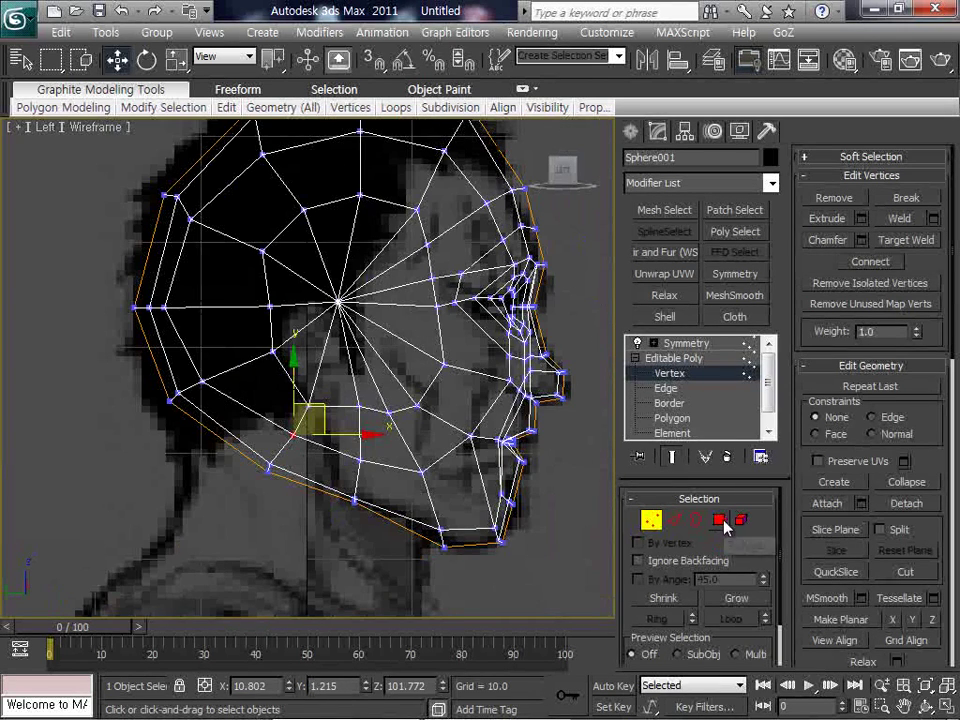
Step: Select the three polygons covering the ear area on the side of the head and extrude them outward
{"action": "left_click", "coordinate": [718, 519]}
{"action": "left_click", "coordinate": [317, 345]}
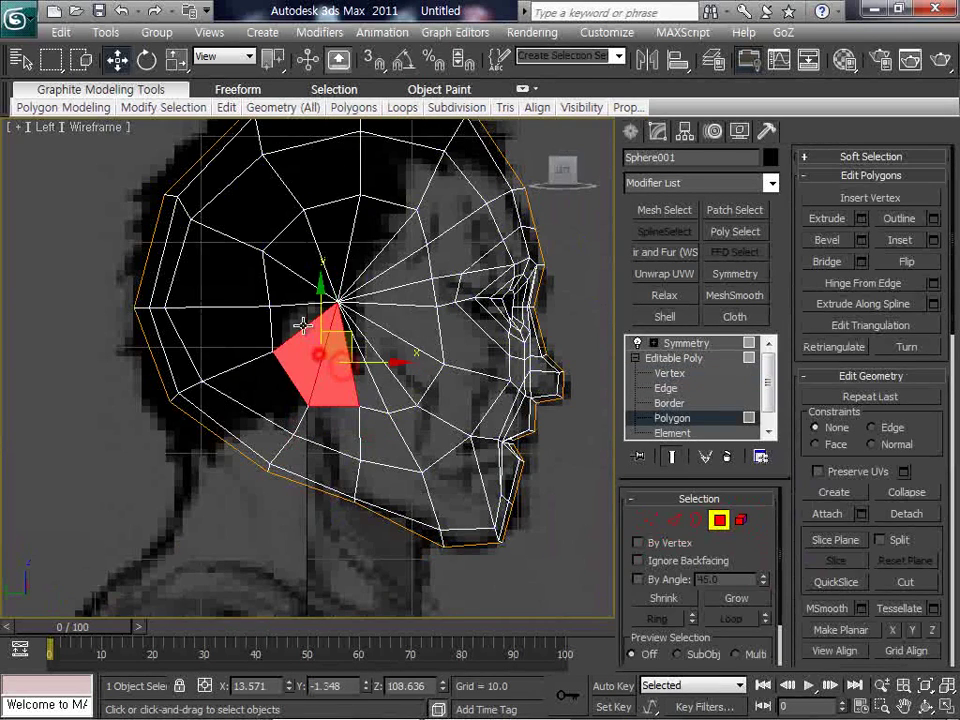
{"action": "left_click", "coordinate": [303, 325], "text": "ctrl"}
{"action": "left_click", "coordinate": [945, 706]}
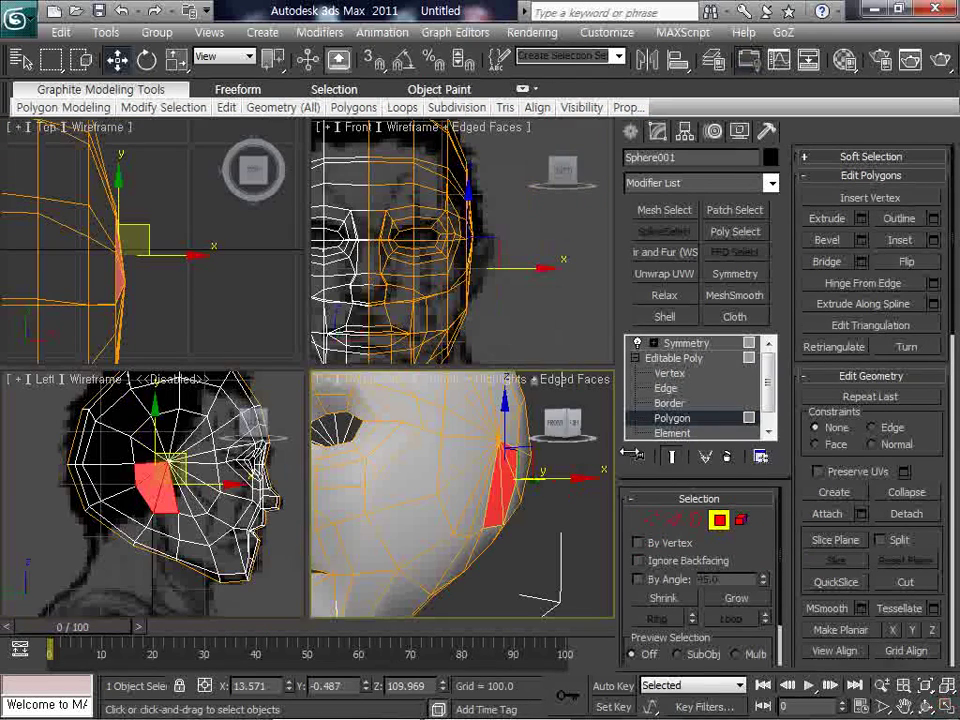
{"action": "left_click", "coordinate": [947, 706]}
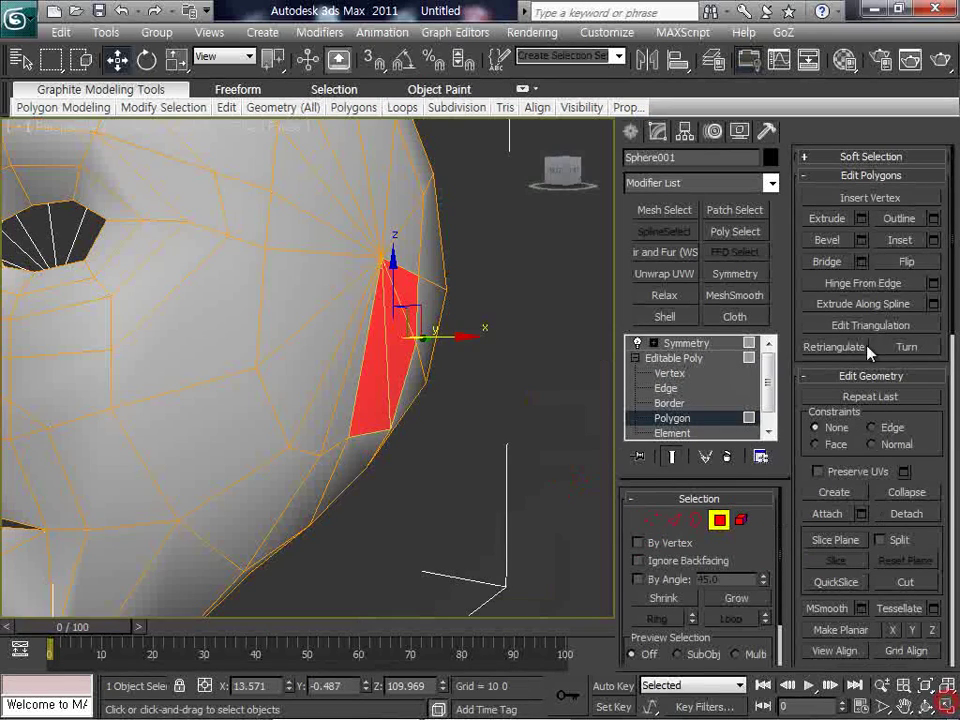
{"action": "left_click", "coordinate": [821, 218]}
{"action": "left_click_drag", "start_coordinate": [400, 340], "coordinate": [409, 333]}
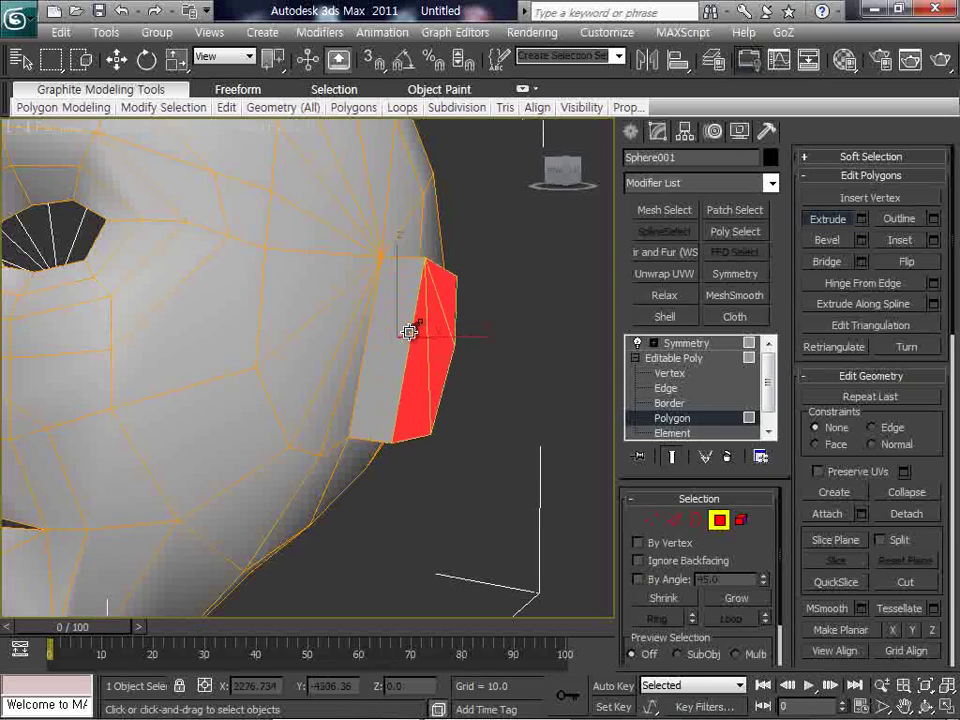
Step: Rotate the extruded ear polygons about -15 degrees around Z so the ear flares away from the head
{"action": "middle_click_drag", "start_coordinate": [452, 381], "coordinate": [366, 401], "text": "alt"}
{"action": "scroll", "coordinate": [366, 401], "scroll_direction": "up", "scroll_amount": 3}
{"action": "key", "text": "e"}
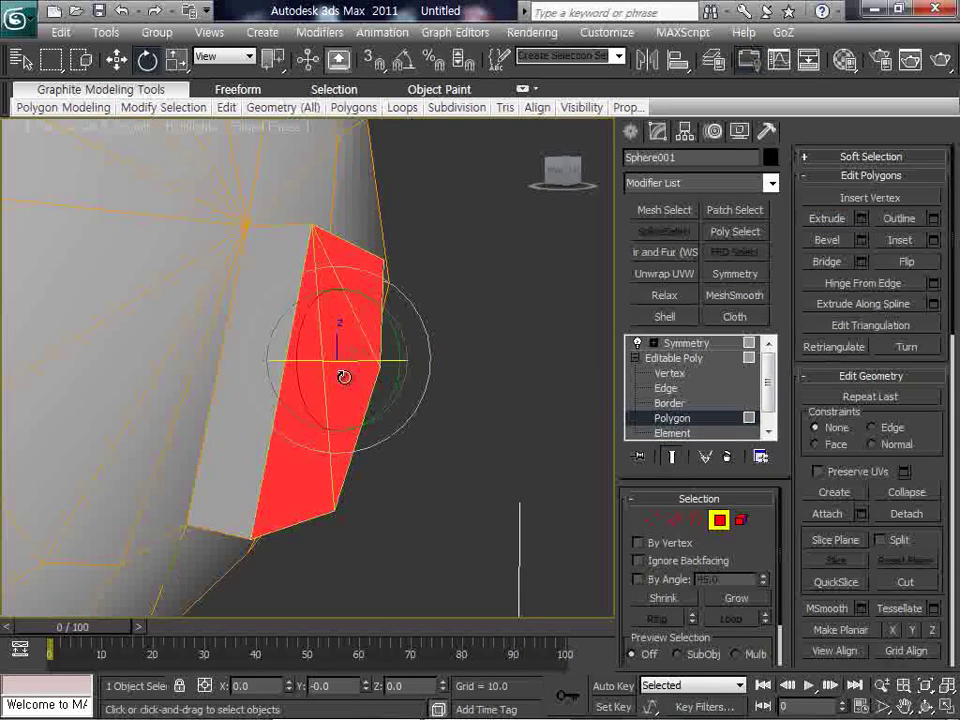
{"action": "left_click_drag", "start_coordinate": [343, 372], "coordinate": [321, 360]}
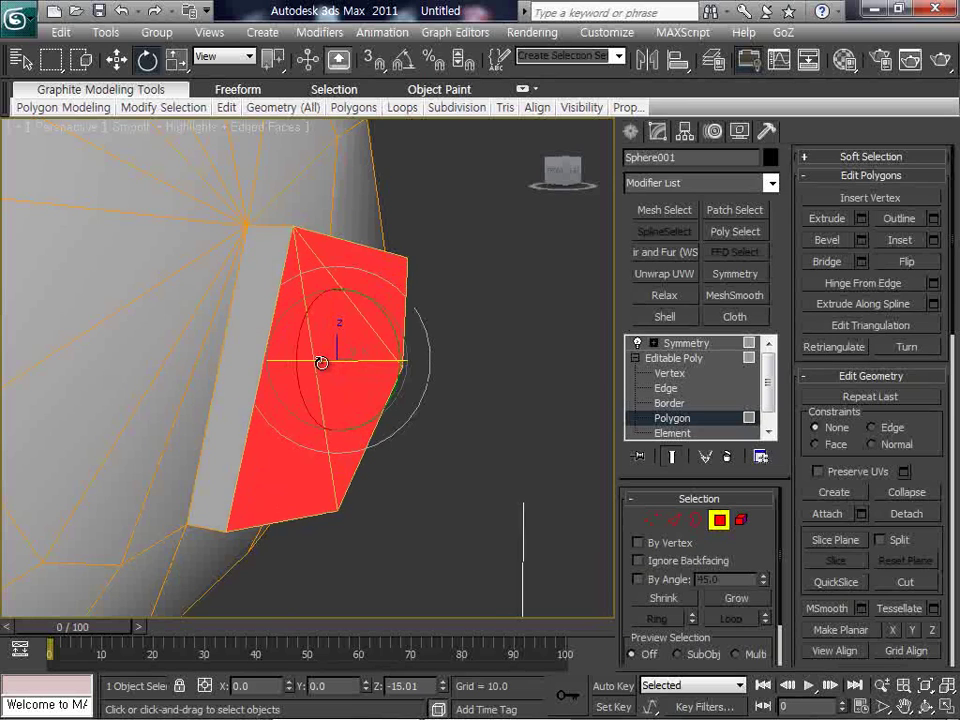
{"action": "left_click", "coordinate": [568, 507]}
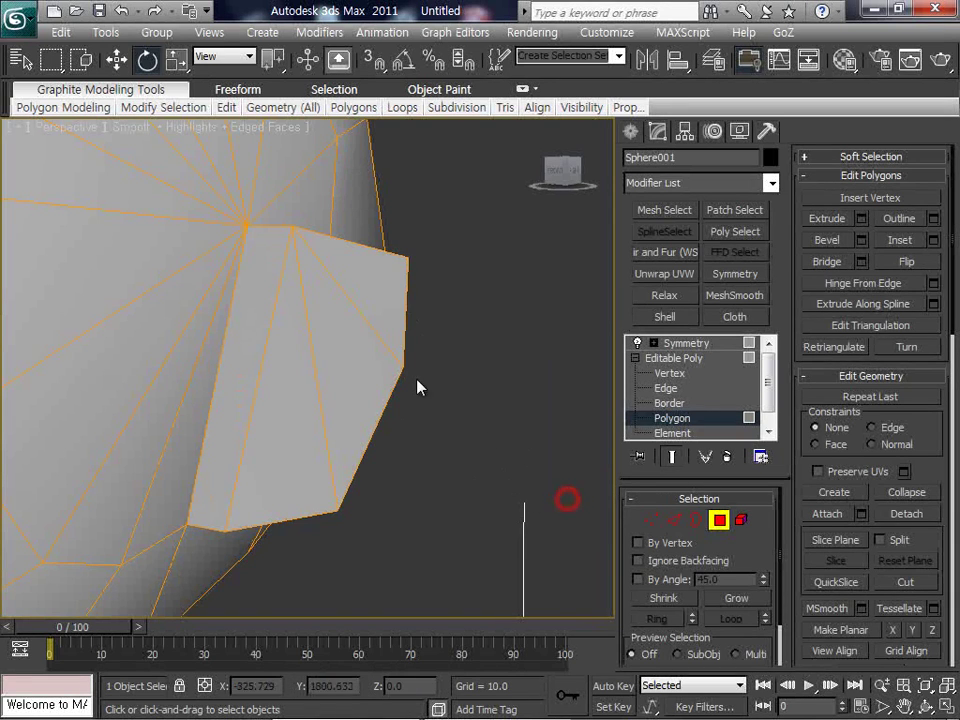
Step: Delete the three outer polygons of the ear extrusion
{"action": "left_click", "coordinate": [392, 332]}
{"action": "left_click", "coordinate": [375, 364], "text": "ctrl"}
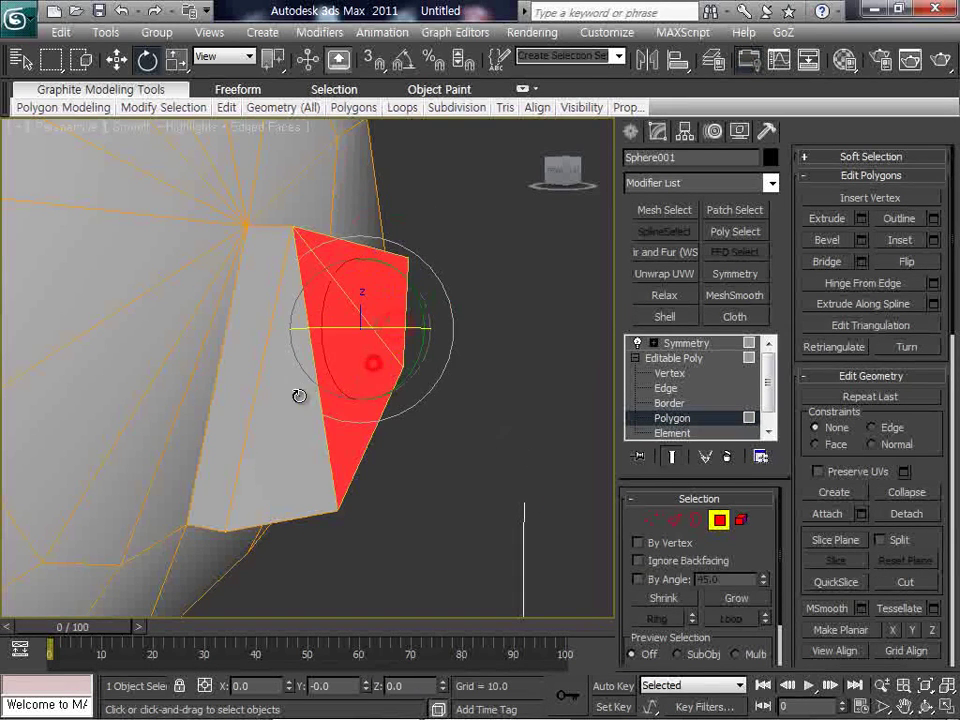
{"action": "left_click", "coordinate": [286, 398], "text": "ctrl"}
{"action": "key", "text": "Delete"}
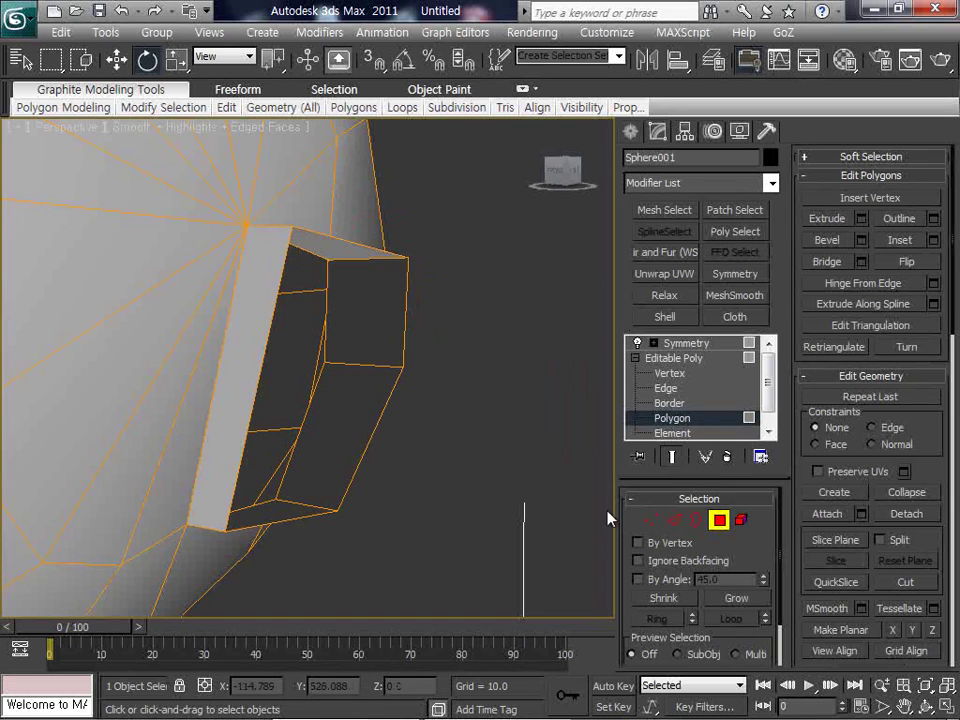
Step: Cap the open ear border with a single polygon, and undo both the cap and the polygon deletion
{"action": "key", "text": "3"}
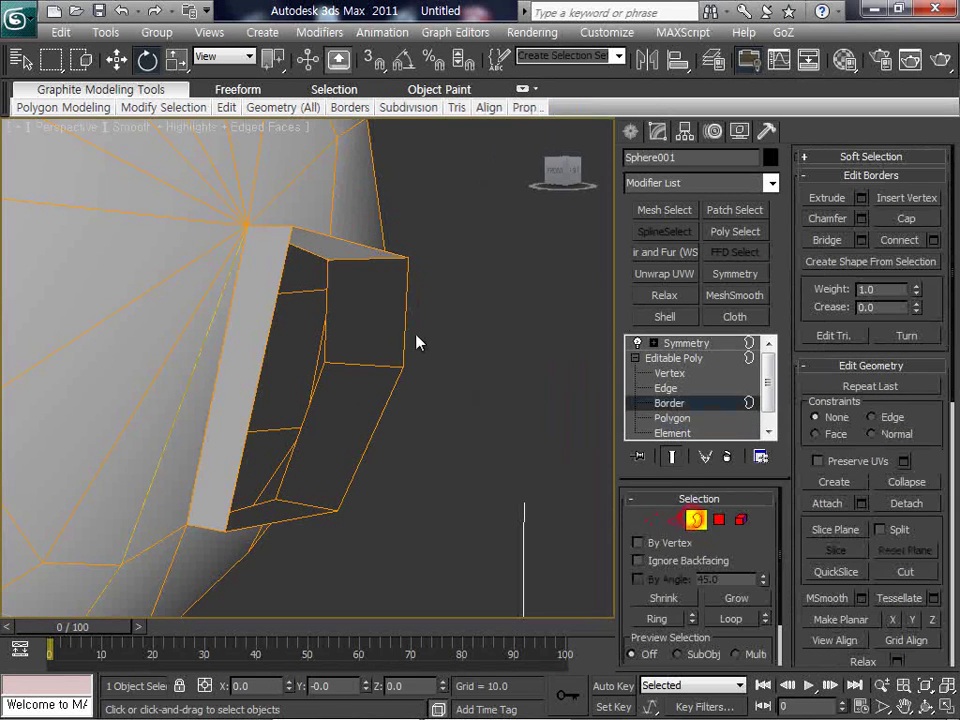
{"action": "left_click", "coordinate": [414, 342]}
{"action": "left_click", "coordinate": [903, 219]}
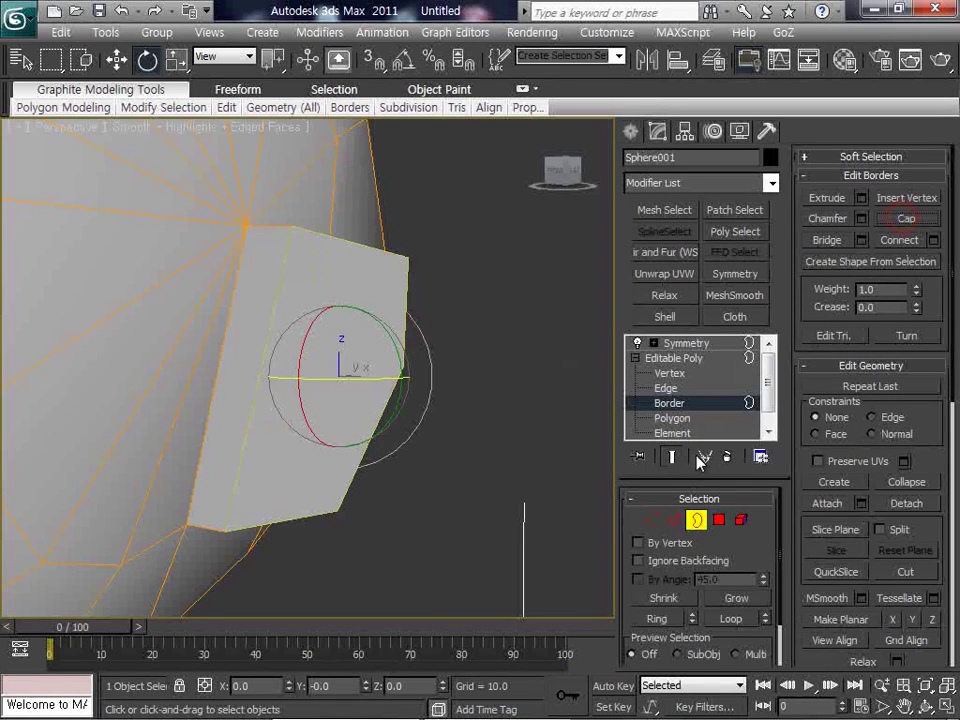
{"action": "left_click", "coordinate": [719, 520]}
{"action": "left_click", "coordinate": [512, 486]}
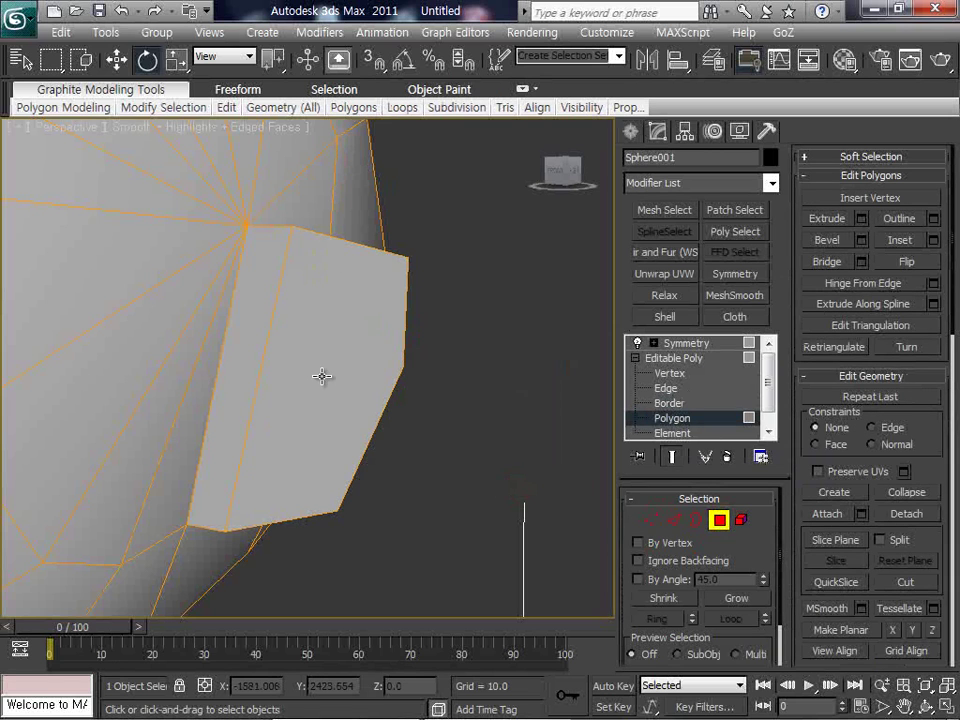
{"action": "left_click", "coordinate": [360, 346]}
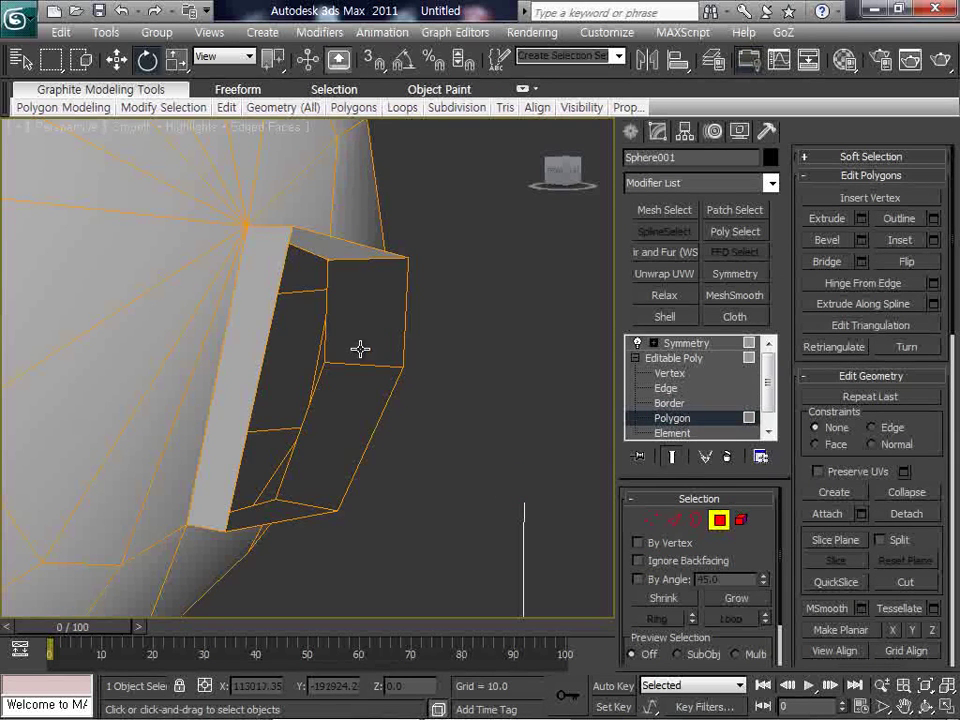
{"action": "left_click", "coordinate": [448, 467]}
Step: Remove the two inner edges on the ear's outer face to merge it into one polygon
{"action": "left_click", "coordinate": [676, 520]}
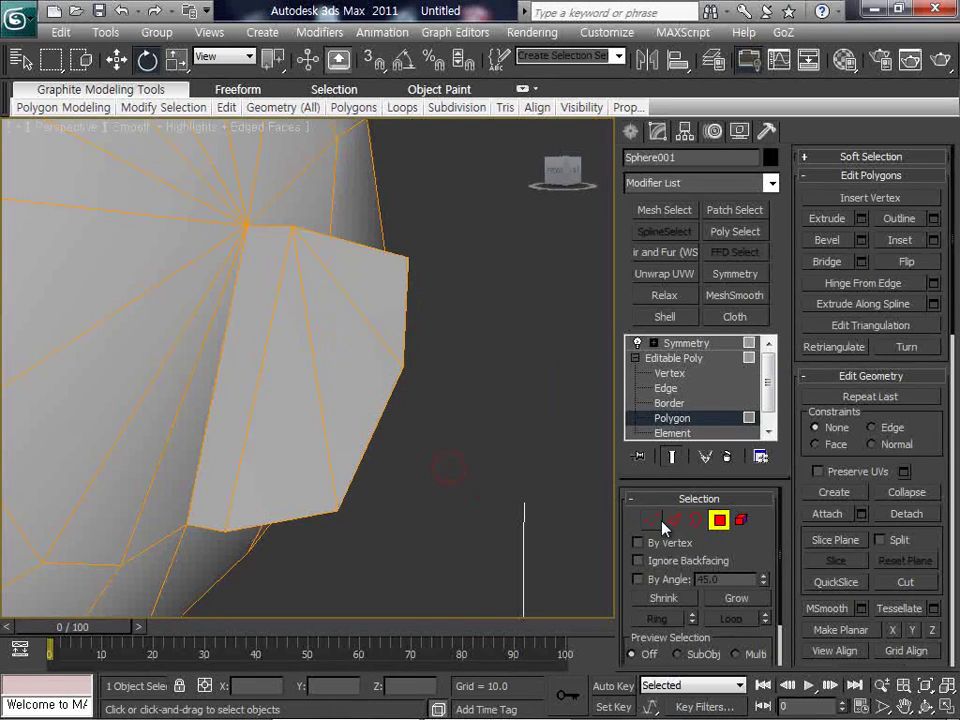
{"action": "left_click", "coordinate": [372, 337]}
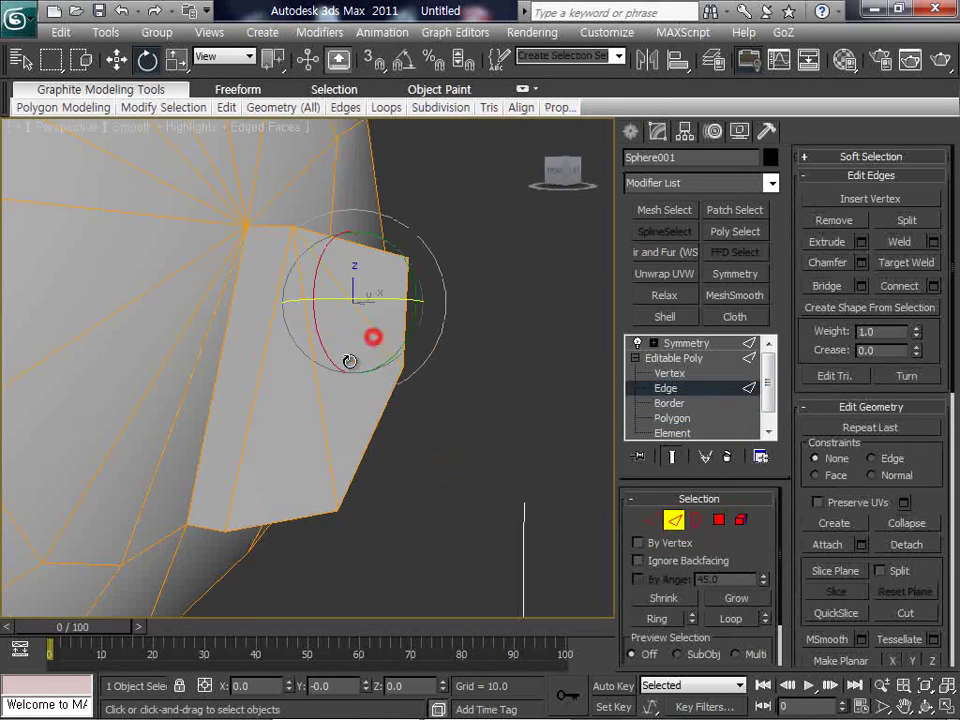
{"action": "left_click", "coordinate": [322, 413], "text": "ctrl"}
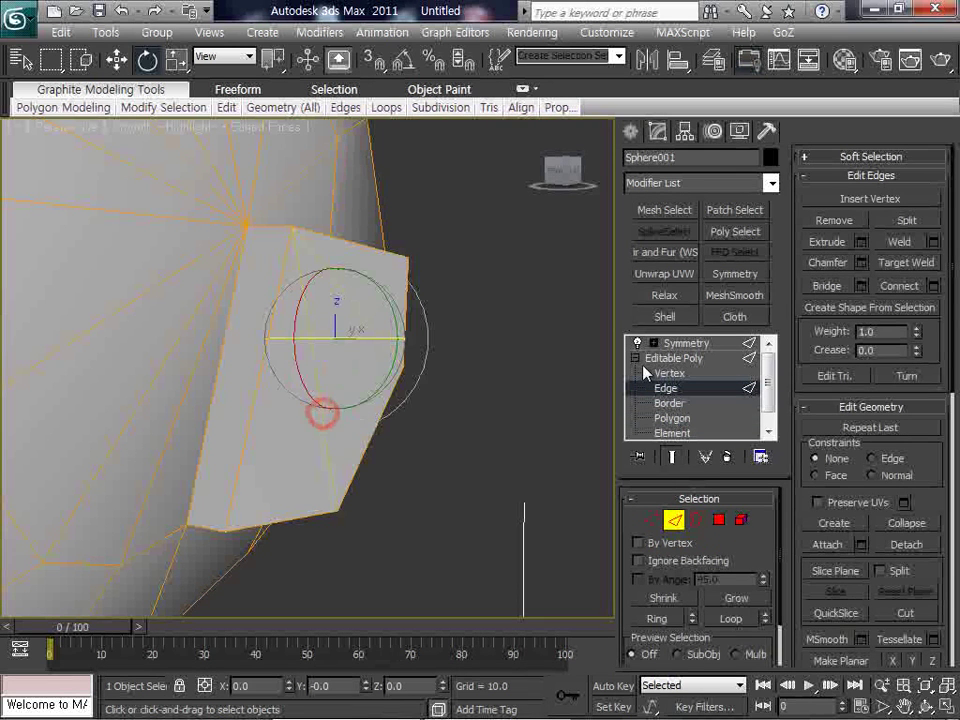
{"action": "left_click", "coordinate": [826, 222]}
Step: Bevel the ear's merged outer polygon inward to form a recess with a rim
{"action": "left_click", "coordinate": [719, 519]}
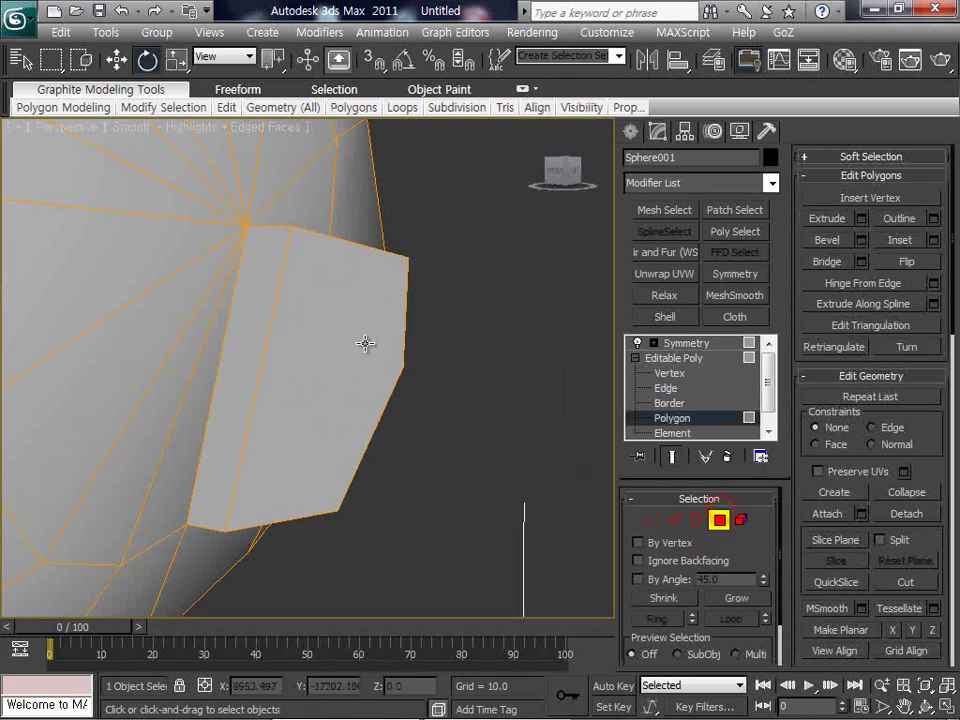
{"action": "left_click", "coordinate": [348, 341]}
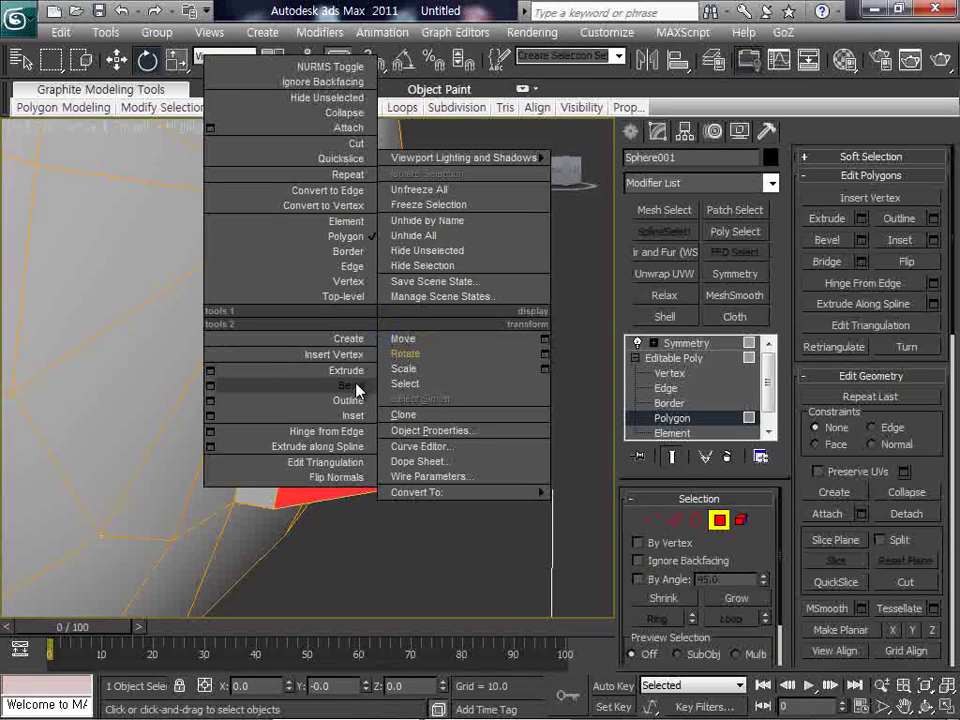
{"action": "left_click", "coordinate": [356, 386]}
{"action": "left_click_drag", "start_coordinate": [386, 354], "coordinate": [388, 356]}
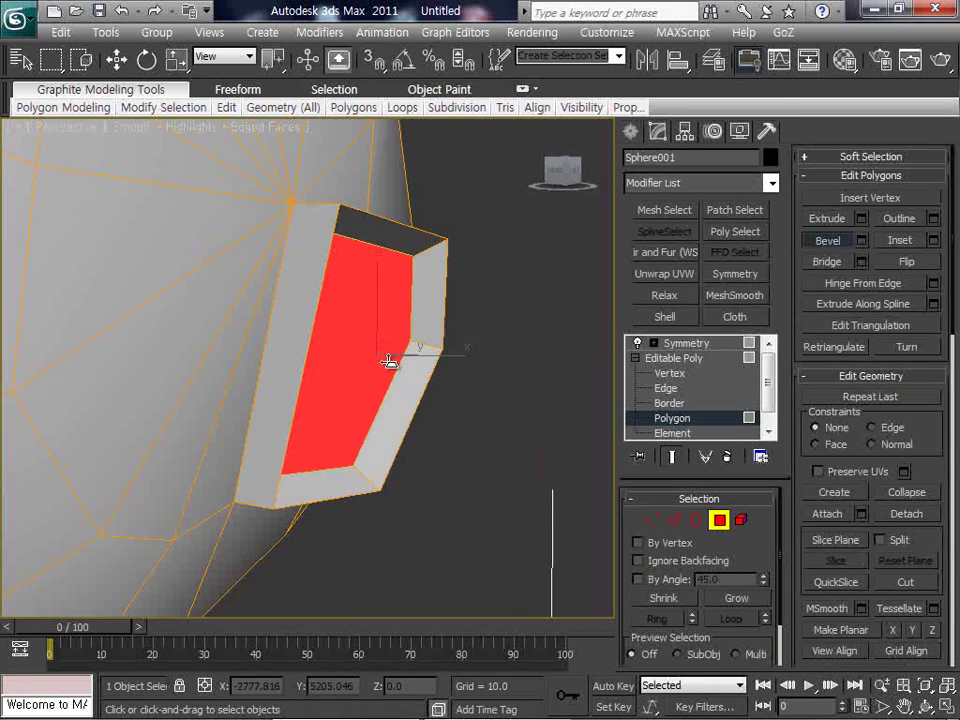
{"action": "mouse_move", "coordinate": [389, 365]}
{"action": "middle_mouse_down", "text": "alt"}
{"action": "mouse_move", "coordinate": [304, 392]}
{"action": "mouse_move", "coordinate": [392, 381]}
{"action": "mouse_move", "coordinate": [396, 369]}
{"action": "middle_mouse_up", "text": "alt"}
Step: Push the recessed ear polygon towards the head along X and adjust its front edge
{"action": "right_click", "coordinate": [418, 360]}
{"action": "left_click", "coordinate": [430, 376]}
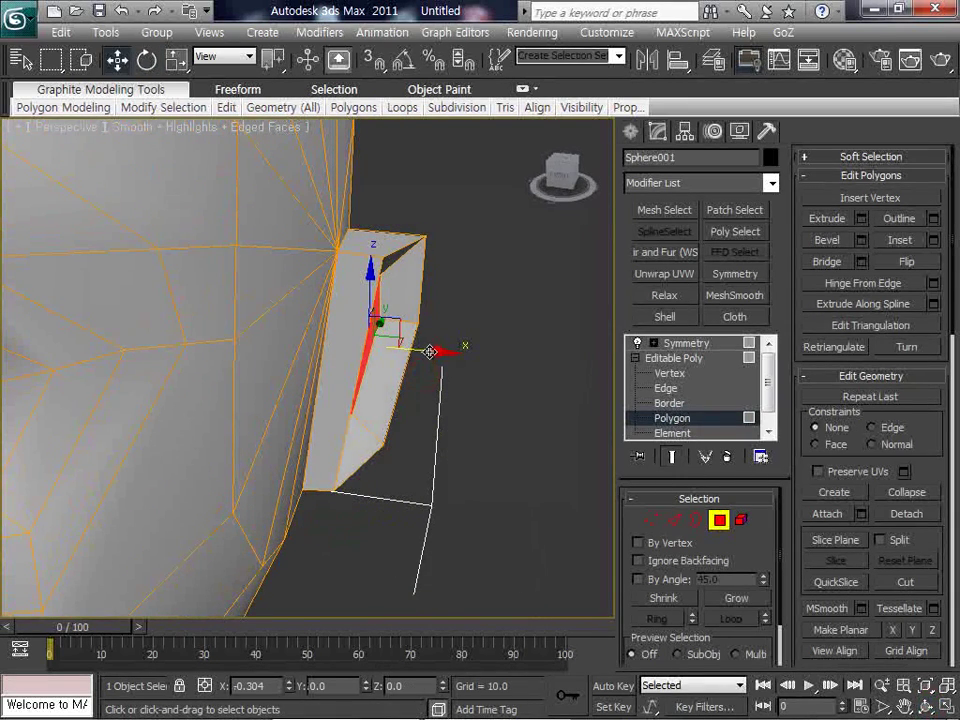
{"action": "key", "text": "2"}
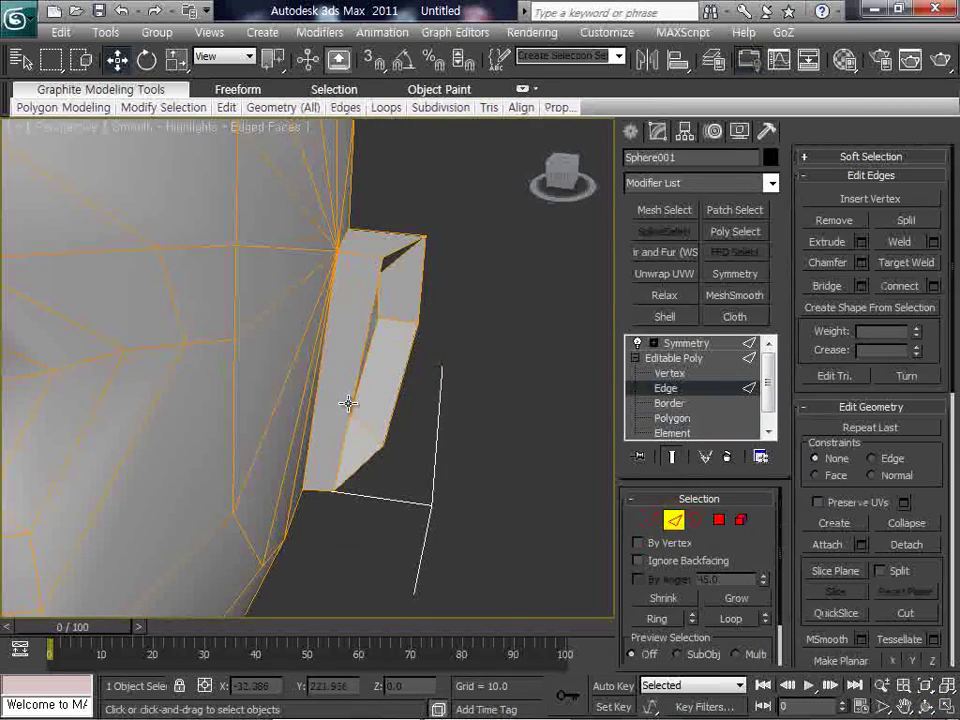
{"action": "left_click", "coordinate": [349, 403]}
{"action": "left_click_drag", "start_coordinate": [407, 388], "coordinate": [339, 411]}
{"action": "left_click", "coordinate": [451, 483]}
Step: Examine the whole head with its new ear and the jaw from the front and side
{"action": "left_click", "coordinate": [926, 707]}
{"action": "scroll", "coordinate": [361, 372], "scroll_direction": "down", "scroll_amount": 2}
{"action": "scroll", "coordinate": [285, 340], "scroll_direction": "down", "scroll_amount": 4}
{"action": "scroll", "coordinate": [281, 364], "scroll_direction": "up", "scroll_amount": 2}
{"action": "scroll", "coordinate": [405, 376], "scroll_direction": "up", "scroll_amount": 1}
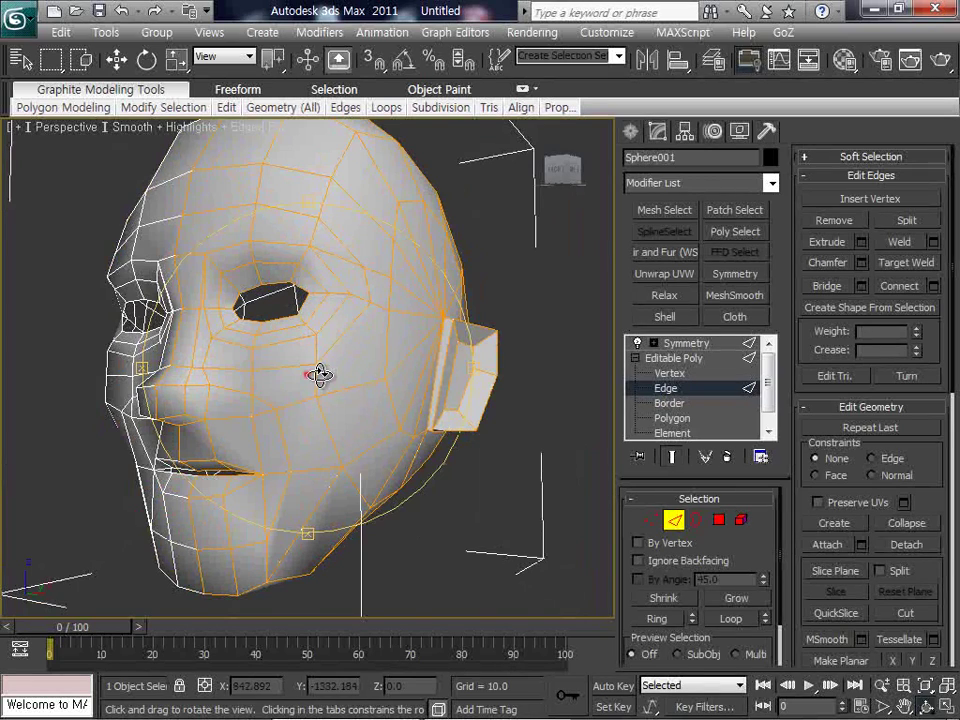
{"action": "middle_click_drag", "start_coordinate": [320, 375], "coordinate": [354, 342]}
{"action": "scroll", "coordinate": [354, 342], "scroll_direction": "up", "scroll_amount": 3}
{"action": "left_click_drag", "start_coordinate": [326, 390], "coordinate": [291, 386]}
Step: Move the two vertices along the lower side of the chin slightly upward to refine its outline
{"action": "right_click", "coordinate": [631, 493]}
{"action": "left_click", "coordinate": [652, 521]}
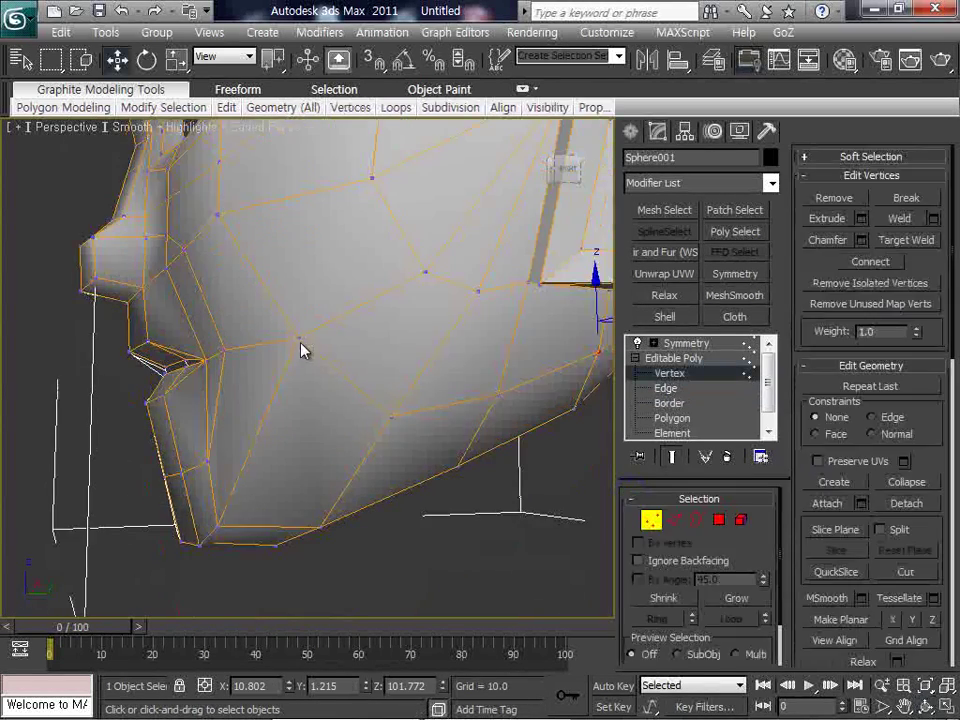
{"action": "left_click", "coordinate": [301, 337]}
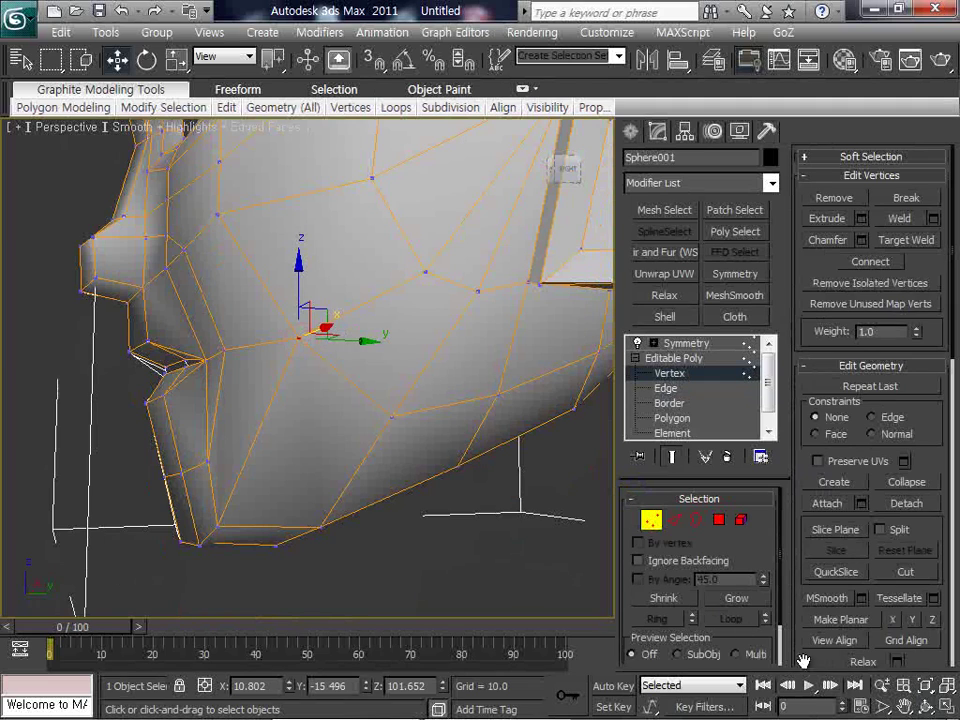
{"action": "left_click", "coordinate": [904, 704]}
{"action": "left_click_drag", "start_coordinate": [341, 334], "coordinate": [259, 353]}
{"action": "right_click", "coordinate": [290, 349]}
{"action": "left_click", "coordinate": [225, 424]}
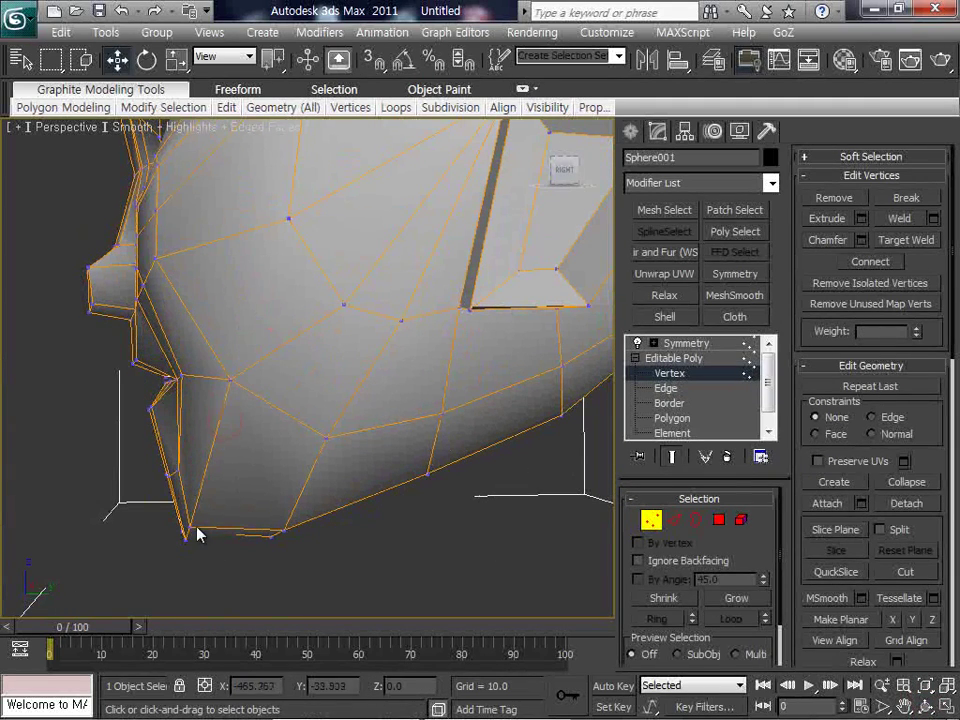
{"action": "left_click", "coordinate": [283, 533]}
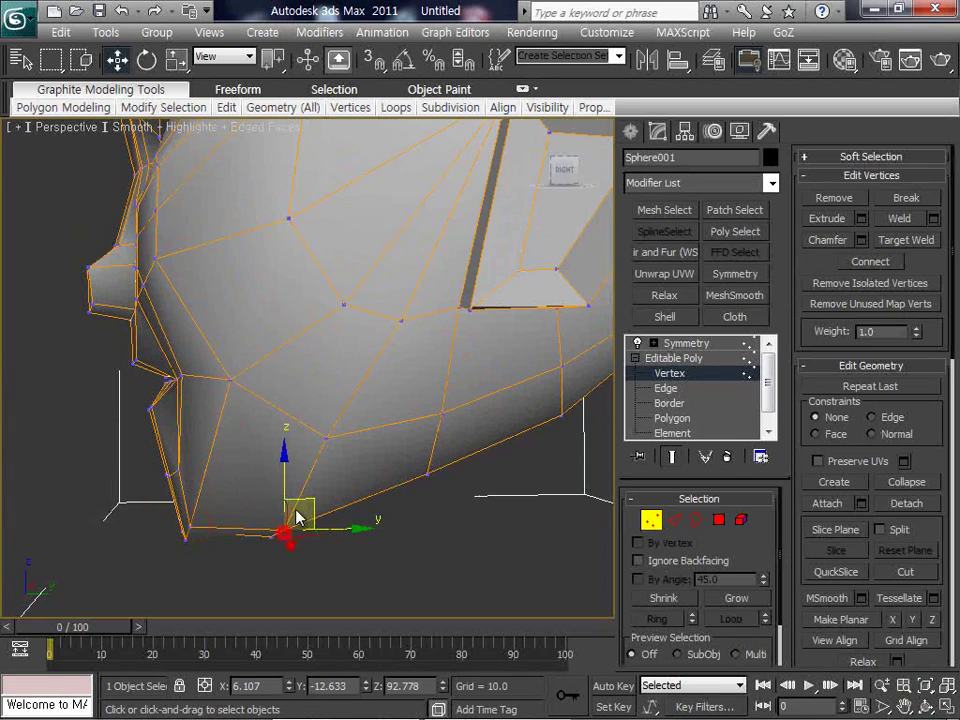
{"action": "left_click_drag", "start_coordinate": [296, 517], "coordinate": [214, 511]}
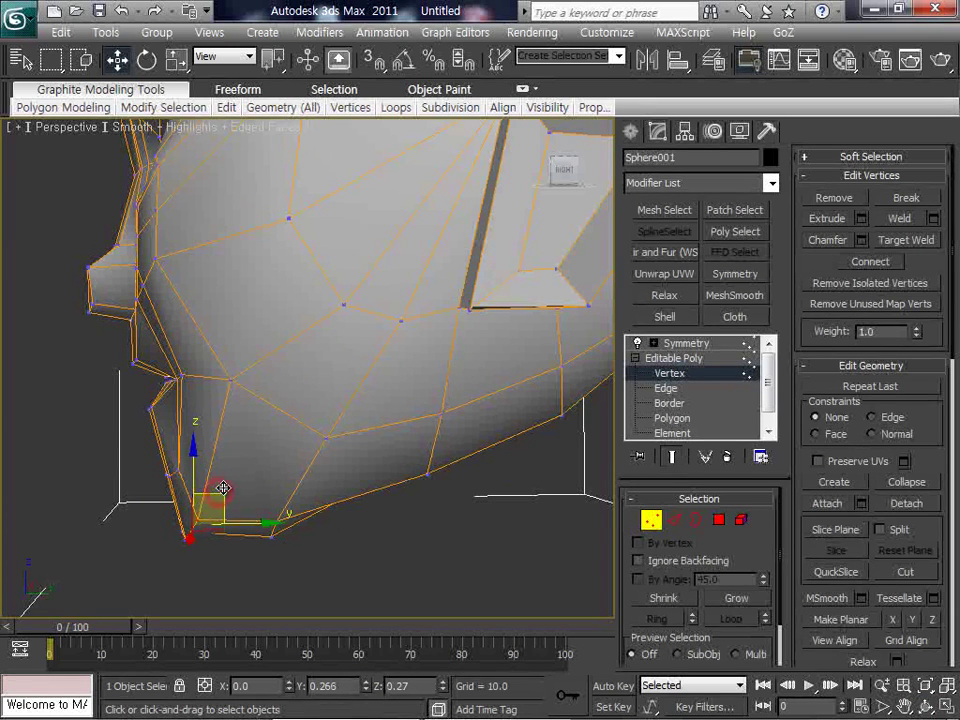
{"action": "left_click", "coordinate": [294, 549]}
Step: Adjust the jawline vertices midway between chin and ear to smooth the lower jaw contour
{"action": "middle_click_drag", "start_coordinate": [452, 460], "coordinate": [392, 370]}
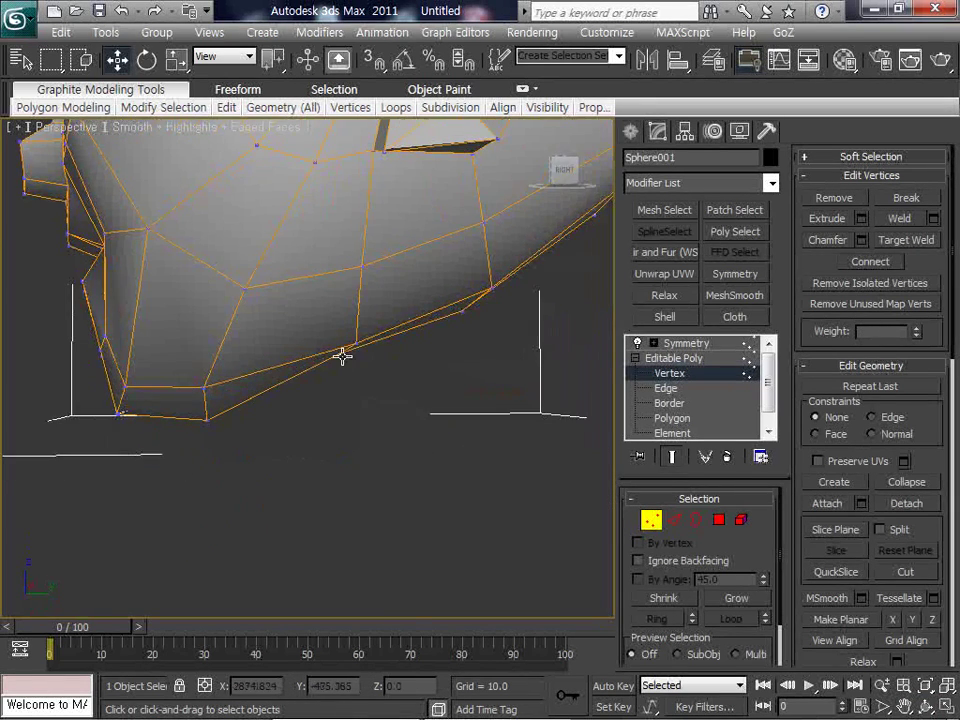
{"action": "left_click", "coordinate": [341, 357]}
{"action": "left_click_drag", "start_coordinate": [342, 319], "coordinate": [339, 329]}
{"action": "middle_click_drag", "start_coordinate": [342, 334], "coordinate": [327, 460]}
{"action": "left_click", "coordinate": [413, 493]}
{"action": "left_click", "coordinate": [321, 476]}
{"action": "left_click_drag", "start_coordinate": [349, 449], "coordinate": [347, 448]}
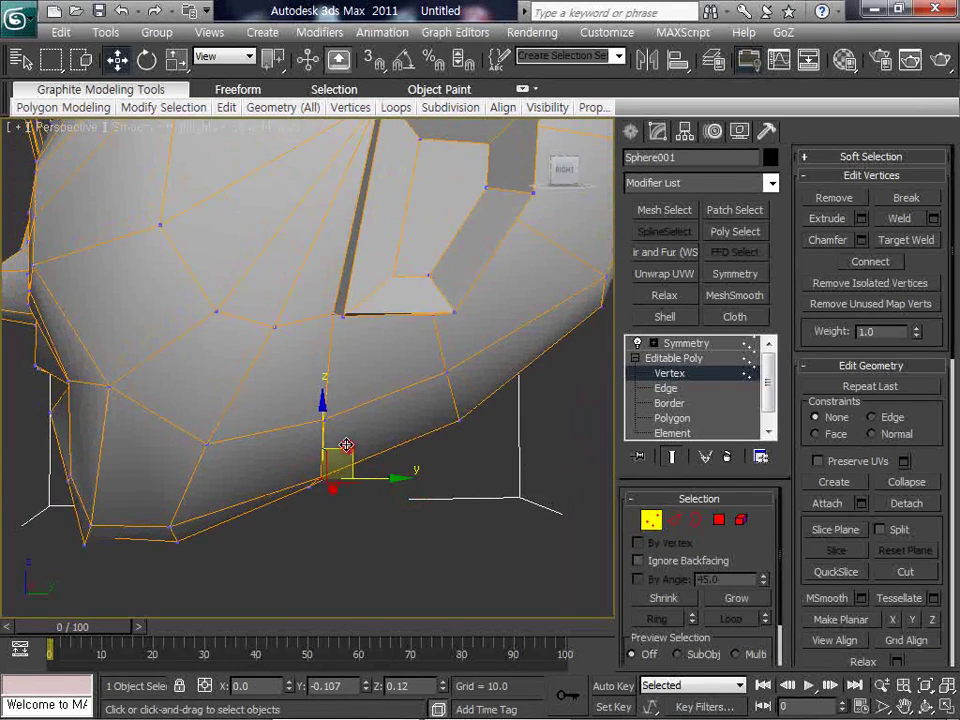
{"action": "scroll", "coordinate": [360, 425], "scroll_direction": "down", "scroll_amount": 3}
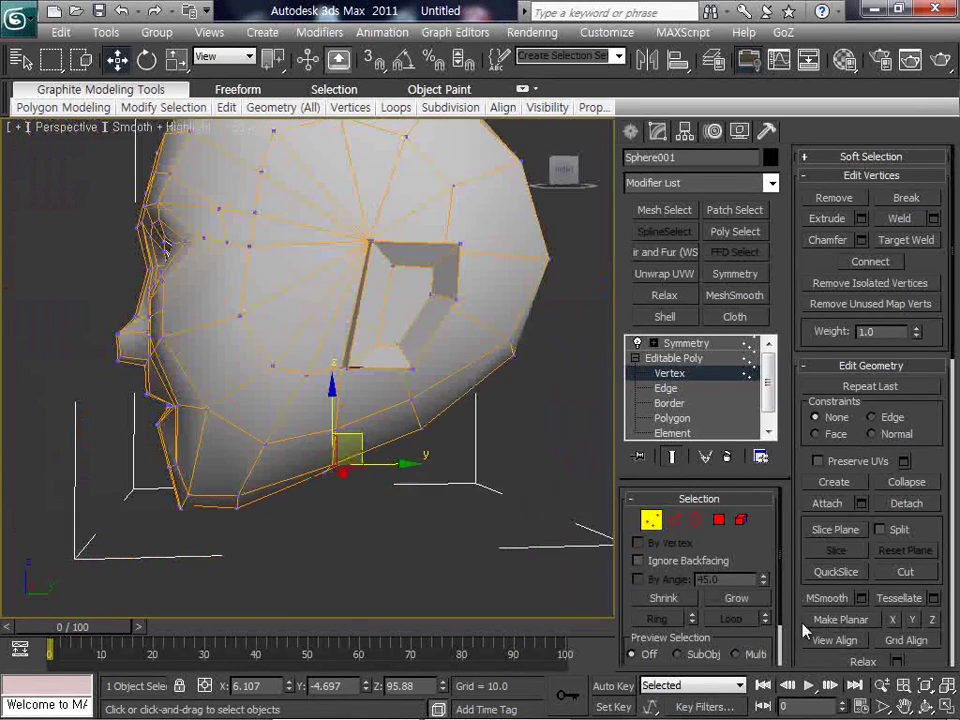
{"action": "left_click", "coordinate": [925, 706]}
{"action": "left_click_drag", "start_coordinate": [250, 340], "coordinate": [380, 364]}
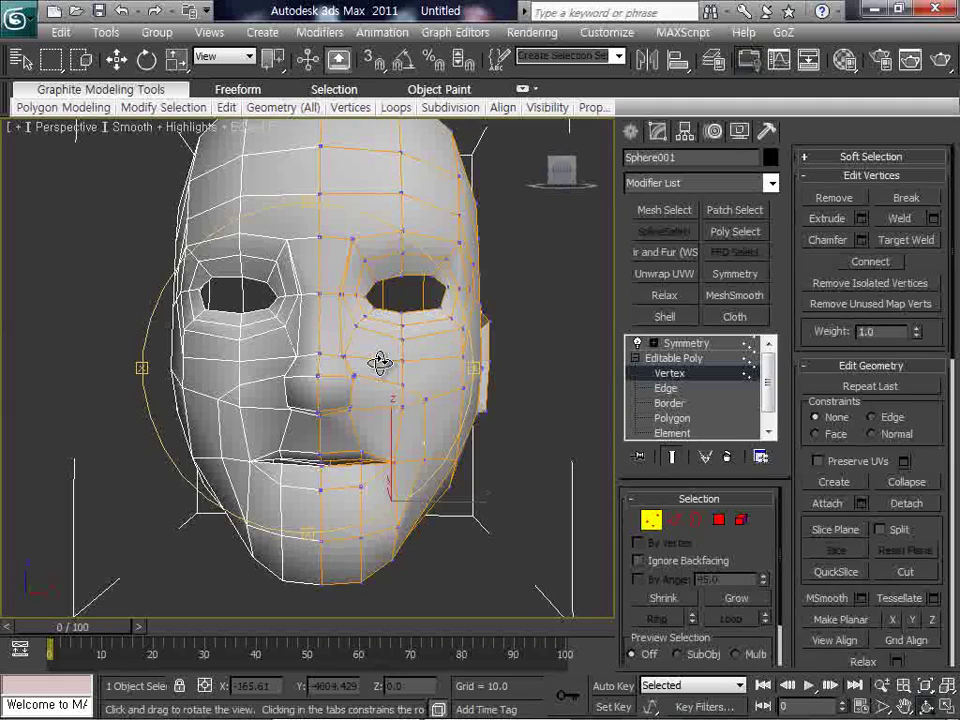